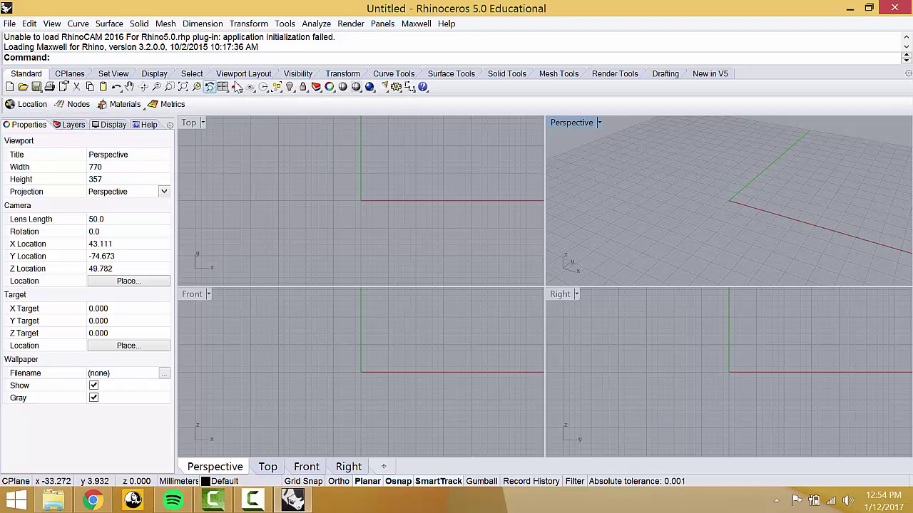
# Step: Restore the default toolbar layout in the Rhino Options, accept the restart notice and close the options
pyautogui.click(272, 25)
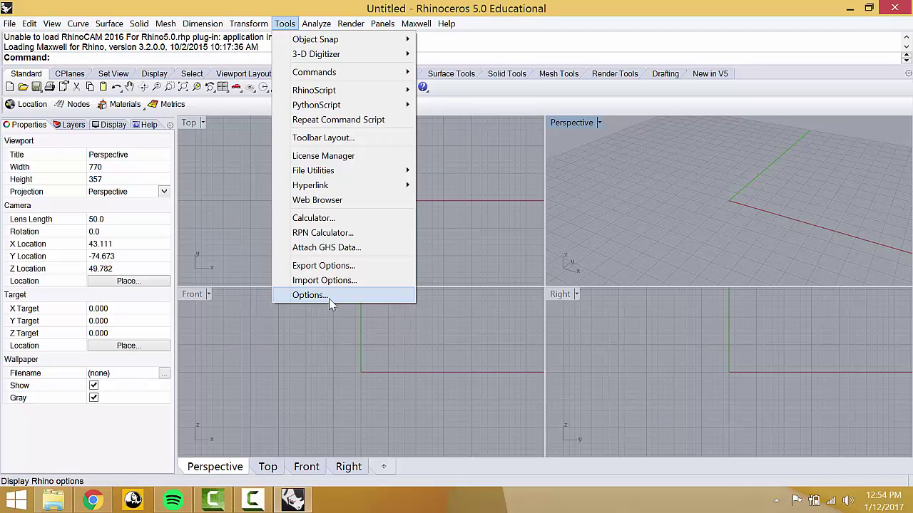
pyautogui.click(342, 142)
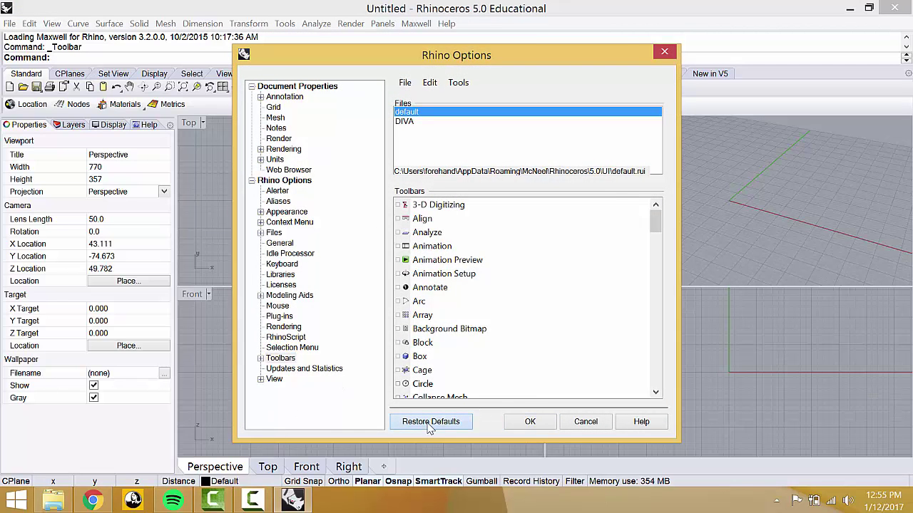
pyautogui.click(430, 422)
pyautogui.click(523, 288)
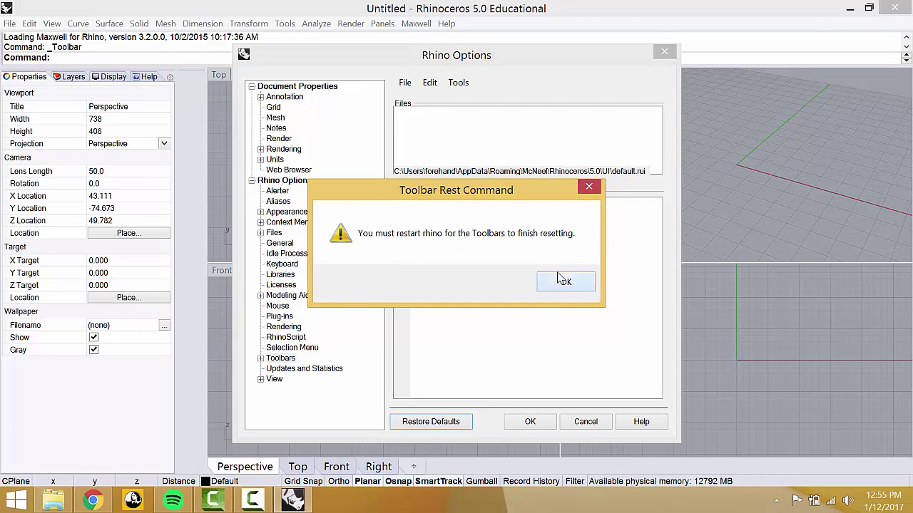
pyautogui.click(564, 281)
pyautogui.click(664, 52)
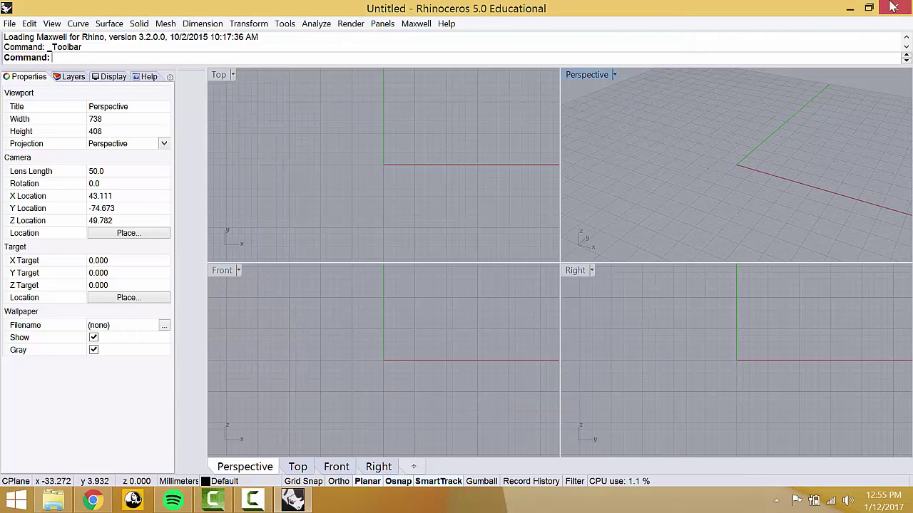
# Step: Close Rhino and relaunch it by searching for Rhinoceros 5 (64-bit), dismissing the RhinoCAM 2016 welcome window
pyautogui.click(892, 7)
pyautogui.click(463, 287)
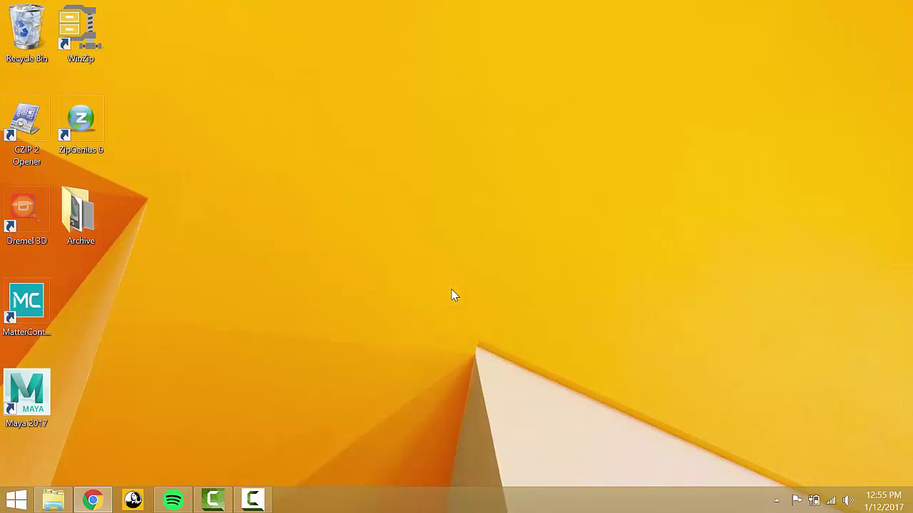
pyautogui.click(16, 499)
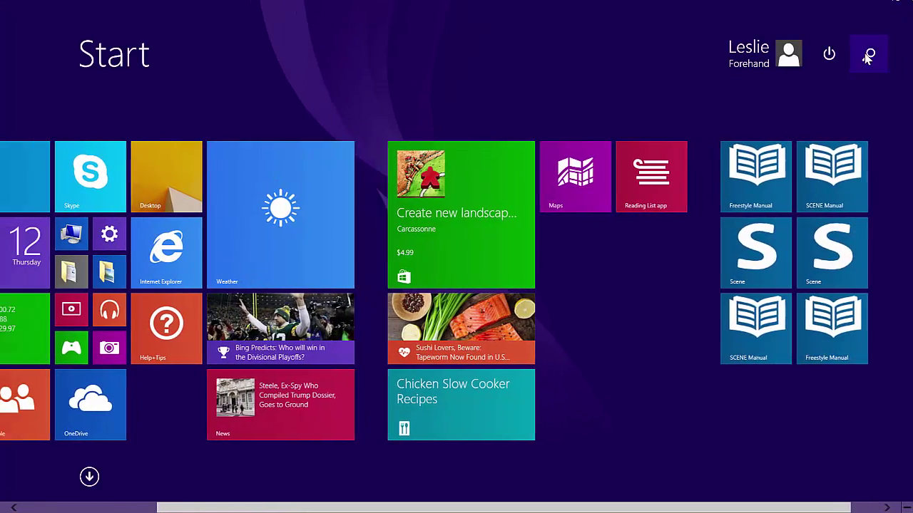
pyautogui.click(867, 54)
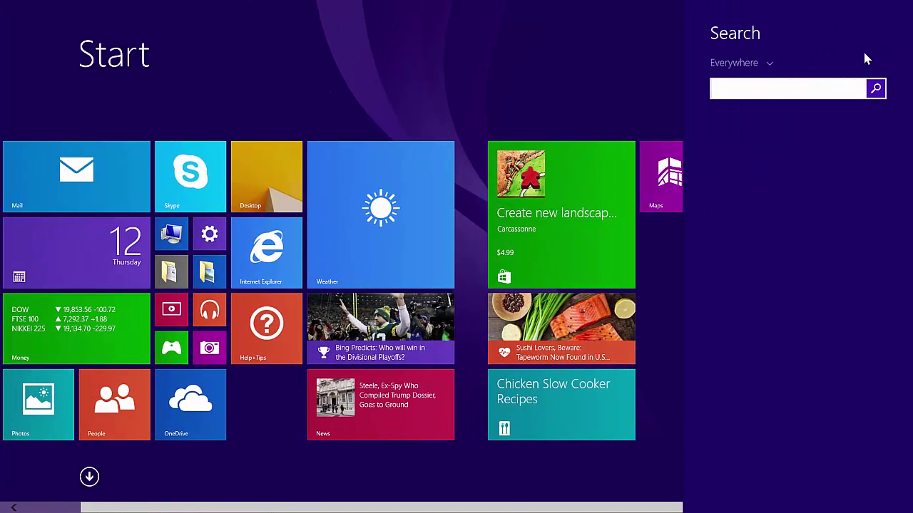
pyautogui.write('rhinoceros 5 (64-bit')
pyautogui.press('Return')
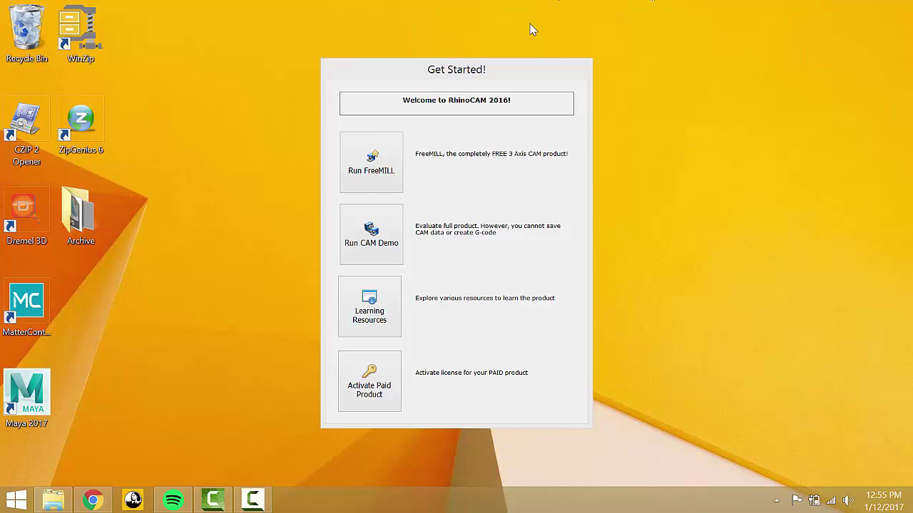
pyautogui.press('Return')
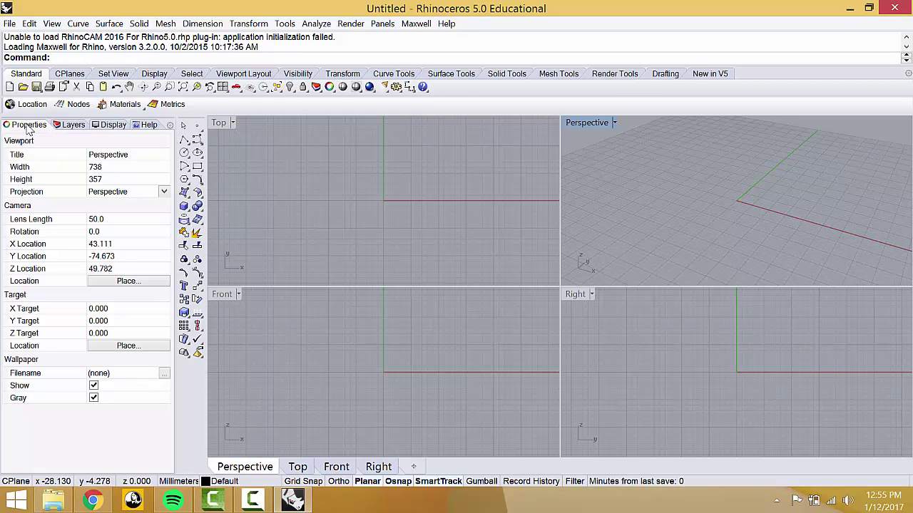
# Step: Look through the Layers, Display and Help information and return to the viewport properties
pyautogui.click(71, 125)
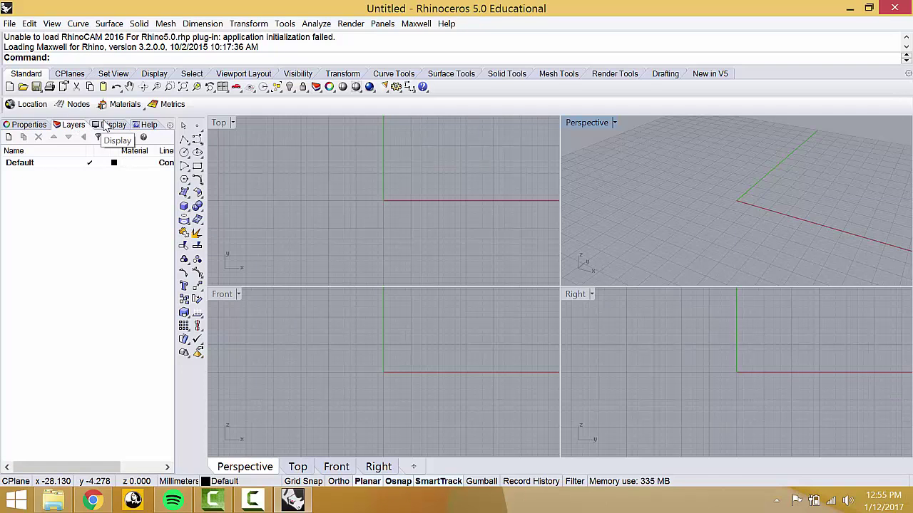
pyautogui.click(107, 127)
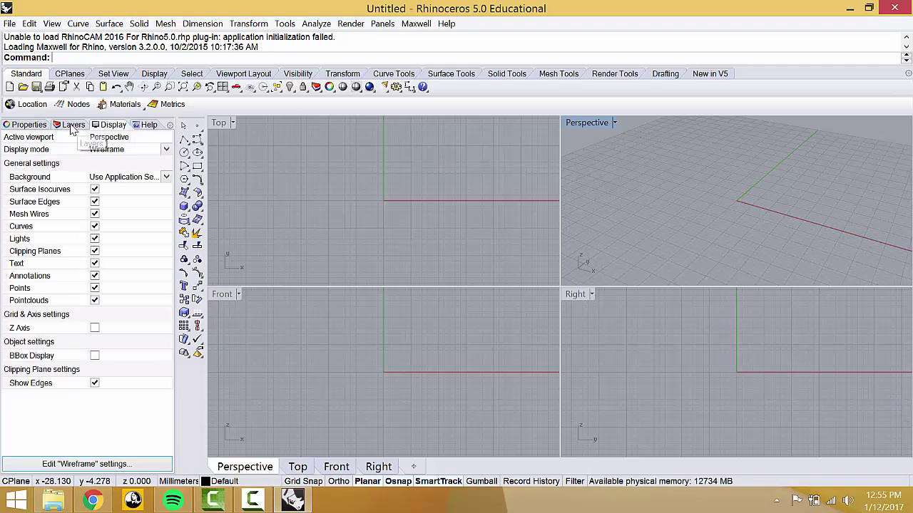
pyautogui.click(140, 126)
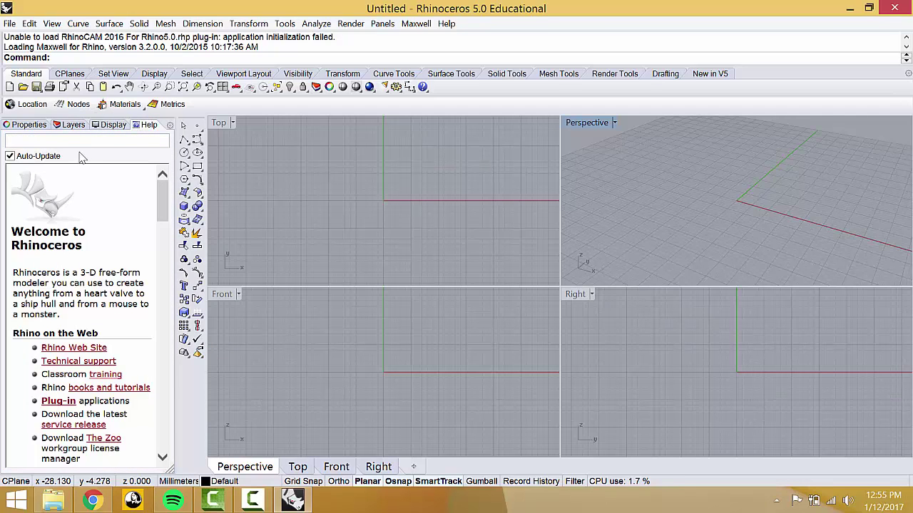
pyautogui.click(101, 127)
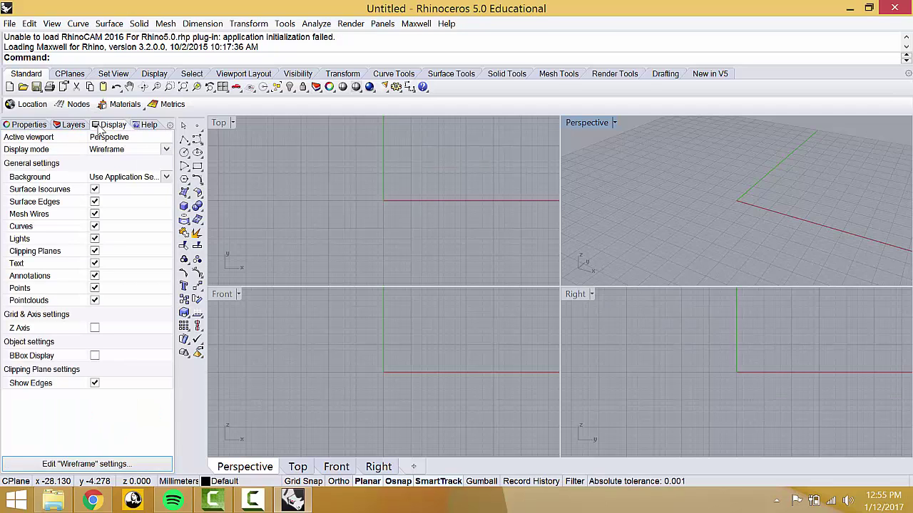
pyautogui.click(72, 125)
pyautogui.click(32, 127)
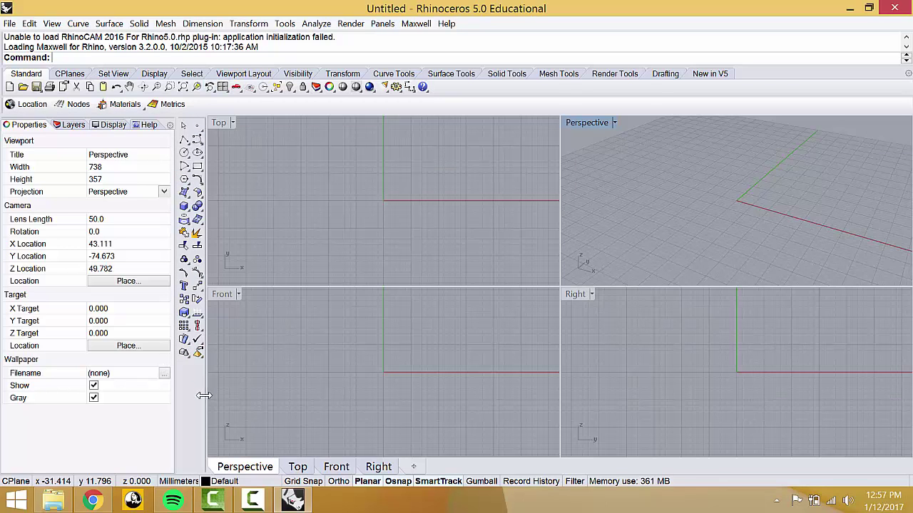
pyautogui.click(139, 24)
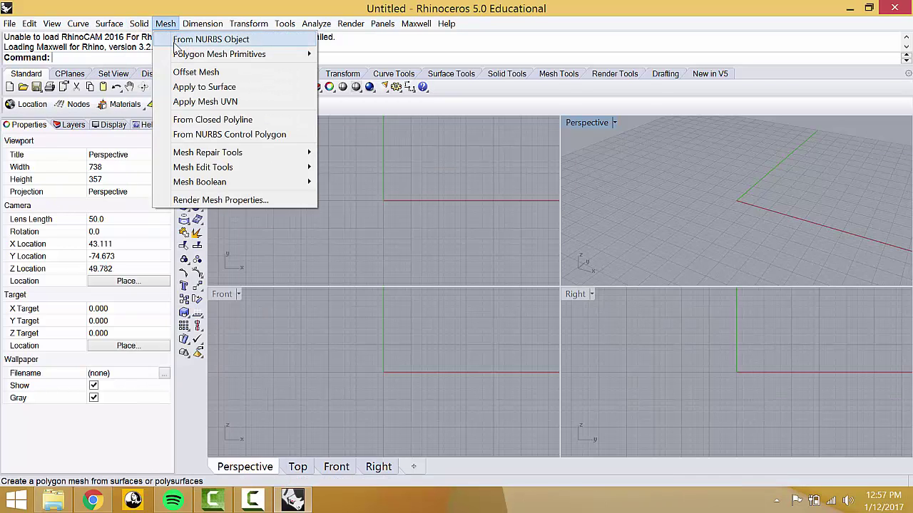
pyautogui.moveTo(196, 29)
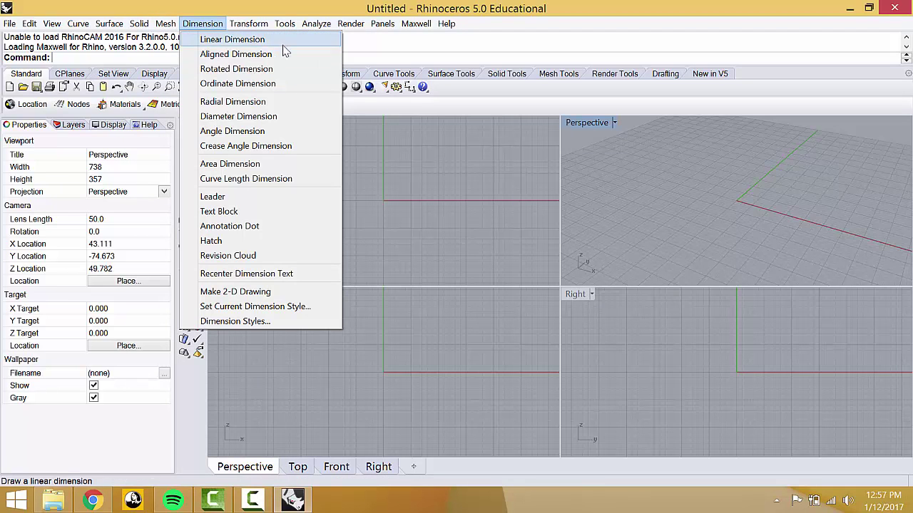
pyautogui.click(427, 208)
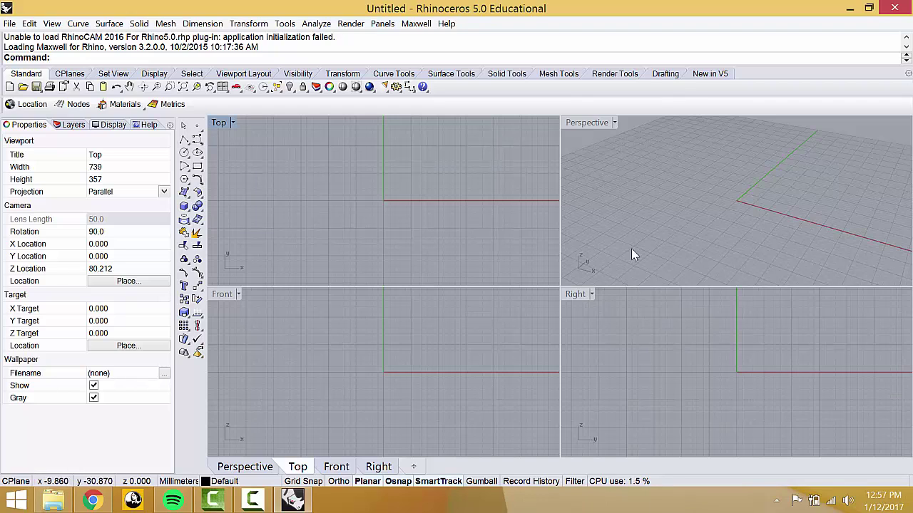
# Step: Maximize the Top viewport and restore the four-view layout, and do the same with the Perspective viewport
pyautogui.doubleClick(219, 124)
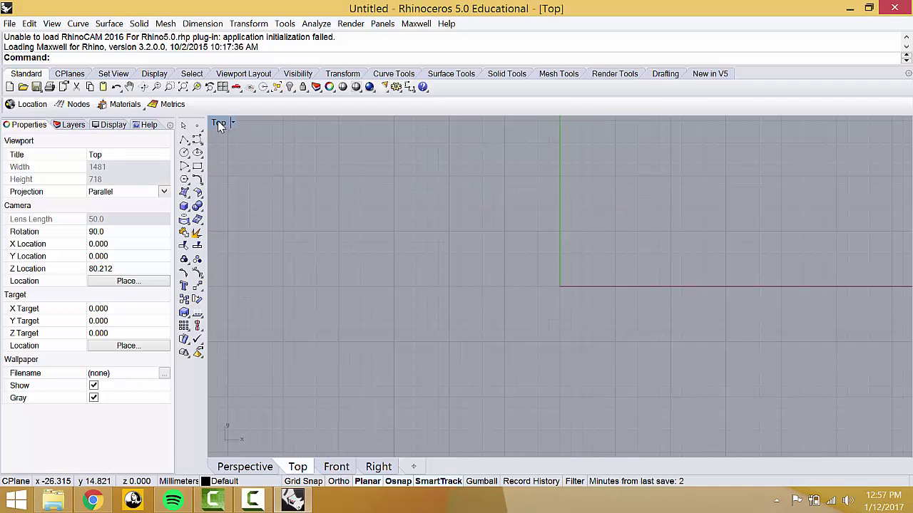
pyautogui.doubleClick(219, 124)
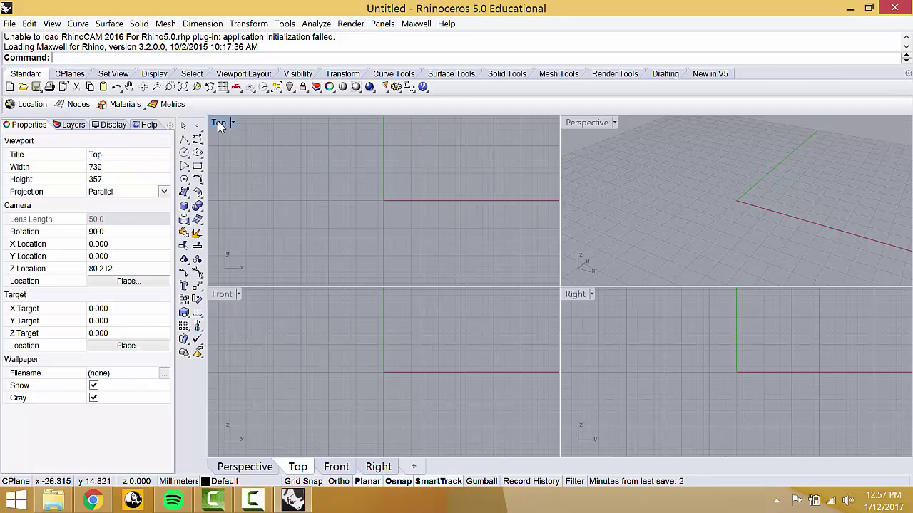
pyautogui.doubleClick(219, 125)
pyautogui.doubleClick(219, 125)
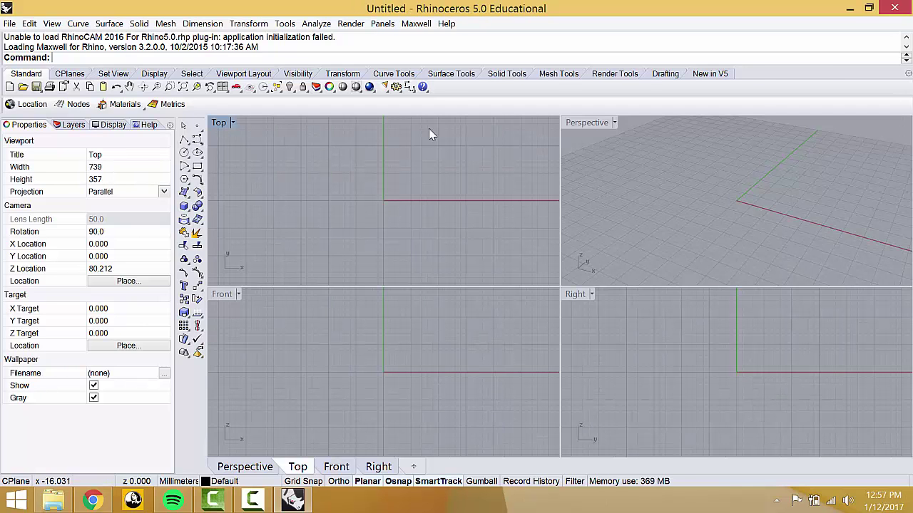
pyautogui.click(584, 136)
pyautogui.doubleClick(583, 122)
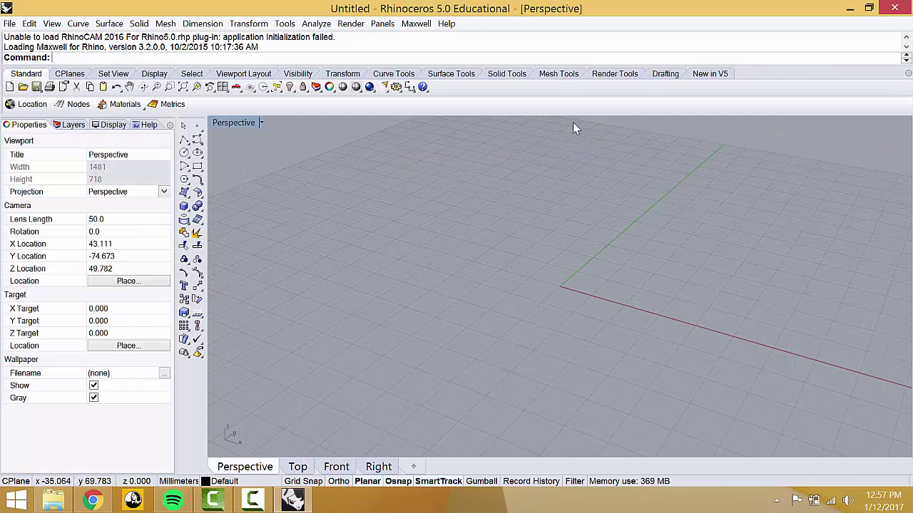
pyautogui.doubleClick(235, 122)
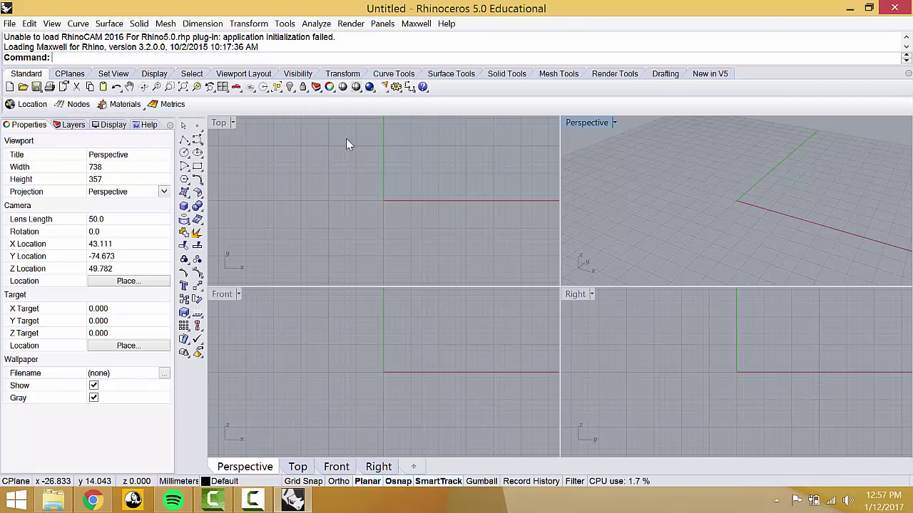
# Step: Maximize the Perspective viewport and draw a corner-to-corner rectangle on the construction plane across the green axis near the origin
pyautogui.doubleClick(587, 122)
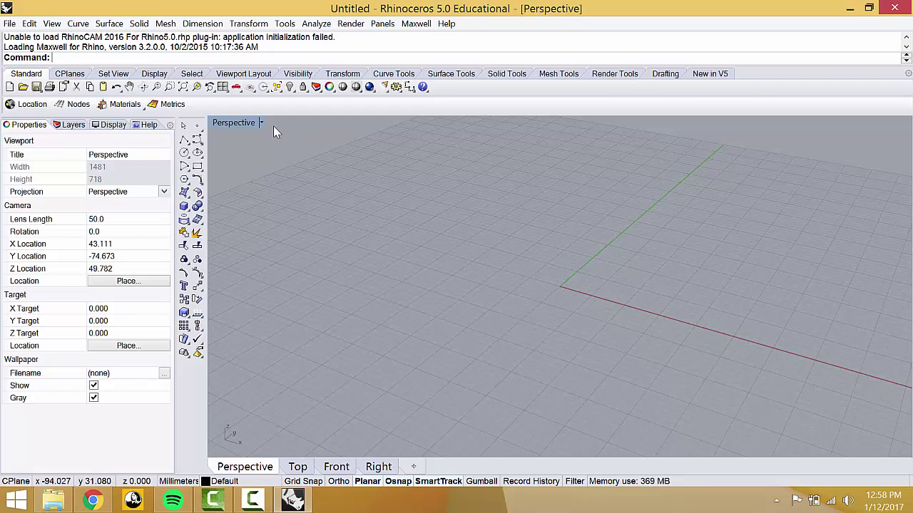
pyautogui.click(198, 166)
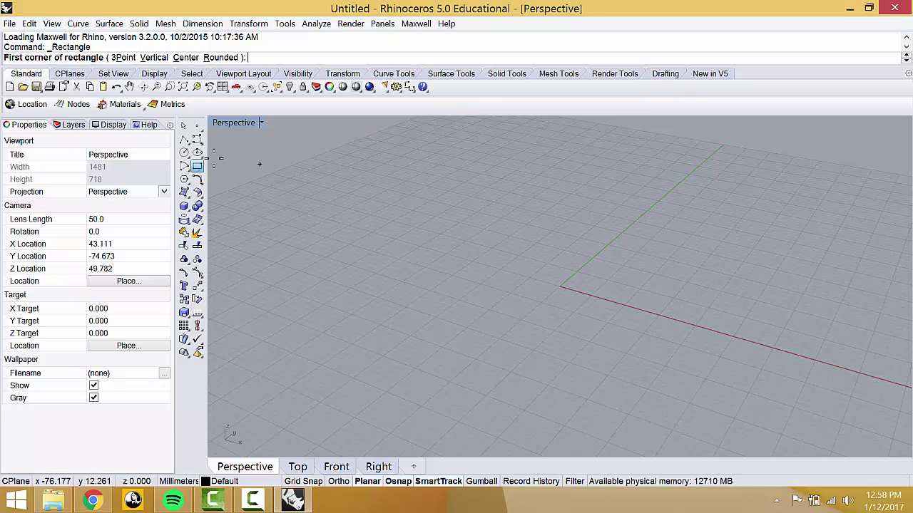
pyautogui.press('Escape')
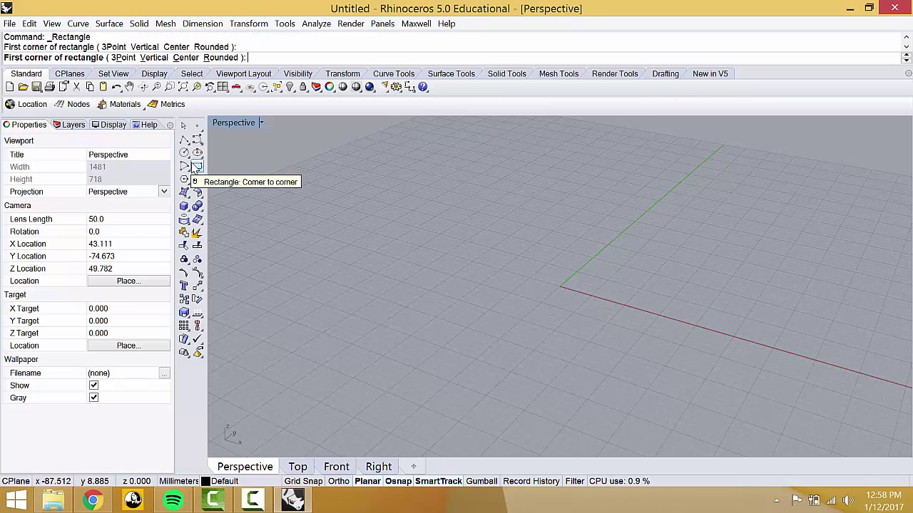
pyautogui.write('Rectangle')
pyautogui.press('Return')
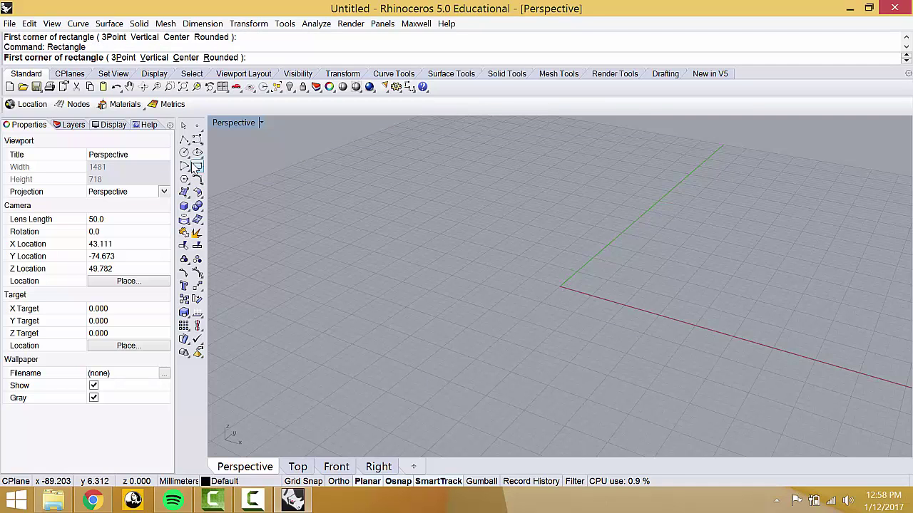
pyautogui.click(521, 197)
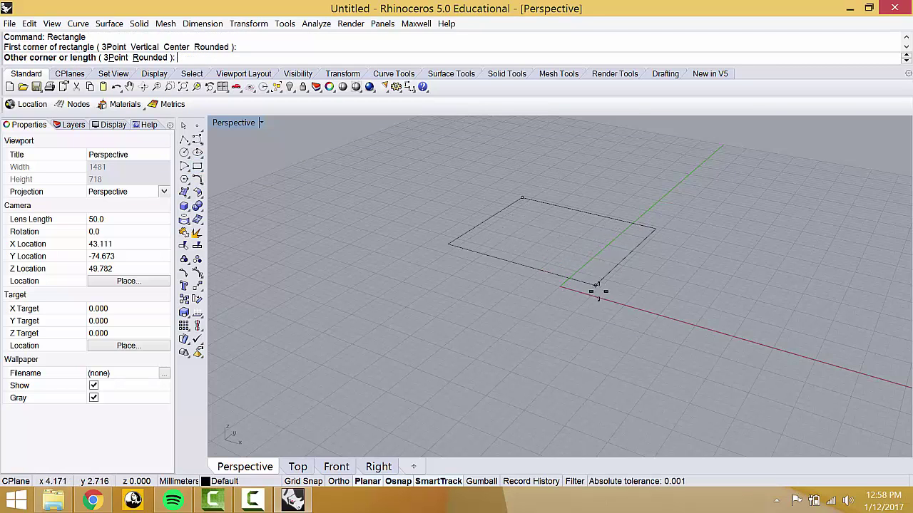
pyautogui.click(605, 308)
# Step: Extrude the rectangle upward into a solid box with ExtrudeCrv, setting the height freehand
pyautogui.click(604, 311)
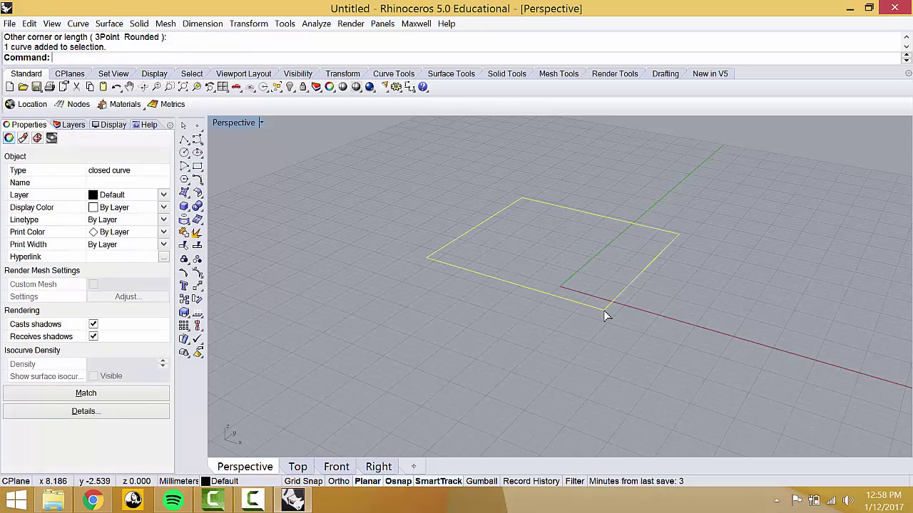
pyautogui.scroll(-8, 604, 316)
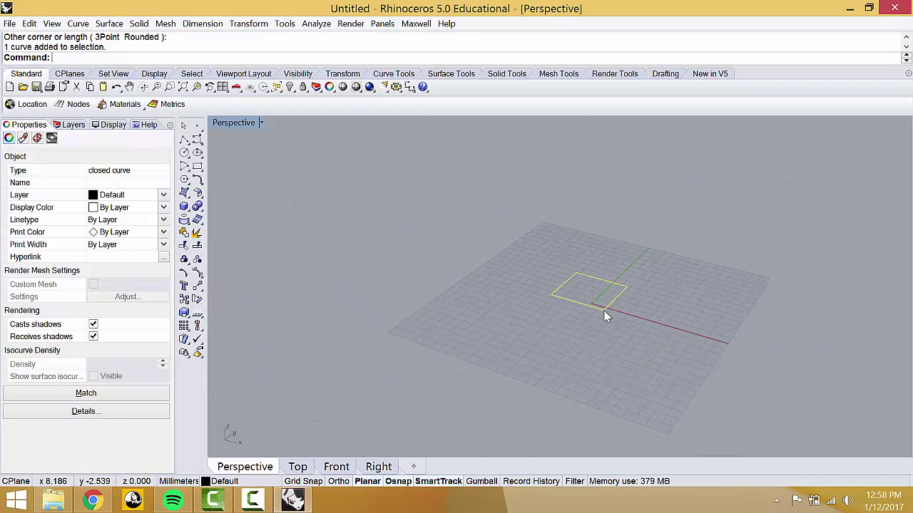
pyautogui.write('ExtrudeCrv')
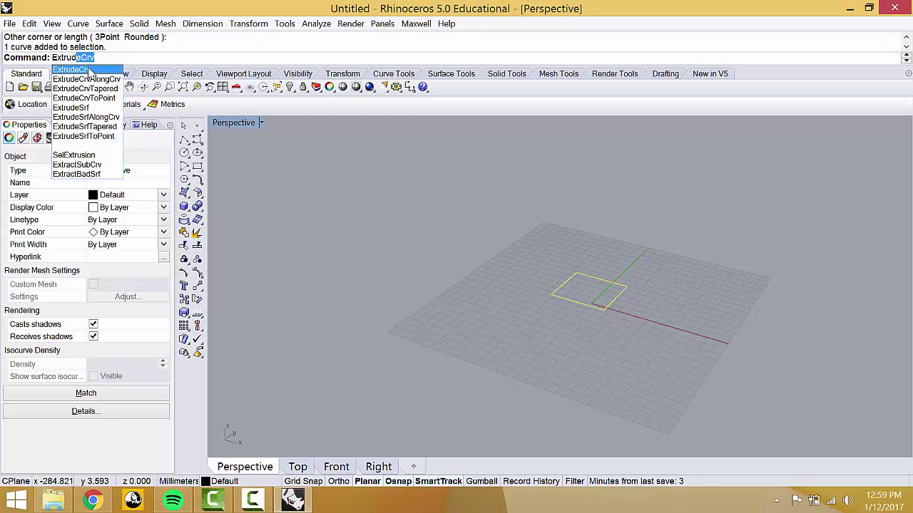
pyautogui.click(89, 71)
pyautogui.click(529, 234)
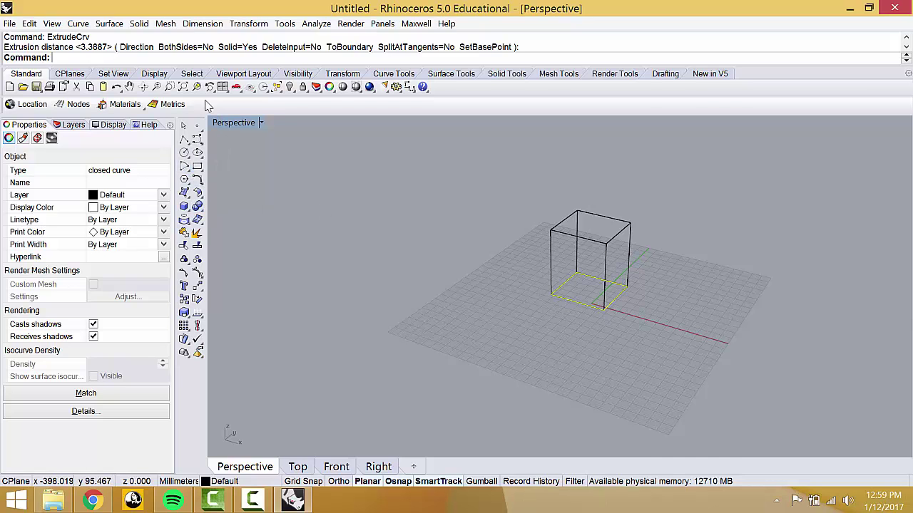
# Step: Look through the available Extrude command variants and select the closed base curve beneath the box
pyautogui.write('Extr')
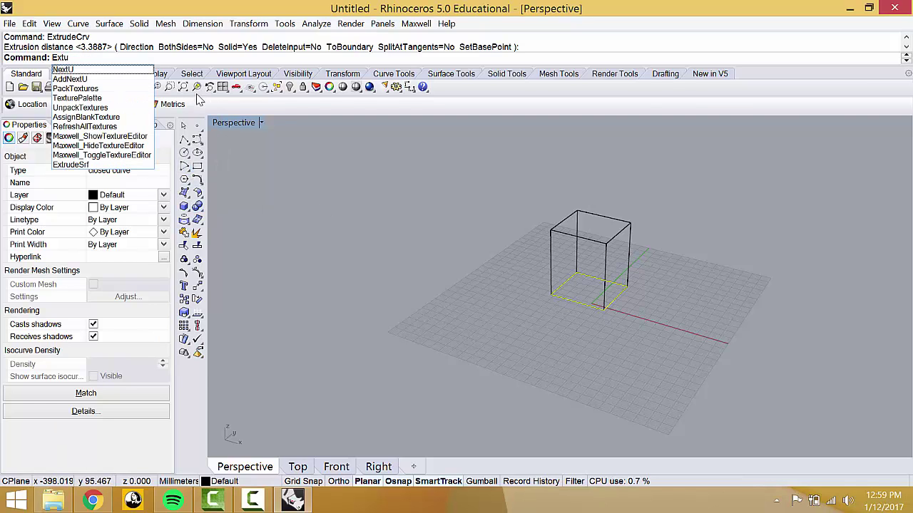
pyautogui.write('udeCrv')
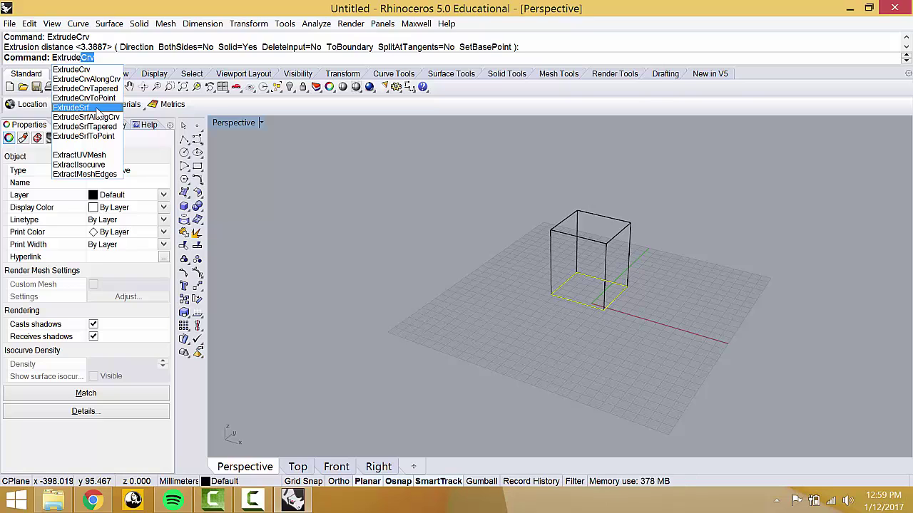
pyautogui.click(320, 192)
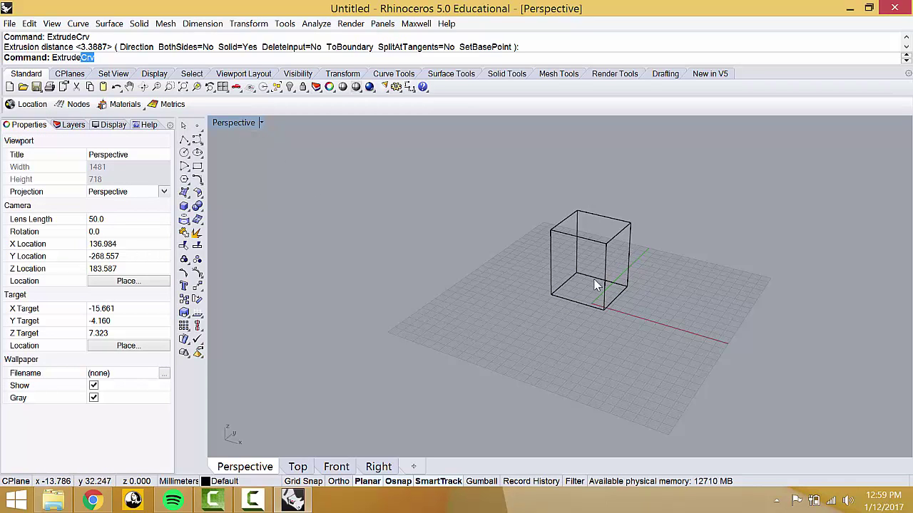
pyautogui.click(581, 307)
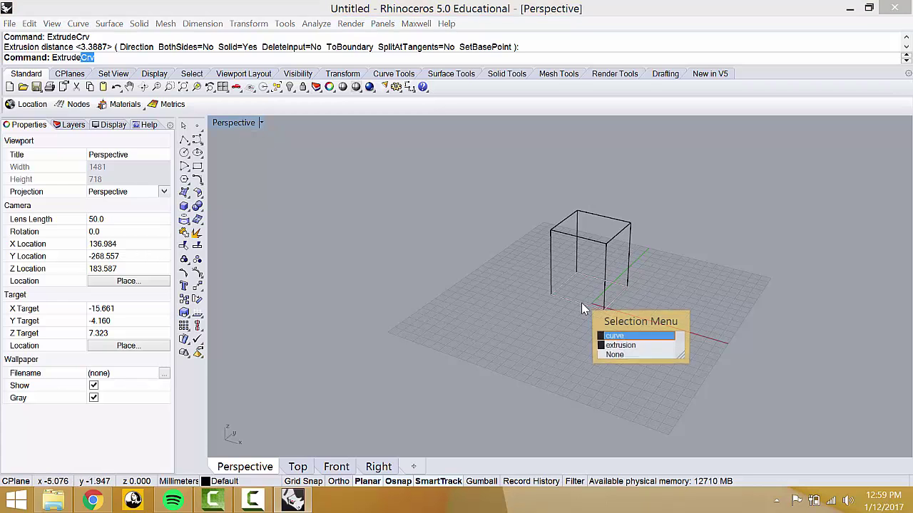
pyautogui.click(630, 338)
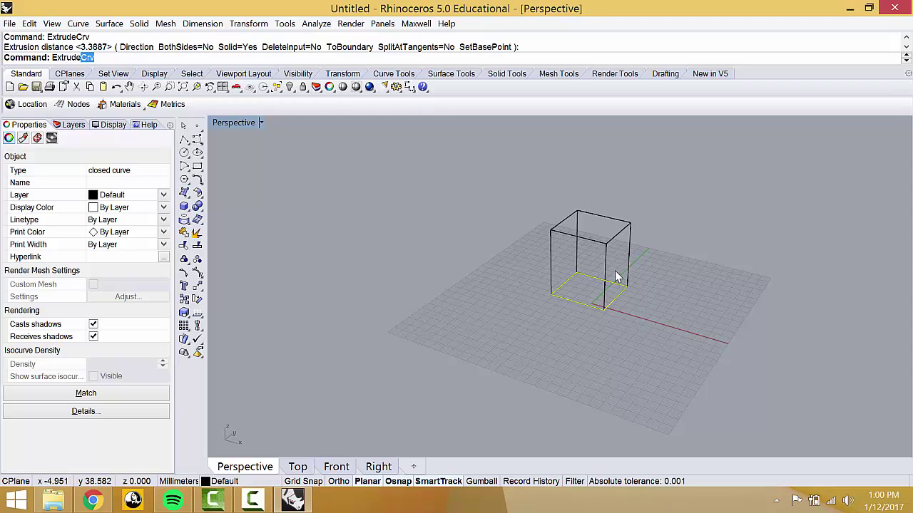
# Step: Set the Perspective viewport's display mode to Shaded and clear the selection
pyautogui.click(228, 127)
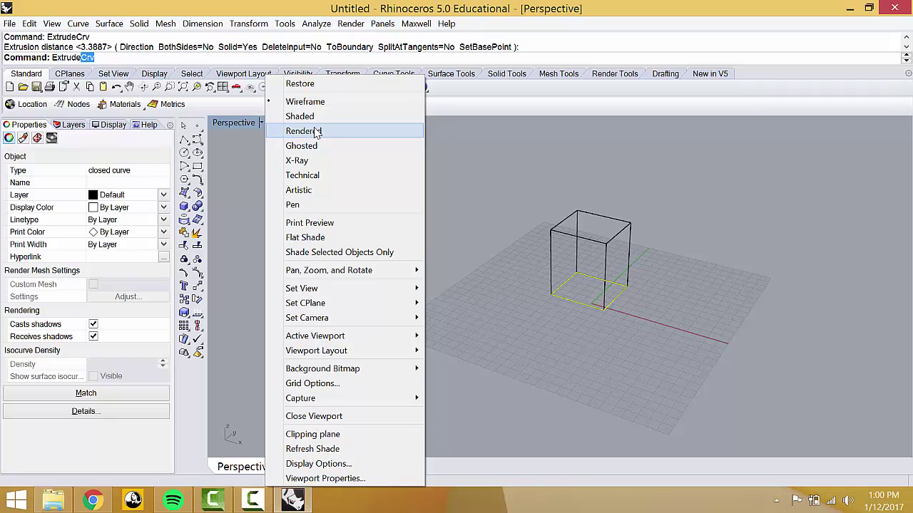
pyautogui.click(299, 116)
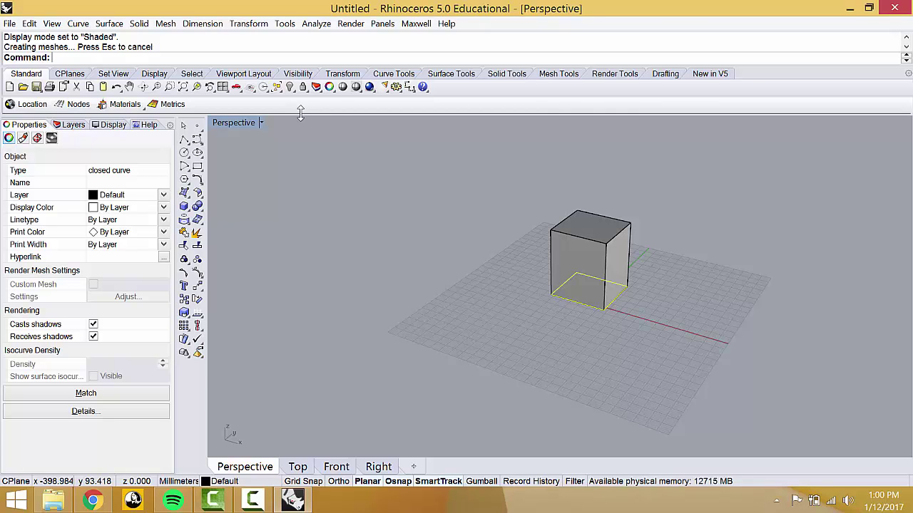
pyautogui.click(438, 252)
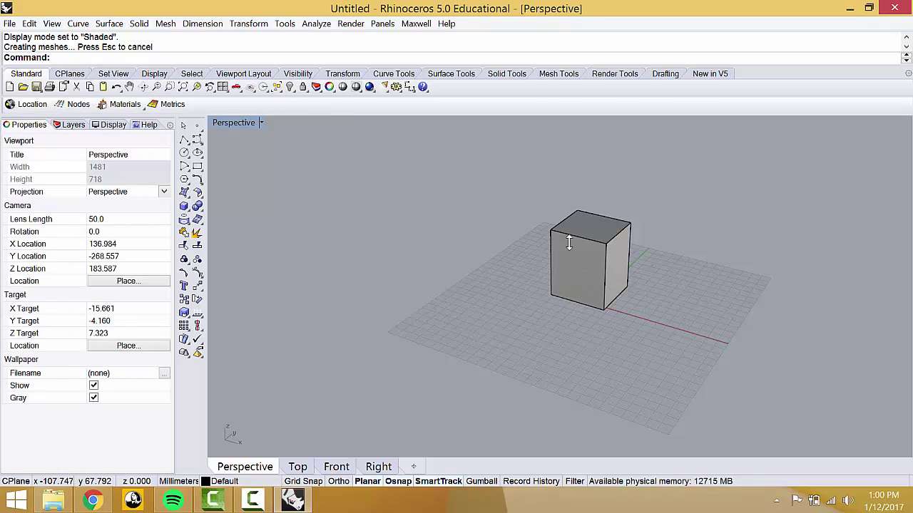
# Step: Try moving the base curve out from under the box to a spot along the red axis, and undo the move
pyautogui.click(184, 126)
pyautogui.click(585, 307)
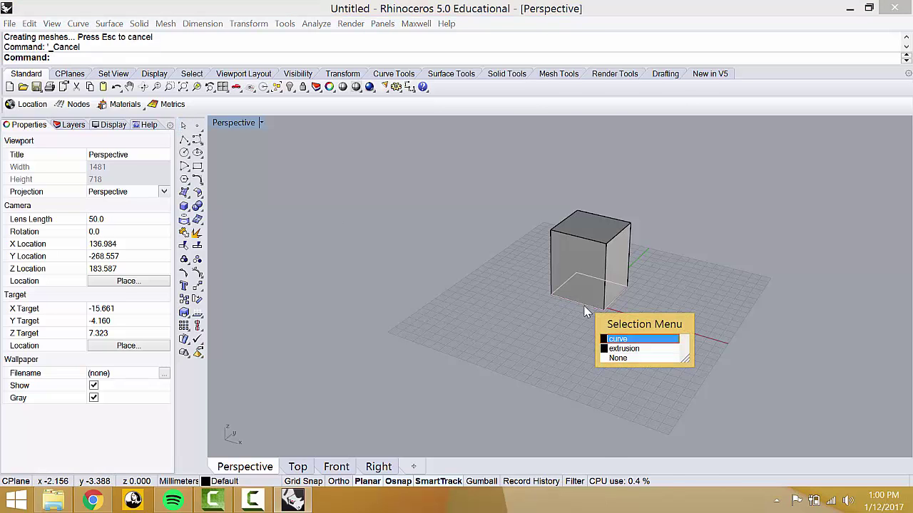
pyautogui.click(617, 340)
pyautogui.moveTo(575, 306); pyautogui.dragTo(650, 345)
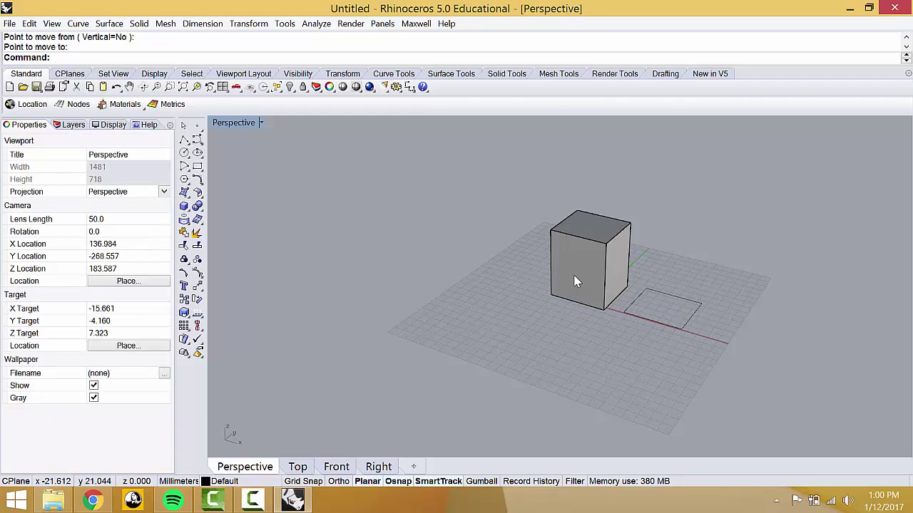
pyautogui.click(646, 320)
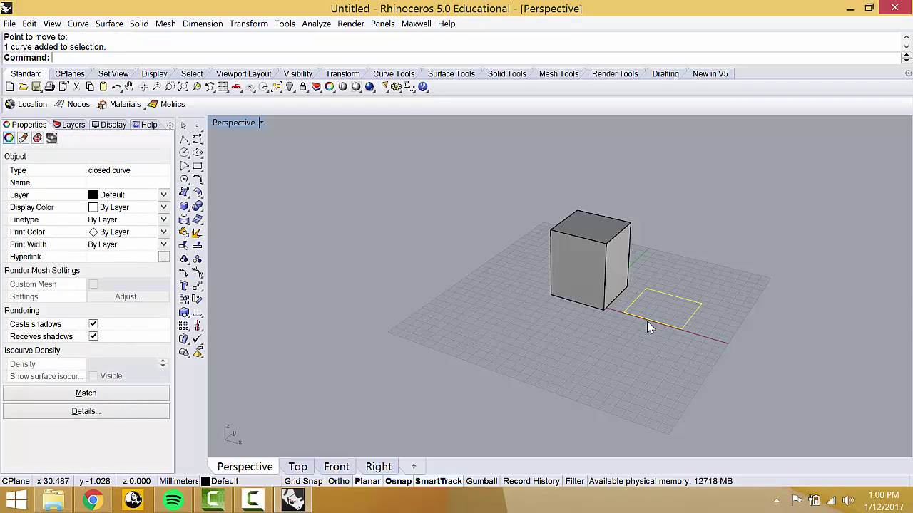
pyautogui.hotkey('ctrl', 'z')
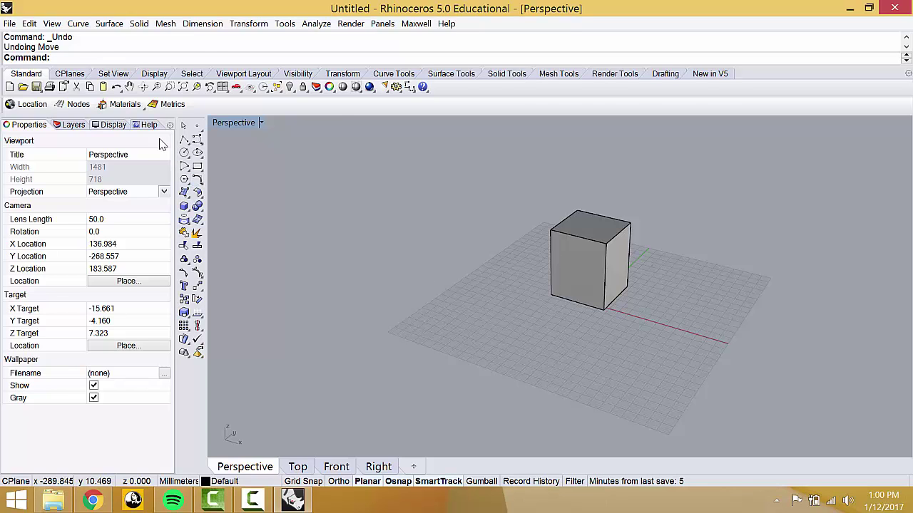
# Step: Draw a second corner-to-corner rectangle freehand on the construction plane in front of the box
pyautogui.click(197, 166)
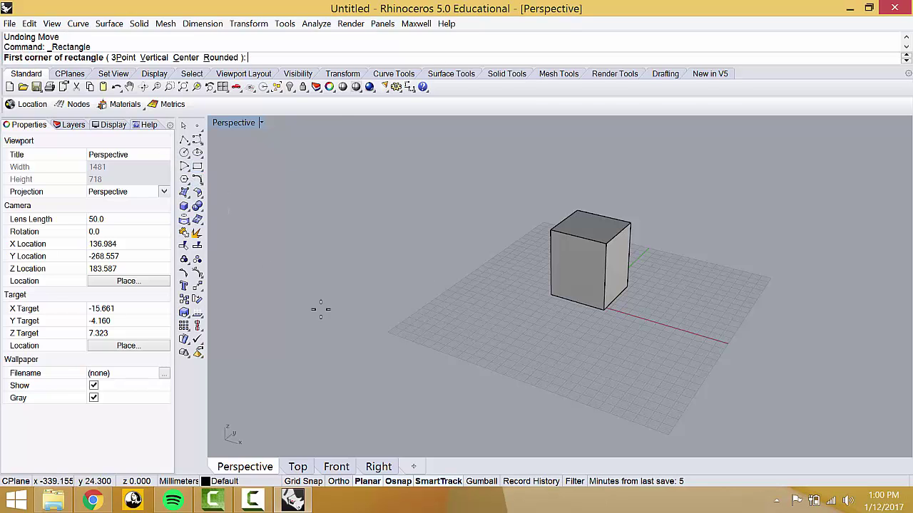
pyautogui.click(517, 294)
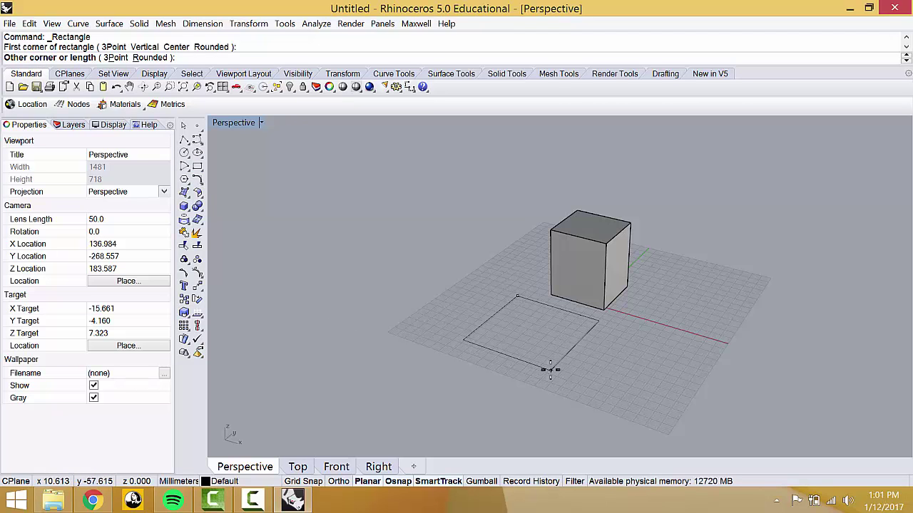
pyautogui.click(550, 370)
pyautogui.write('Rec')
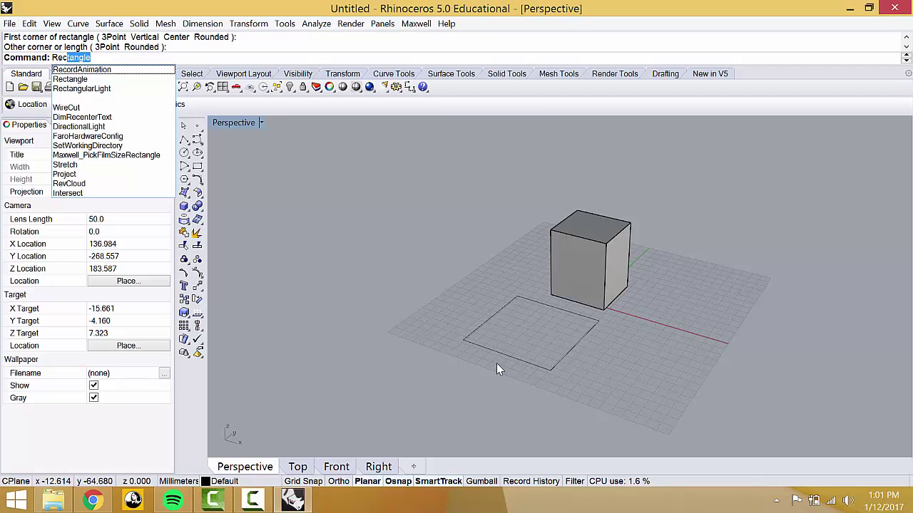
pyautogui.press('Escape')
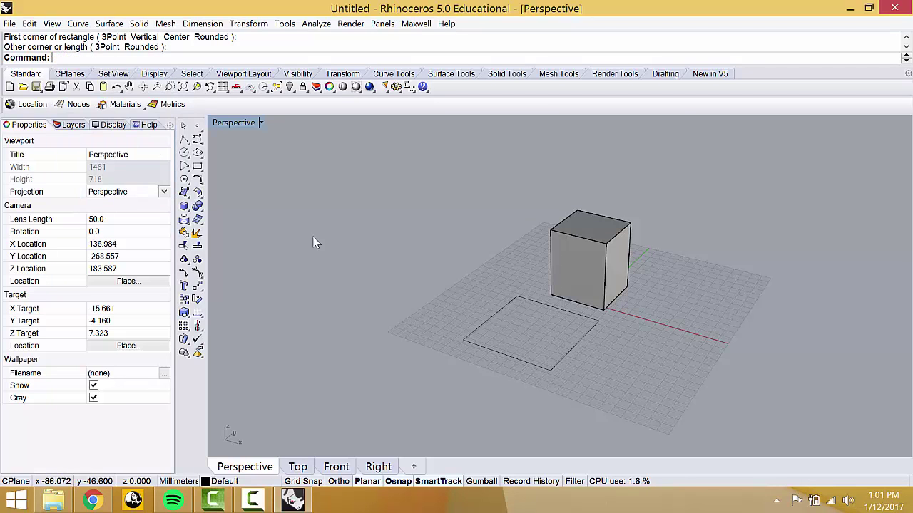
pyautogui.click(198, 170)
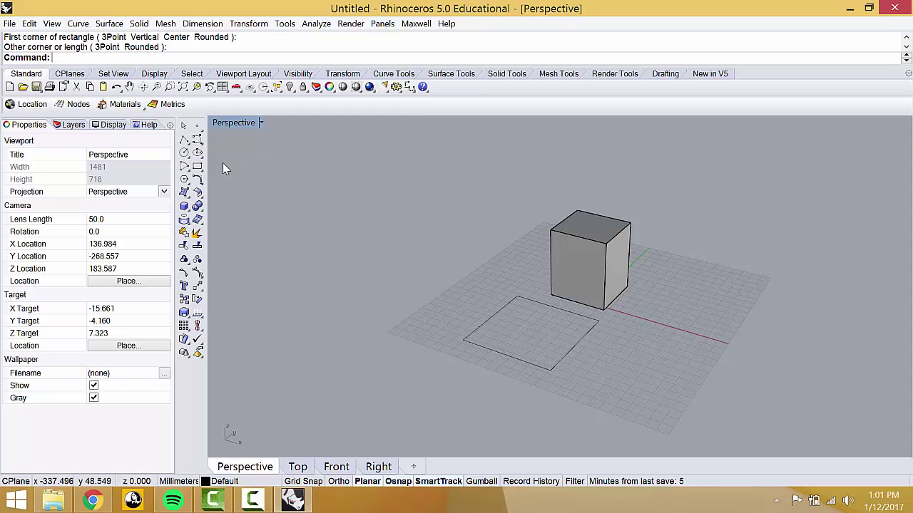
# Step: Draw an inscribed five-sided polygon freehand on the construction plane, centred near the far end of the red axis
pyautogui.click(185, 180)
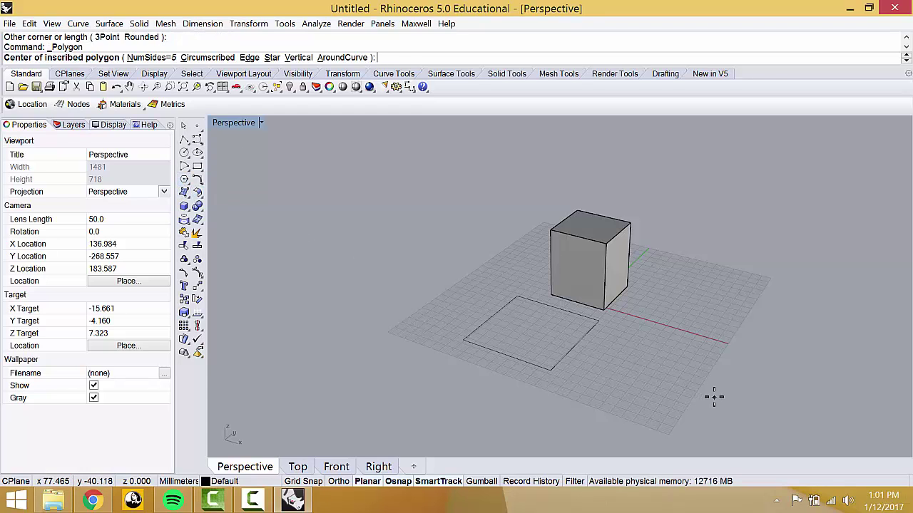
pyautogui.click(739, 338)
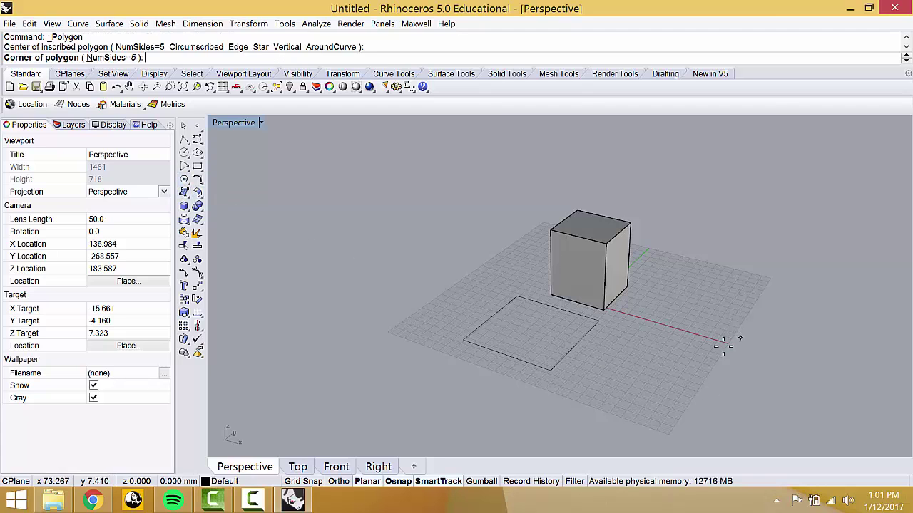
pyautogui.click(799, 367)
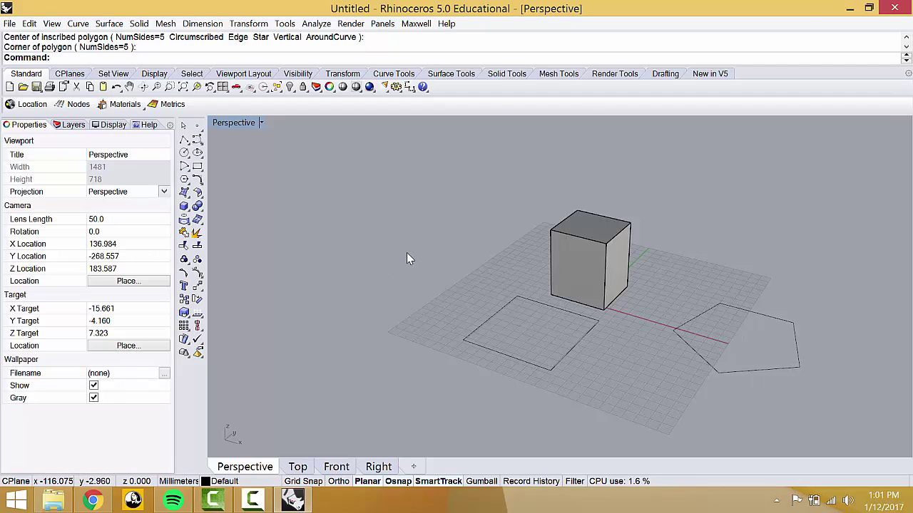
# Step: Fill the pentagon curve with a flat surface using PlanarSrf and clear the selection
pyautogui.click(689, 347)
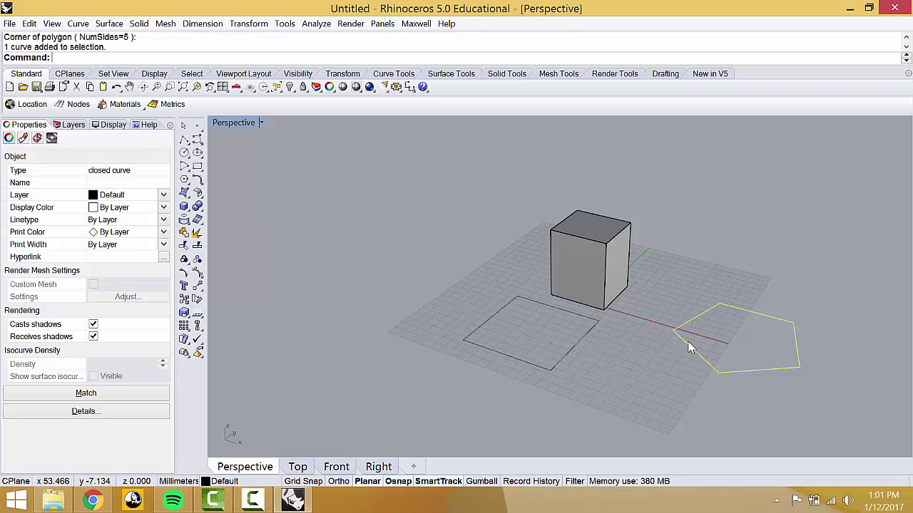
pyautogui.write('PlanarSrf')
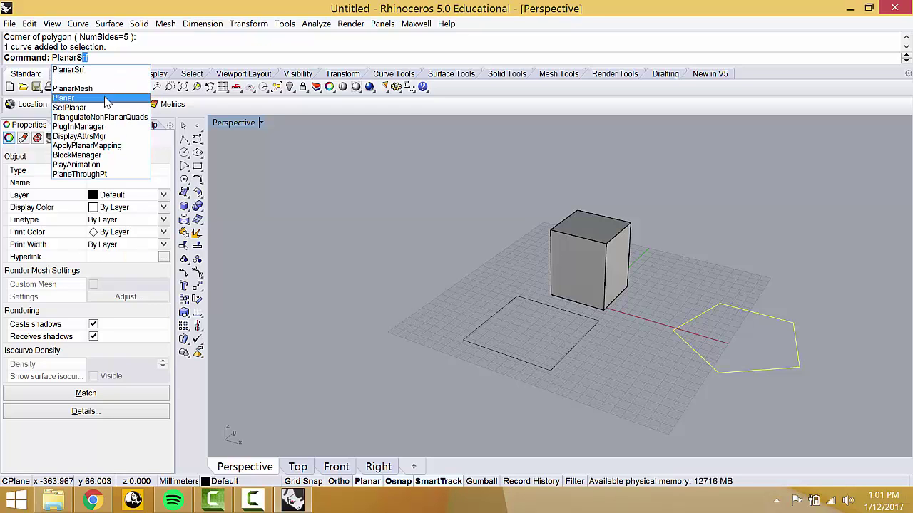
pyautogui.click(112, 71)
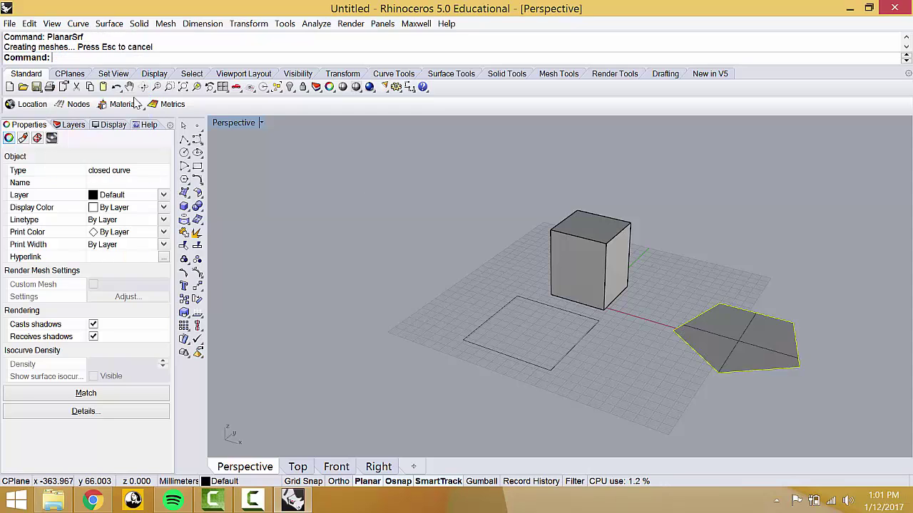
pyautogui.click(677, 268)
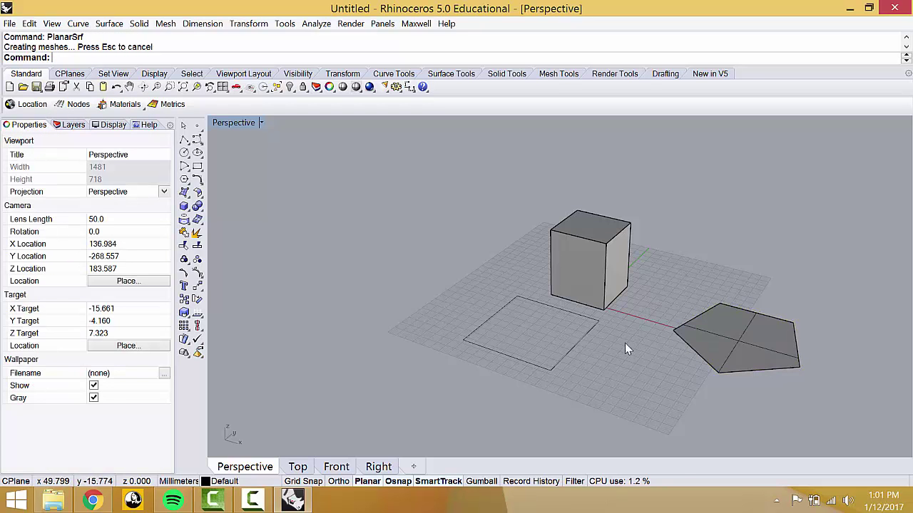
# Step: Extrude the pentagon surface upward into a solid prism with ExtrudeSrf, setting the height freehand
pyautogui.click(754, 342)
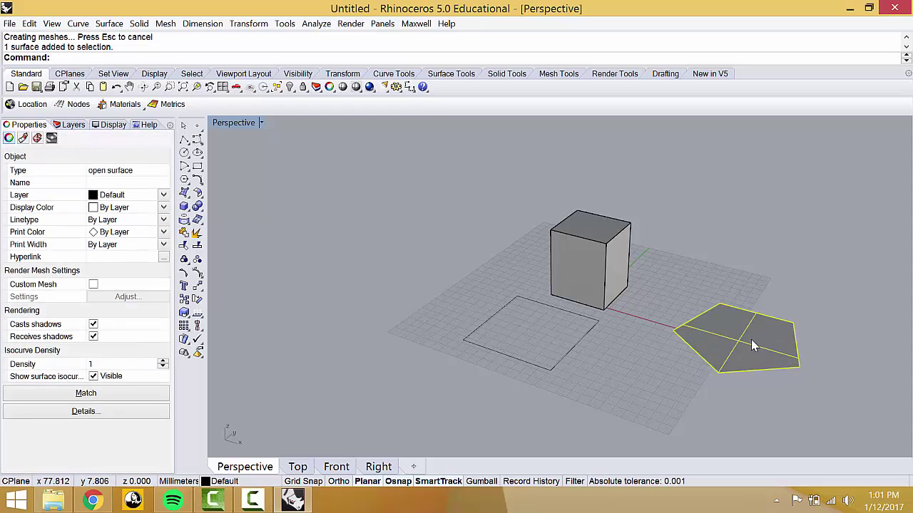
pyautogui.write('ExtrudeSrf')
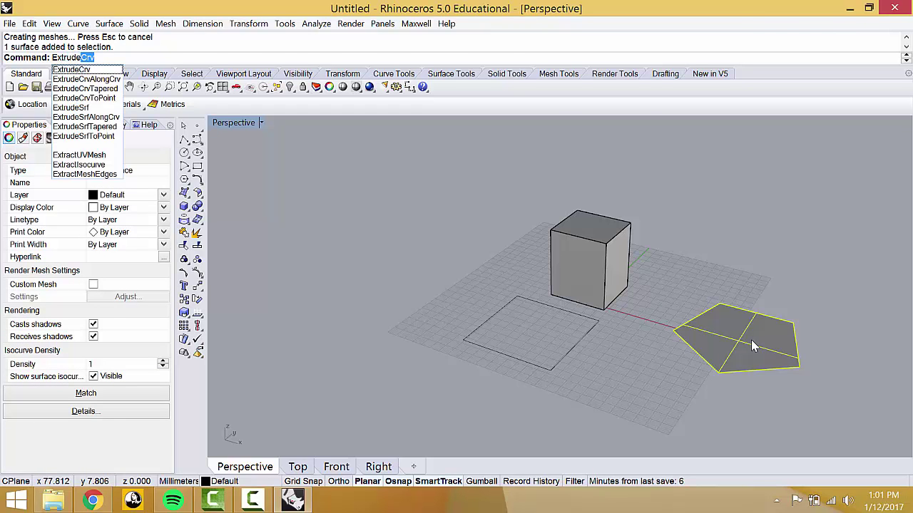
pyautogui.press('Return')
pyautogui.click(721, 285)
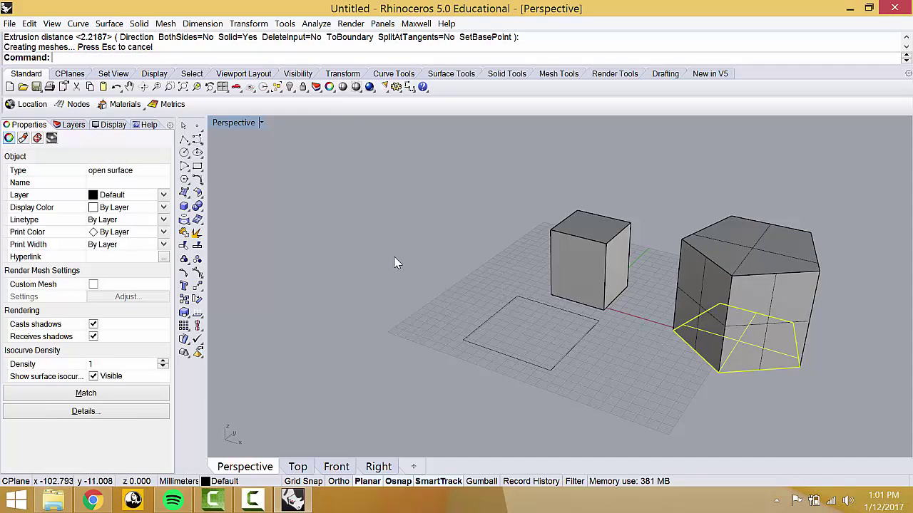
pyautogui.click(437, 271)
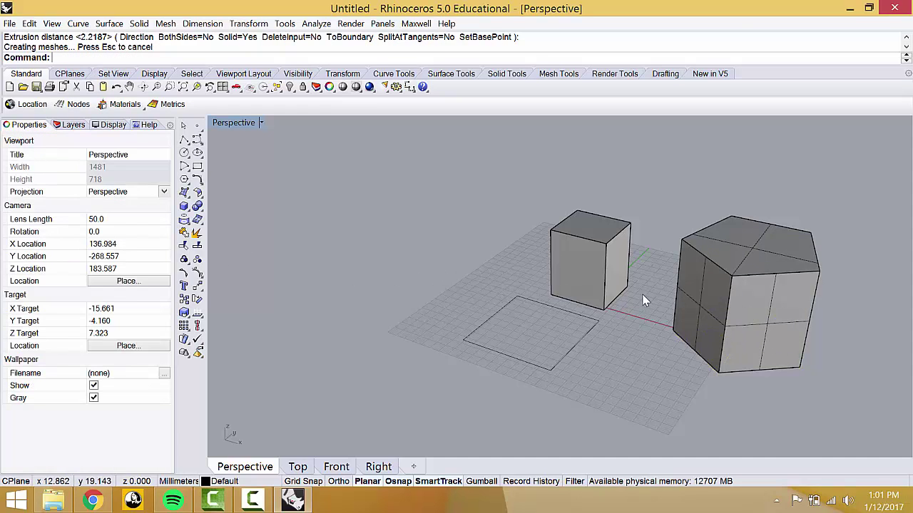
# Step: Extrude the rectangle curve with ExtrudeCrv, using BothSides=Yes and Solid=No and setting the height freehand
pyautogui.keyDown('shift'); pyautogui.moveTo(638, 292); pyautogui.dragTo(554, 287, button='right'); pyautogui.keyUp('shift')
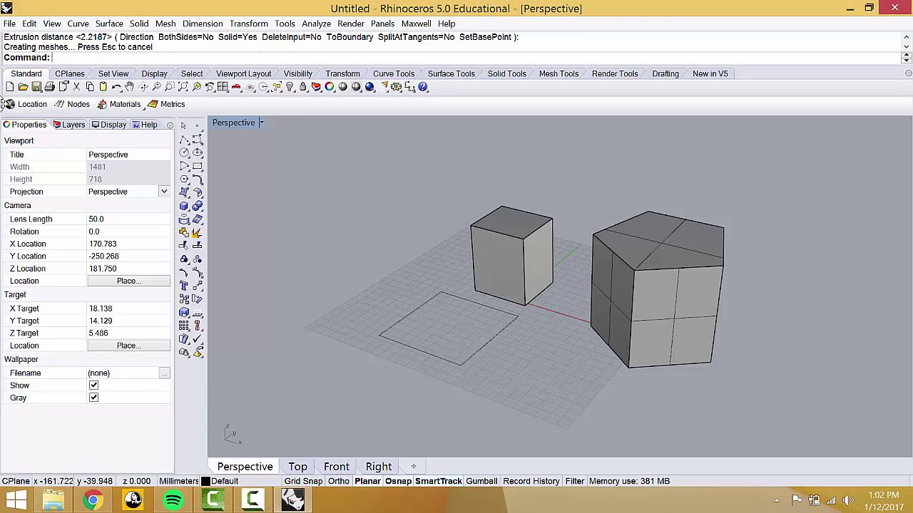
pyautogui.scroll(2, 335, 280)
pyautogui.scroll(2, 443, 370)
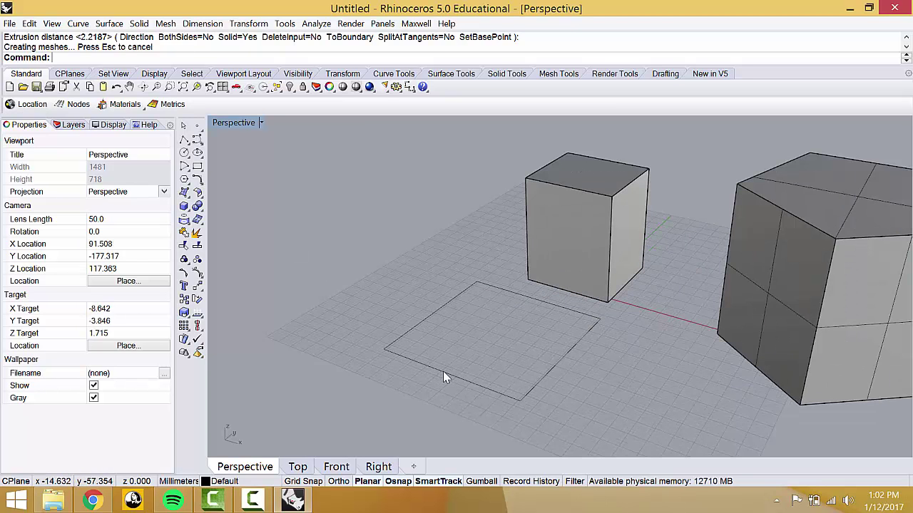
pyautogui.click(442, 371)
pyautogui.scroll(-3, 442, 373)
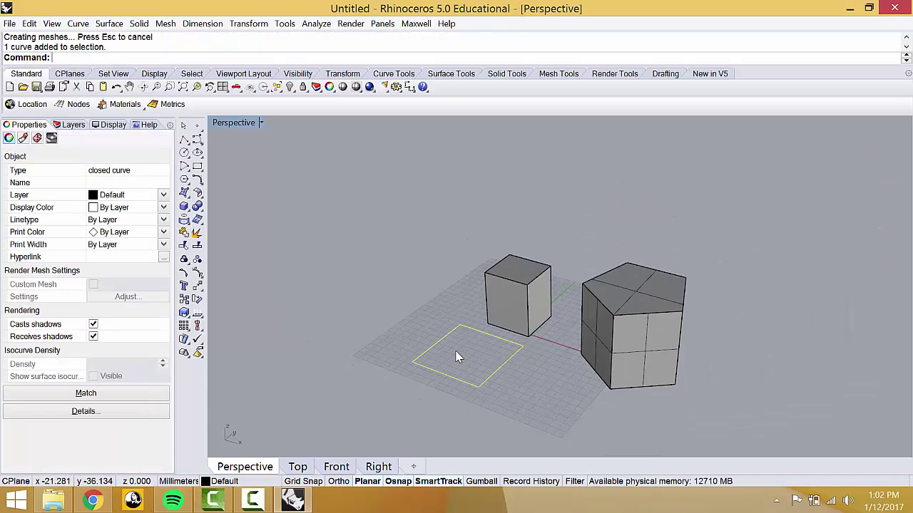
pyautogui.write('ExtrudeCrv')
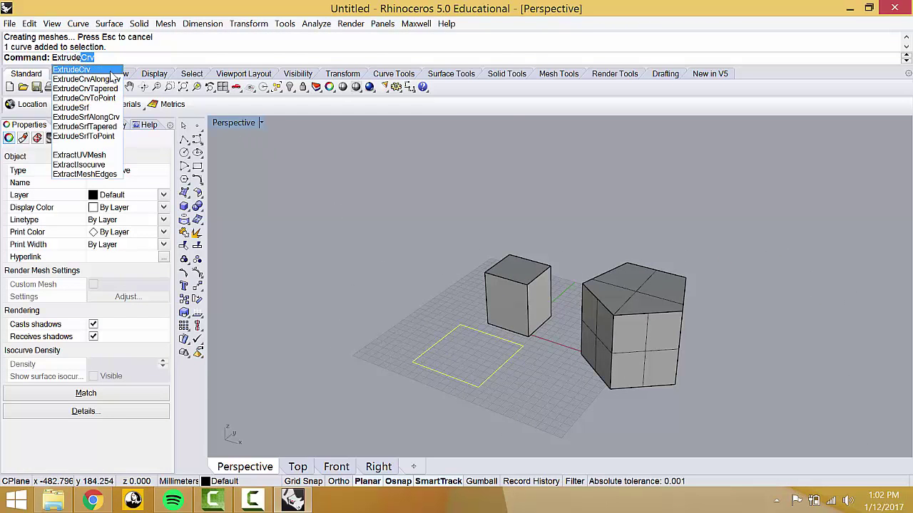
pyautogui.click(104, 69)
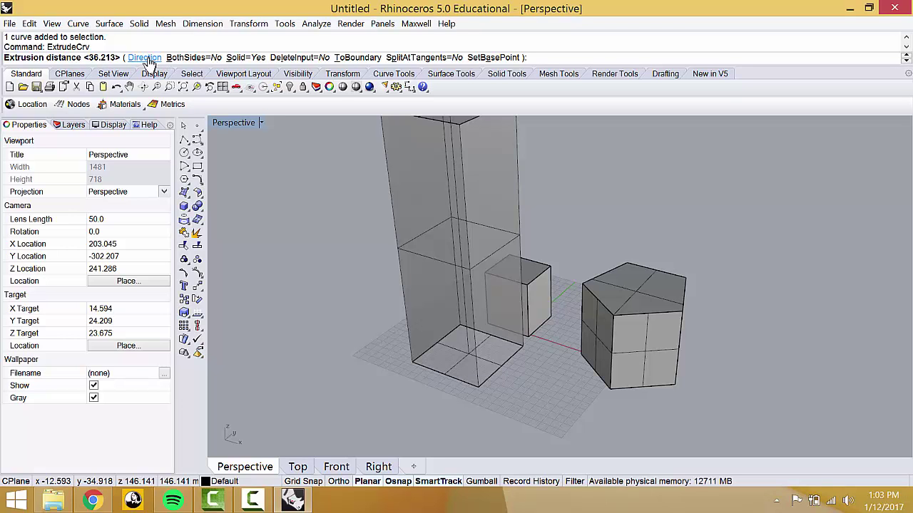
pyautogui.click(195, 58)
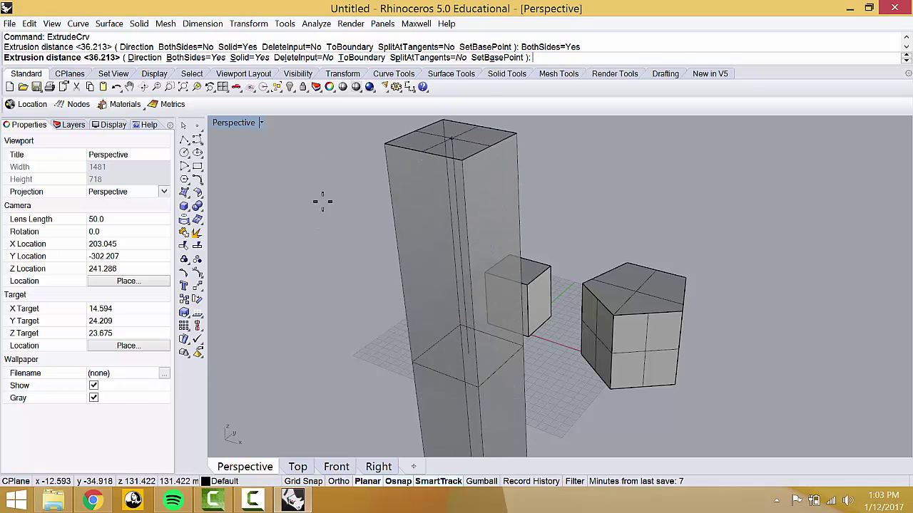
pyautogui.click(242, 57)
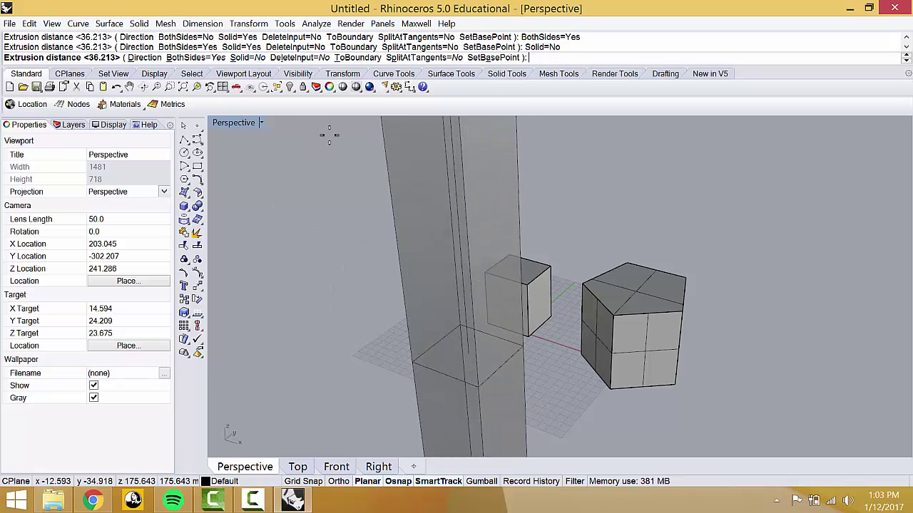
pyautogui.click(345, 316)
pyautogui.press('Escape')
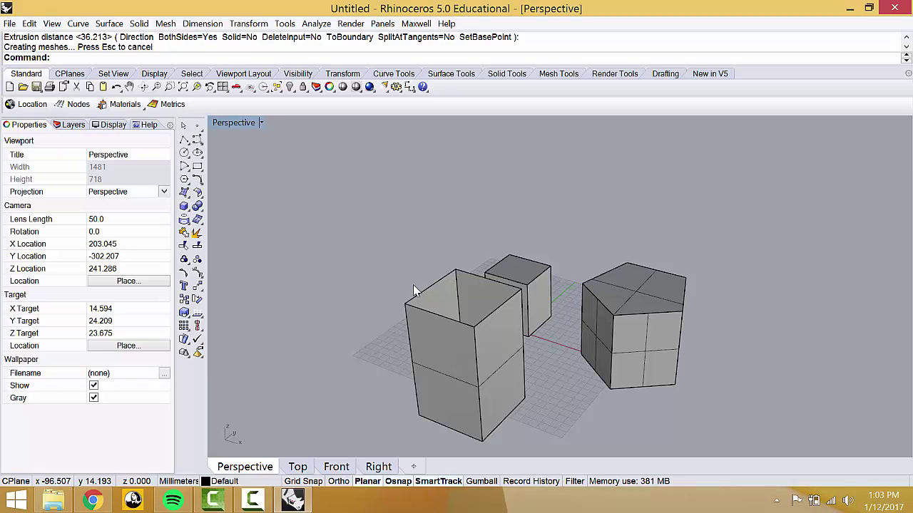
# Step: Examine the rectangular extrusion's open ends and its object type
pyautogui.click(421, 292)
pyautogui.click(319, 308)
pyautogui.click(434, 288)
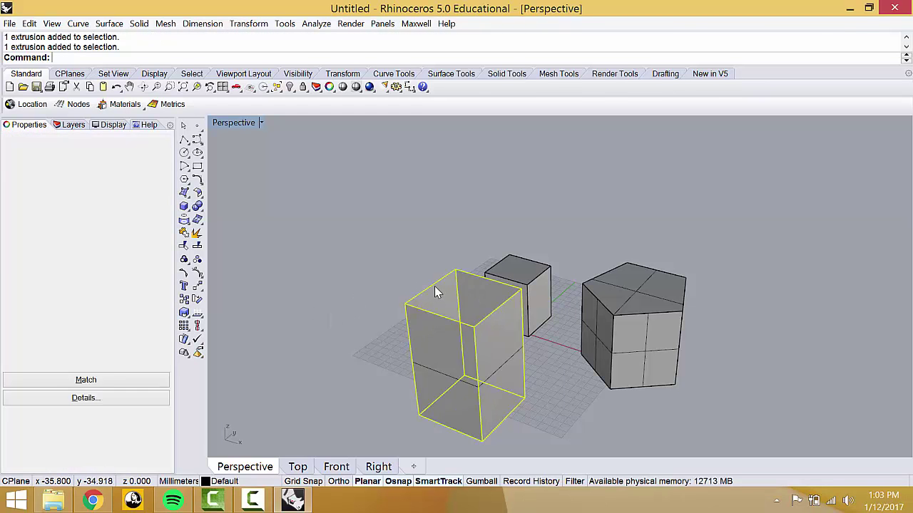
pyautogui.press('Escape')
pyautogui.click(437, 288)
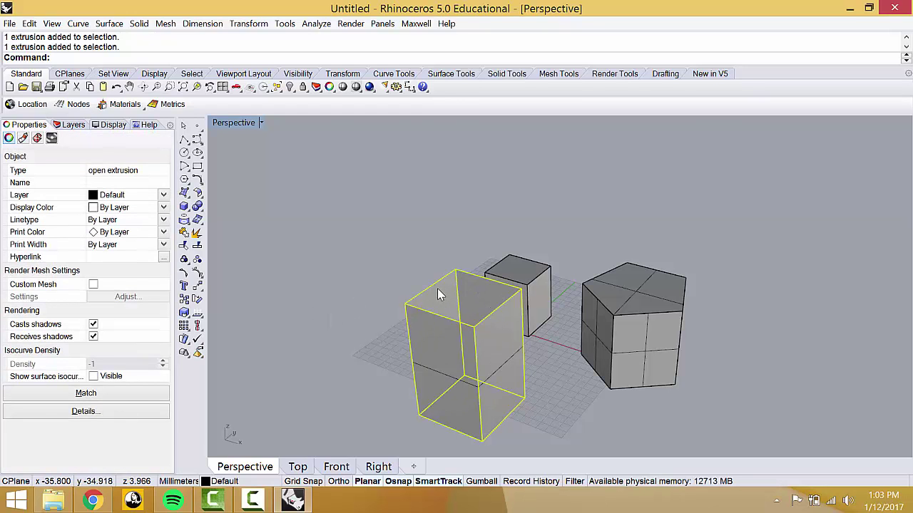
pyautogui.click(333, 293)
pyautogui.moveTo(487, 325); pyautogui.dragTo(410, 439, button='right')
# Step: Close both open ends of the rectangular extrusion with the Cap command and clear the selection
pyautogui.click(426, 301)
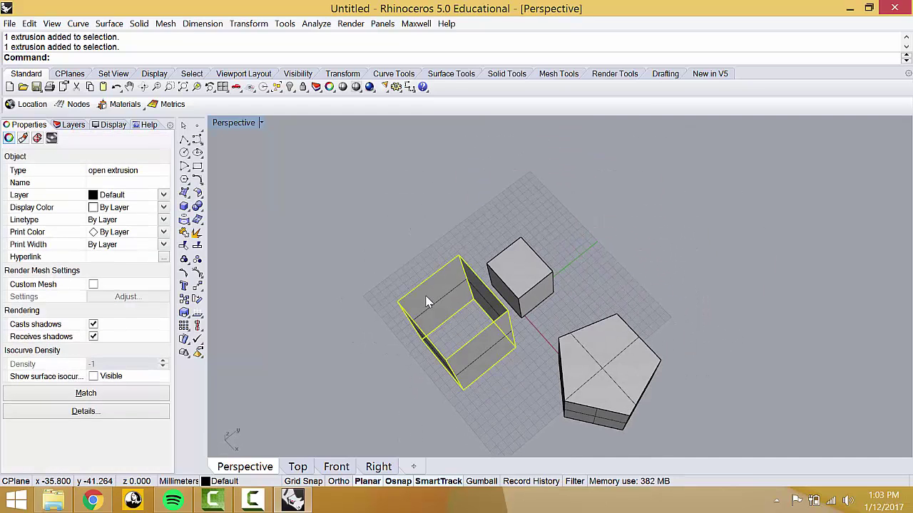
pyautogui.write('Cap')
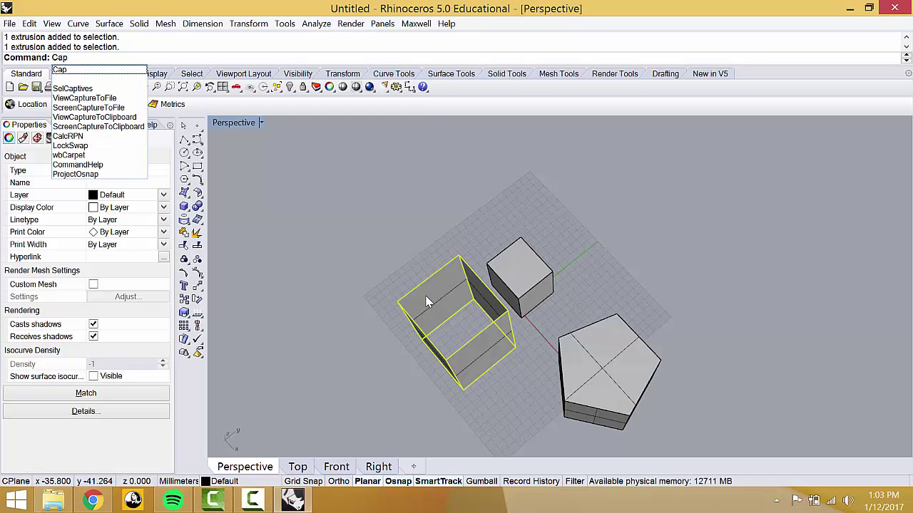
pyautogui.press('Return')
pyautogui.click(407, 251)
pyautogui.moveTo(407, 251); pyautogui.dragTo(493, 240, button='right')
pyautogui.moveTo(500, 312); pyautogui.dragTo(541, 238, button='right')
pyautogui.scroll(-5, 539, 241)
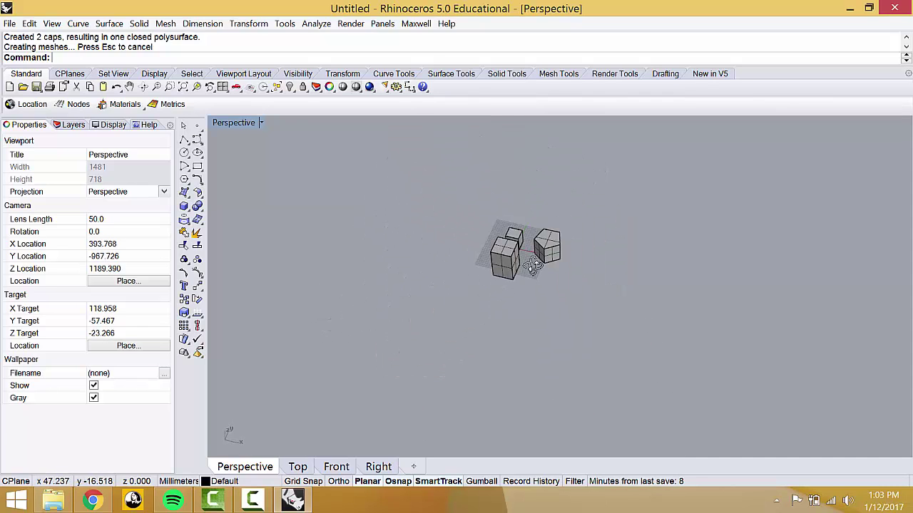
# Step: Copy the capped box repeatedly from a freehand base point, scattering many duplicates around the original objects, and finish the command
pyautogui.scroll(5, 526, 236)
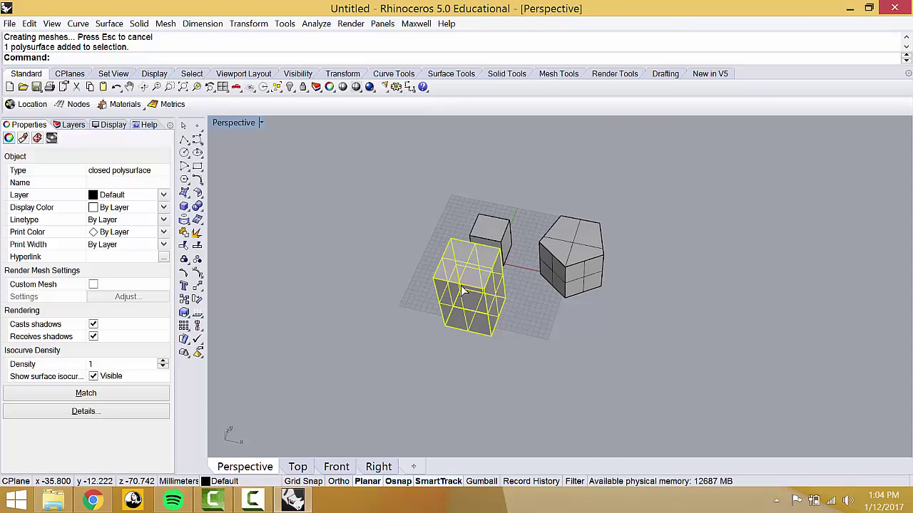
pyautogui.write('Copy')
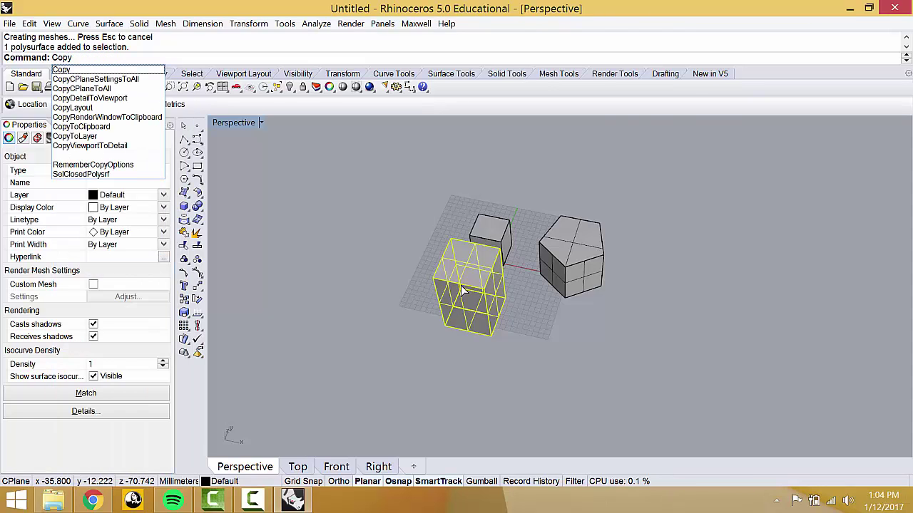
pyautogui.press('Return')
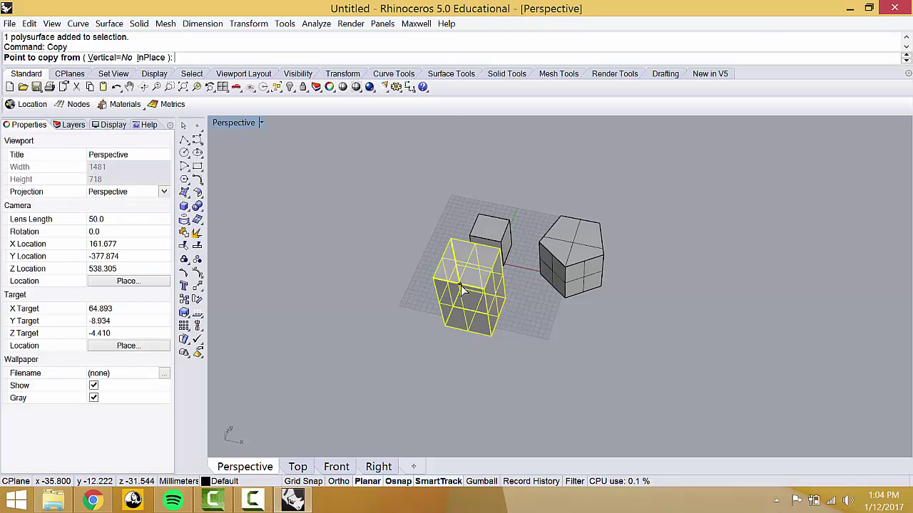
pyautogui.click(477, 346)
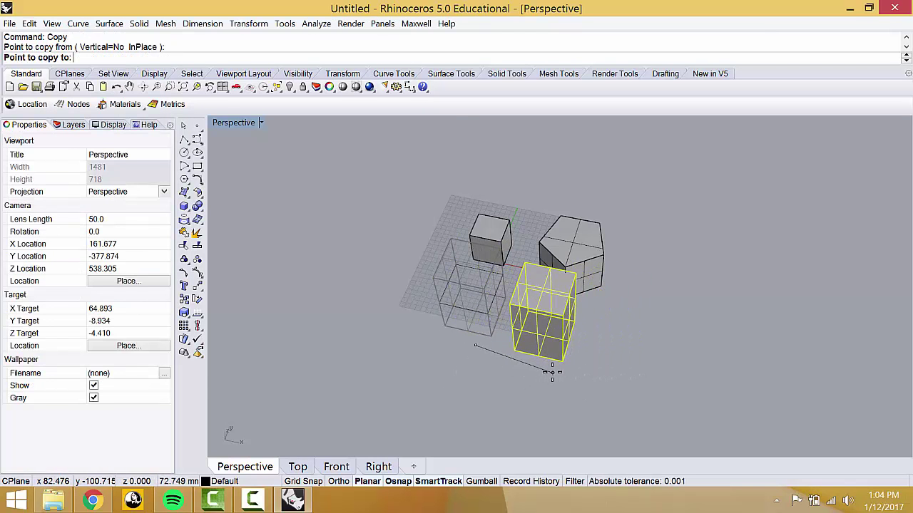
pyautogui.click(552, 371)
pyautogui.click(649, 396)
pyautogui.click(664, 353)
pyautogui.click(757, 390)
pyautogui.click(796, 303)
pyautogui.click(692, 239)
pyautogui.click(608, 232)
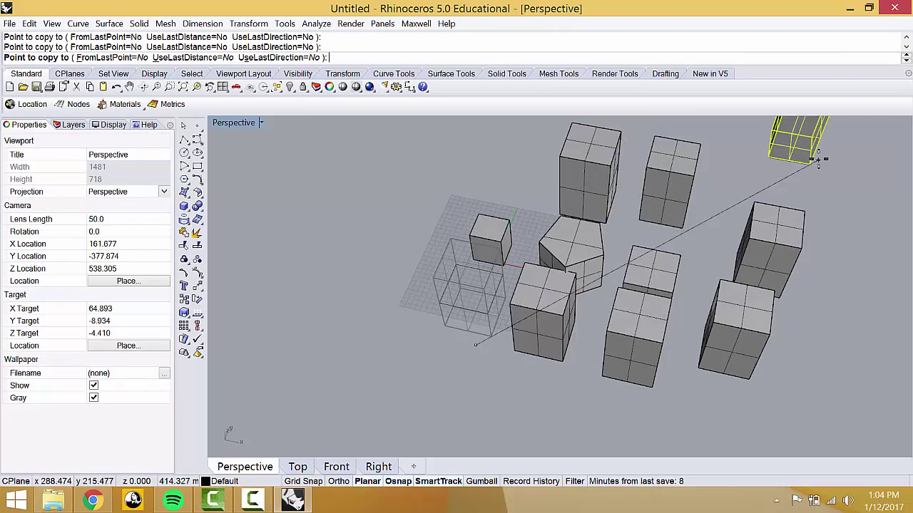
pyautogui.click(817, 196)
pyautogui.click(853, 228)
pyautogui.click(885, 317)
pyautogui.click(847, 381)
pyautogui.click(841, 415)
pyautogui.click(728, 412)
pyautogui.click(527, 426)
pyautogui.click(332, 348)
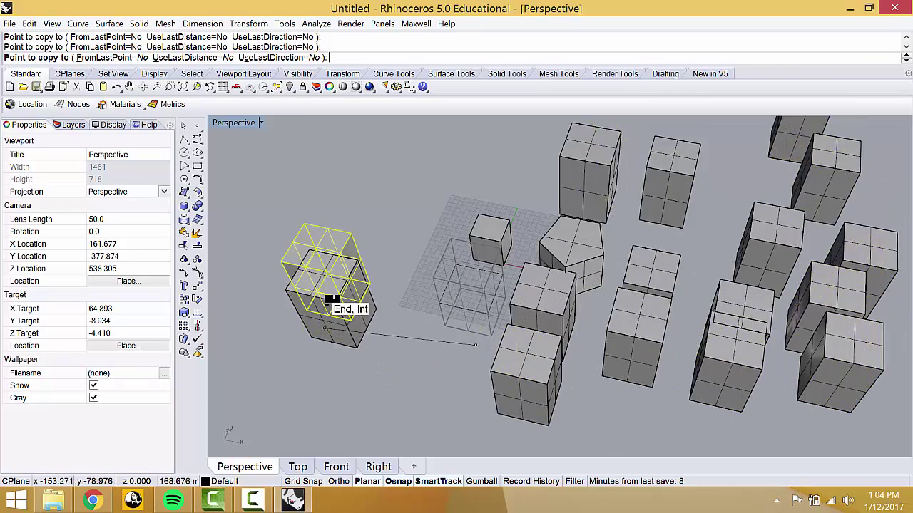
pyautogui.click(336, 294)
pyautogui.click(524, 243)
pyautogui.click(493, 179)
pyautogui.click(408, 230)
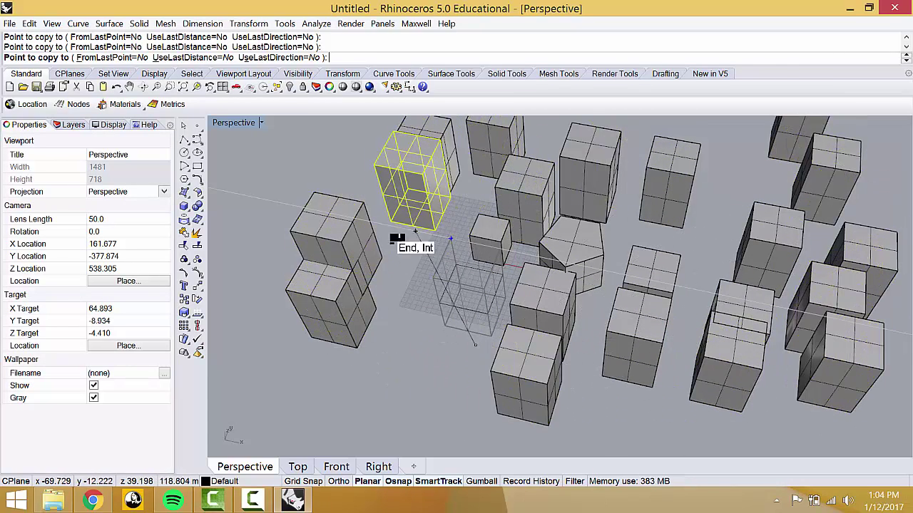
pyautogui.press('Return')
pyautogui.moveTo(410, 335); pyautogui.dragTo(413, 357, button='right')
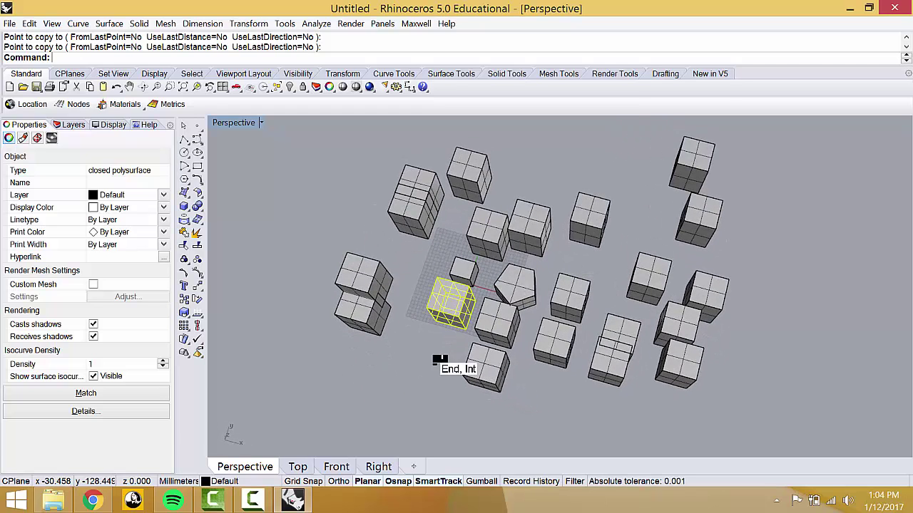
# Step: Enable the Gumball and move the pentagonal prism freehand along the red axis, beyond the scattered boxes
pyautogui.click(515, 276)
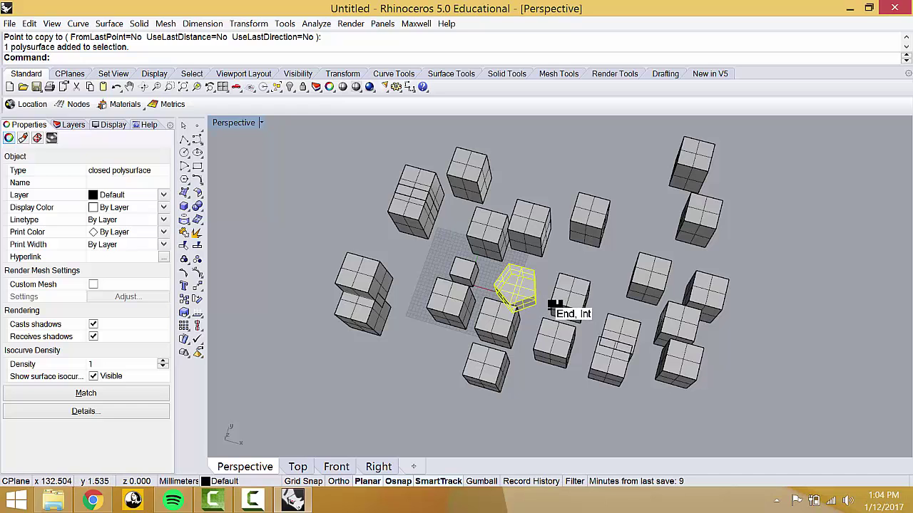
pyautogui.scroll(1, 485, 438)
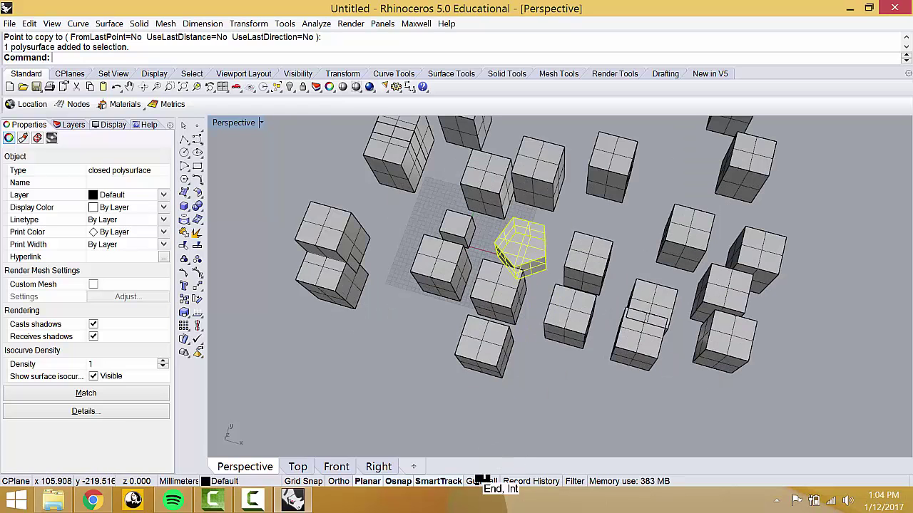
pyautogui.click(482, 482)
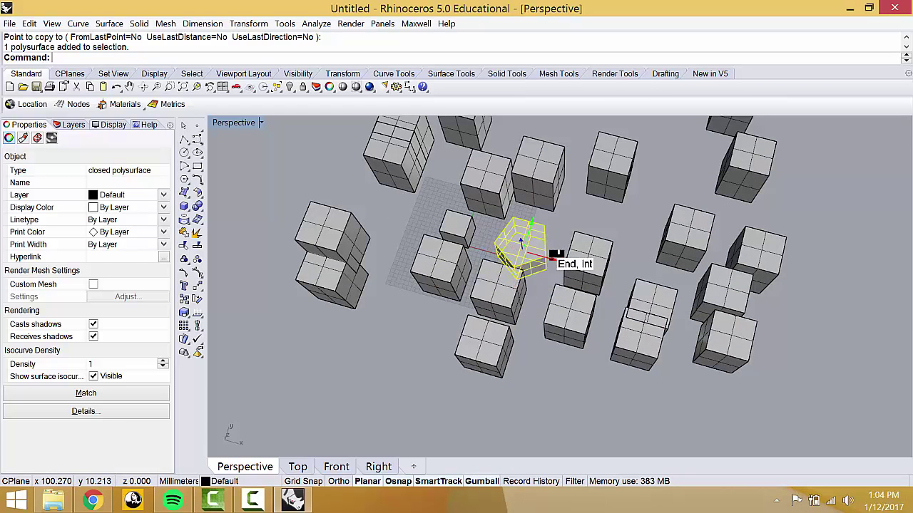
pyautogui.moveTo(550, 250); pyautogui.dragTo(827, 325)
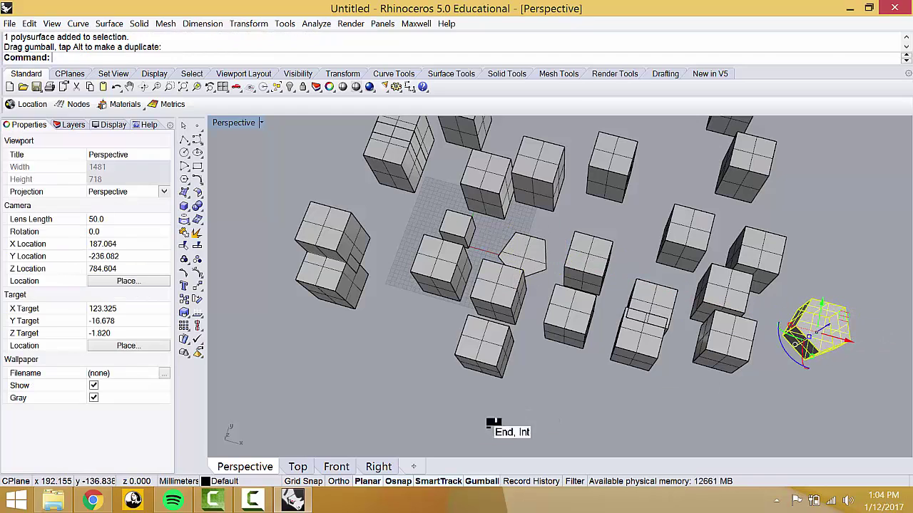
# Step: Toggle the Gumball off and on again while the pentagonal prism is selected
pyautogui.click(474, 478)
pyautogui.click(476, 478)
pyautogui.click(477, 478)
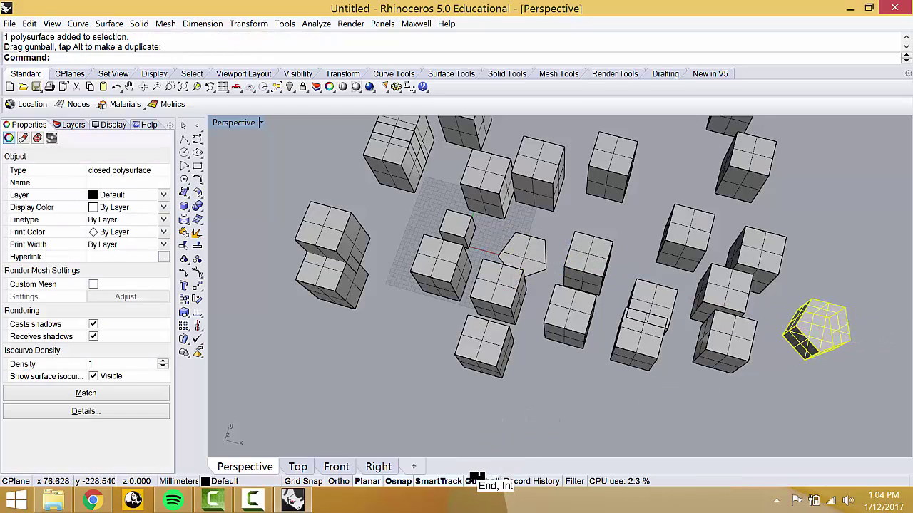
pyautogui.click(476, 478)
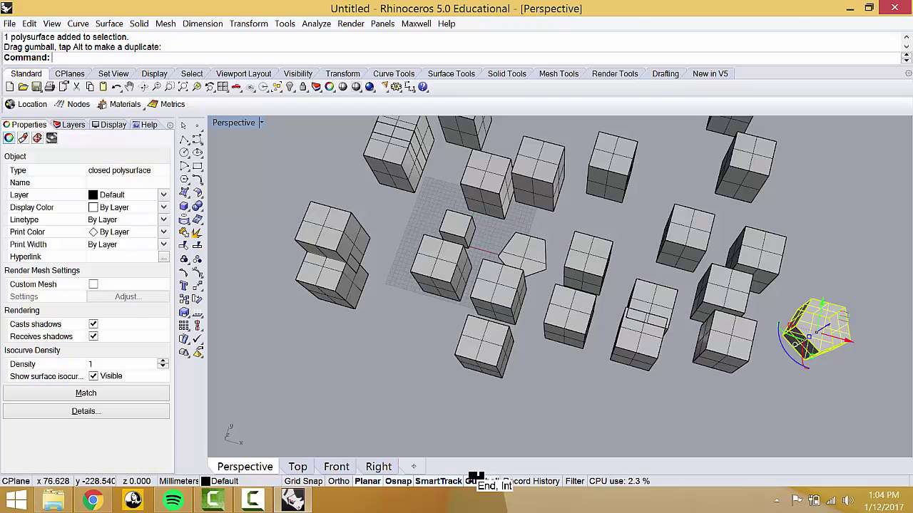
pyautogui.click(476, 477)
pyautogui.click(477, 478)
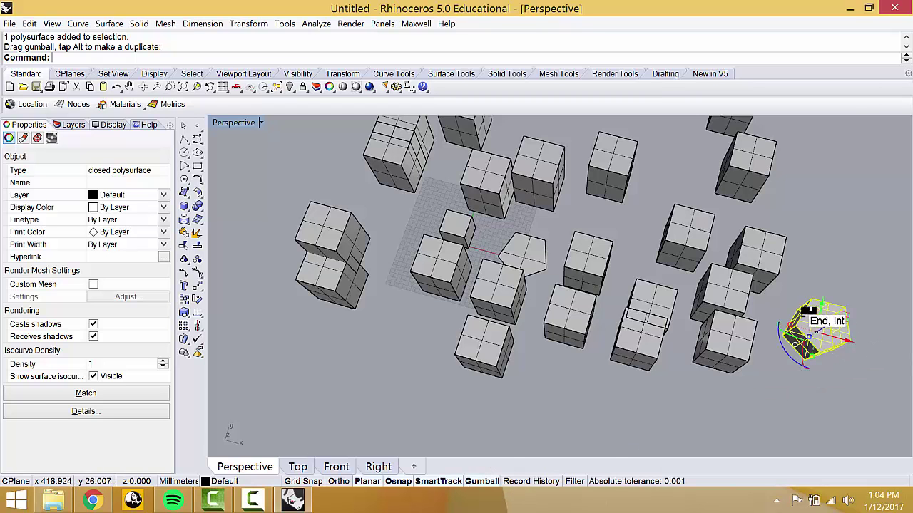
# Step: Move the pentagonal prism freehand along the Gumball's green axis and clear the selection
pyautogui.moveTo(808, 310); pyautogui.dragTo(853, 224)
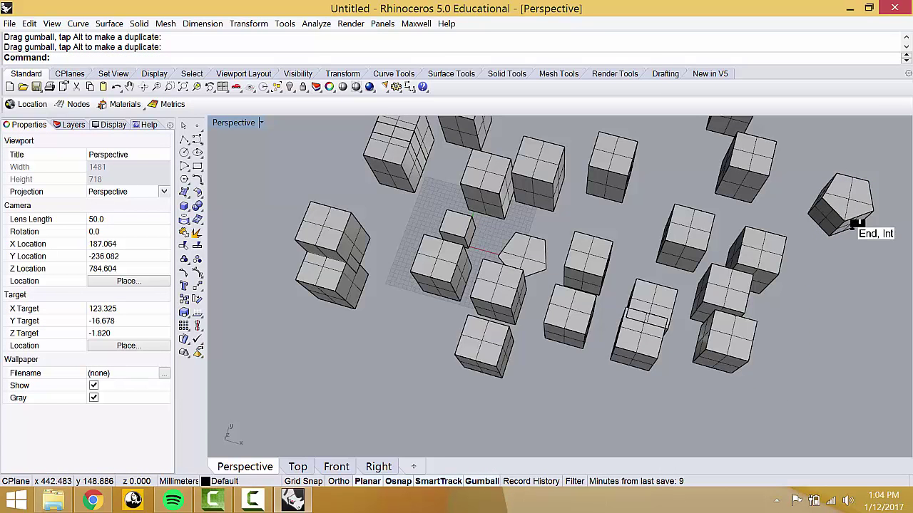
pyautogui.keyDown('shift'); pyautogui.moveTo(753, 356); pyautogui.dragTo(570, 404, button='right'); pyautogui.keyUp('shift')
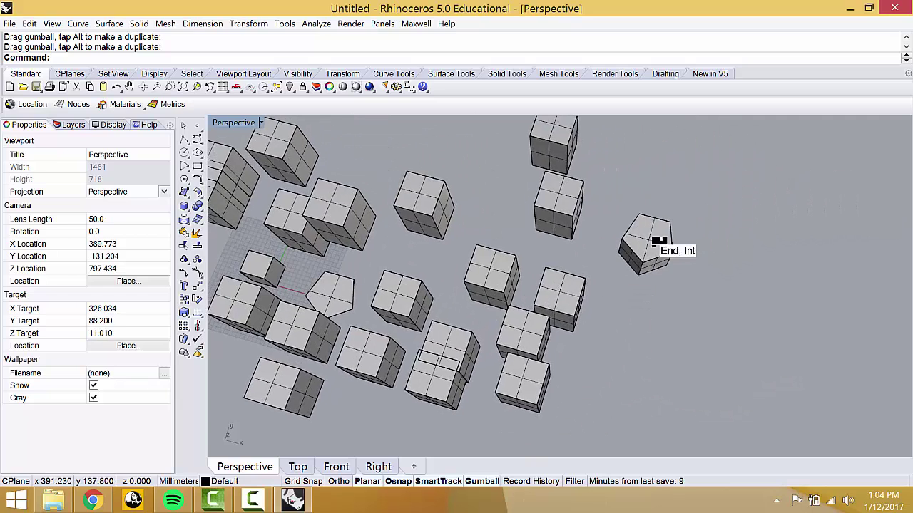
# Step: With the Gumball off, use Move to shift the pentagonal prism about 65 mm from its lower corner to beside the nearest box
pyautogui.click(646, 209)
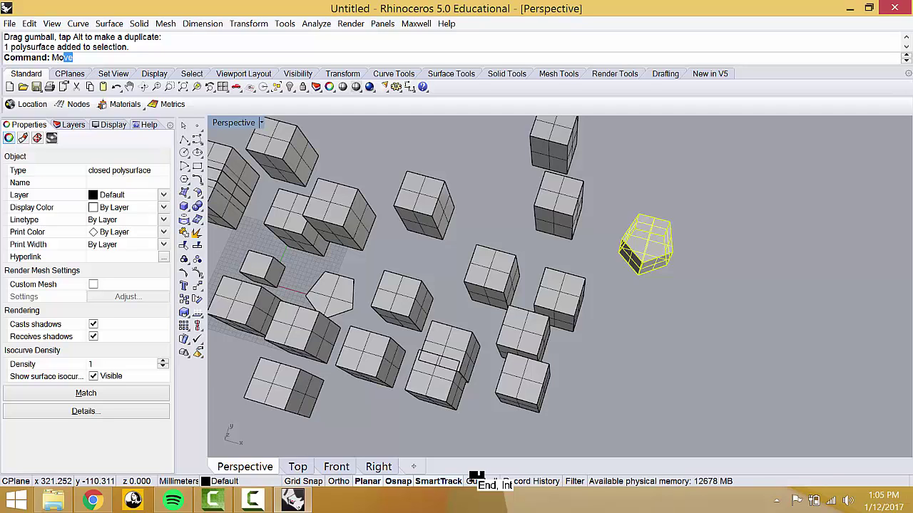
pyautogui.press('Return')
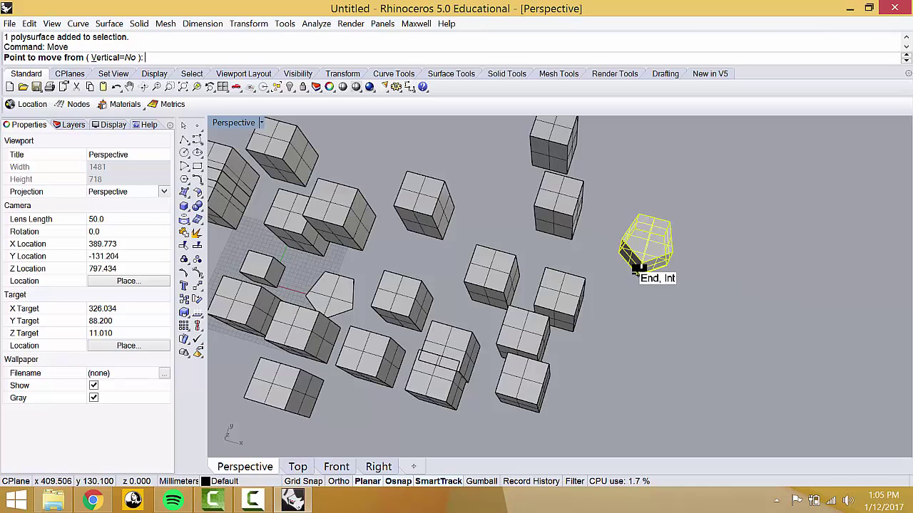
pyautogui.click(638, 274)
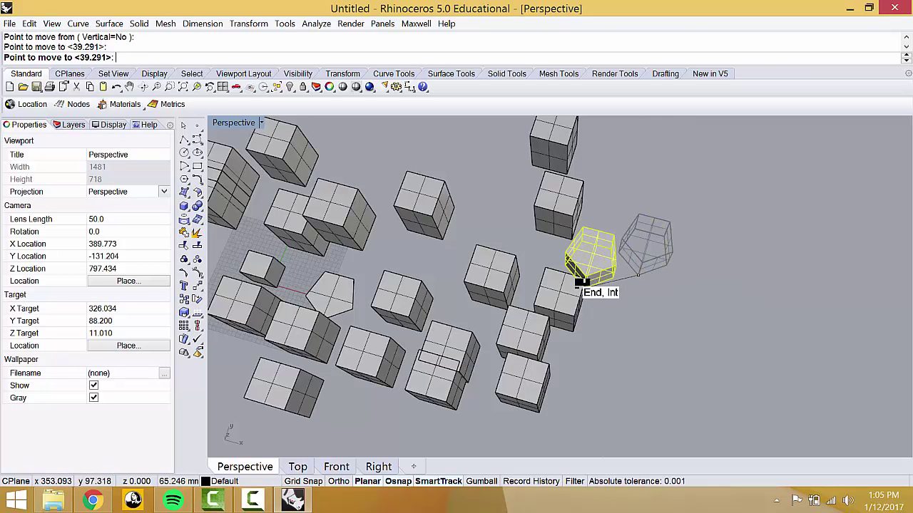
pyautogui.click(579, 284)
pyautogui.moveTo(648, 366); pyautogui.dragTo(608, 350, button='right')
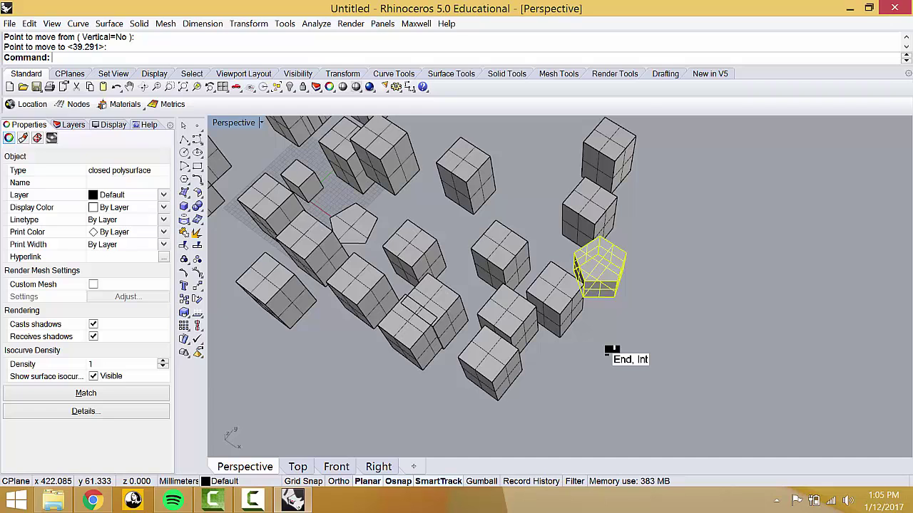
pyautogui.scroll(-5, 490, 335)
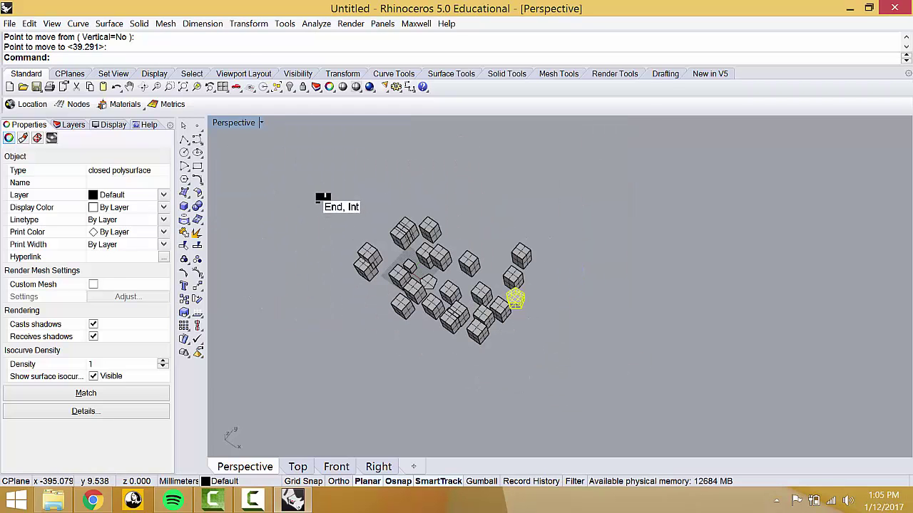
# Step: Select every object in the Perspective view, including the pentagonal prism and all scattered boxes, and delete them
pyautogui.moveTo(308, 179); pyautogui.dragTo(540, 336)
pyautogui.moveTo(281, 178); pyautogui.dragTo(536, 369)
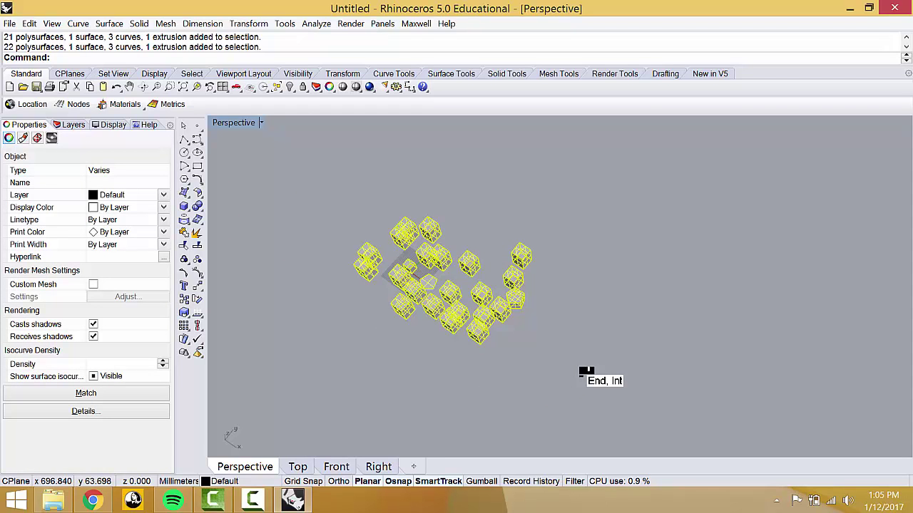
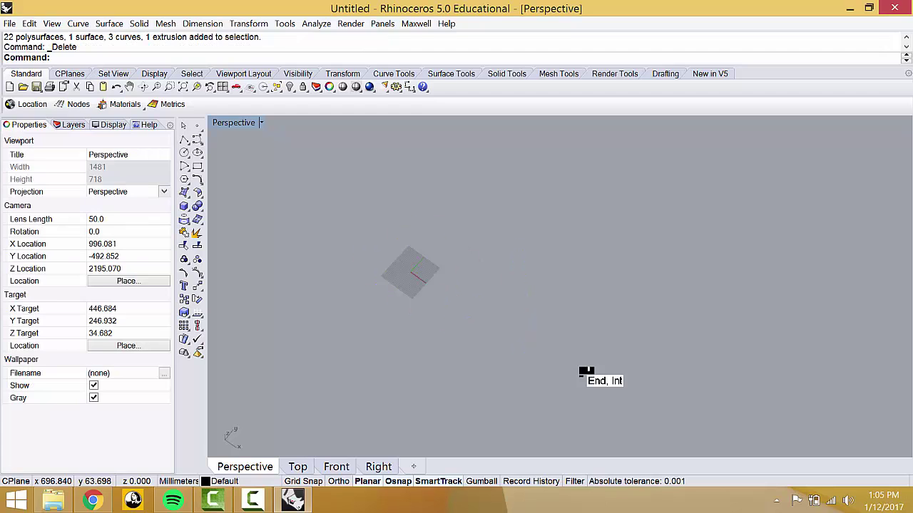
pyautogui.write('ExtrudeCrv')
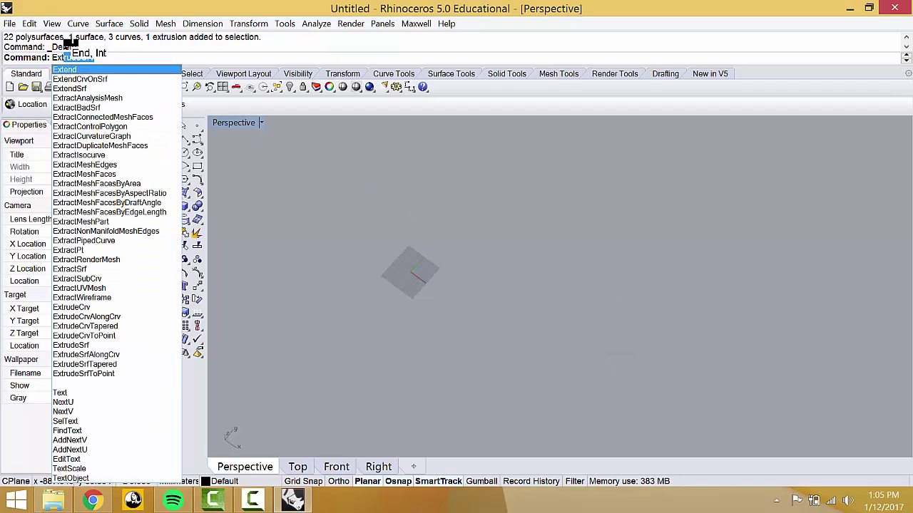
pyautogui.click(81, 345)
pyautogui.scroll(-1, 521, 258)
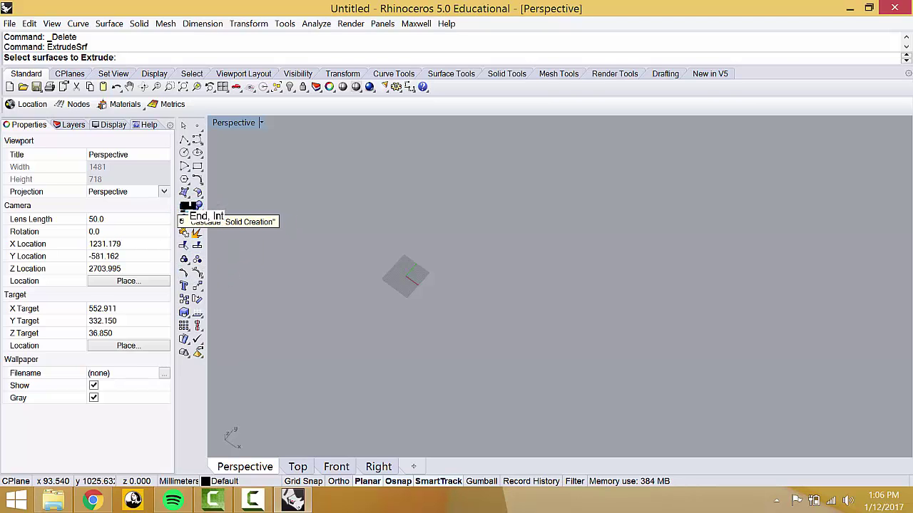
pyautogui.click(186, 207)
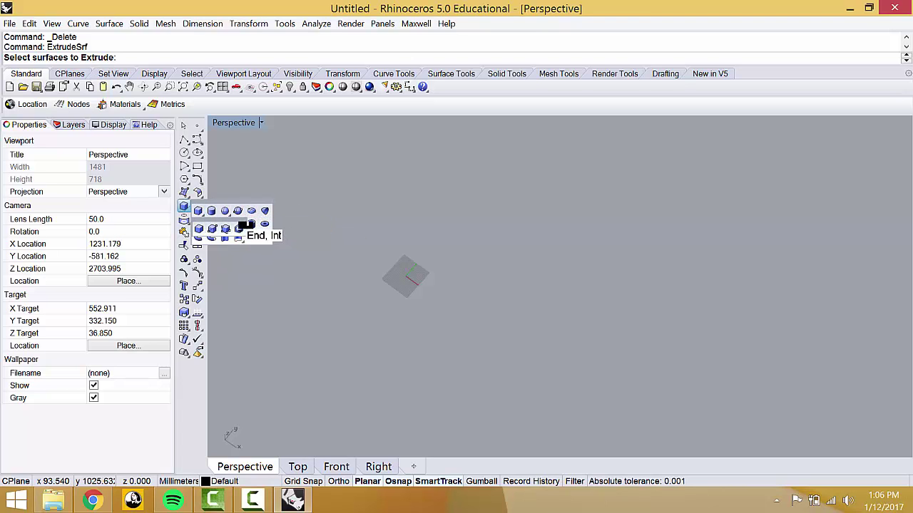
pyautogui.click(212, 229)
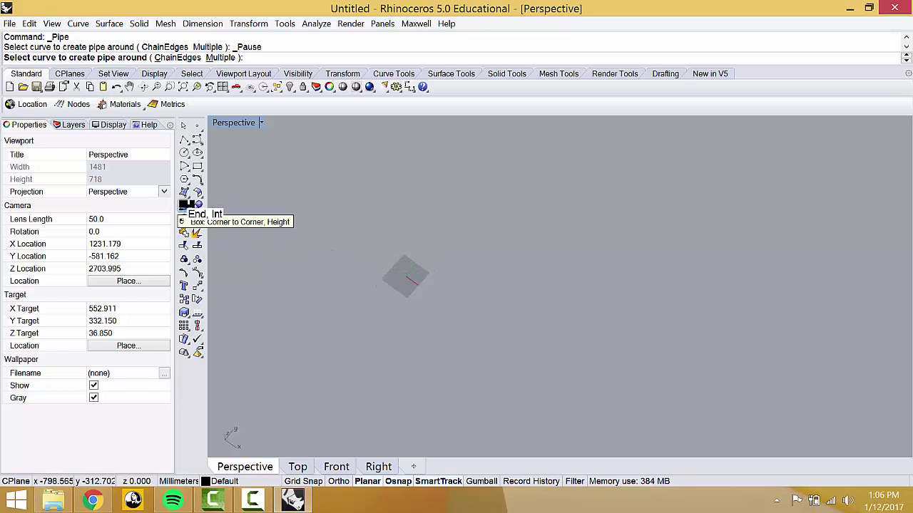
# Step: Create a five-sided solid pyramid with its inscribed base centred near the grid origin and a tall, freehand apex height
pyautogui.click(187, 206)
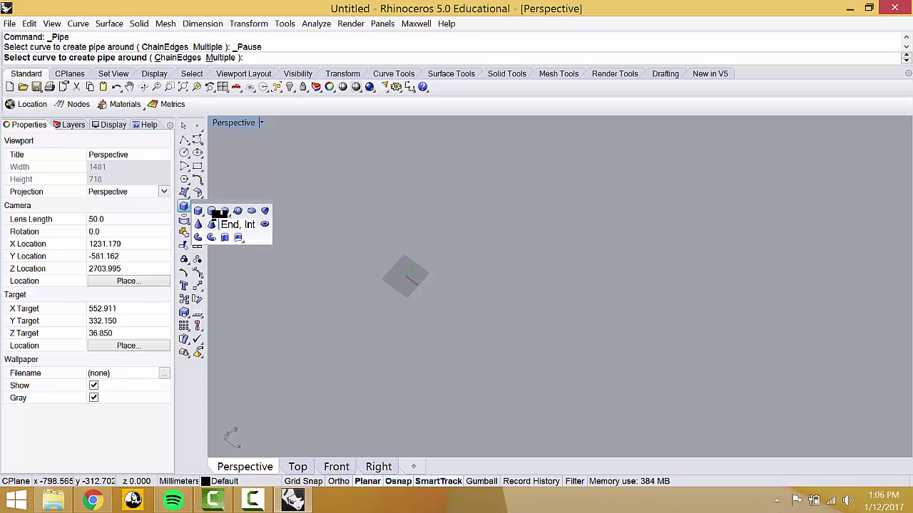
pyautogui.click(212, 224)
pyautogui.click(405, 274)
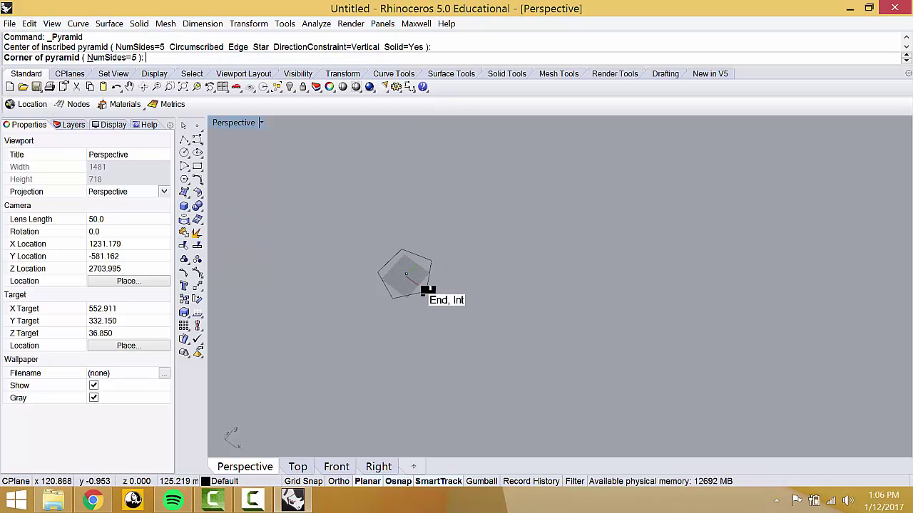
pyautogui.click(426, 290)
pyautogui.click(370, 192)
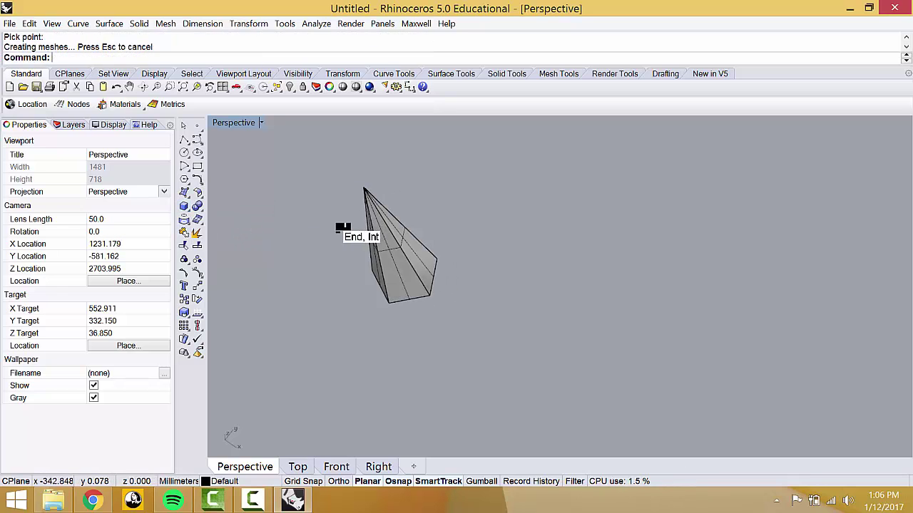
pyautogui.moveTo(385, 206); pyautogui.dragTo(474, 193, button='right')
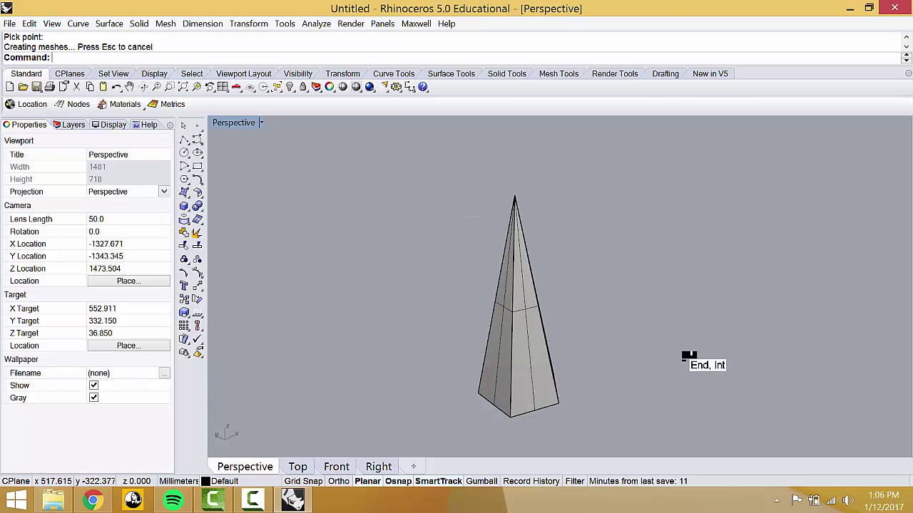
# Step: Scale the pyramid down from its front base corner by a factor of about 0.196, using two freehand reference points
pyautogui.click(514, 350)
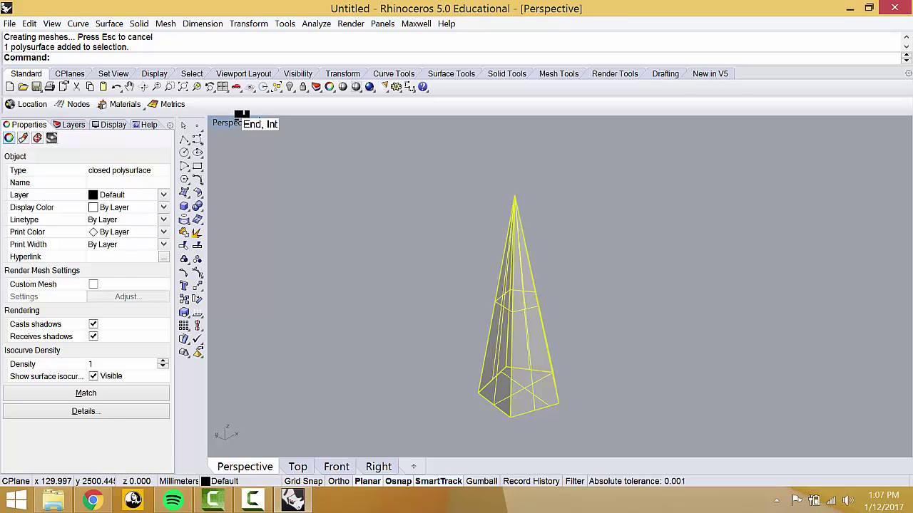
pyautogui.write('scale')
pyautogui.press('Return')
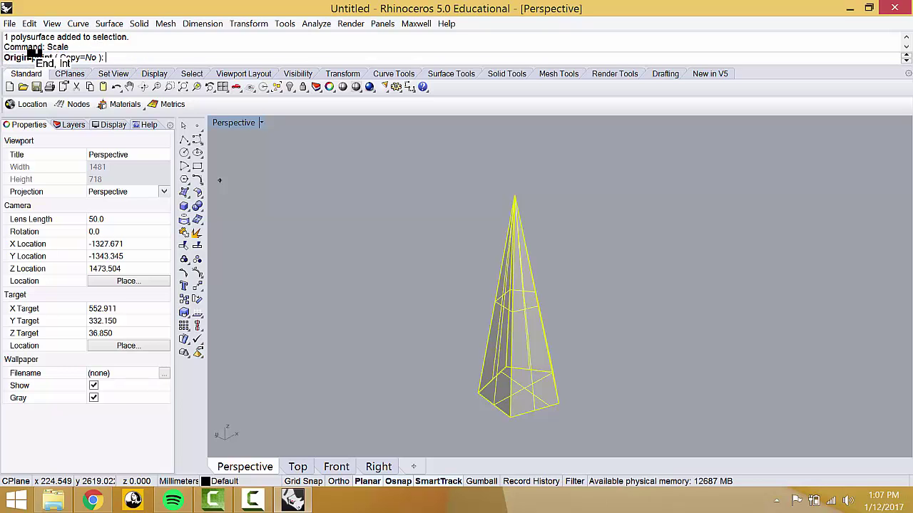
pyautogui.click(510, 417)
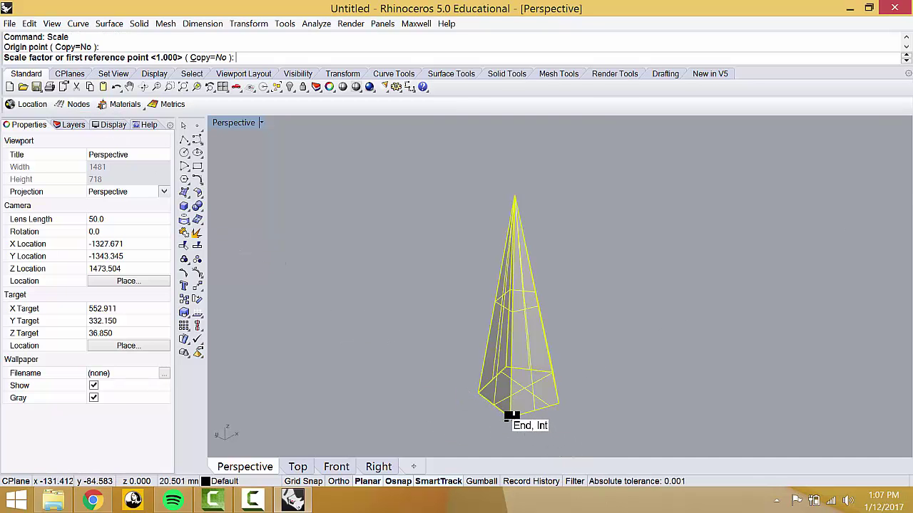
pyautogui.click(384, 424)
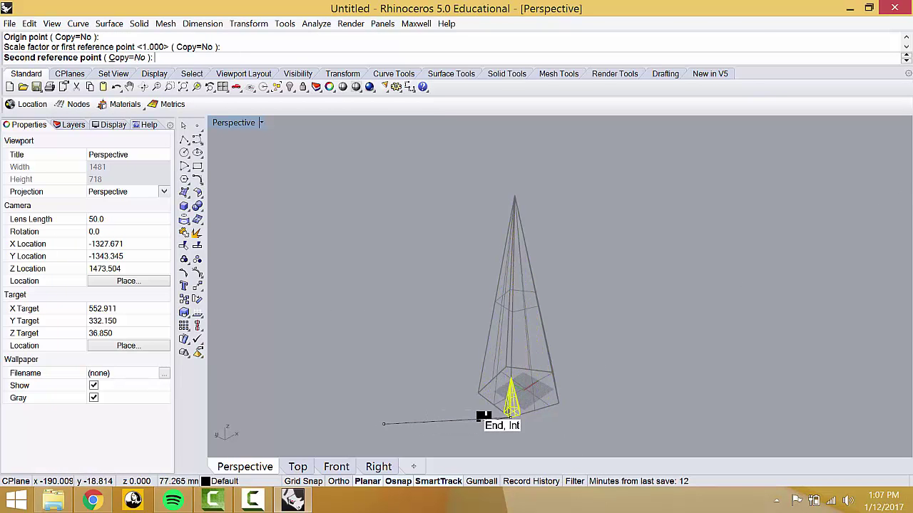
pyautogui.click(484, 416)
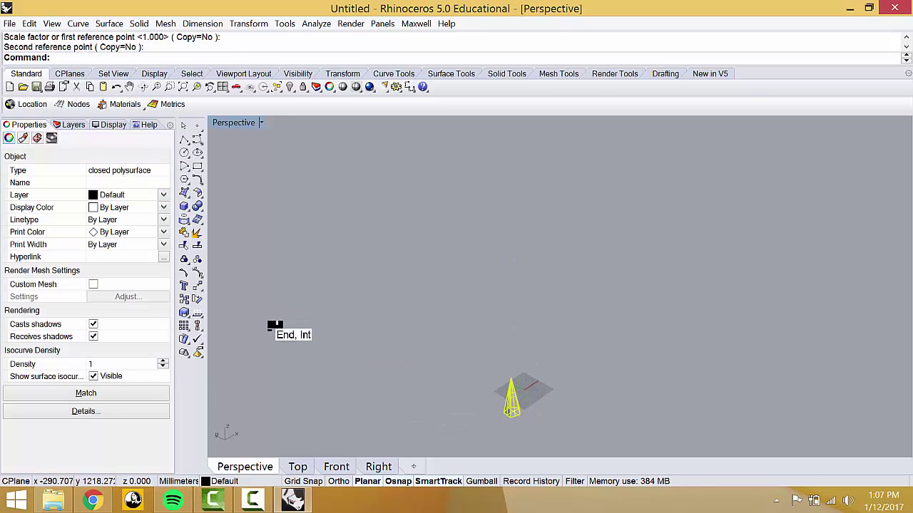
# Step: Scale the small pyramid up from the same base corner by a factor of about 11.09
pyautogui.press('Return')
pyautogui.click(505, 418)
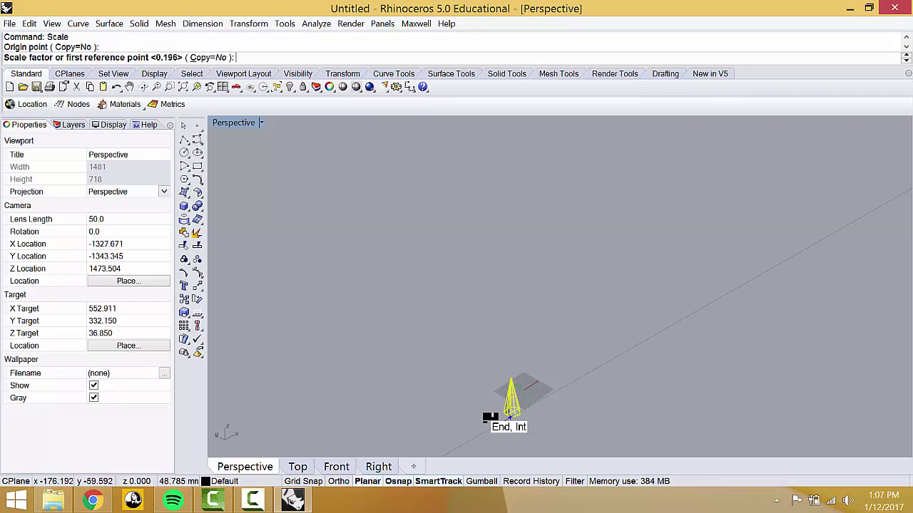
pyautogui.click(489, 417)
pyautogui.click(333, 364)
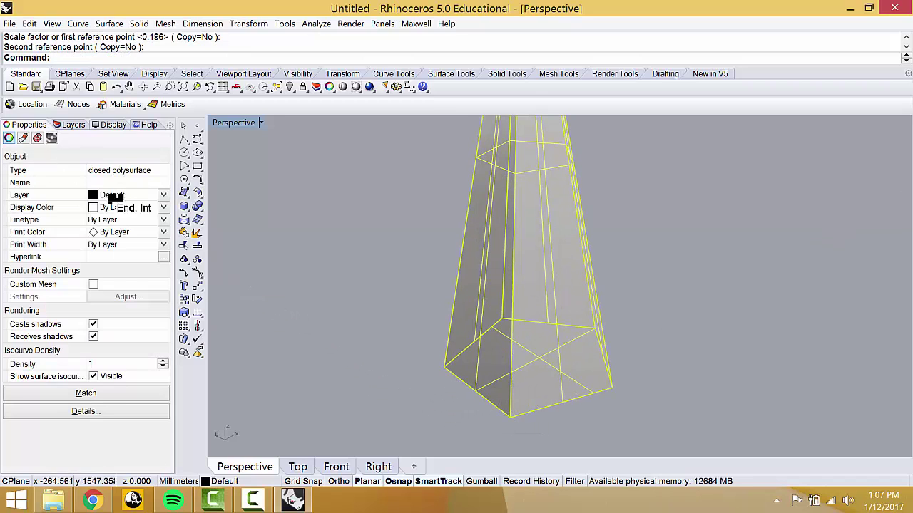
# Step: Scale the enlarged pyramid down freehand from its front base corner to about half its size
pyautogui.write('Scale')
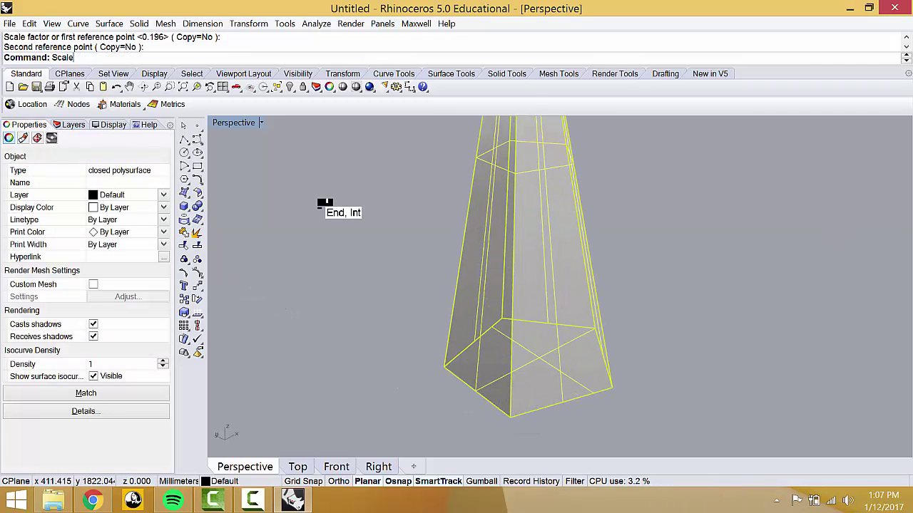
pyautogui.press('Return')
pyautogui.moveTo(591, 373); pyautogui.dragTo(493, 407, button='right')
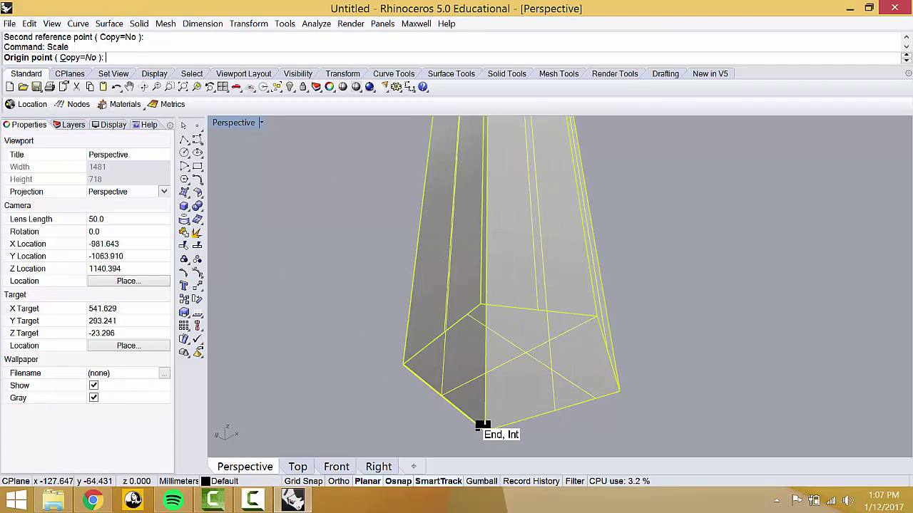
pyautogui.click(482, 427)
pyautogui.click(245, 319)
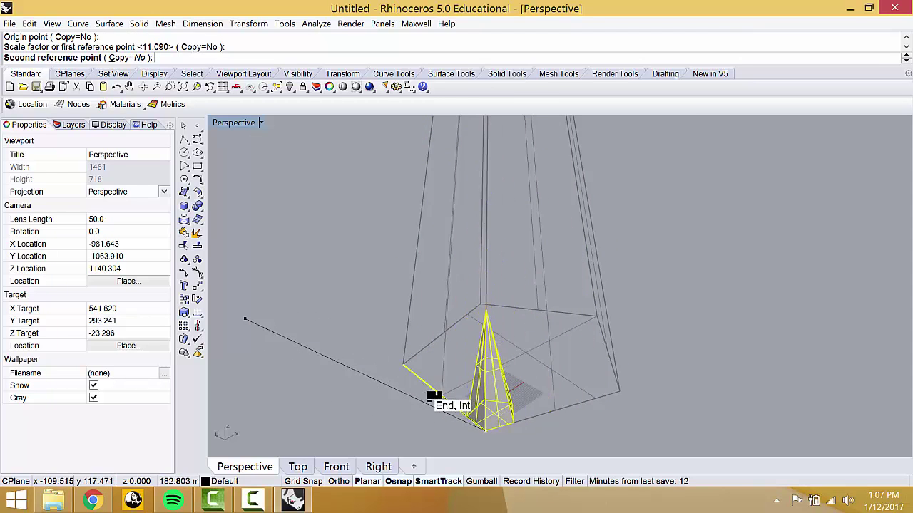
pyautogui.click(332, 378)
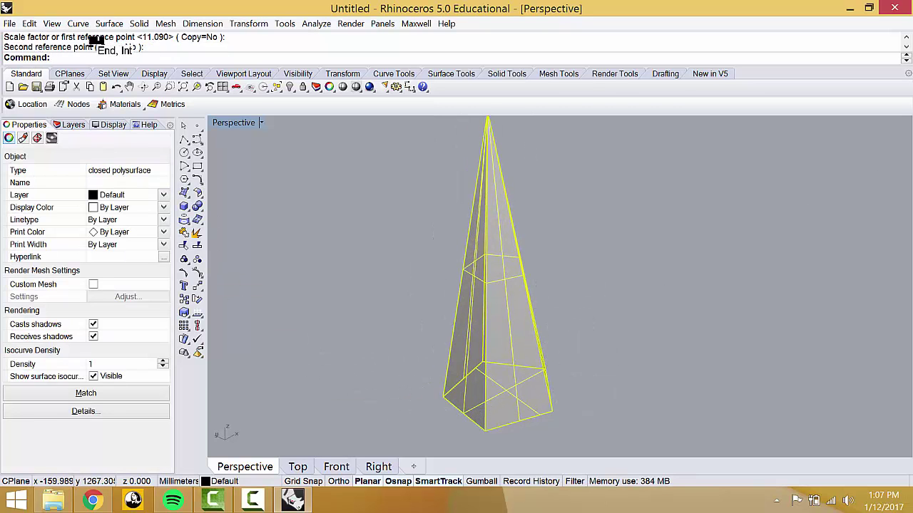
# Step: Show the four-viewport layout, clear the selection, and frame the pyramid's base in the Top view
pyautogui.hotkey('ctrl', 'z')
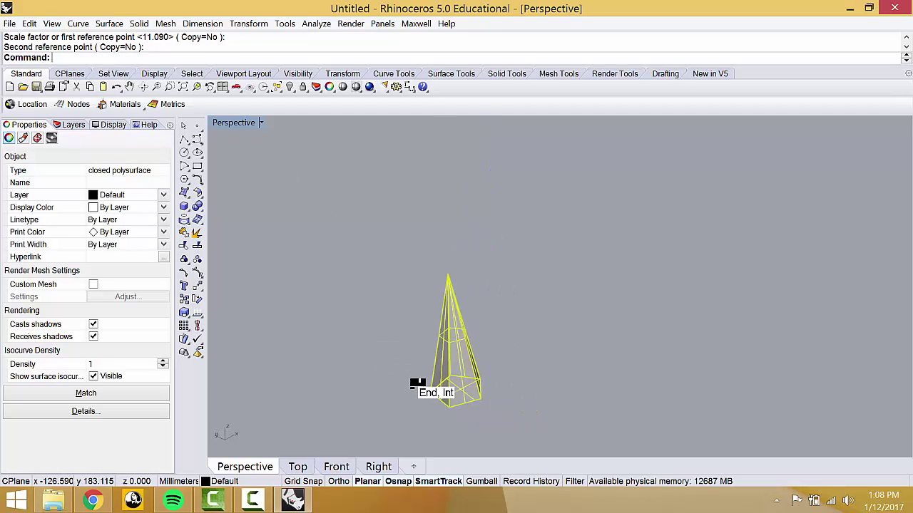
pyautogui.moveTo(417, 385); pyautogui.dragTo(504, 330, button='right')
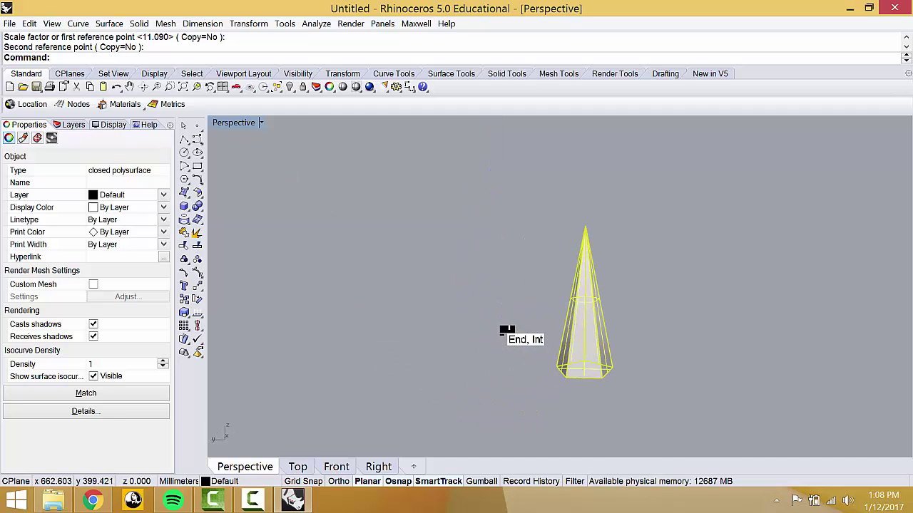
pyautogui.write('Scale')
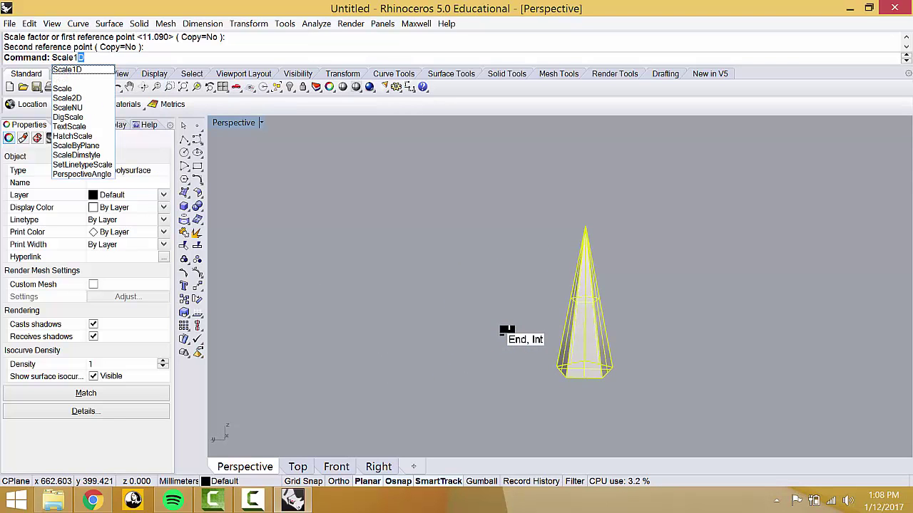
pyautogui.doubleClick(231, 122)
pyautogui.scroll(-5, 295, 163)
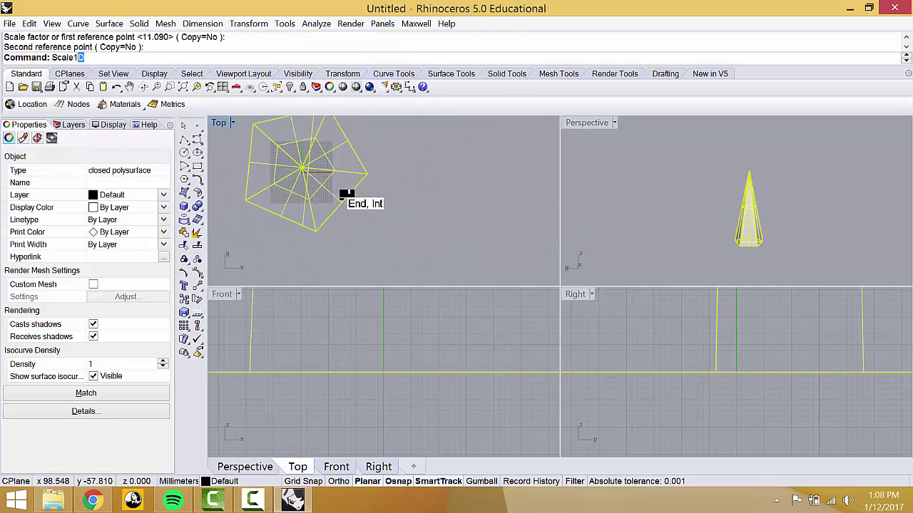
pyautogui.scroll(-3, 372, 216)
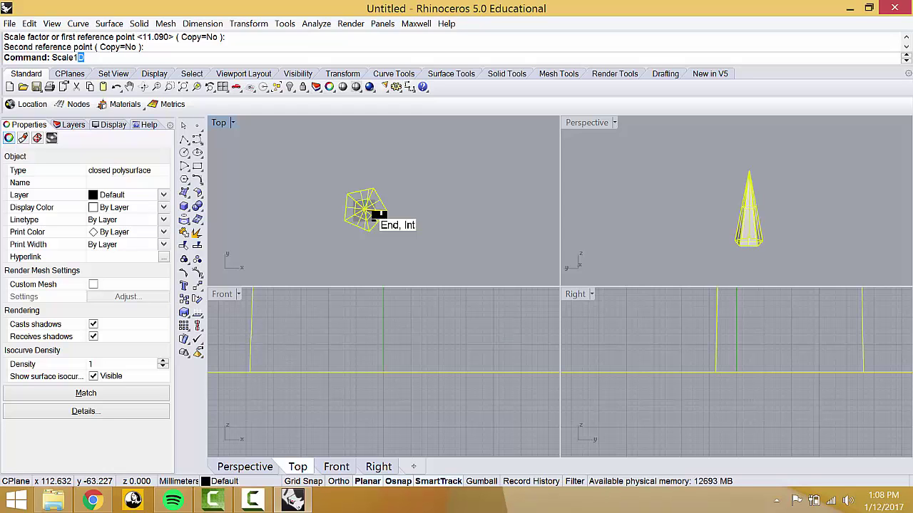
pyautogui.click(229, 163)
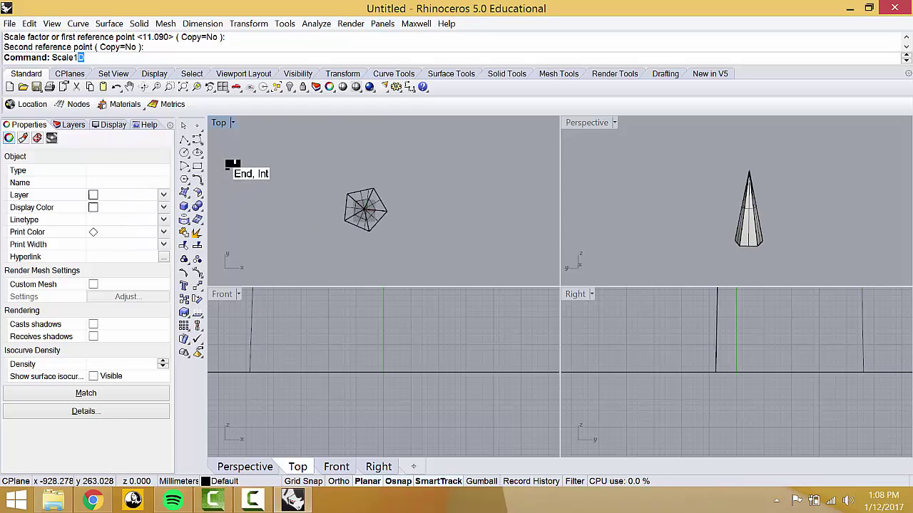
pyautogui.scroll(4, 328, 210)
pyautogui.moveTo(338, 212); pyautogui.dragTo(291, 207, button='right')
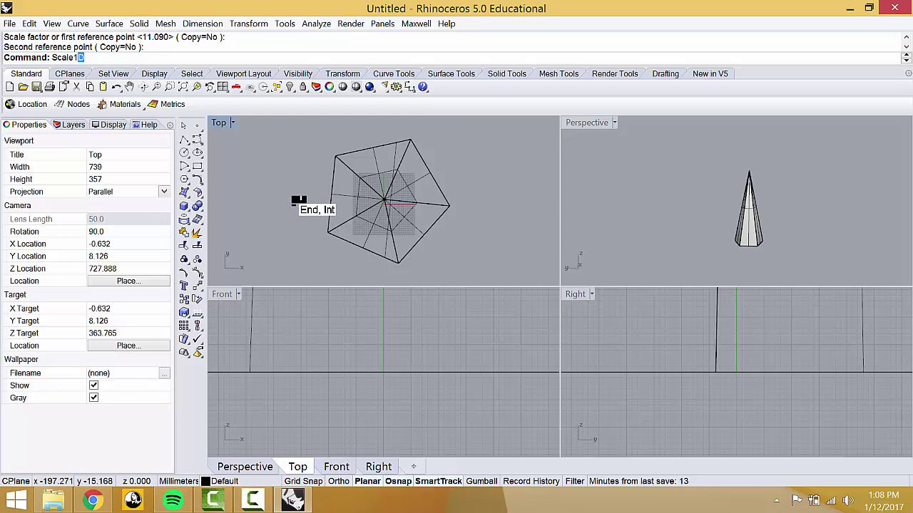
pyautogui.click(359, 211)
pyautogui.write('rotat')
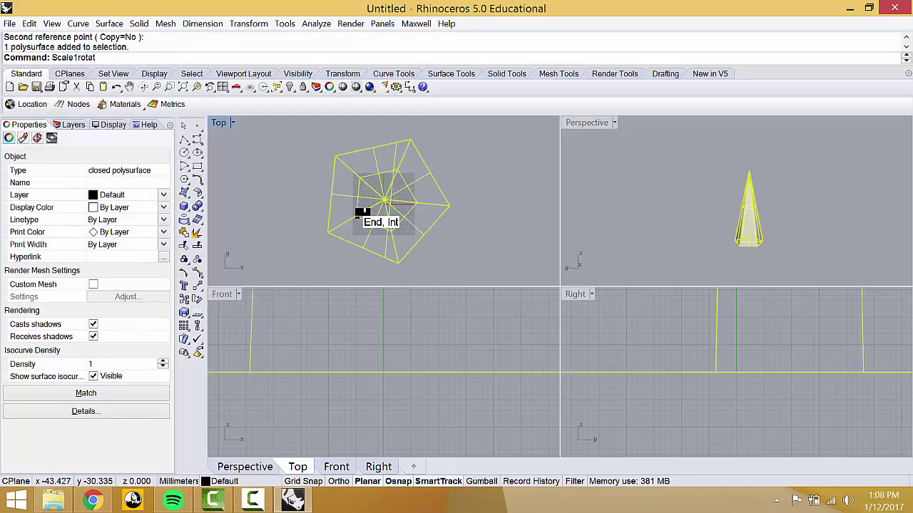
pyautogui.press('Return')
pyautogui.press('Escape')
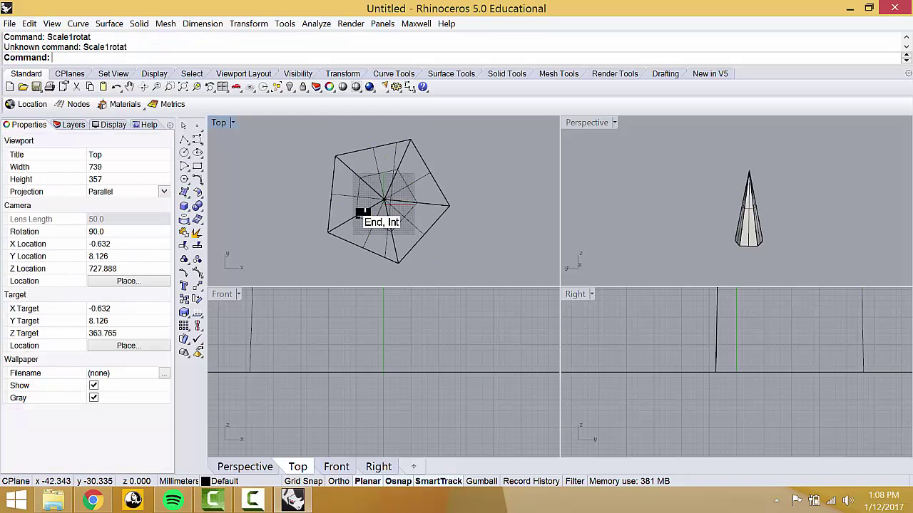
# Step: Rotate the pyramid in the Top view about its lowest base corner until a base edge lies horizontal
pyautogui.write('Rotat')
pyautogui.press('Return')
pyautogui.click(397, 258)
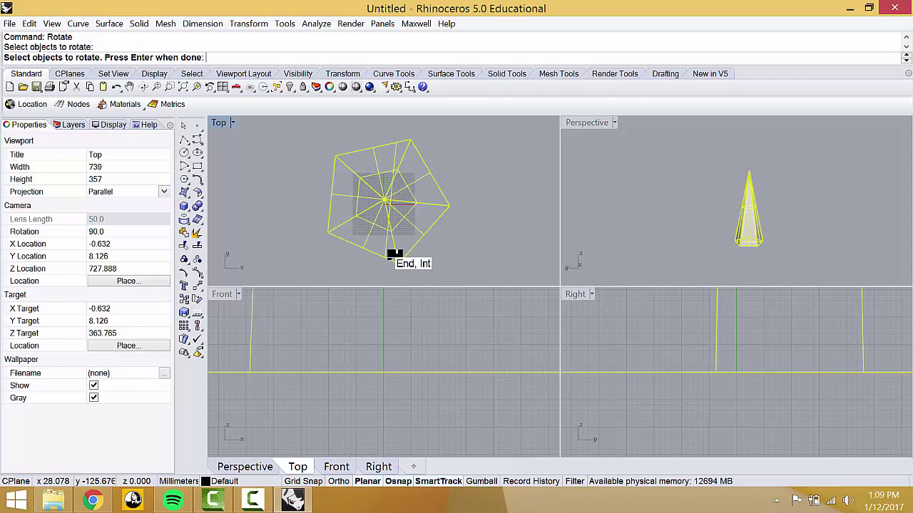
pyautogui.press('Return')
pyautogui.click(398, 261)
pyautogui.click(459, 207)
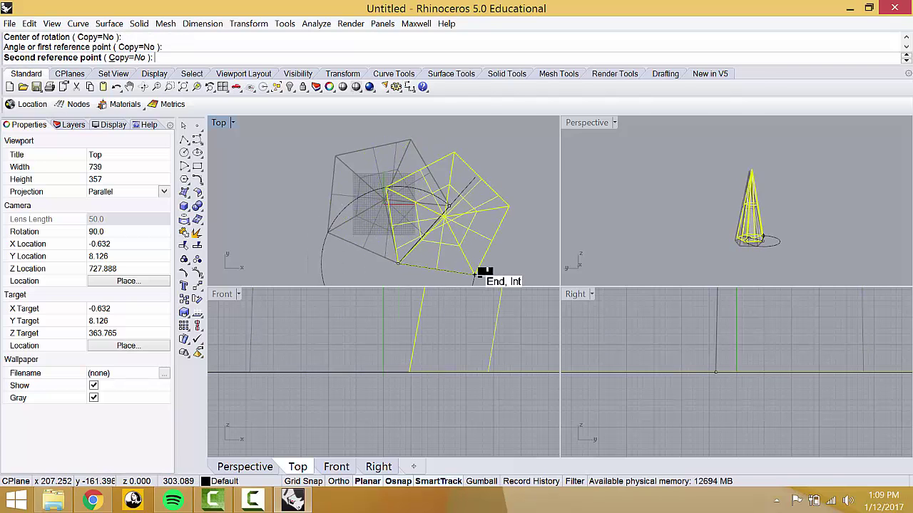
pyautogui.click(480, 258)
pyautogui.moveTo(477, 255); pyautogui.dragTo(437, 243, button='right')
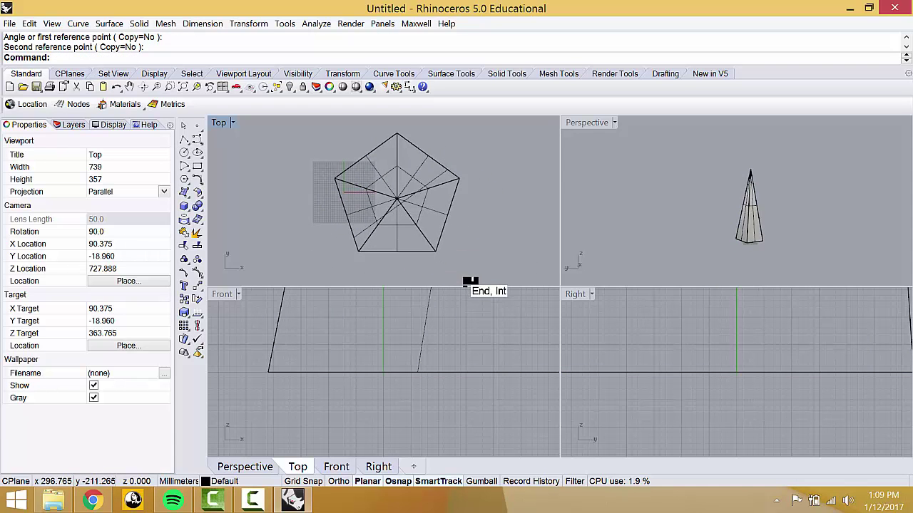
# Step: Draw a 200 mm reference line in the Top view from the pyramid's lower-left base corner along its horizontal base edge
pyautogui.write('Lin')
pyautogui.press('Return')
pyautogui.scroll(1, 413, 281)
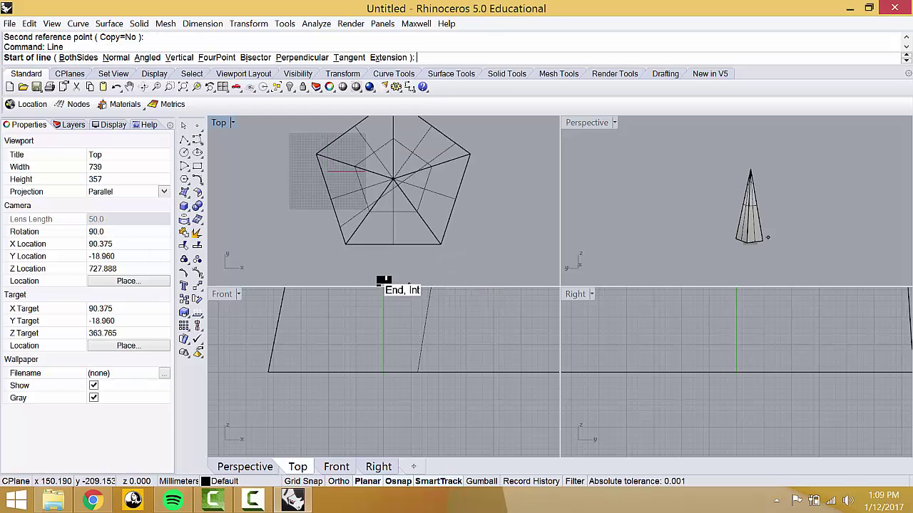
pyautogui.click(348, 243)
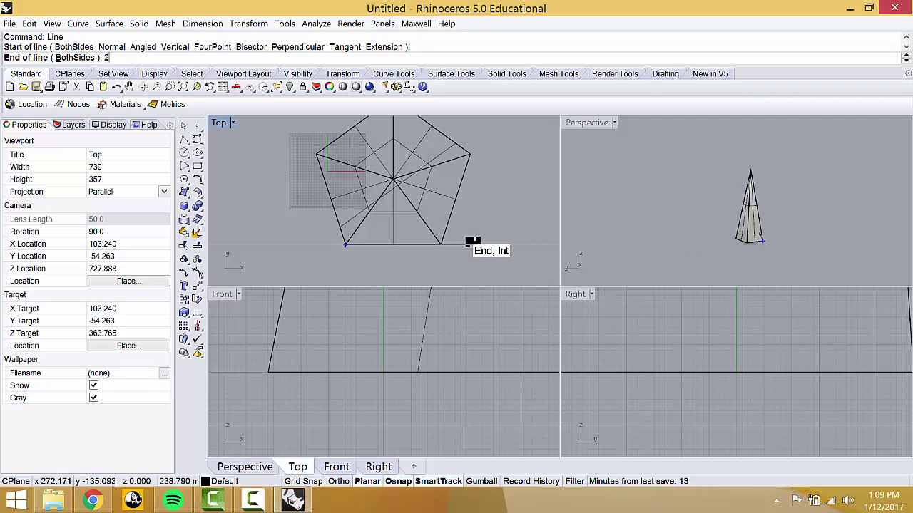
pyautogui.press('Return')
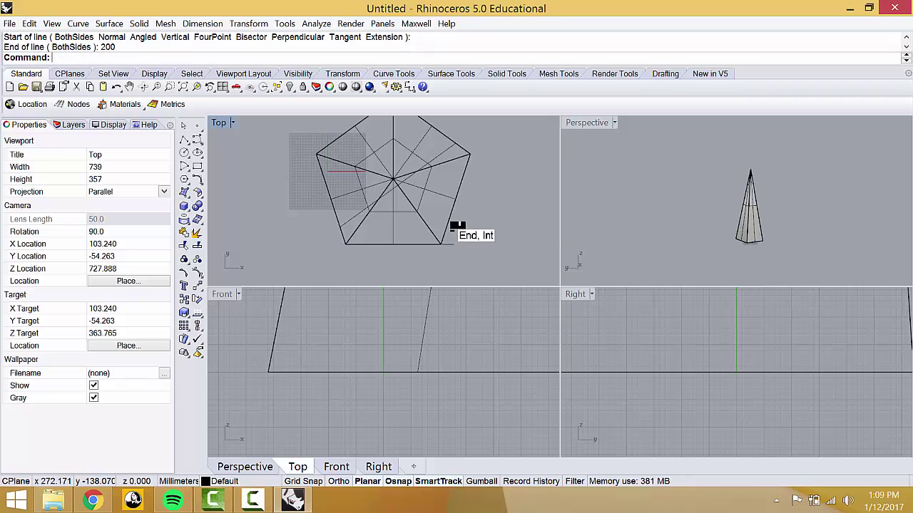
# Step: Scale the pyramid from its lower-left base corner until the horizontal base edge matches the 200 mm line, and delete the line
pyautogui.click(444, 216)
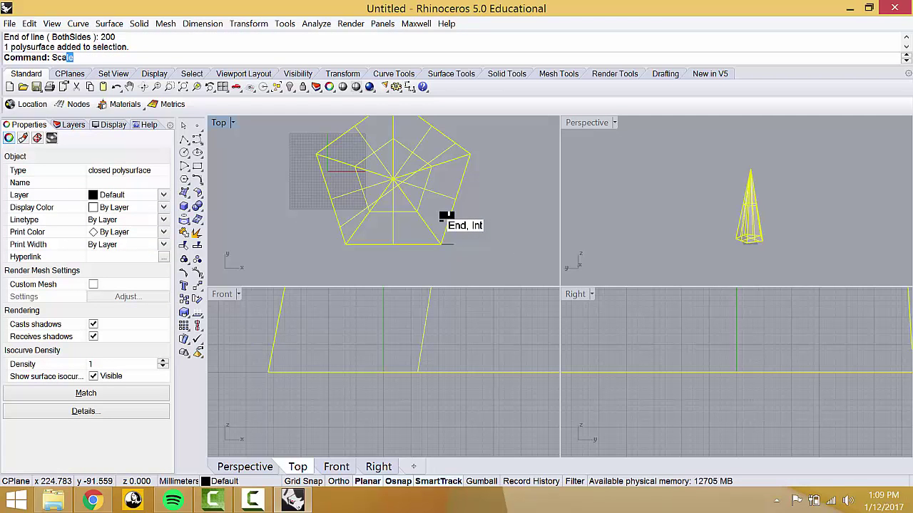
pyautogui.write('Sca')
pyautogui.press('Return')
pyautogui.scroll(1, 390, 292)
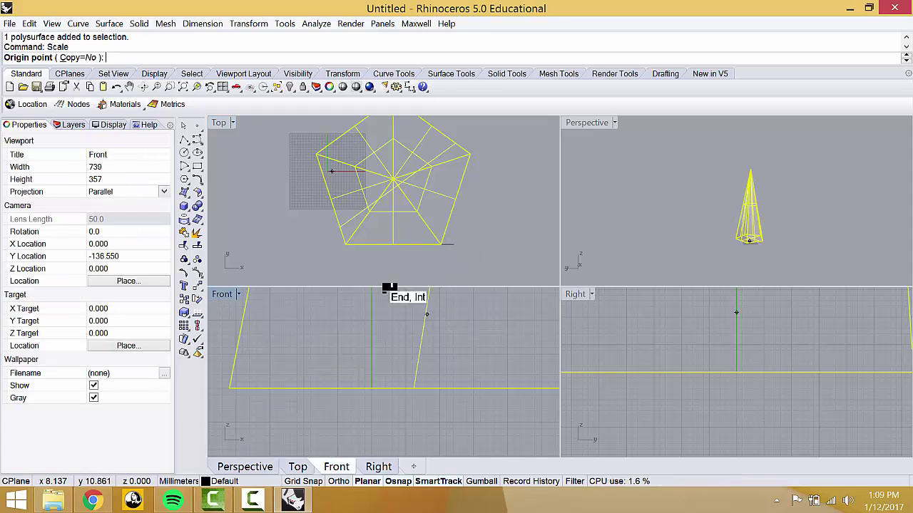
pyautogui.click(337, 245)
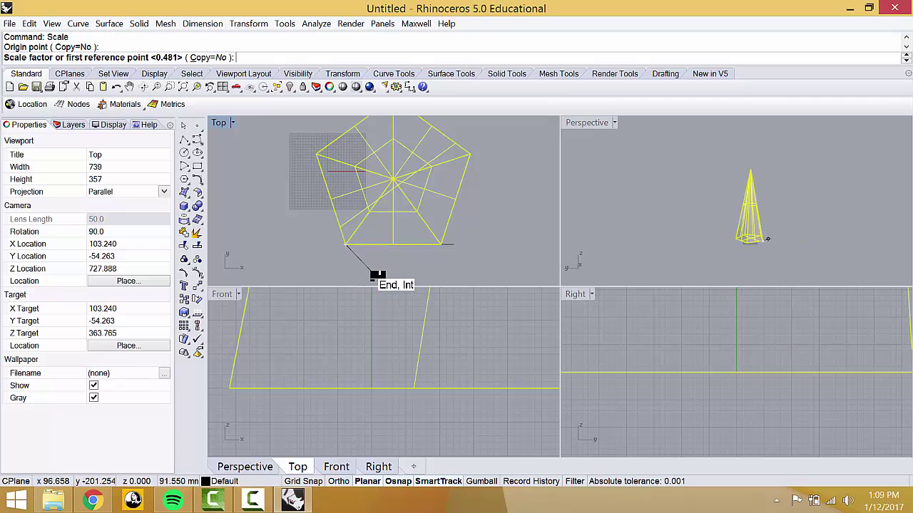
pyautogui.click(433, 243)
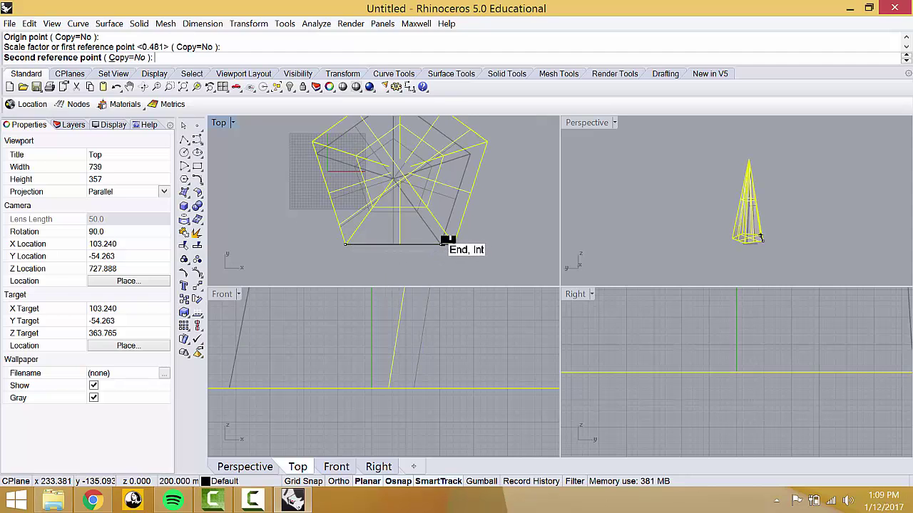
pyautogui.click(448, 242)
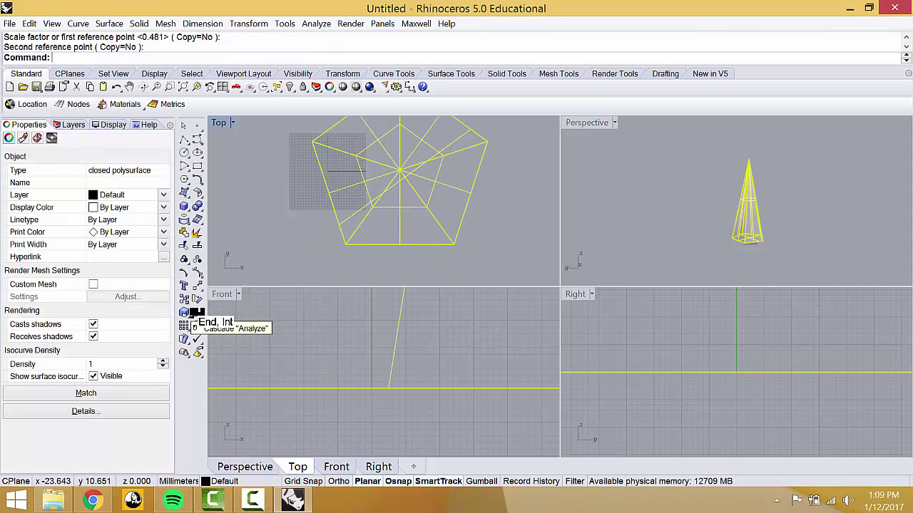
pyautogui.moveTo(294, 241); pyautogui.dragTo(512, 259)
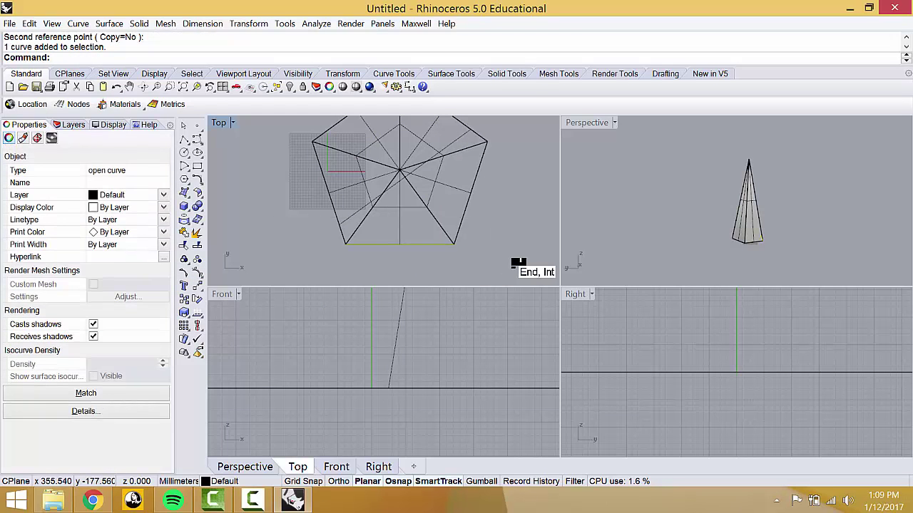
pyautogui.press('Delete')
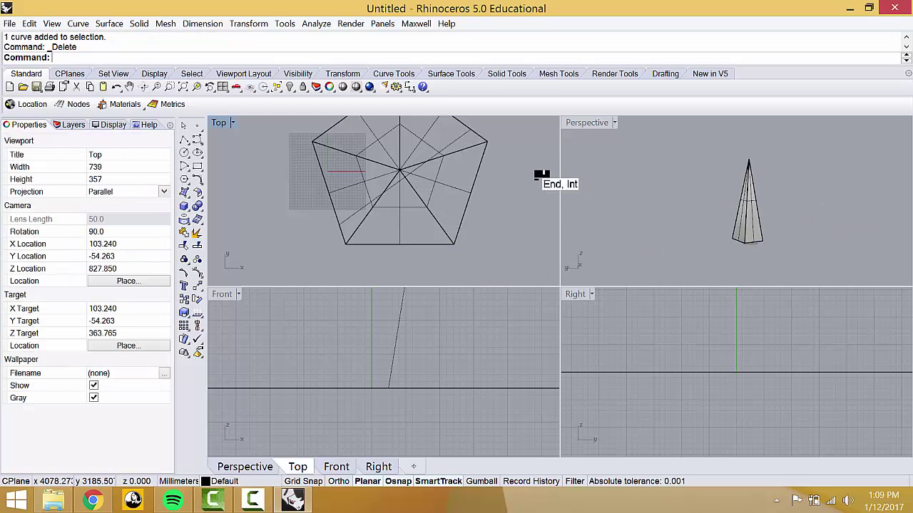
# Step: Stretch the pyramid diagonally in the Top view with Scale1D, starting from its leftmost base corner
pyautogui.scroll(-5, 456, 213)
pyautogui.click(373, 187)
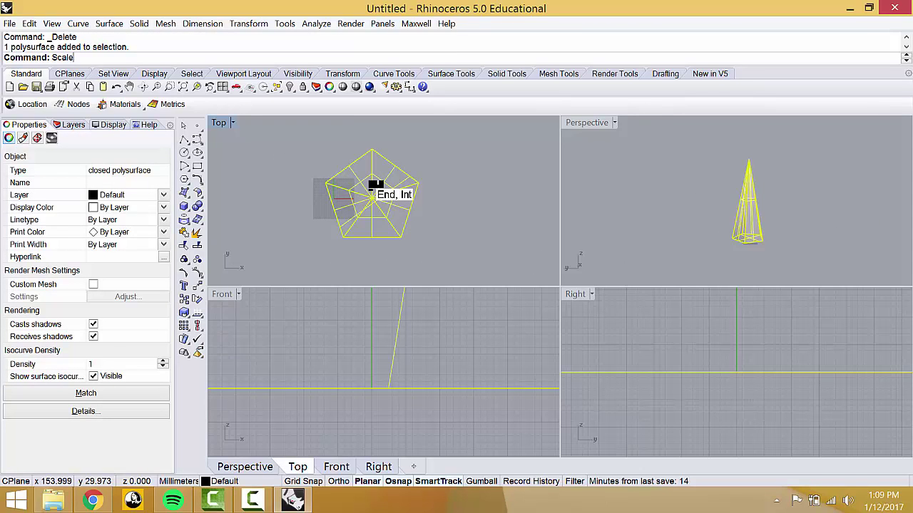
pyautogui.press('Return')
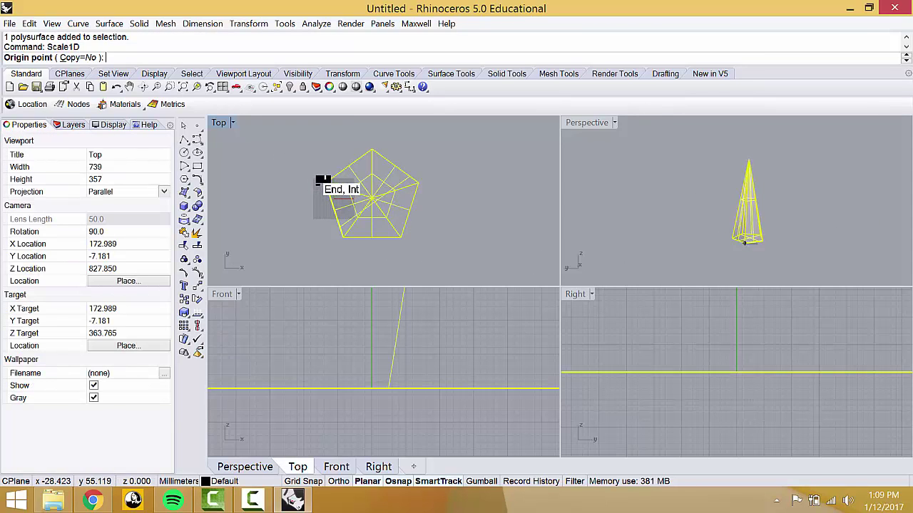
pyautogui.click(325, 184)
pyautogui.click(424, 212)
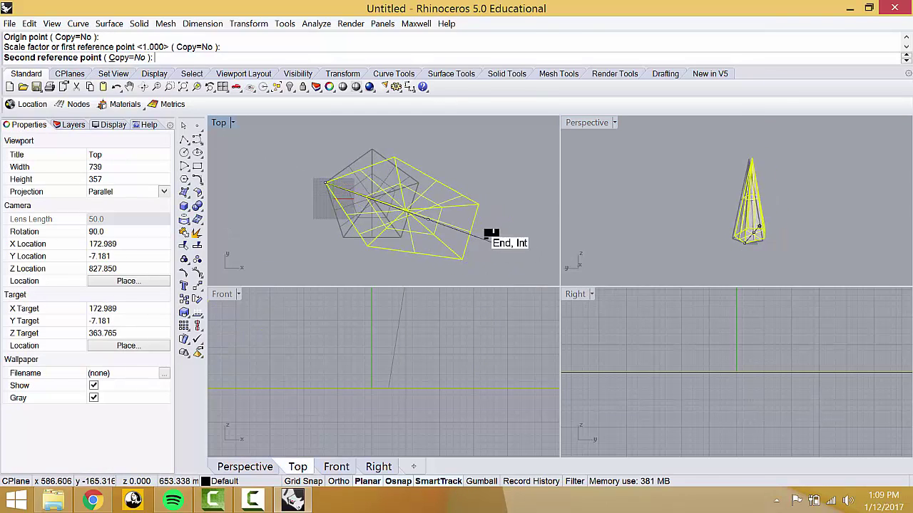
pyautogui.click(493, 241)
# Step: Compress the stretched pyramid crosswise with Scale1D from a point just below it, and undo both one-directional scalings
pyautogui.press('Return')
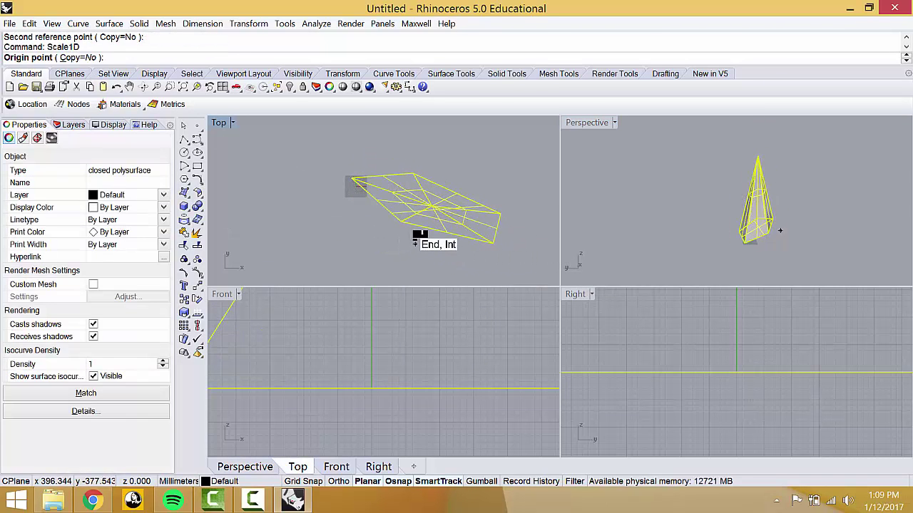
pyautogui.click(416, 226)
pyautogui.click(443, 151)
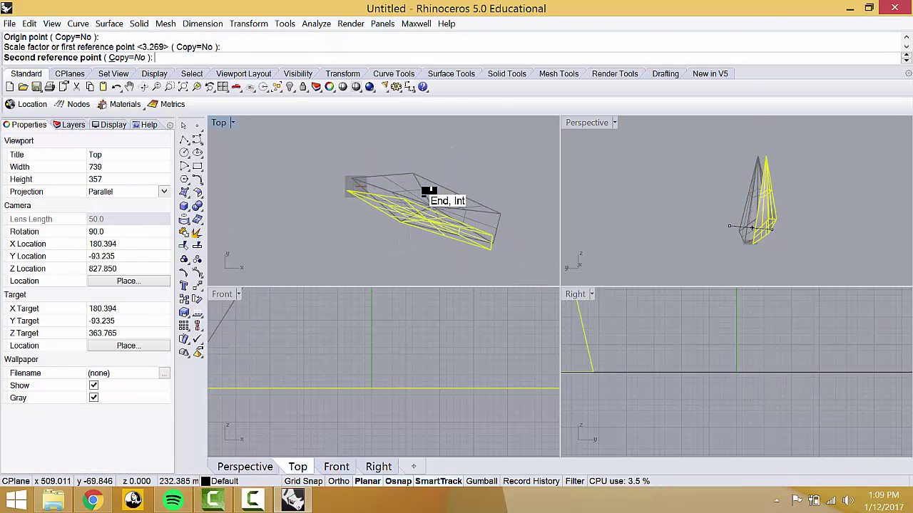
pyautogui.click(378, 221)
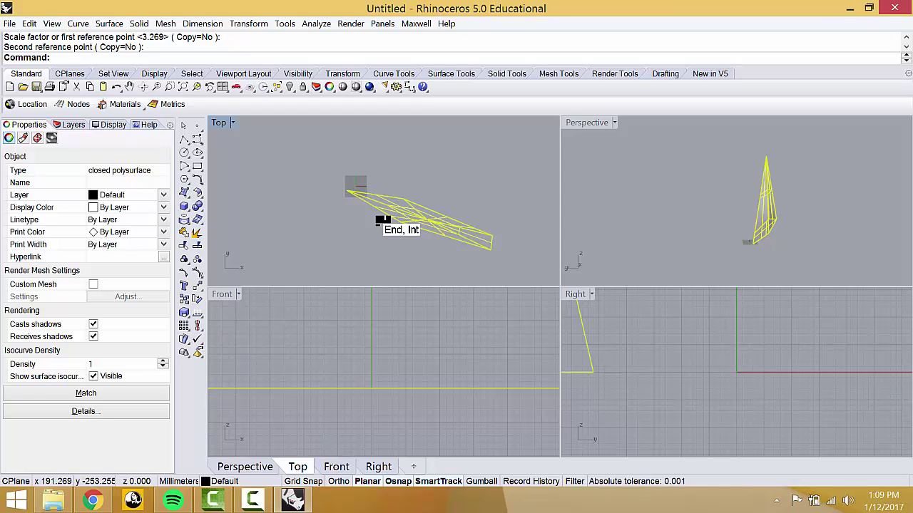
pyautogui.hotkey('ctrl', 'z')
pyautogui.hotkey('ctrl', 'z')
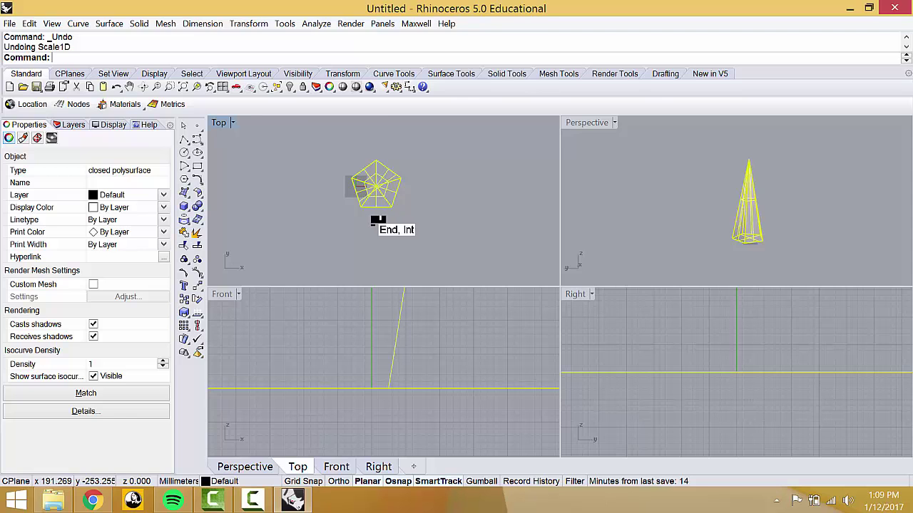
# Step: Flatten the pyramid along the Top view's vertical direction to about a tenth of its depth with Scale1D, and inspect it in Perspective
pyautogui.scroll(10, 372, 189)
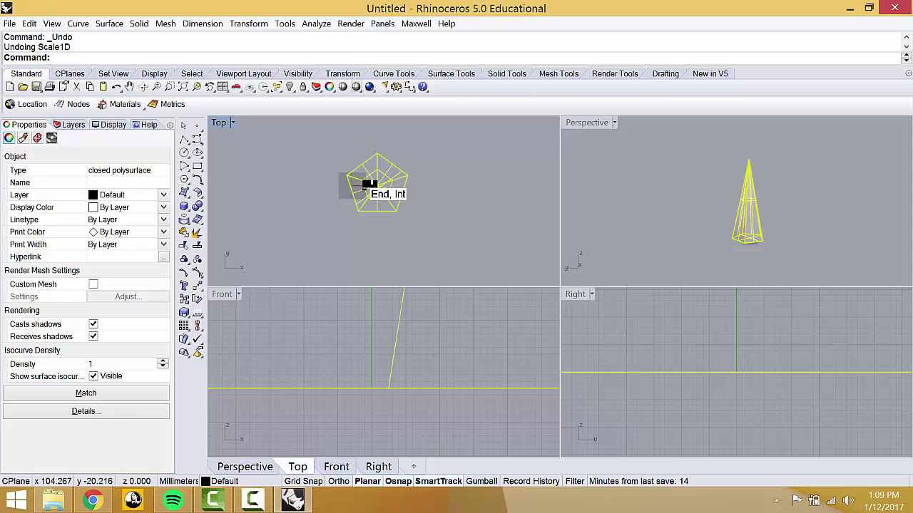
pyautogui.doubleClick(216, 122)
pyautogui.scroll(-3, 428, 255)
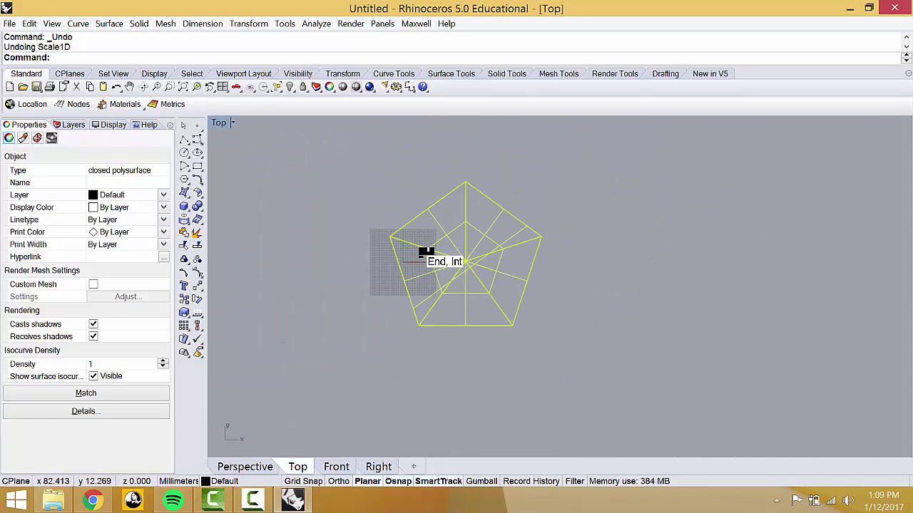
pyautogui.press('Return')
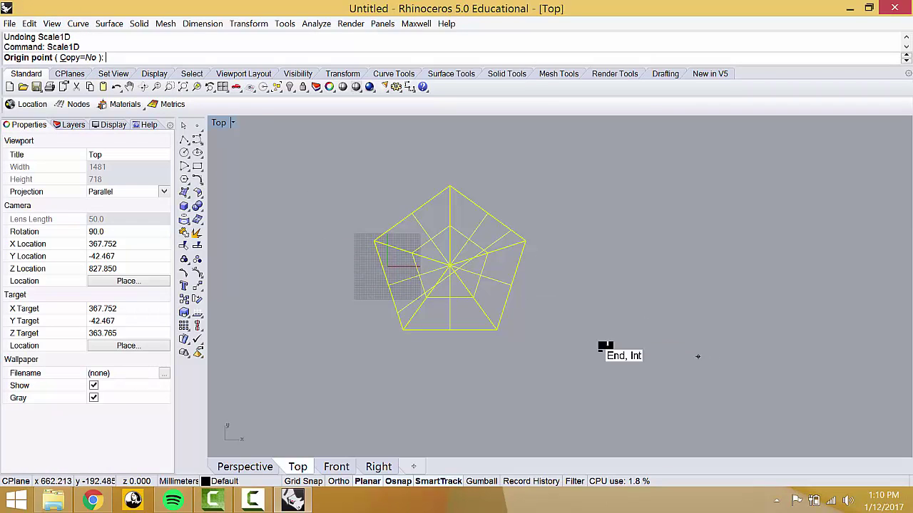
pyautogui.click(450, 356)
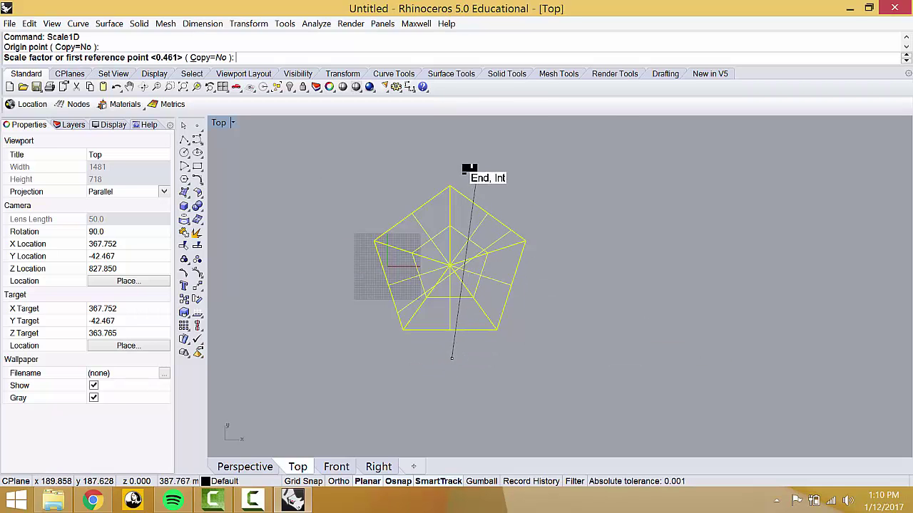
pyautogui.press('F8')
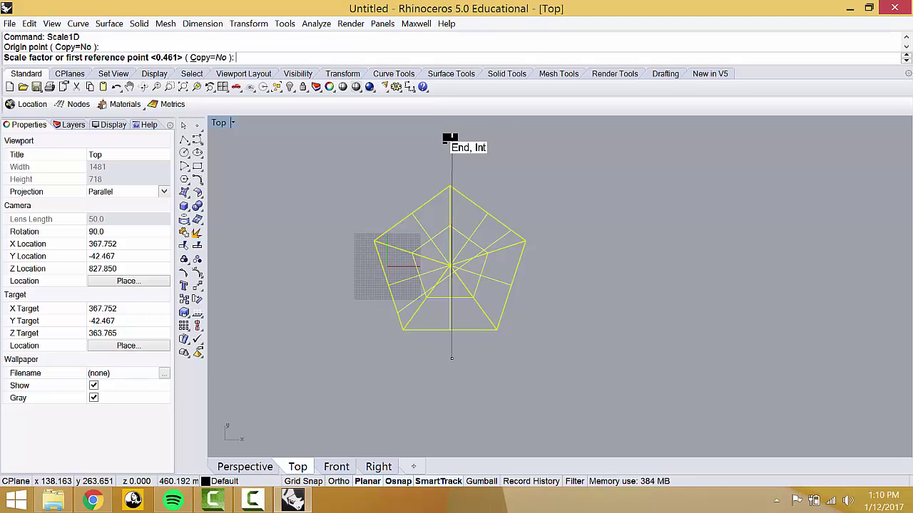
pyautogui.click(452, 148)
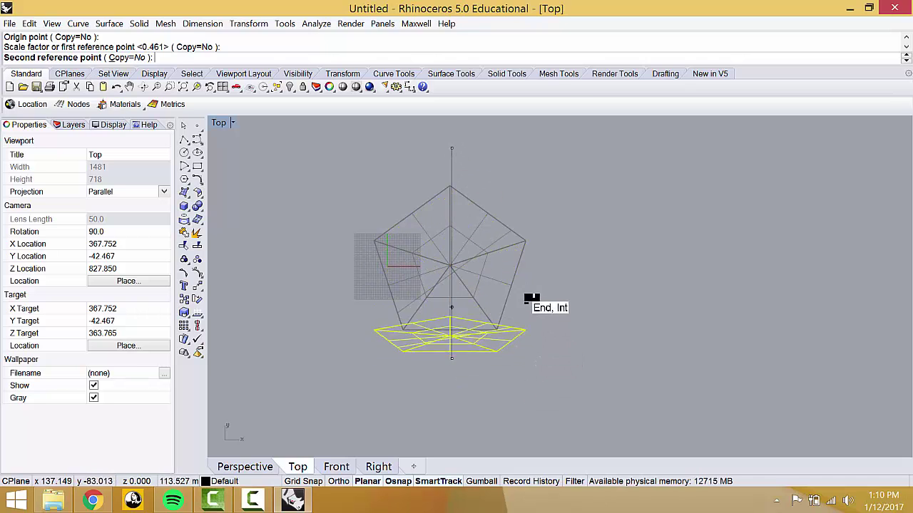
pyautogui.scroll(-1, 561, 271)
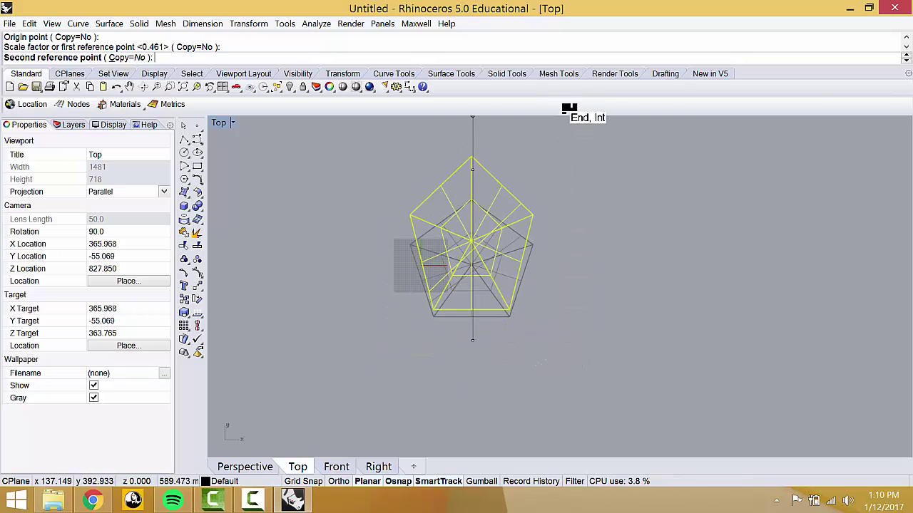
pyautogui.scroll(1, 603, 328)
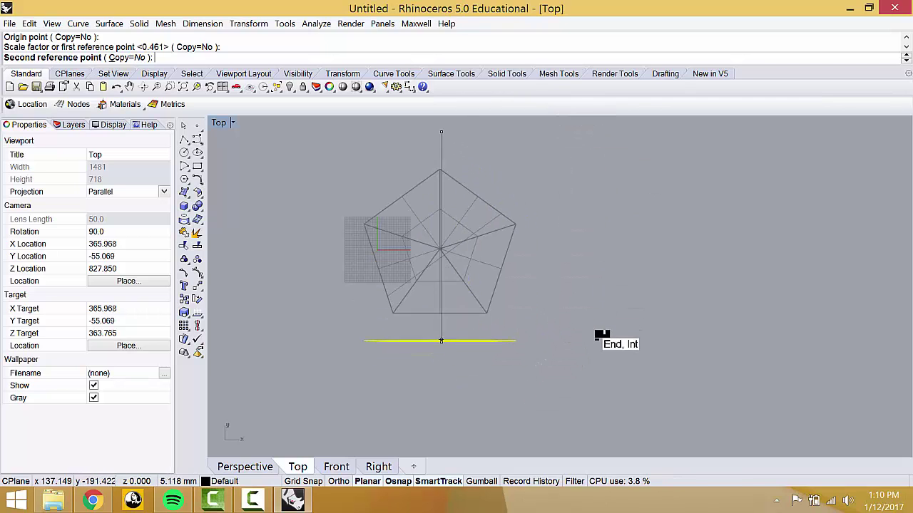
pyautogui.click(558, 314)
pyautogui.scroll(1, 514, 285)
pyautogui.press('Escape')
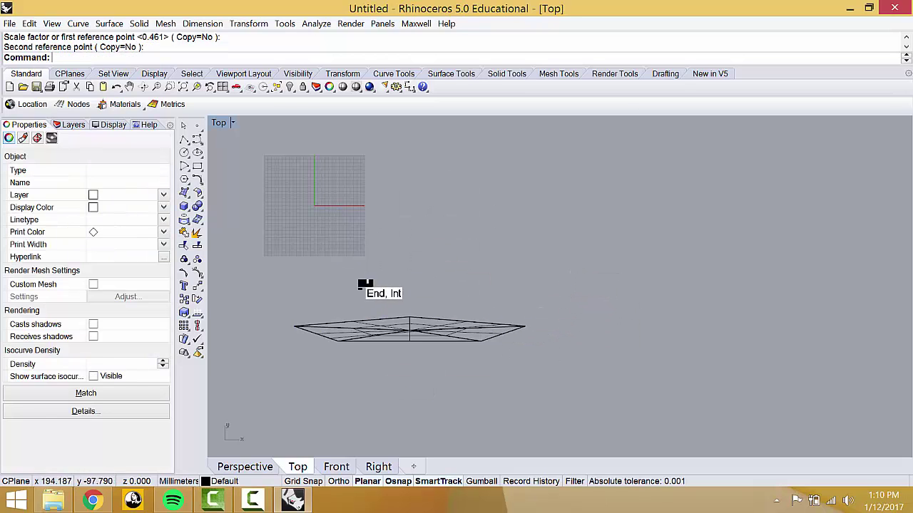
pyautogui.doubleClick(213, 121)
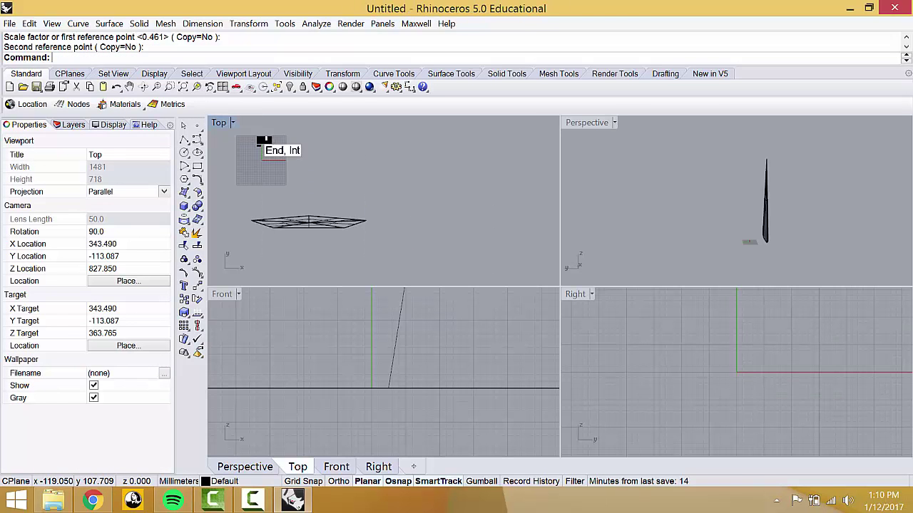
pyautogui.doubleClick(581, 122)
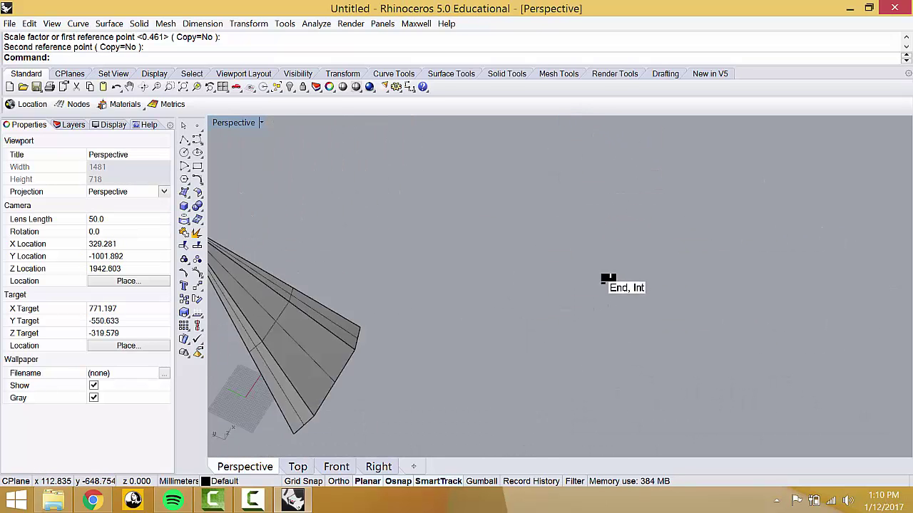
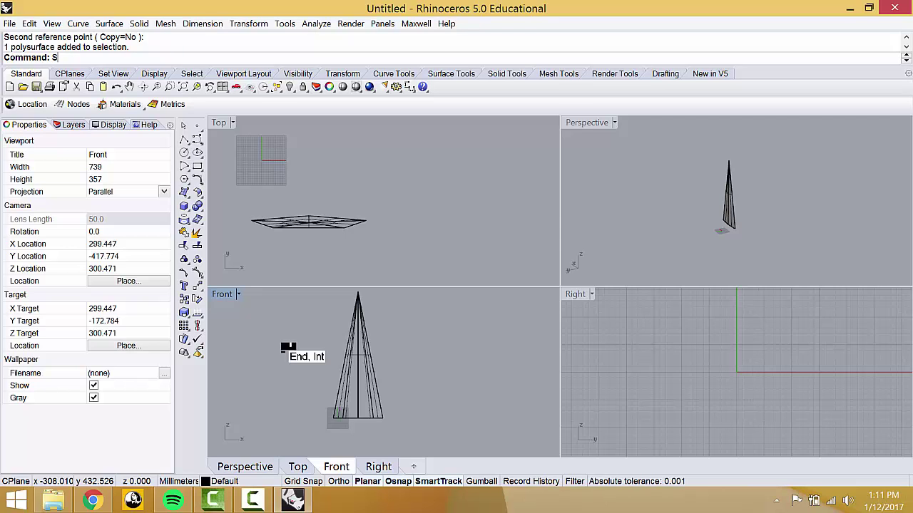
# Step: Shrink the flattened pyramid in the Front view to about a quarter of its width and height with Scale2D from its base midpoint
pyautogui.write('cale2D')
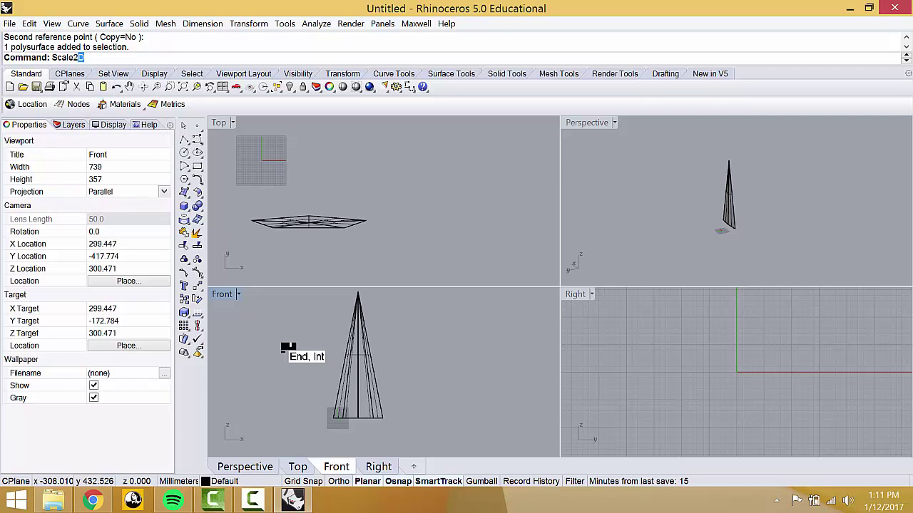
pyautogui.press('Return')
pyautogui.click(356, 419)
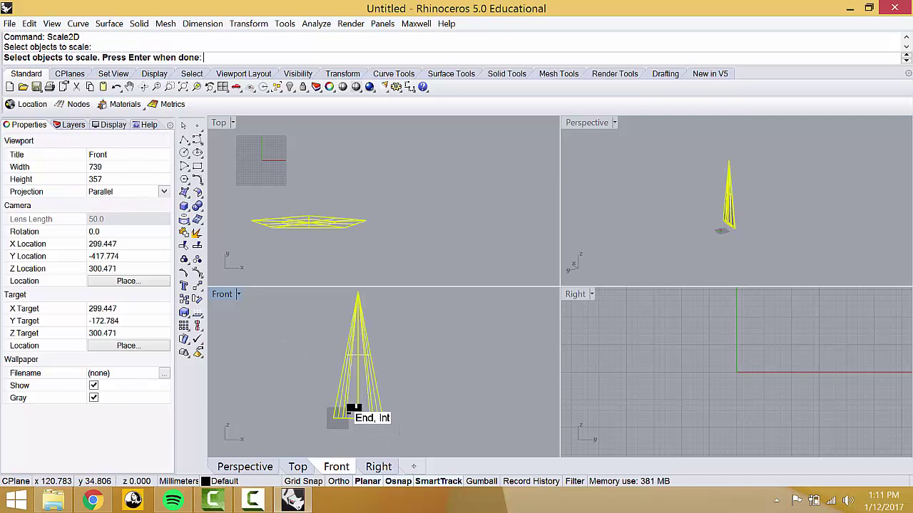
pyautogui.press('Return')
pyautogui.click(357, 418)
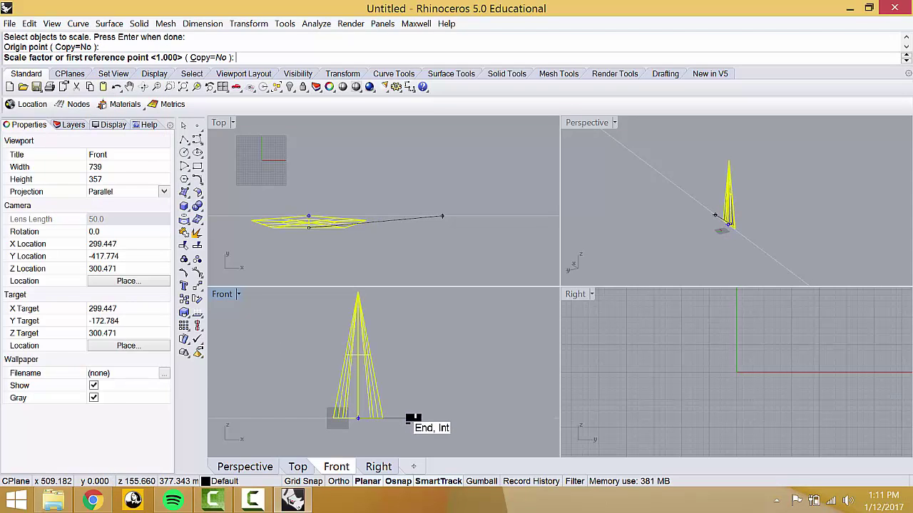
pyautogui.click(414, 419)
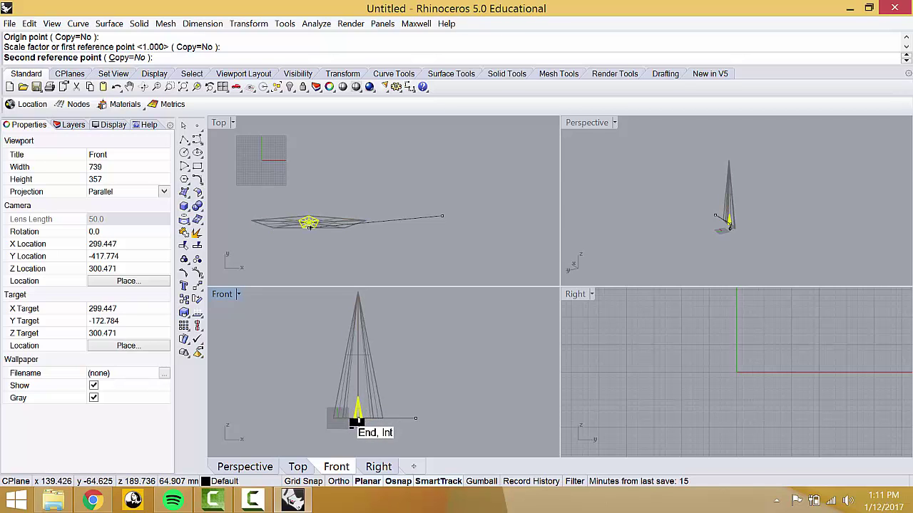
pyautogui.scroll(5, 357, 423)
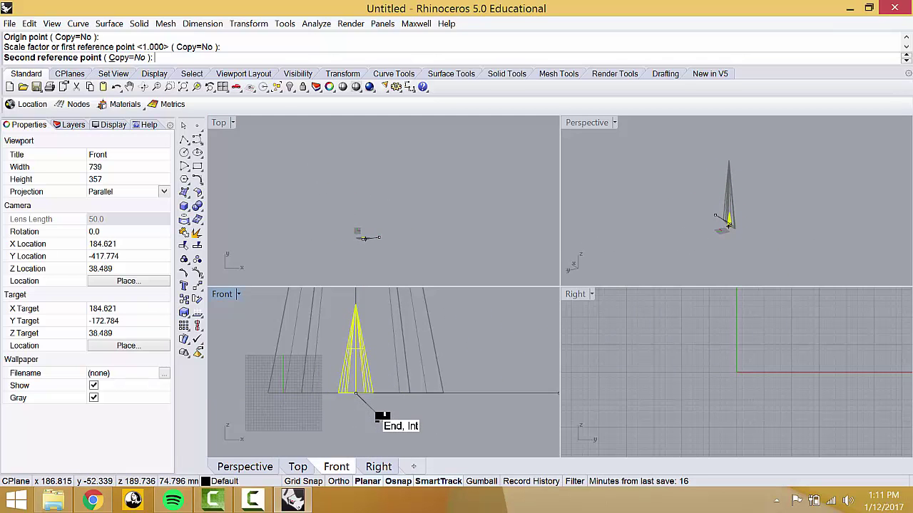
pyautogui.click(318, 414)
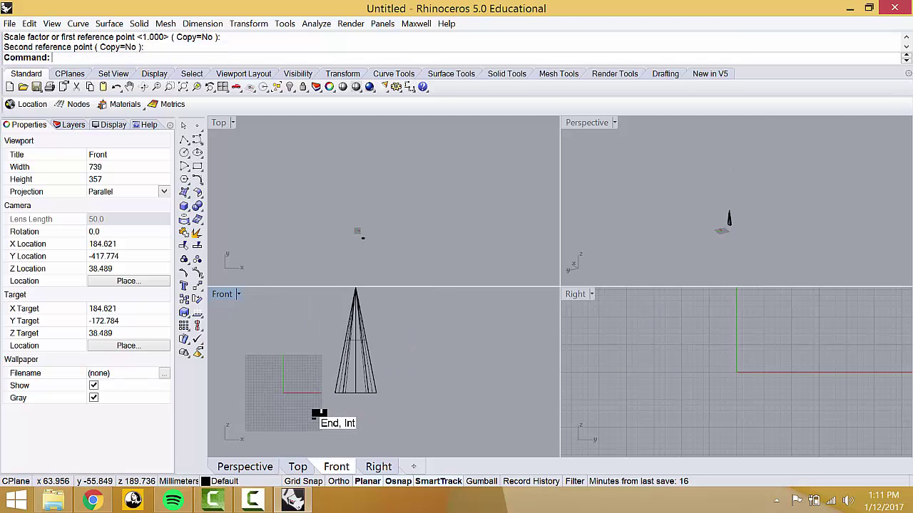
# Step: Zoom the Perspective view and all the other viewports to the extents of the scaled pyramid
pyautogui.click(726, 212)
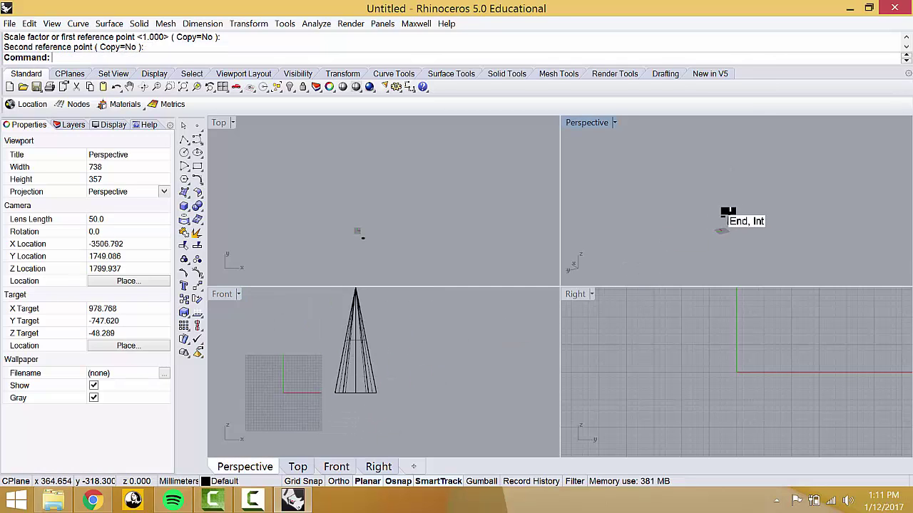
pyautogui.click(726, 212)
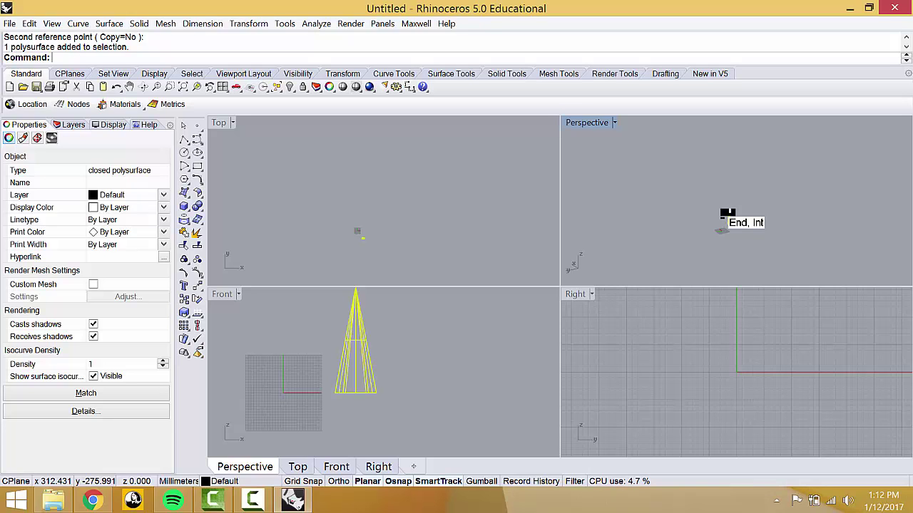
pyautogui.write('Zoom')
pyautogui.press('Return')
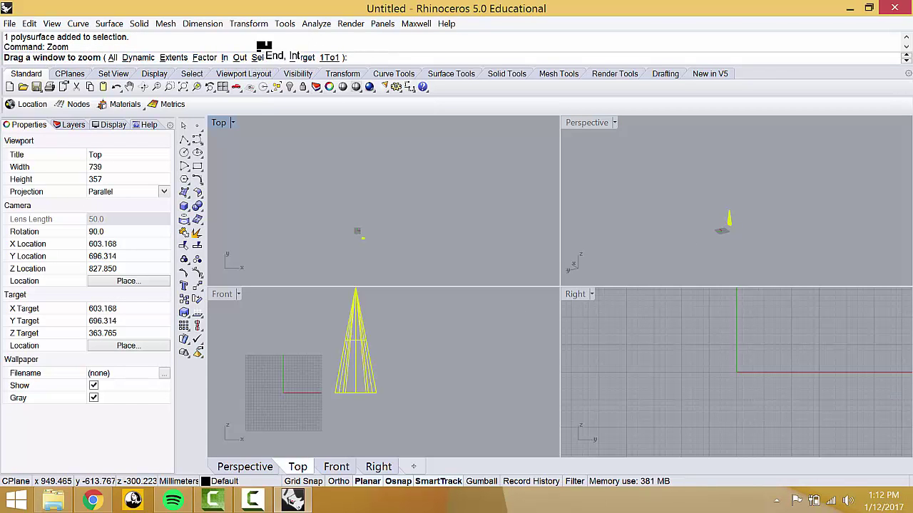
pyautogui.click(171, 57)
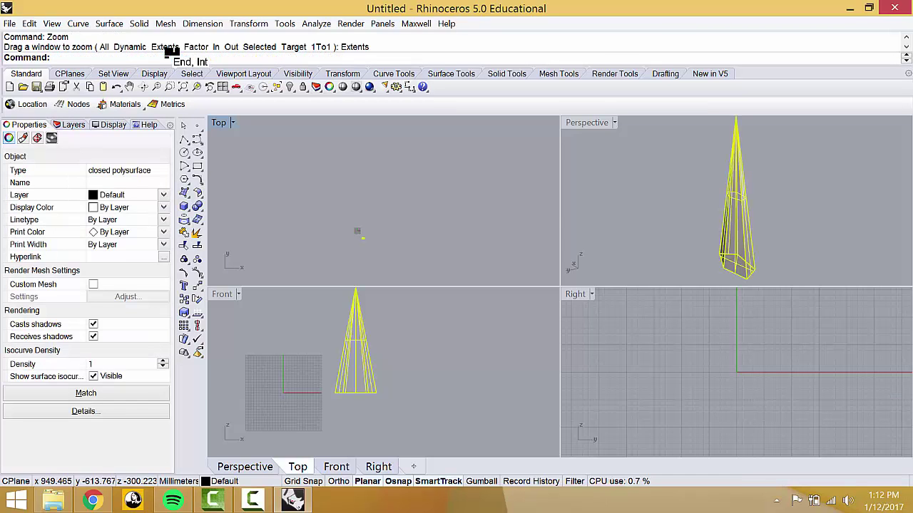
pyautogui.press('Return')
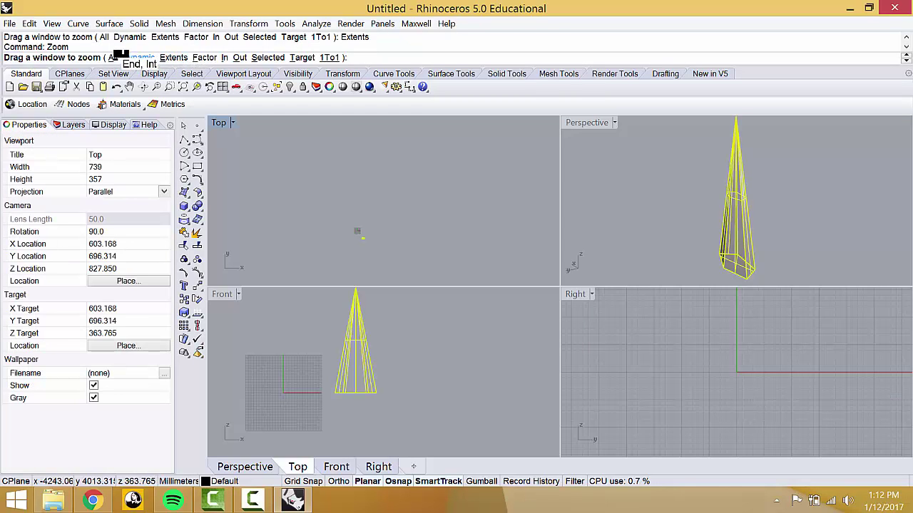
pyautogui.click(111, 56)
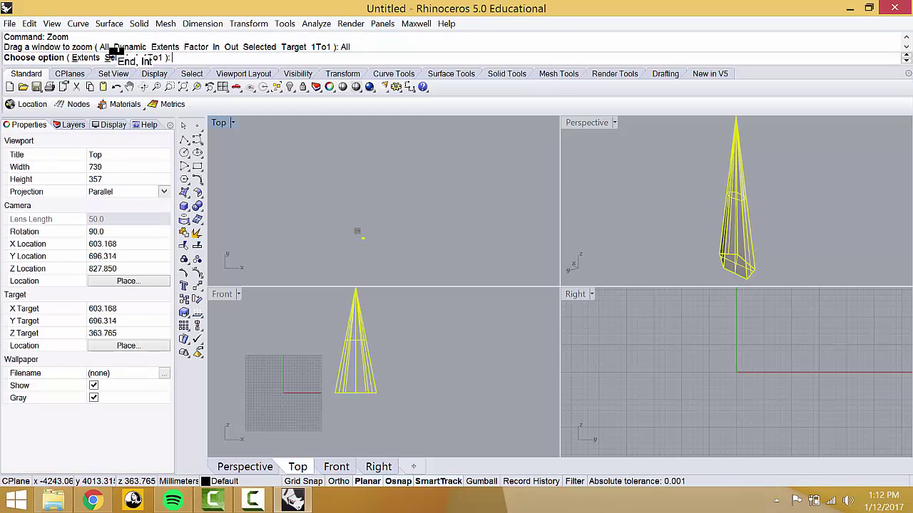
pyautogui.click(80, 57)
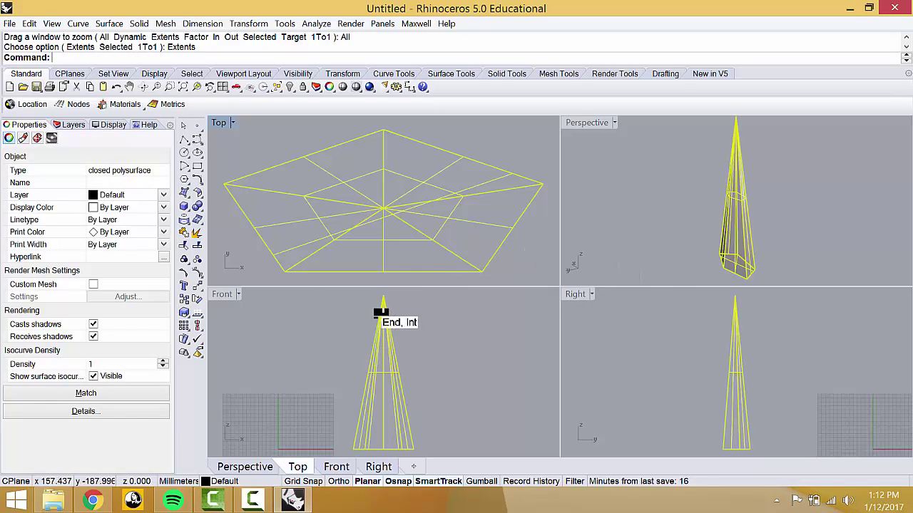
pyautogui.click(599, 315)
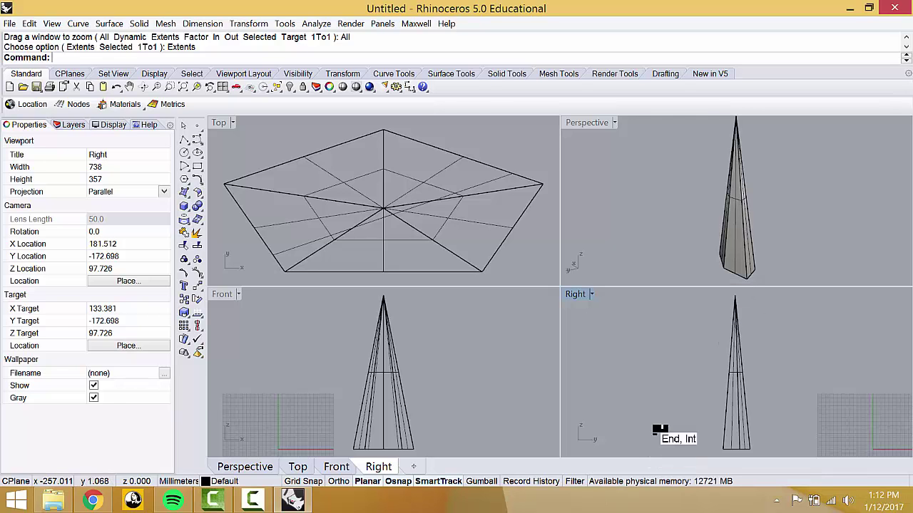
# Step: Bend the pyramid into a hook in the Right view, with the spine from below its base to above its tip, and inspect it in Perspective
pyautogui.click(735, 251)
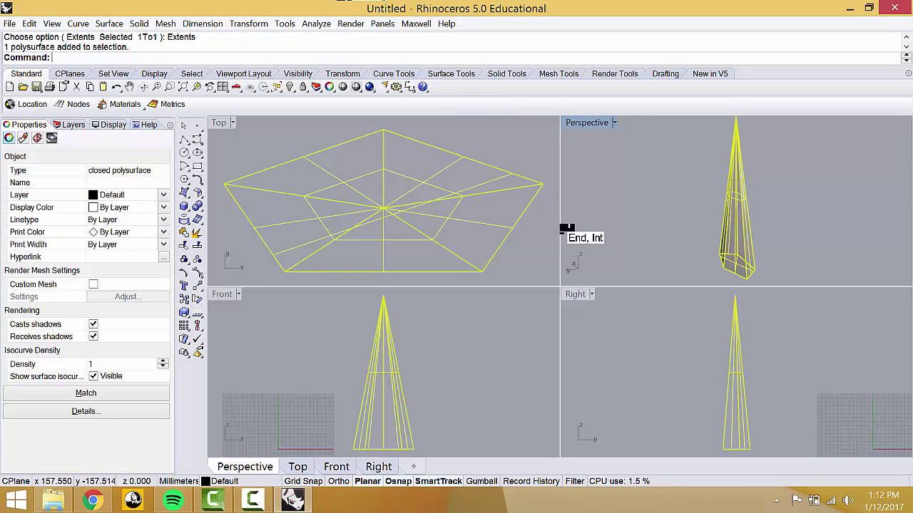
pyautogui.click(690, 333)
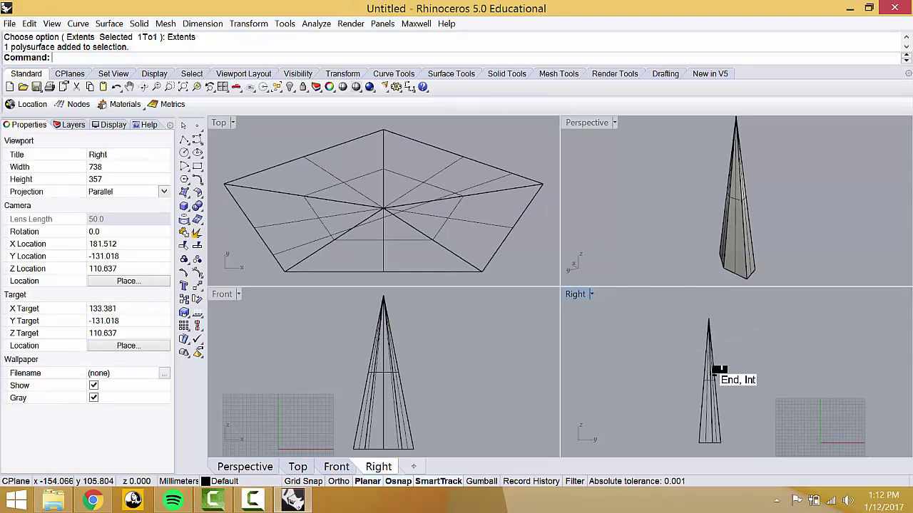
pyautogui.click(708, 370)
pyautogui.press('Return')
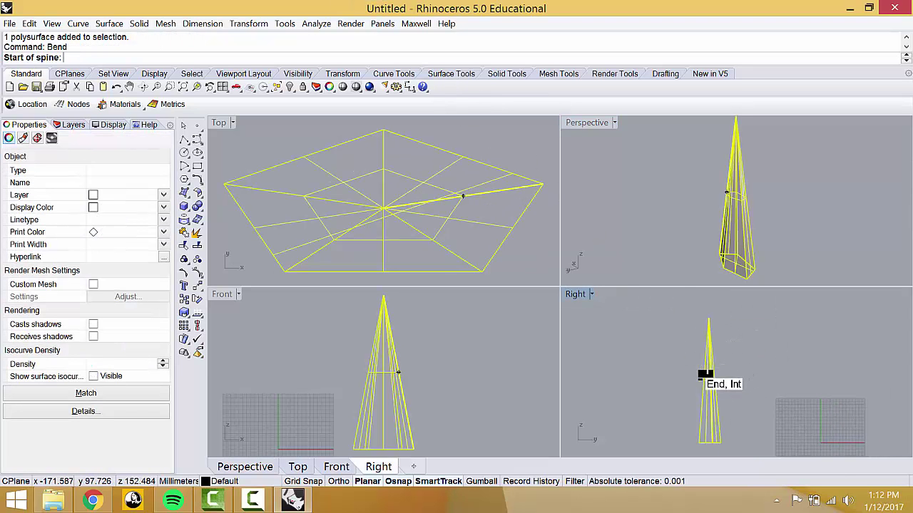
pyautogui.moveTo(804, 412); pyautogui.dragTo(765, 402, button='right')
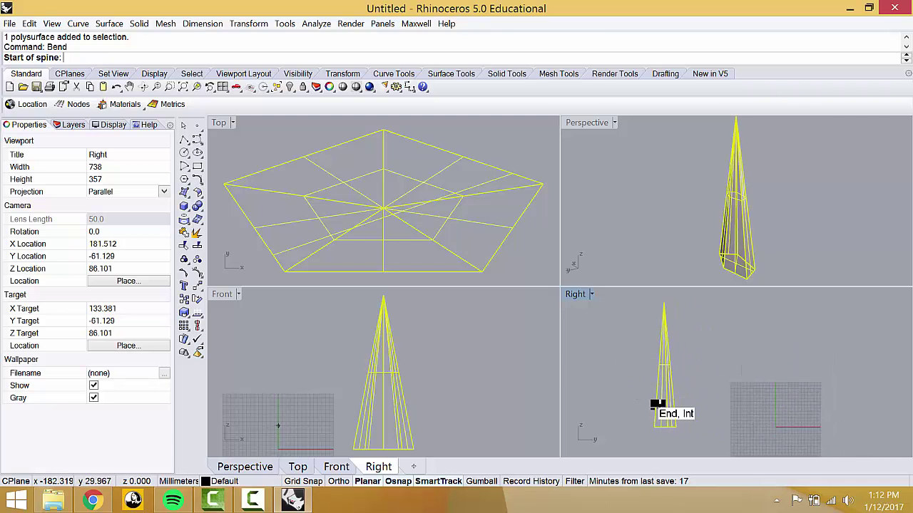
pyautogui.click(669, 433)
pyautogui.moveTo(699, 310); pyautogui.dragTo(656, 332, button='right')
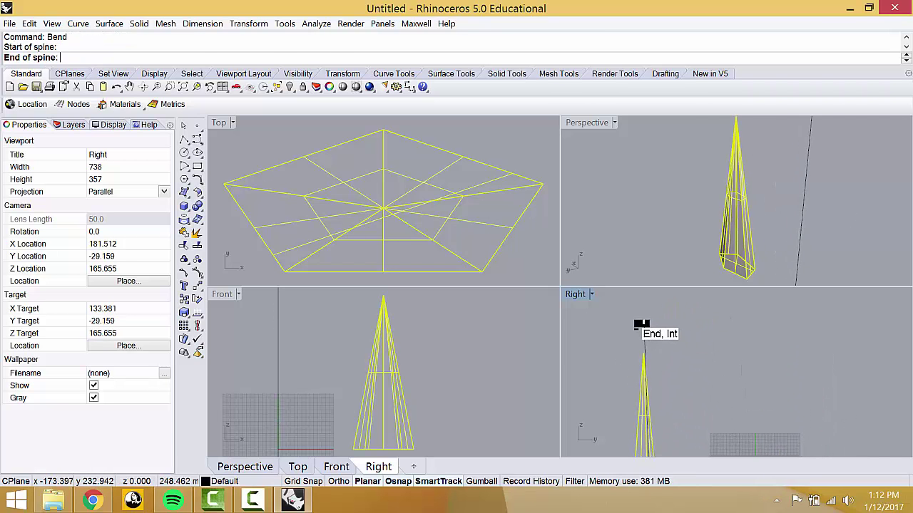
pyautogui.click(640, 329)
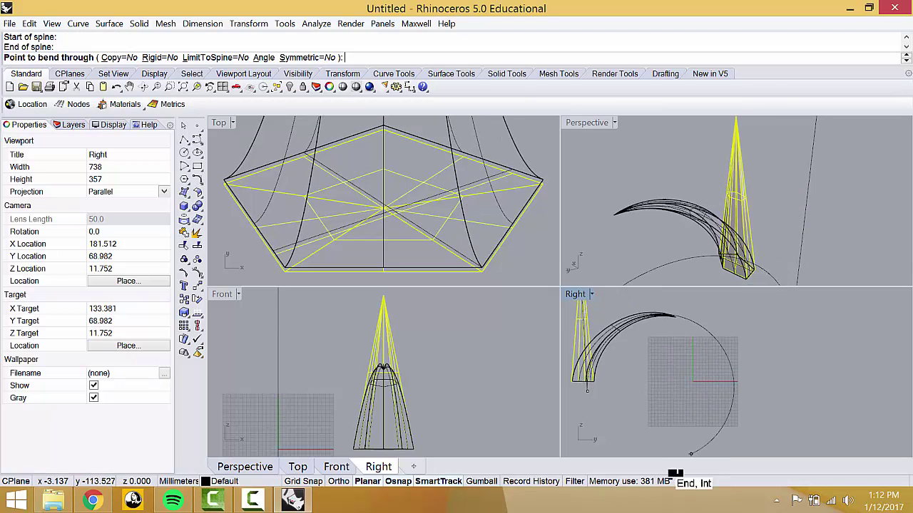
pyautogui.moveTo(674, 457); pyautogui.dragTo(616, 421, button='right')
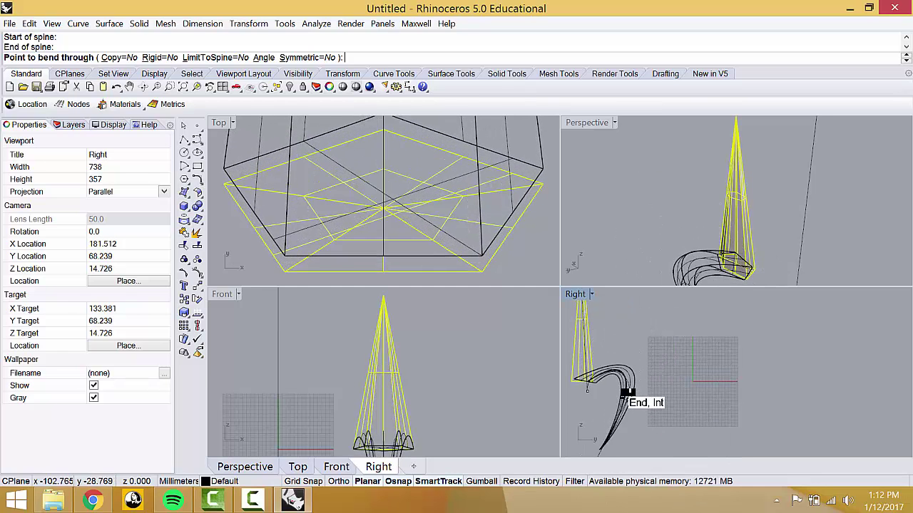
pyautogui.click(620, 353)
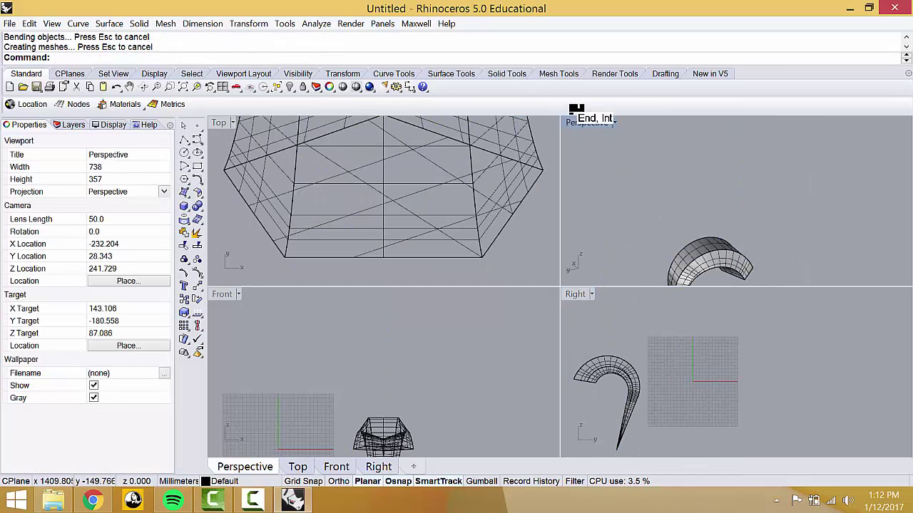
pyautogui.doubleClick(581, 121)
pyautogui.moveTo(584, 122); pyautogui.dragTo(596, 332, button='right')
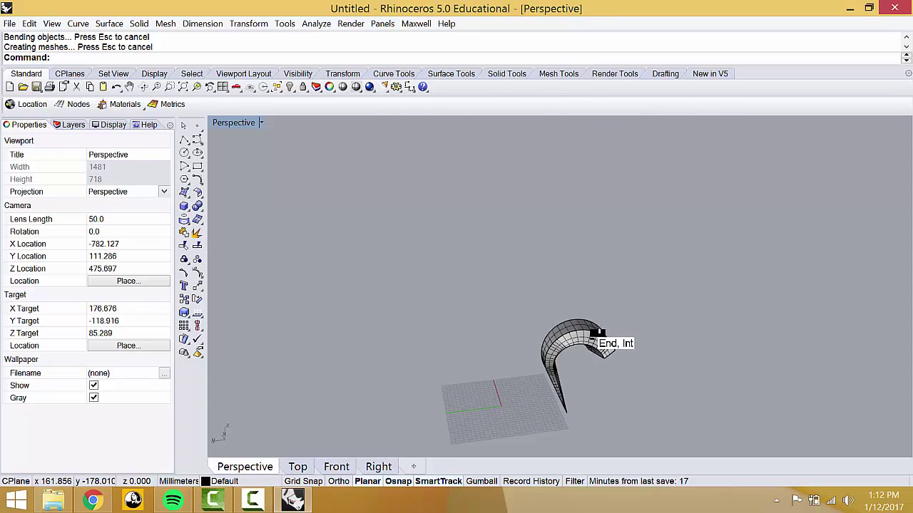
# Step: Select the bent hook, restore the four-viewport layout and show the whole hook in the Top and Front views
pyautogui.click(597, 332)
pyautogui.doubleClick(219, 122)
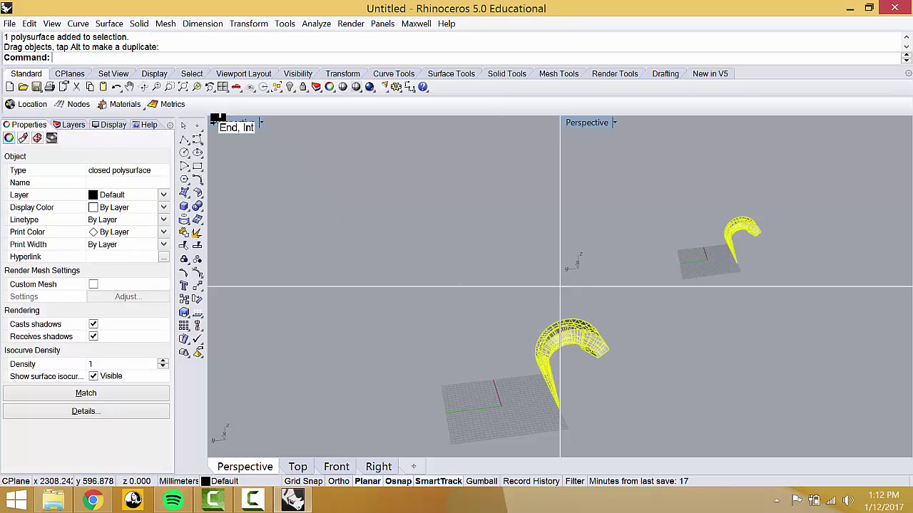
pyautogui.scroll(-3, 452, 257)
pyautogui.scroll(-3, 400, 358)
pyautogui.scroll(-2, 400, 358)
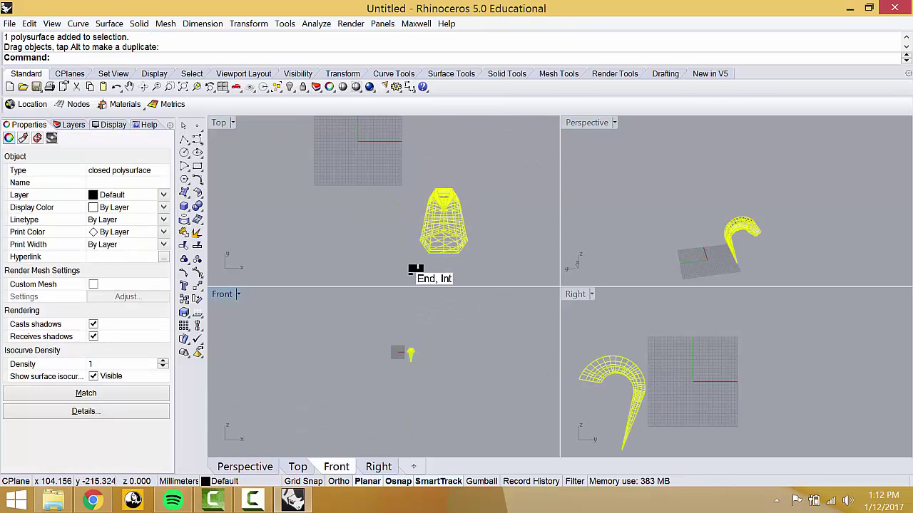
pyautogui.moveTo(412, 267); pyautogui.dragTo(369, 243, button='right')
pyautogui.press('Return')
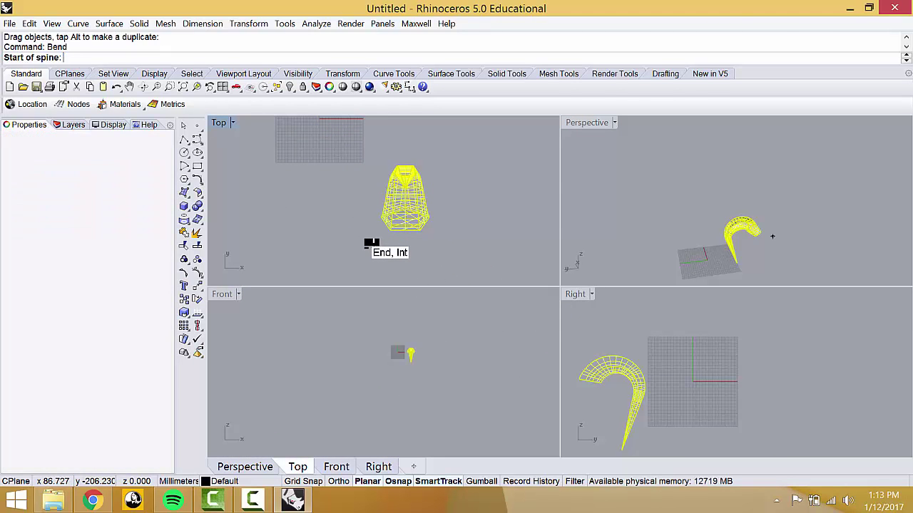
pyautogui.click(414, 247)
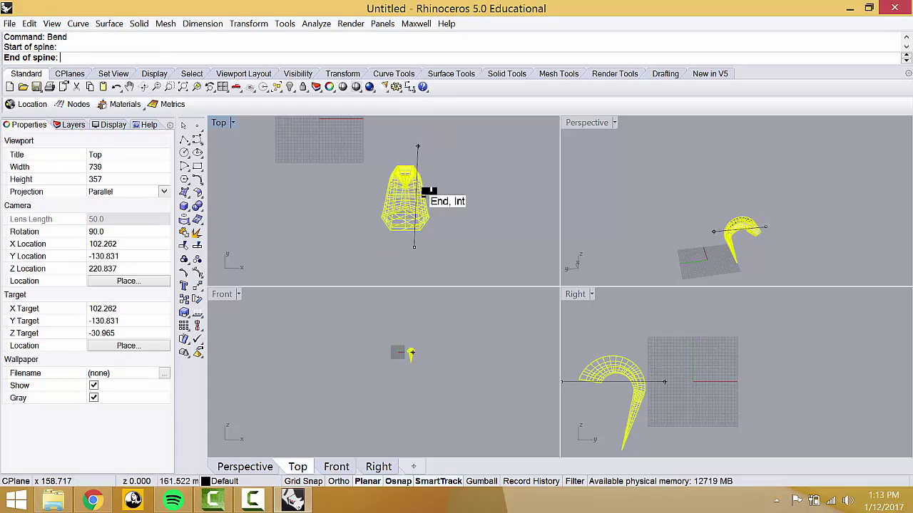
pyautogui.press('Escape')
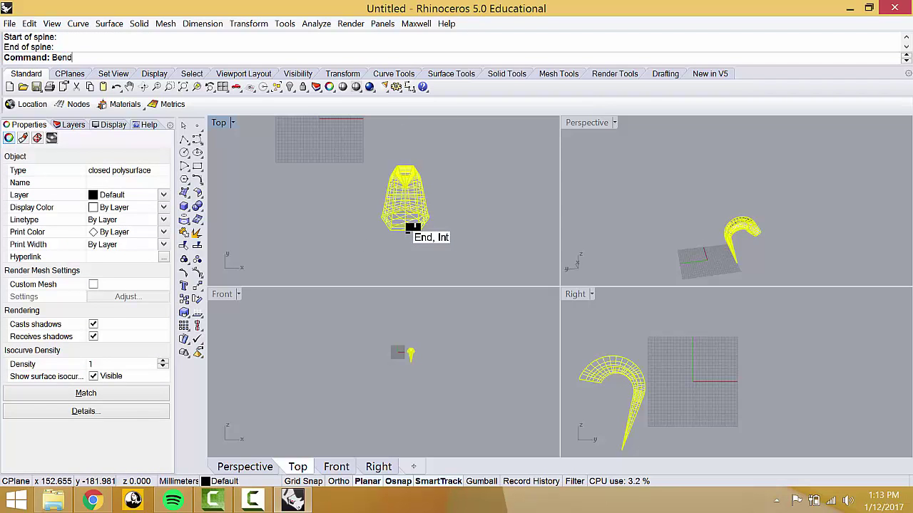
# Step: Bend the hook sideways in the Top view along a spine through its centre, inspect it in Perspective, and undo the bend
pyautogui.press('Return')
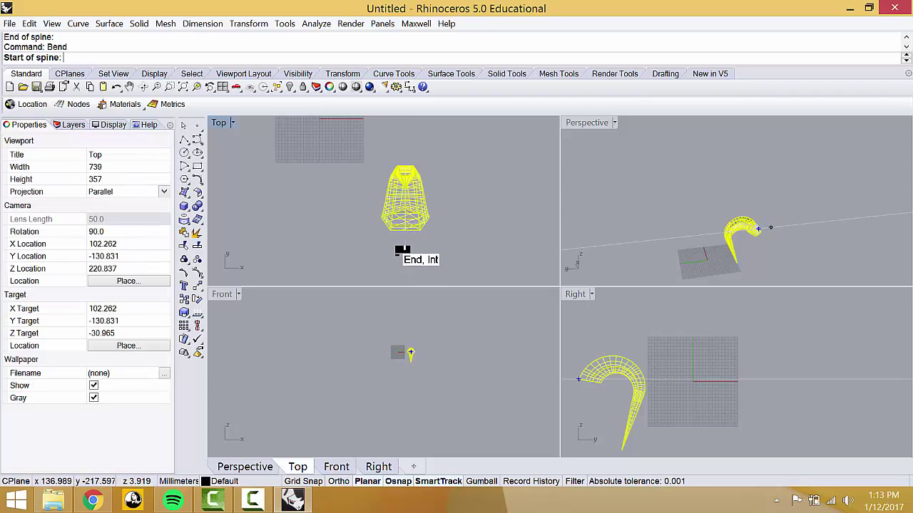
pyautogui.click(404, 253)
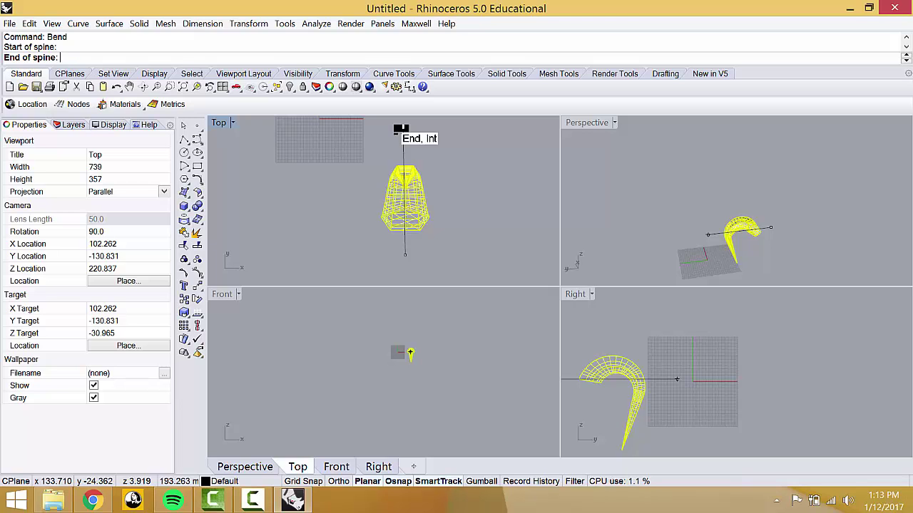
pyautogui.click(401, 129)
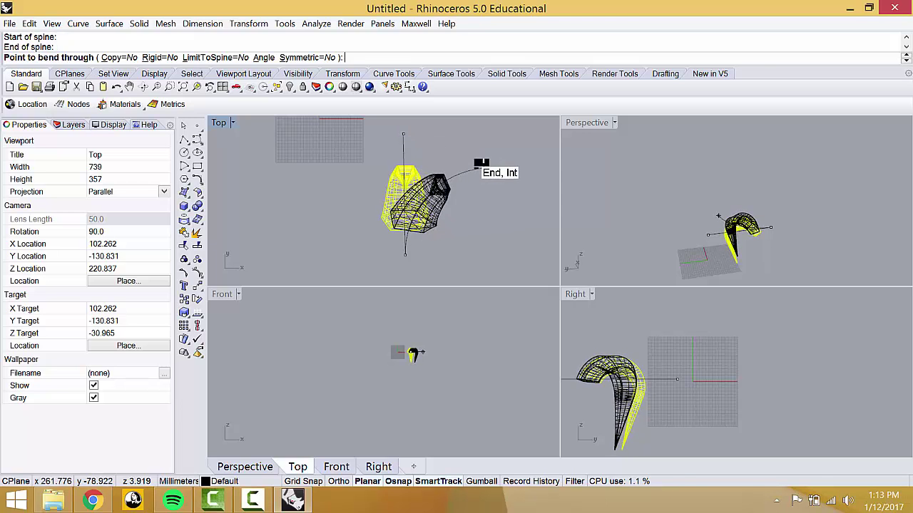
pyautogui.click(475, 184)
pyautogui.click(683, 244)
pyautogui.moveTo(713, 224); pyautogui.dragTo(589, 179, button='right')
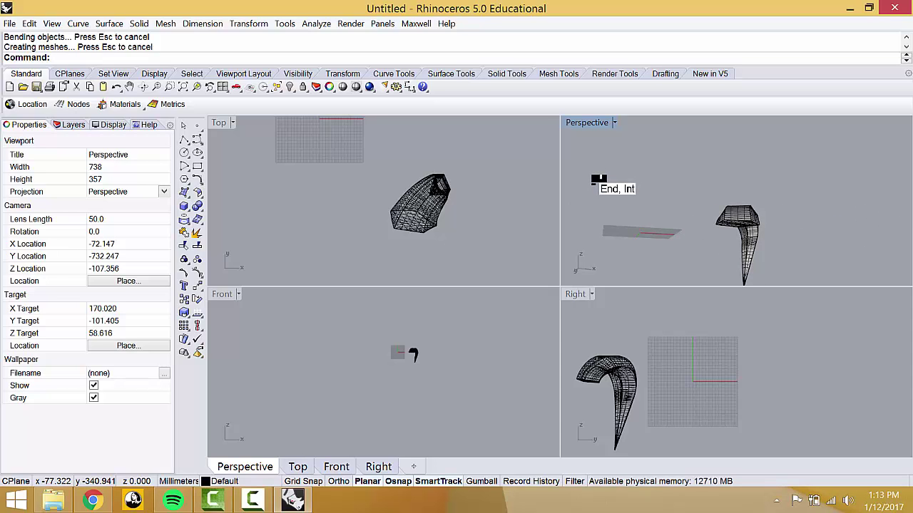
pyautogui.hotkey('ctrl', 'z')
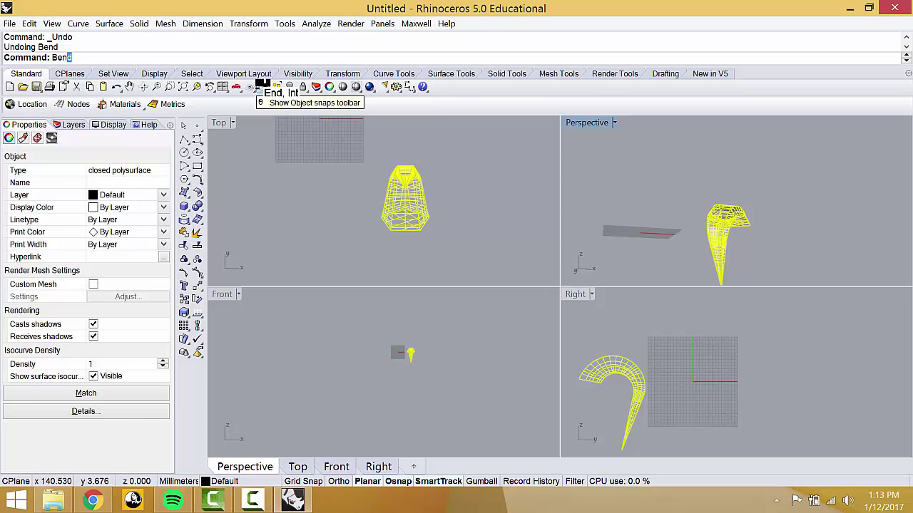
# Step: Bend the hook into a tight curl in the Right view, using a diagonal spine from inside the hook to beyond its upper outer side
pyautogui.press('Return')
pyautogui.moveTo(601, 326); pyautogui.dragTo(688, 385, button='right')
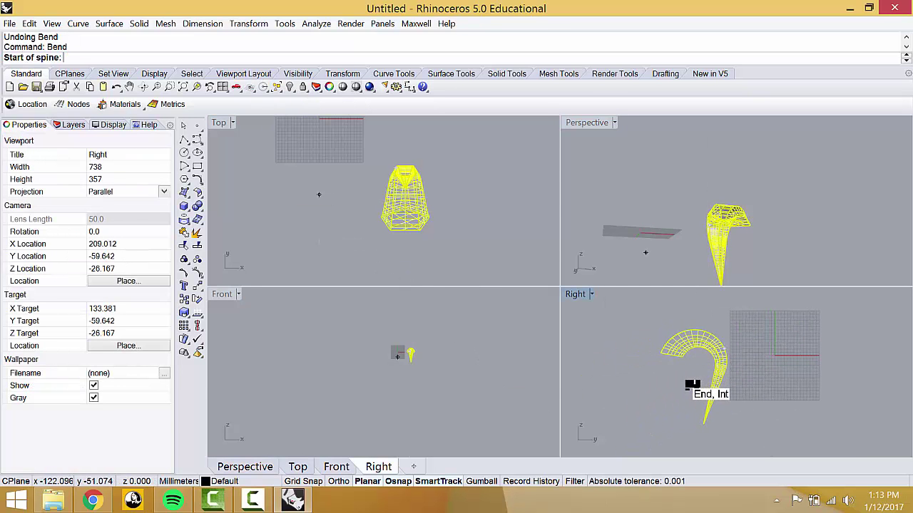
pyautogui.click(693, 388)
pyautogui.click(745, 313)
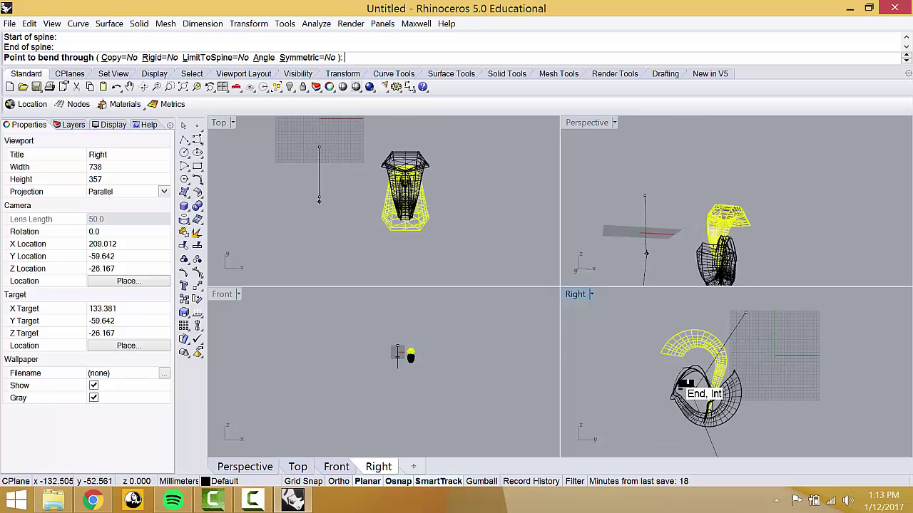
pyautogui.click(682, 384)
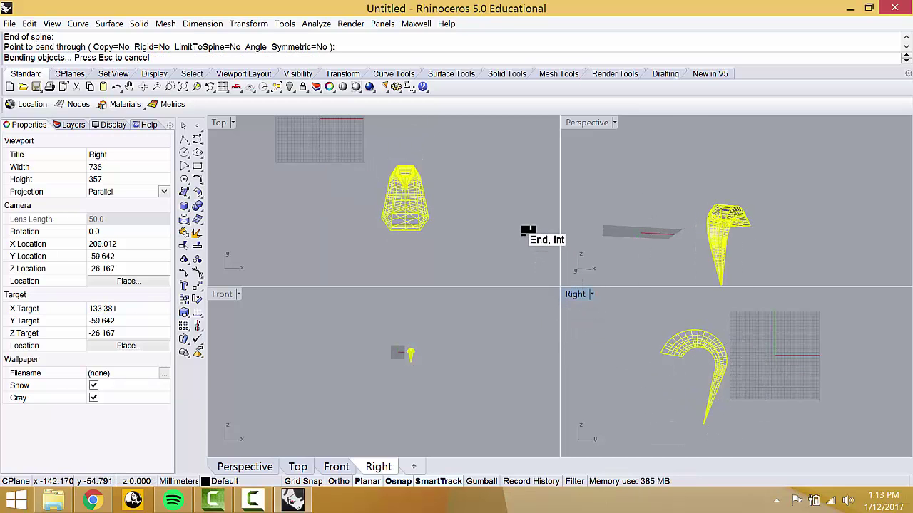
pyautogui.click(492, 237)
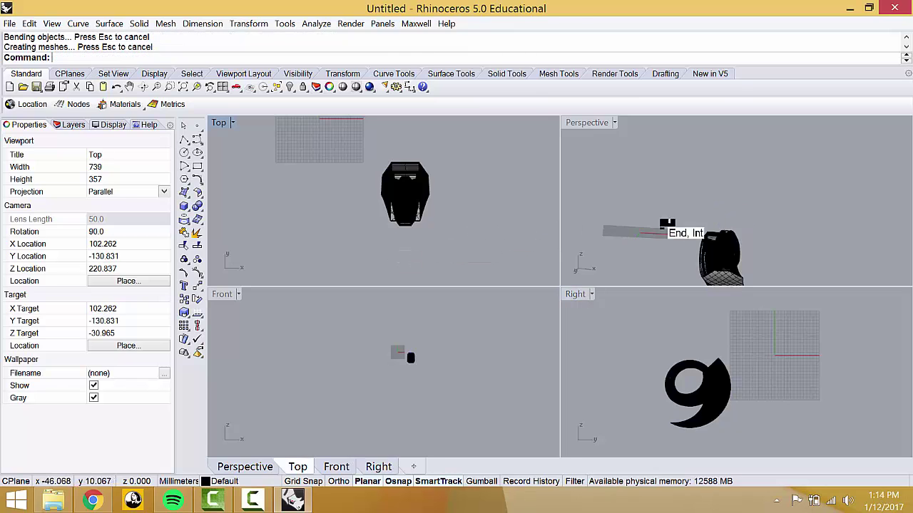
# Step: Maximize the Perspective viewport and examine the curled shape from another angle
pyautogui.doubleClick(587, 123)
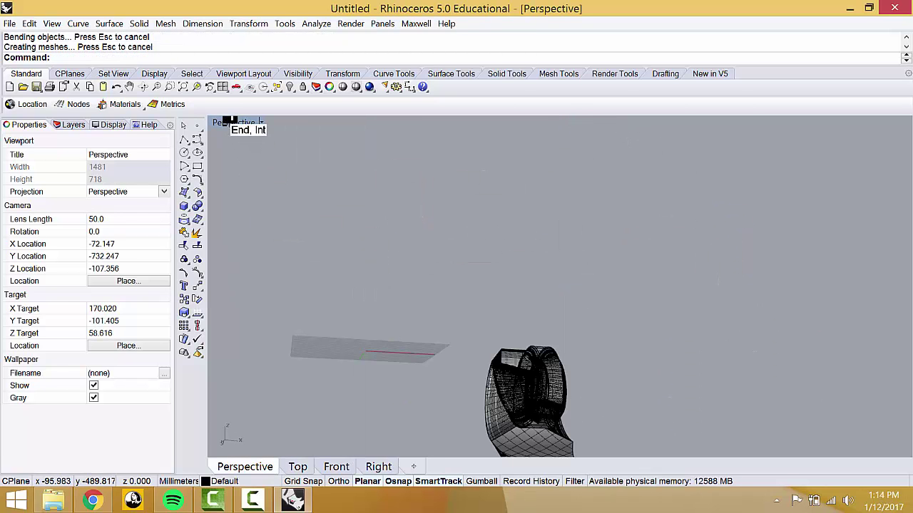
pyautogui.click(227, 123)
pyautogui.click(257, 208)
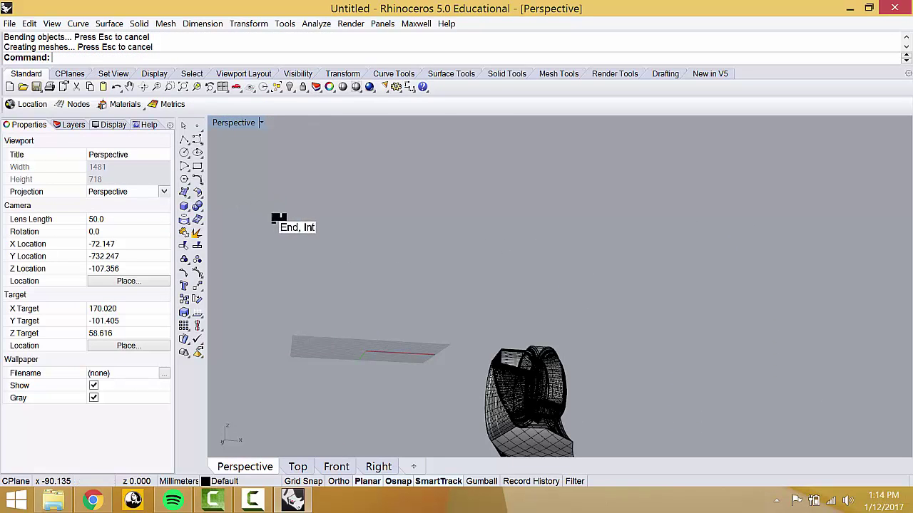
pyautogui.moveTo(413, 299); pyautogui.dragTo(554, 361, button='right')
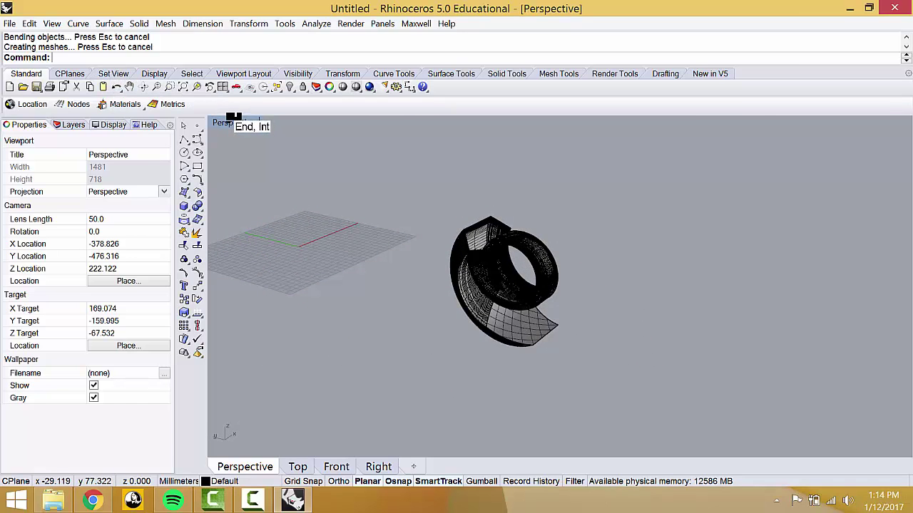
pyautogui.click(230, 121)
pyautogui.click(579, 204)
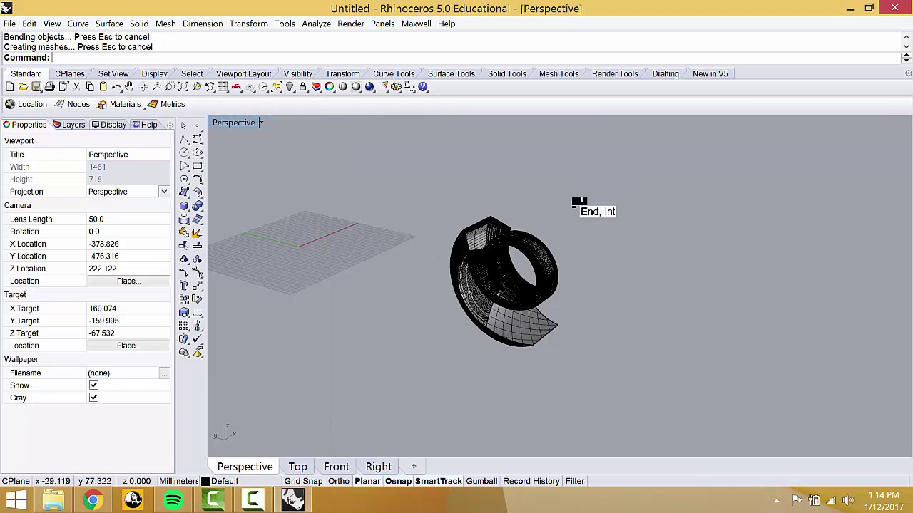
# Step: Switch the Perspective viewport to Rendered display, examine the curled hook, and undo its last bend
pyautogui.click(227, 120)
pyautogui.click(286, 133)
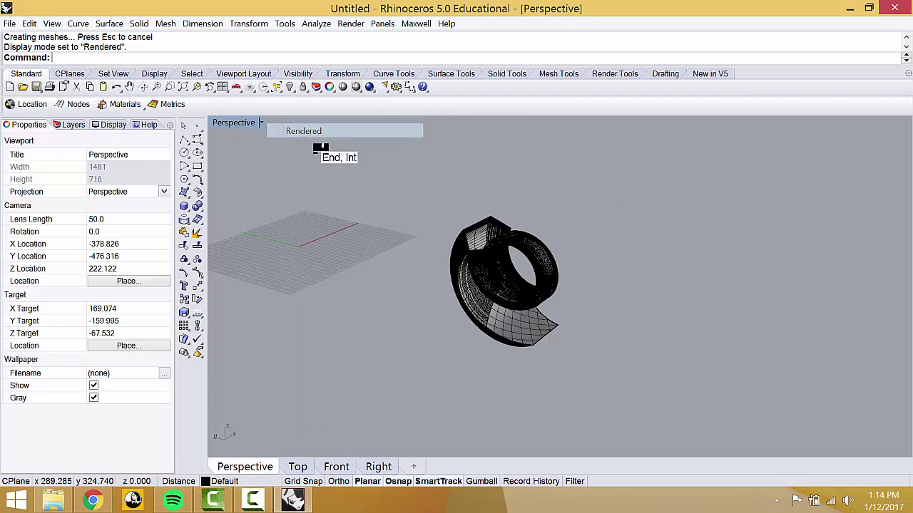
pyautogui.moveTo(316, 151); pyautogui.dragTo(440, 239, button='right')
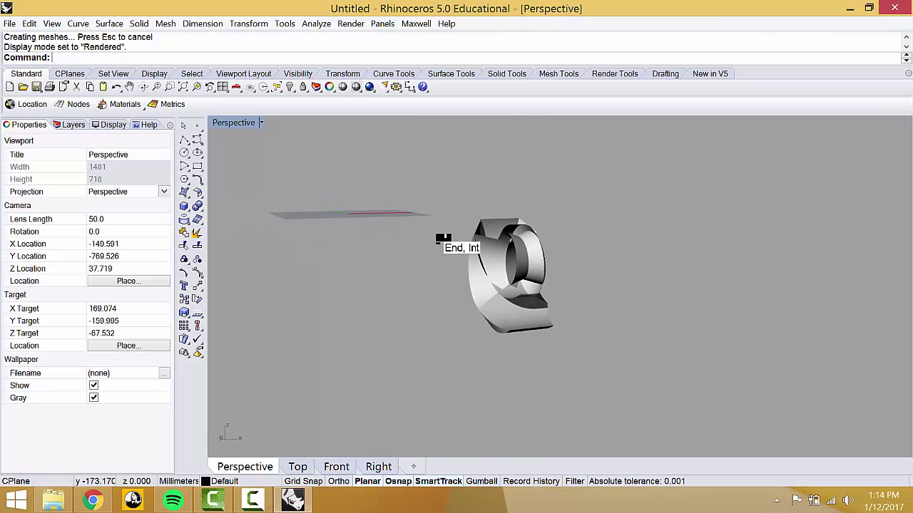
pyautogui.hotkey('ctrl', 'z')
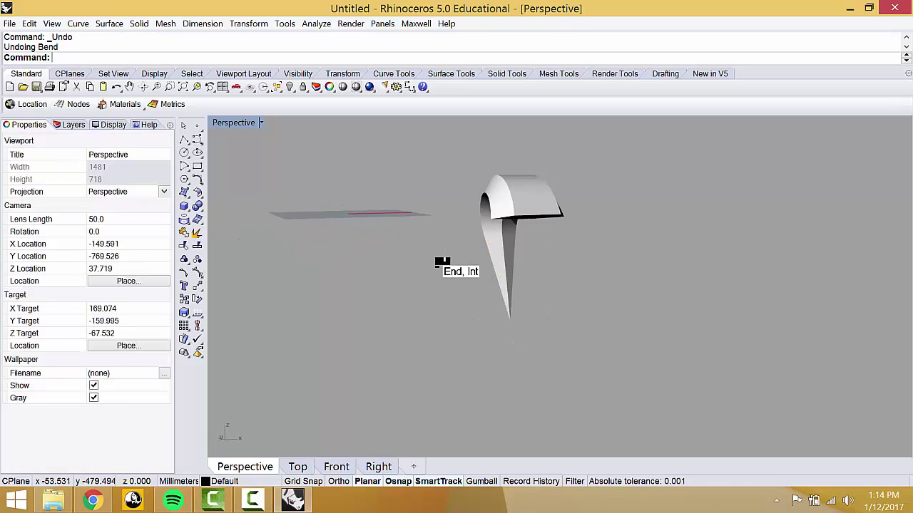
pyautogui.moveTo(440, 261); pyautogui.dragTo(492, 230, button='right')
# Step: Restore the four-viewport layout and keep the Perspective viewport in Rendered display
pyautogui.click(497, 228)
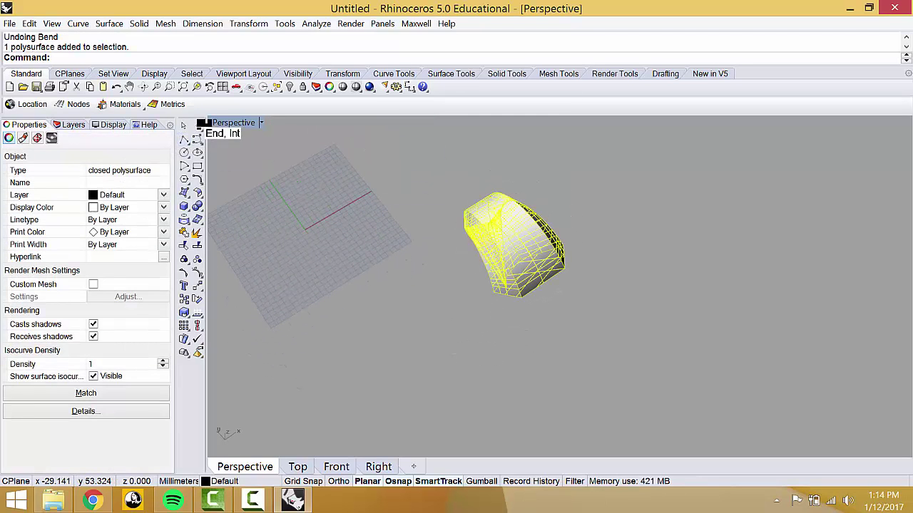
pyautogui.doubleClick(233, 124)
pyautogui.click(428, 249)
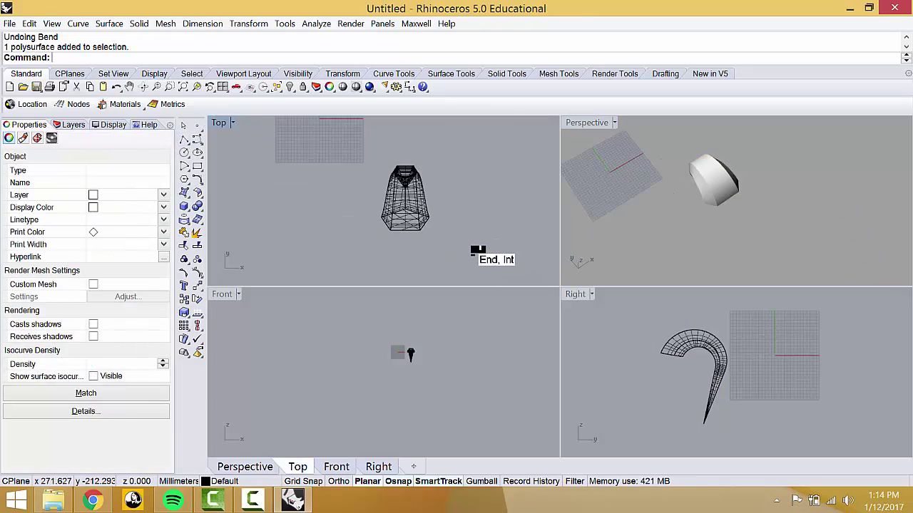
pyautogui.click(706, 184)
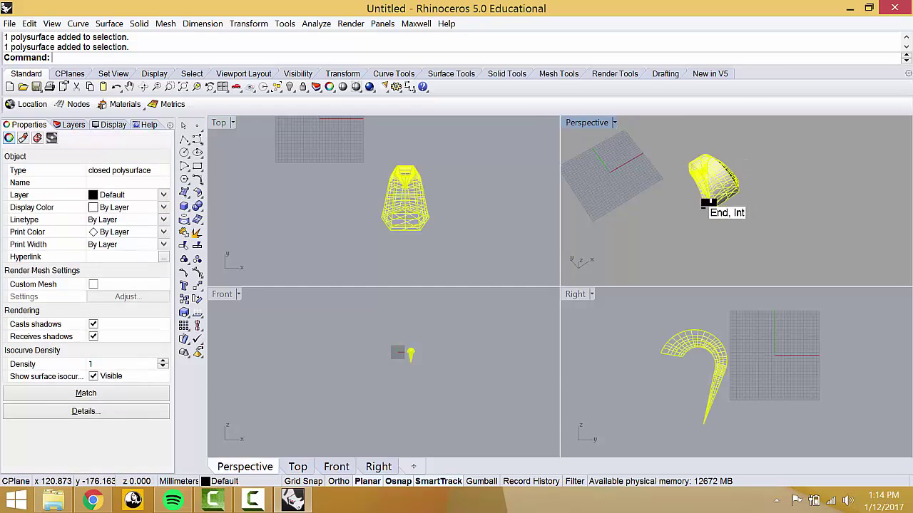
pyautogui.click(589, 123)
pyautogui.click(640, 130)
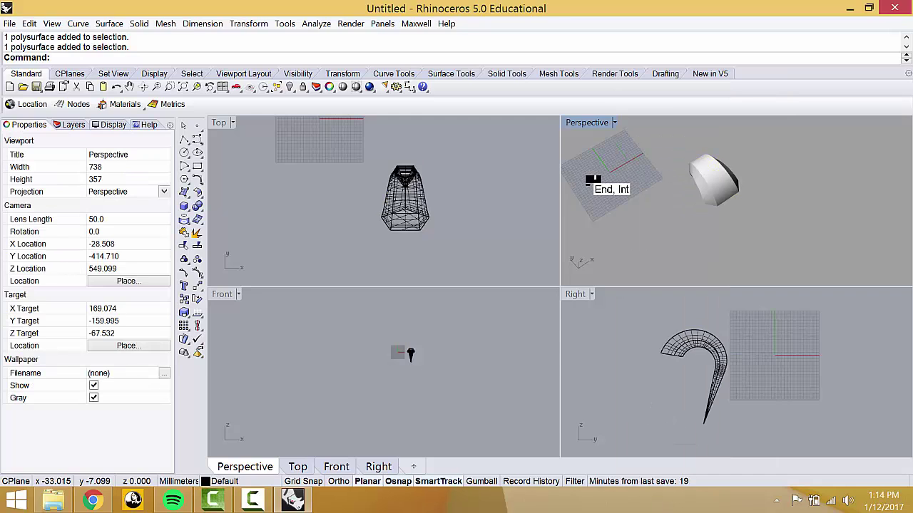
# Step: Stretch the hook sideways to several times its width using a nearly horizontal axis in the Top view, and inspect the result in Perspective
pyautogui.click(716, 179)
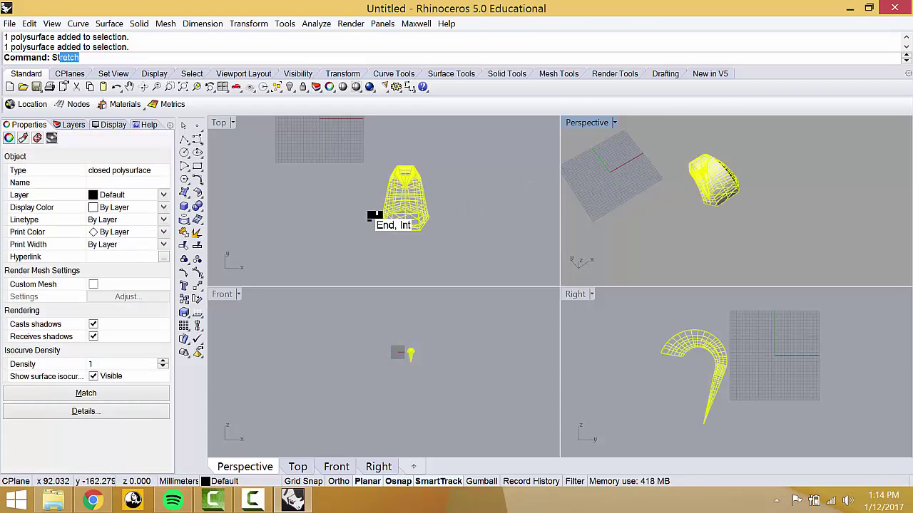
pyautogui.press('Return')
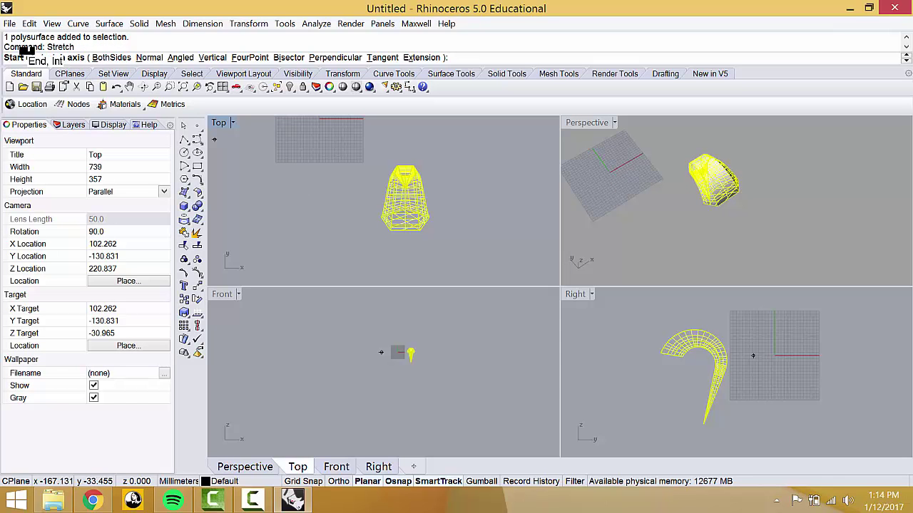
pyautogui.click(363, 206)
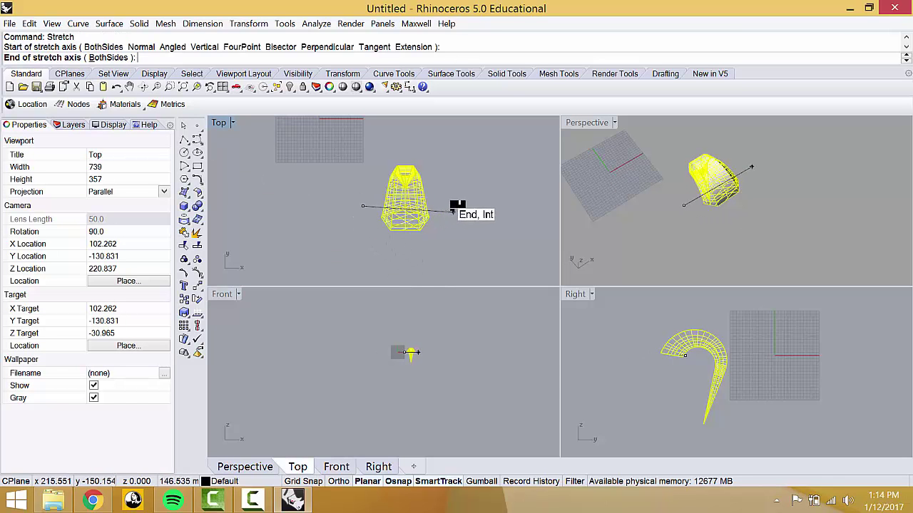
pyautogui.click(460, 212)
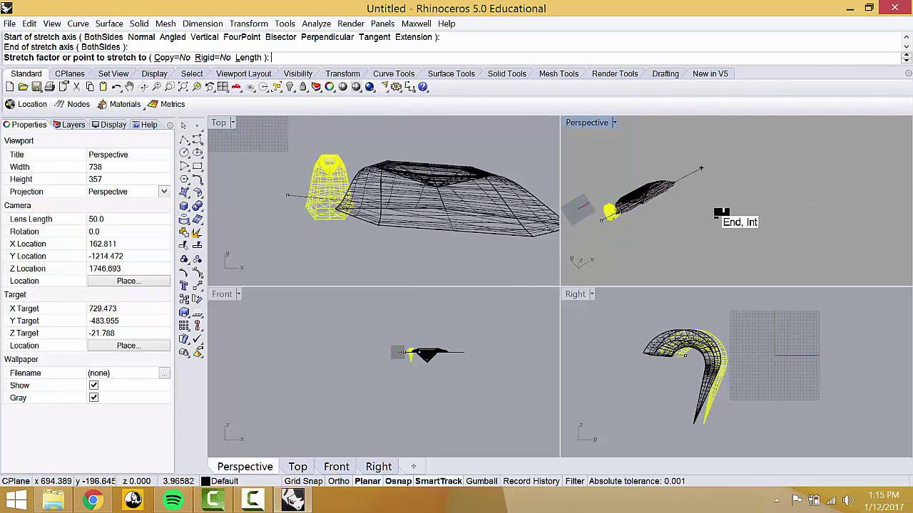
pyautogui.click(773, 208)
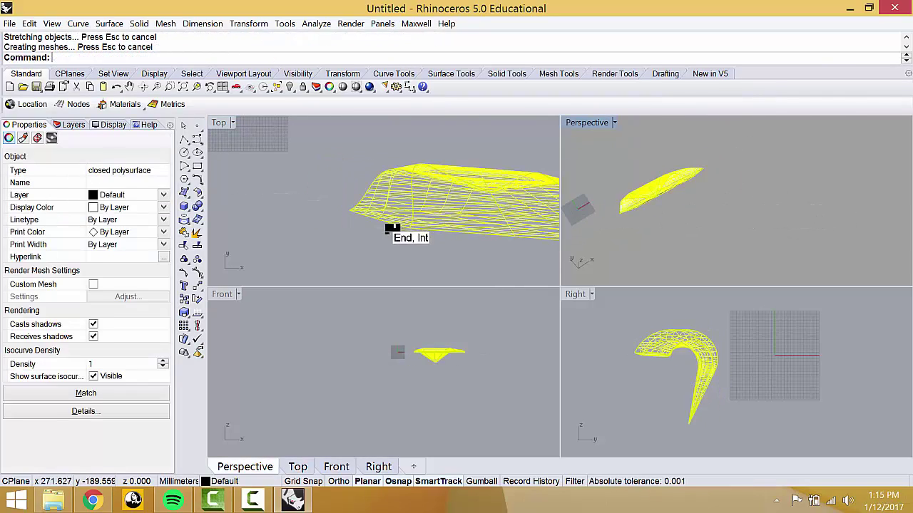
pyautogui.click(396, 229)
pyautogui.moveTo(578, 236); pyautogui.dragTo(653, 202, button='right')
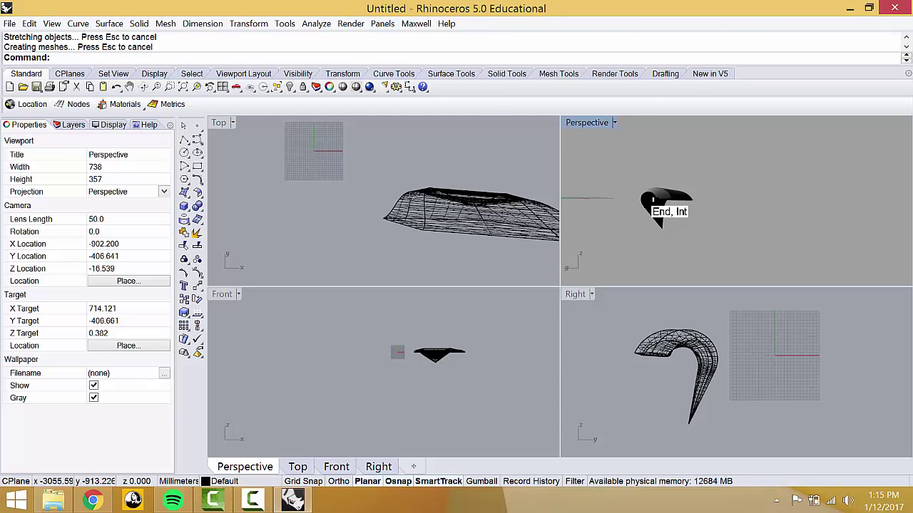
pyautogui.scroll(-4, 293, 189)
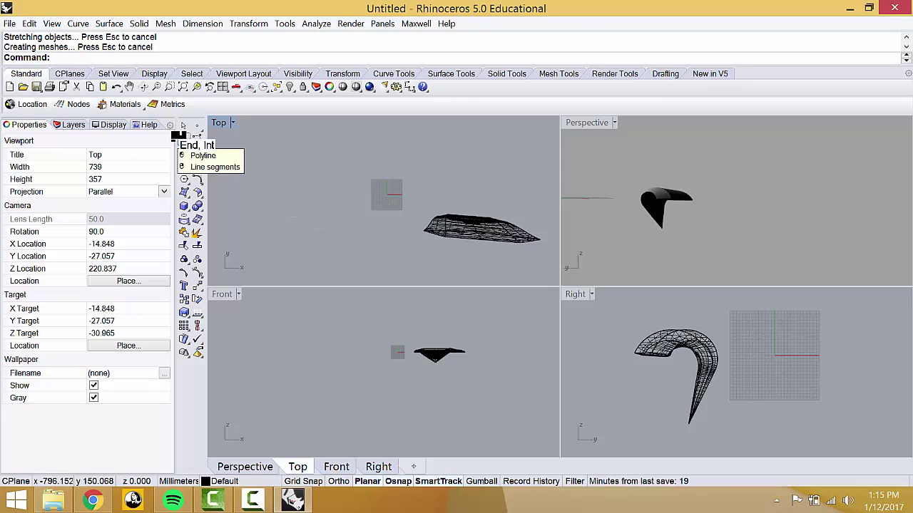
# Step: Maximize the Top viewport and delete the stretched hook
pyautogui.click(183, 139)
pyautogui.doubleClick(220, 123)
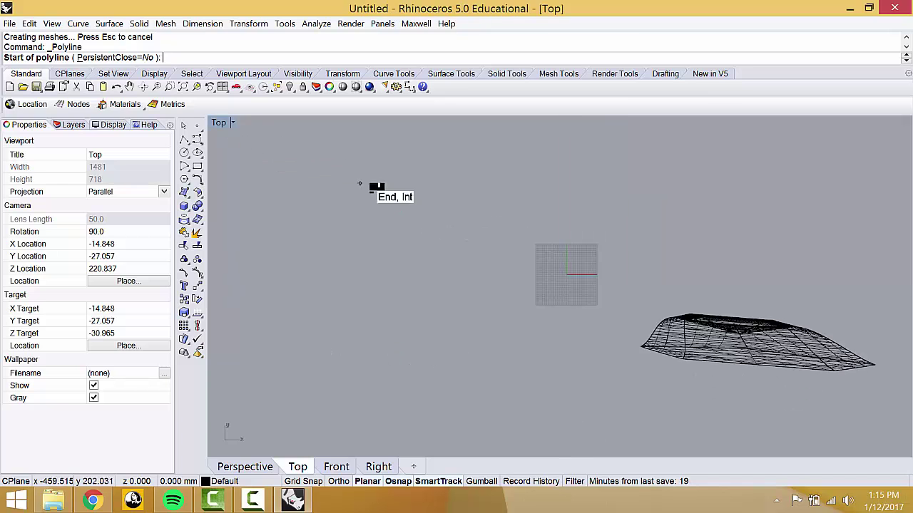
pyautogui.press('Escape')
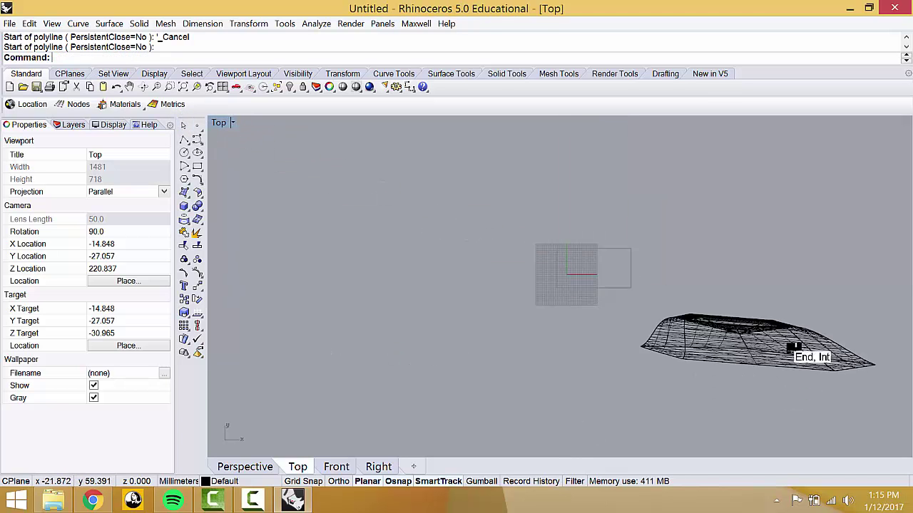
pyautogui.click(781, 361)
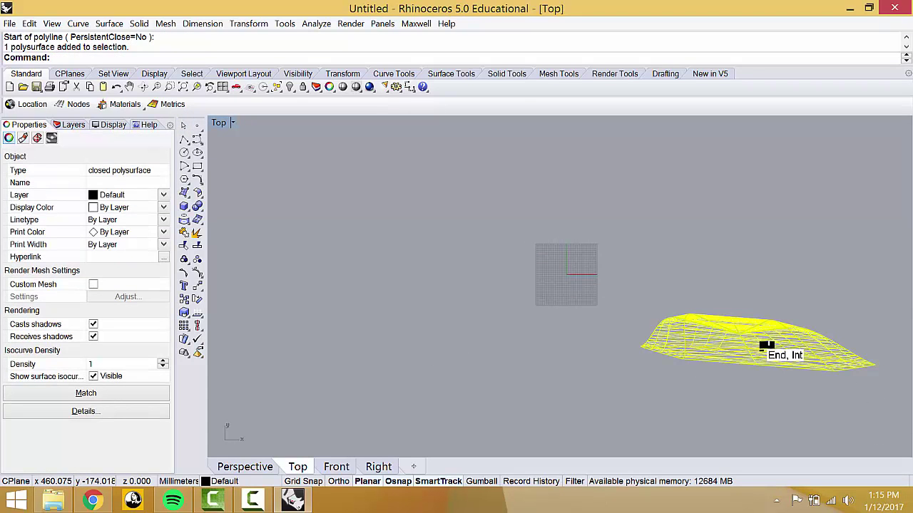
pyautogui.press('Delete')
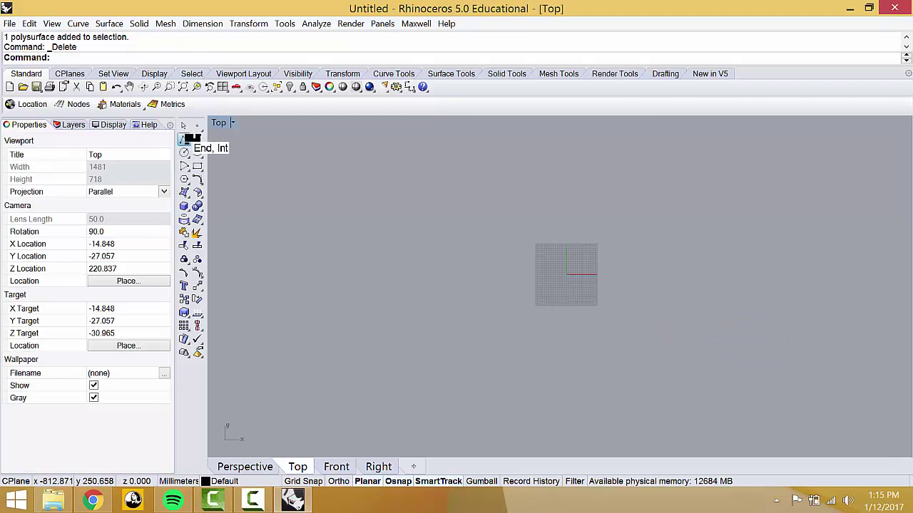
# Step: Draw a straight horizontal polyline with Ortho on, crossing the upper half of the grid in the Top view
pyautogui.click(187, 140)
pyautogui.scroll(5, 604, 278)
pyautogui.scroll(-2, 367, 231)
pyautogui.click(371, 234)
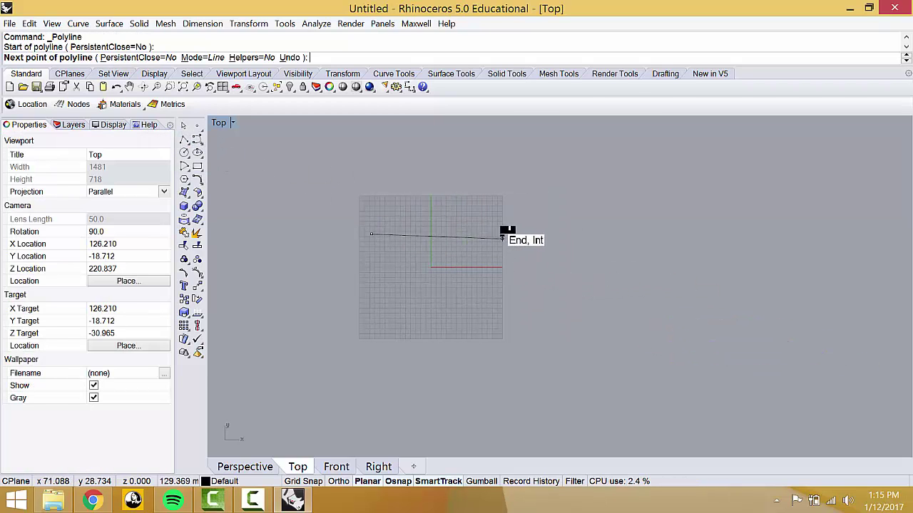
pyautogui.press('F8')
pyautogui.click(520, 234)
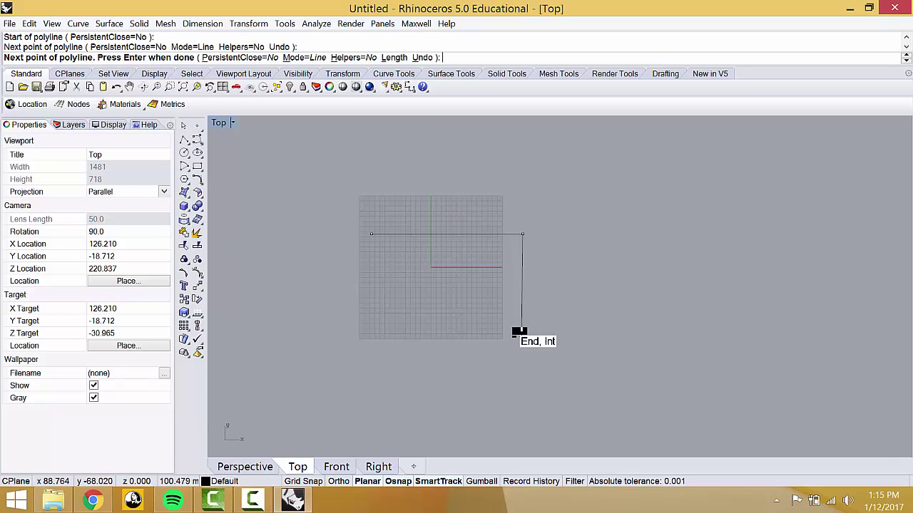
pyautogui.press('Return')
# Step: Look up the Sweep1 command in Rhino's help and read its description and steps
pyautogui.click(134, 125)
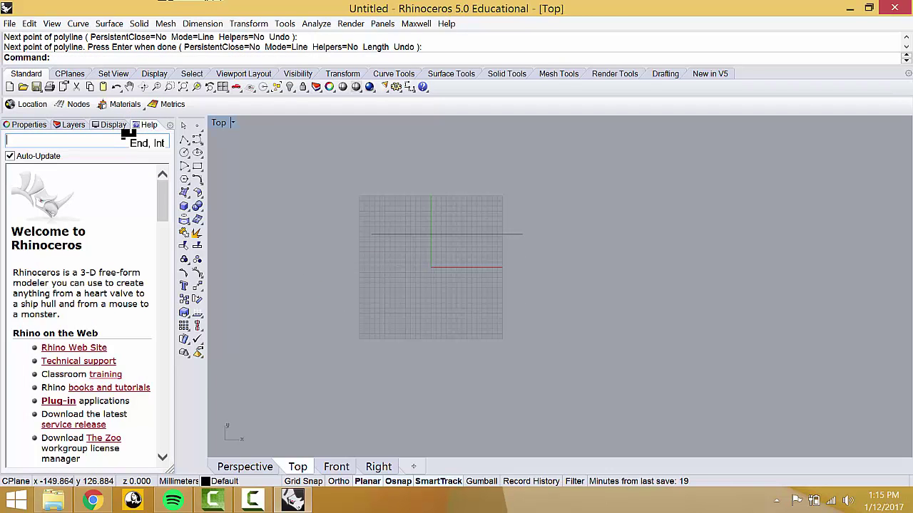
pyautogui.write('sweep')
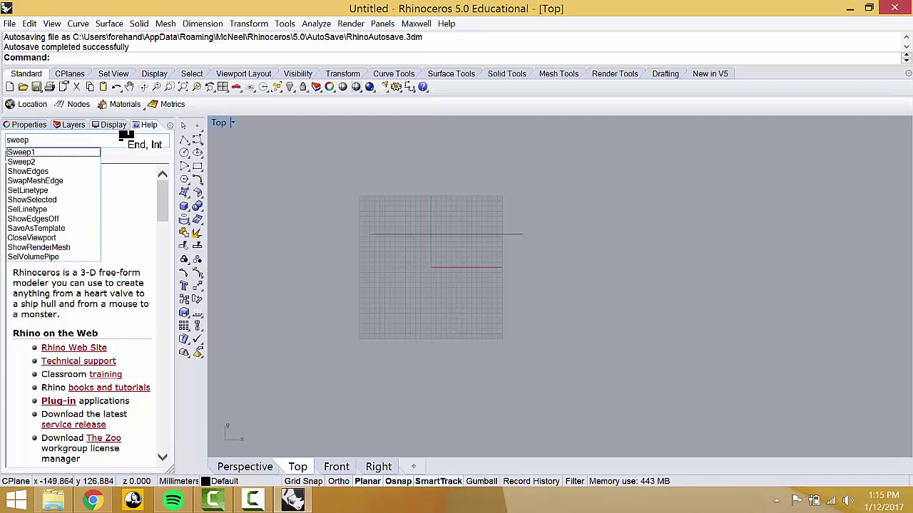
pyautogui.click(43, 152)
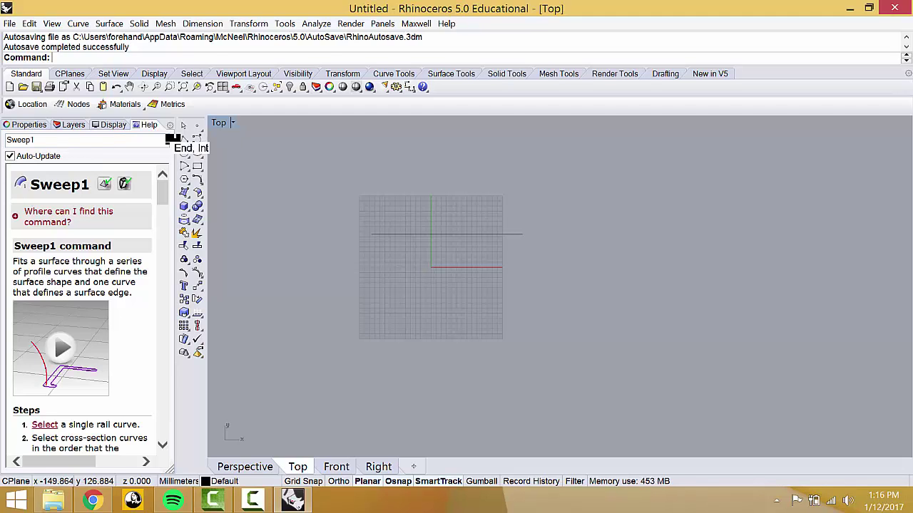
# Step: Draw a long winding degree-3 control-point curve with 12 points to the right of the grid in the Top view
pyautogui.click(196, 138)
pyautogui.click(530, 190)
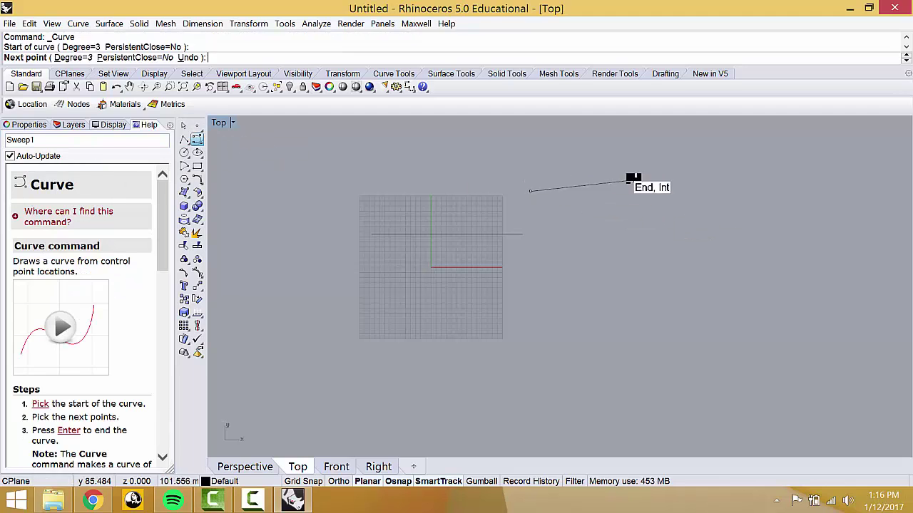
pyautogui.click(642, 195)
pyautogui.click(672, 260)
pyautogui.click(571, 285)
pyautogui.click(648, 362)
pyautogui.click(680, 369)
pyautogui.click(745, 360)
pyautogui.click(823, 357)
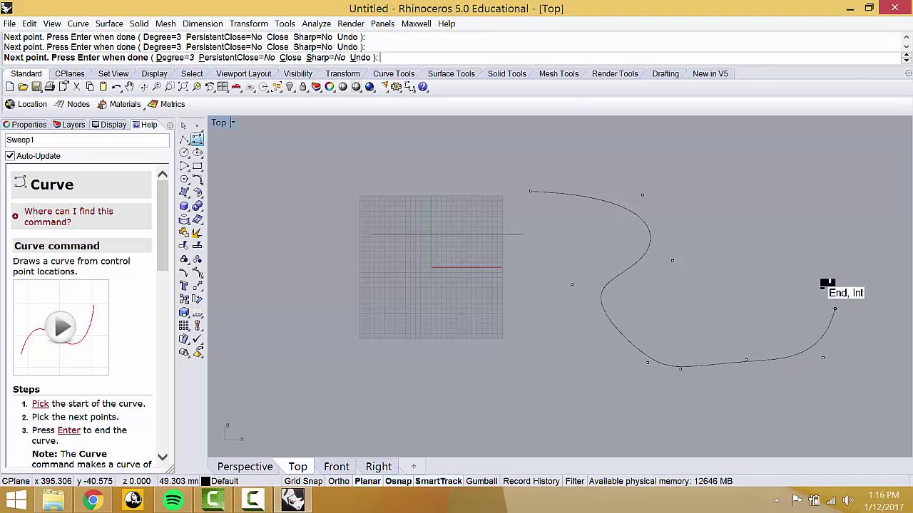
pyautogui.click(824, 281)
pyautogui.click(828, 229)
pyautogui.click(866, 189)
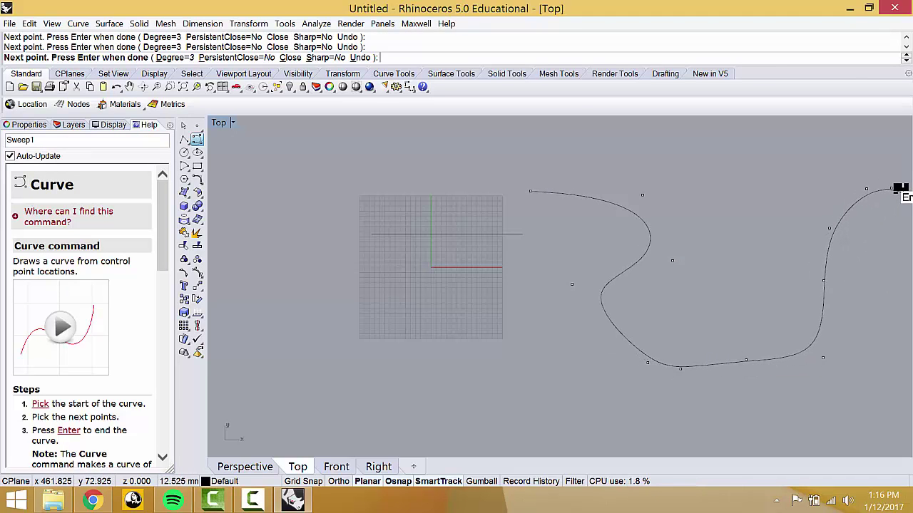
pyautogui.click(893, 188)
pyautogui.press('Return')
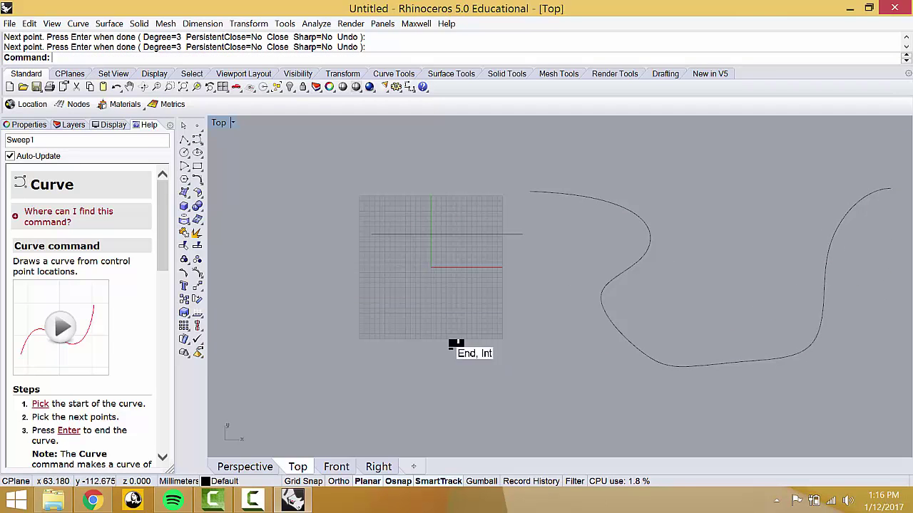
# Step: Restore the four-viewport layout and draw a four-point degree-3 curve from the winding curve's lower bend, arcing upward and leftward in the Front view
pyautogui.doubleClick(218, 119)
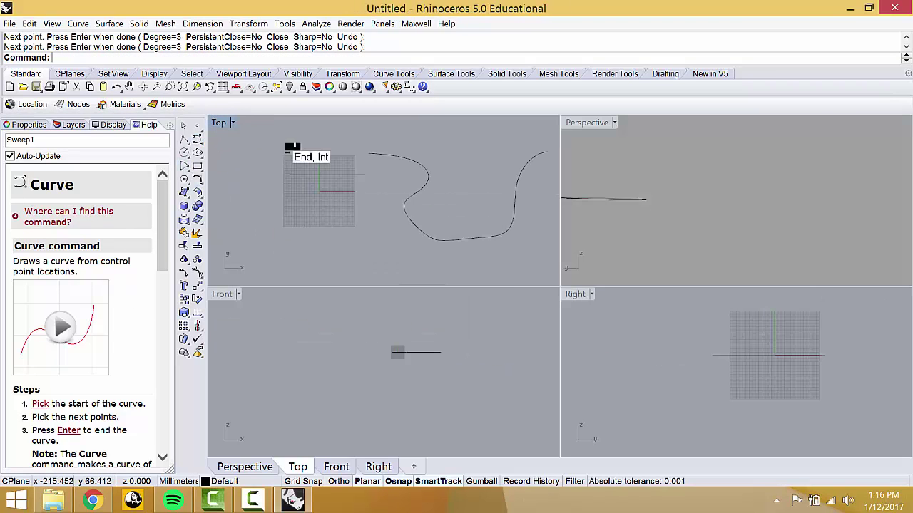
pyautogui.moveTo(683, 238); pyautogui.dragTo(615, 269, button='right')
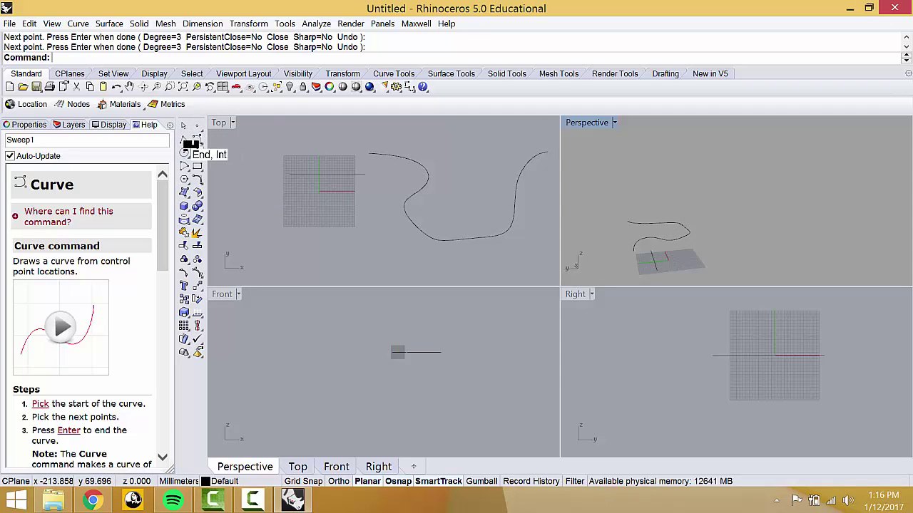
pyautogui.click(196, 139)
pyautogui.click(682, 221)
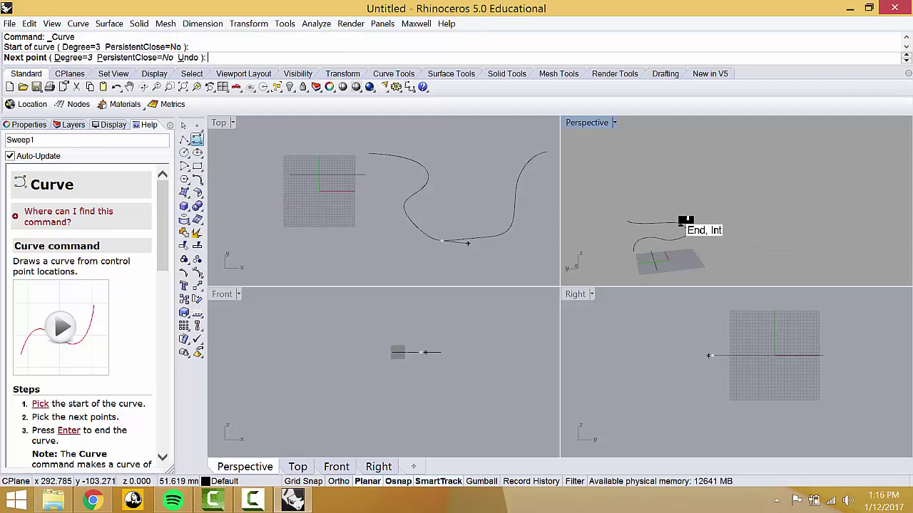
pyautogui.click(435, 327)
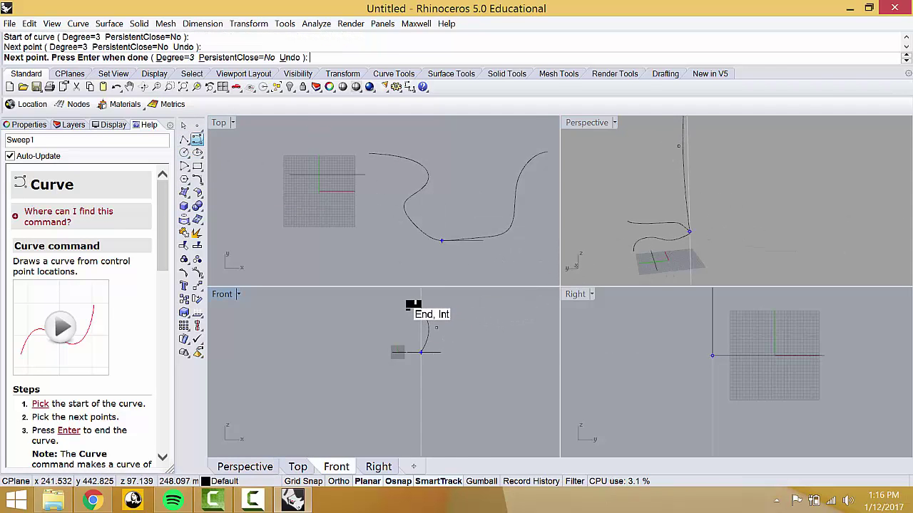
pyautogui.click(412, 305)
pyautogui.click(388, 295)
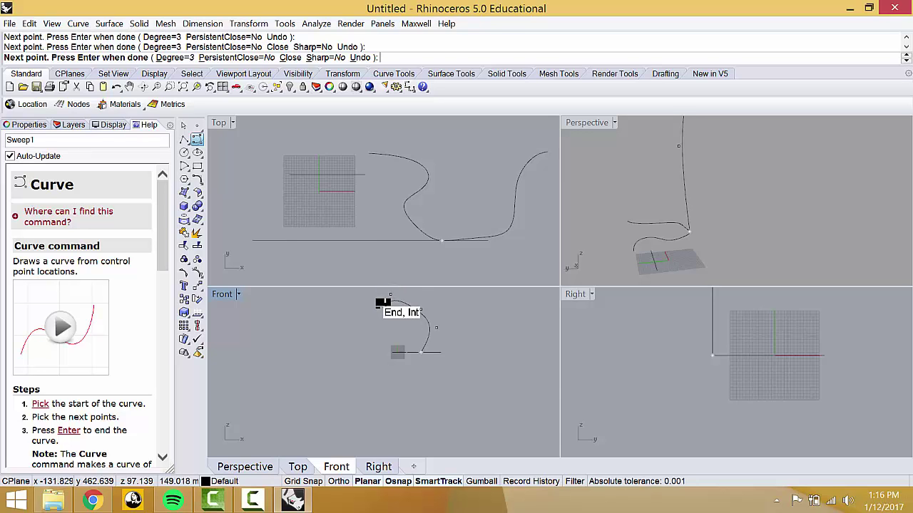
pyautogui.press('Return')
# Step: Select the upright curve and examine how it meets the winding curve in the maximized Perspective viewport
pyautogui.click(376, 231)
pyautogui.click(415, 245)
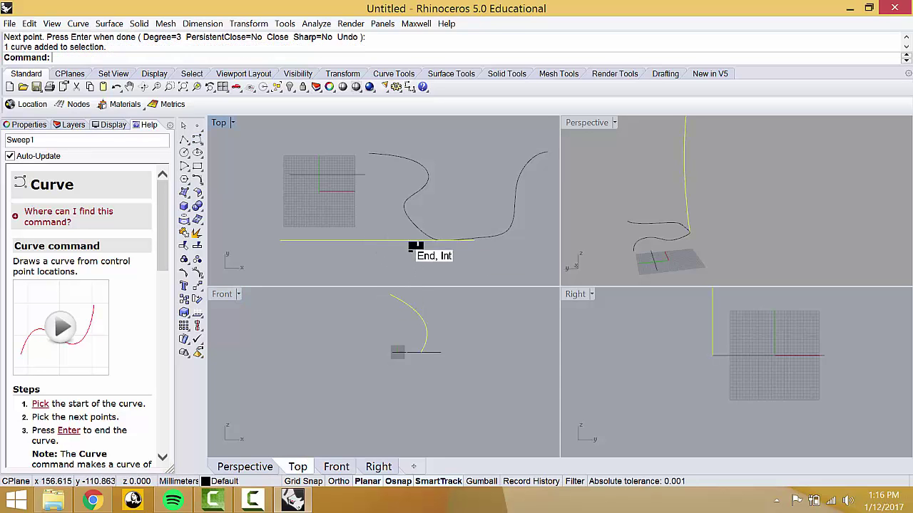
pyautogui.moveTo(766, 214); pyautogui.dragTo(656, 341, button='right')
pyautogui.doubleClick(573, 119)
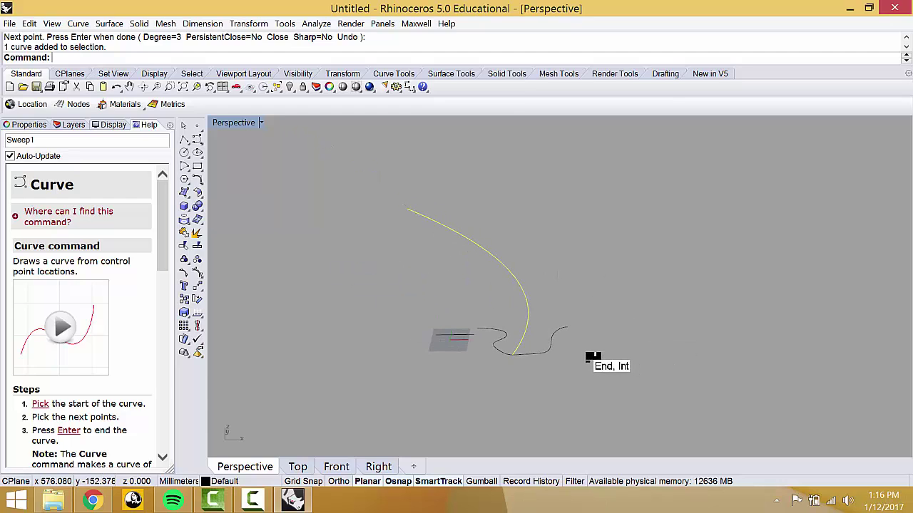
pyautogui.moveTo(595, 356); pyautogui.dragTo(608, 336, button='right')
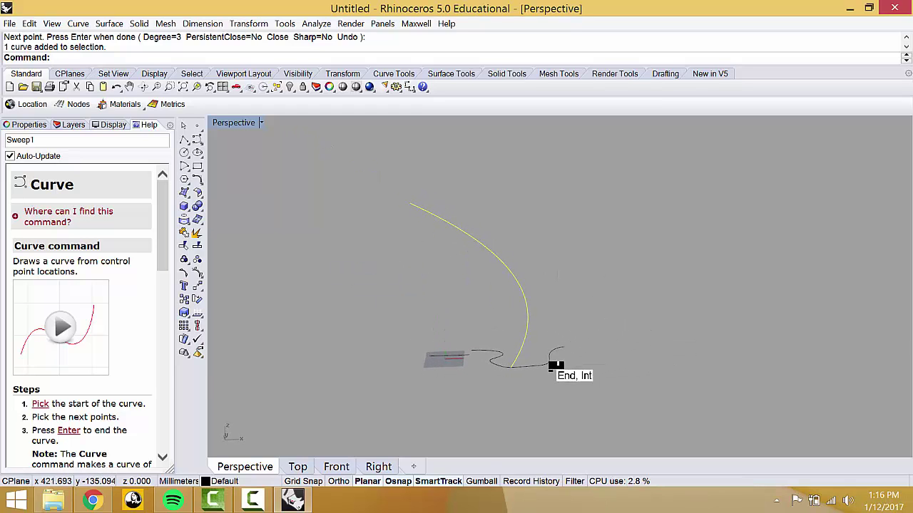
# Step: Extrude the winding curve about 697 mm upward with ExtrudeCrv, turning BothSides off
pyautogui.moveTo(528, 321); pyautogui.dragTo(505, 191, button='right')
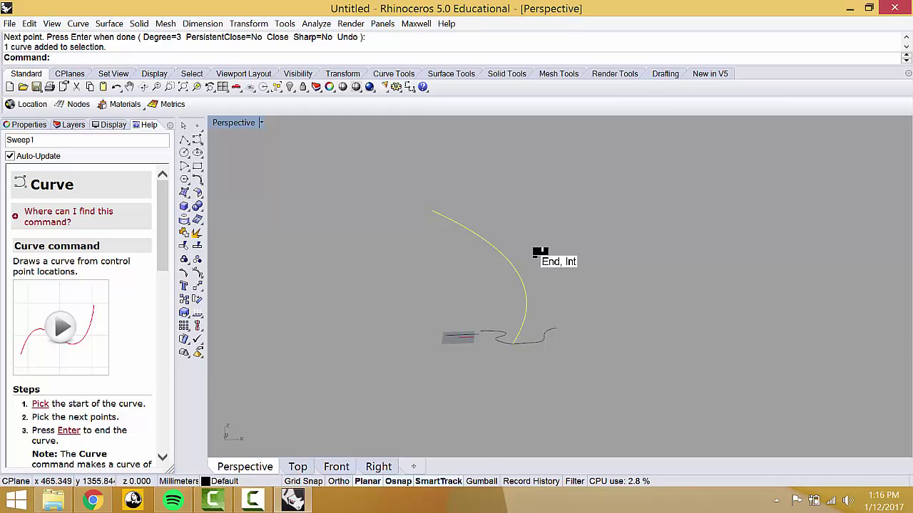
pyautogui.moveTo(542, 259); pyautogui.dragTo(528, 352, button='right')
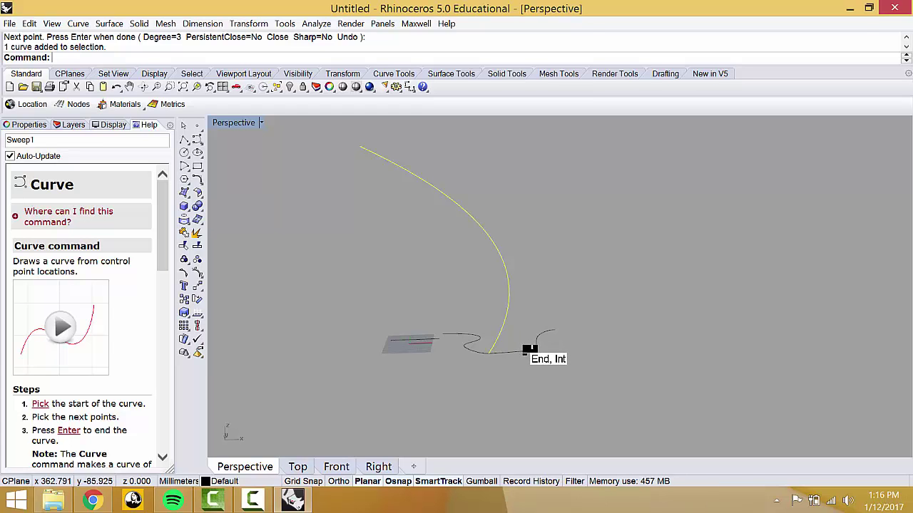
pyautogui.click(531, 343)
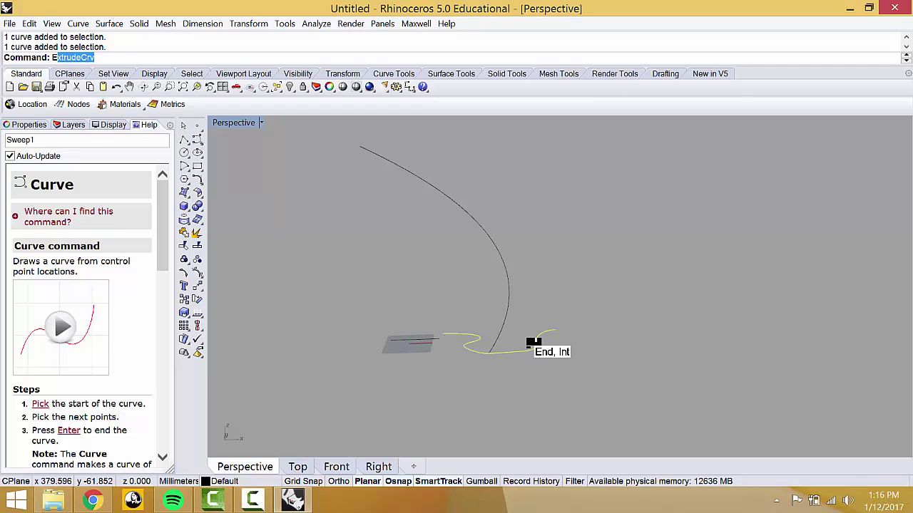
pyautogui.write('rude')
pyautogui.press('Return')
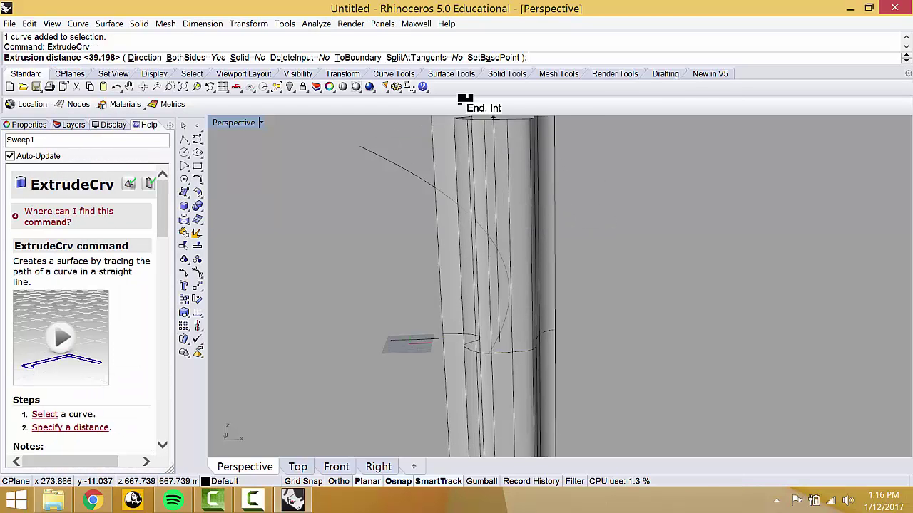
pyautogui.scroll(3, 490, 308)
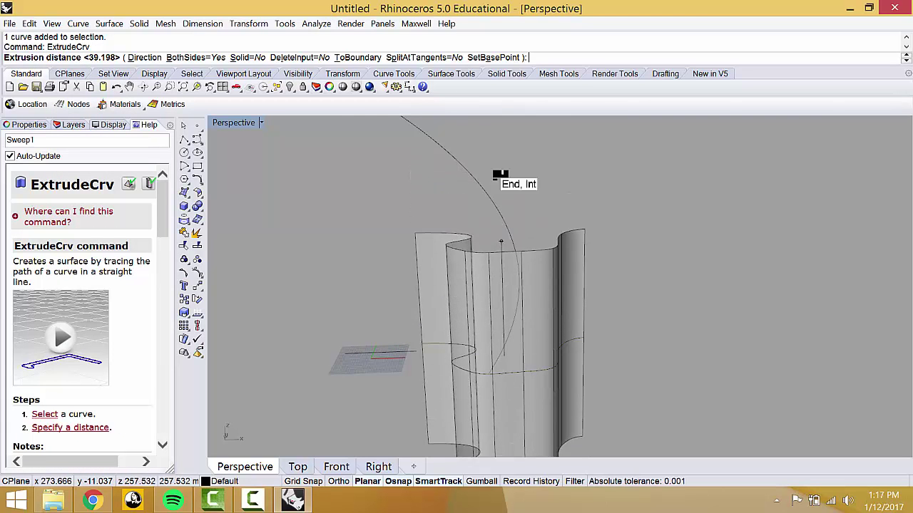
pyautogui.click(212, 57)
pyautogui.scroll(-5, 524, 231)
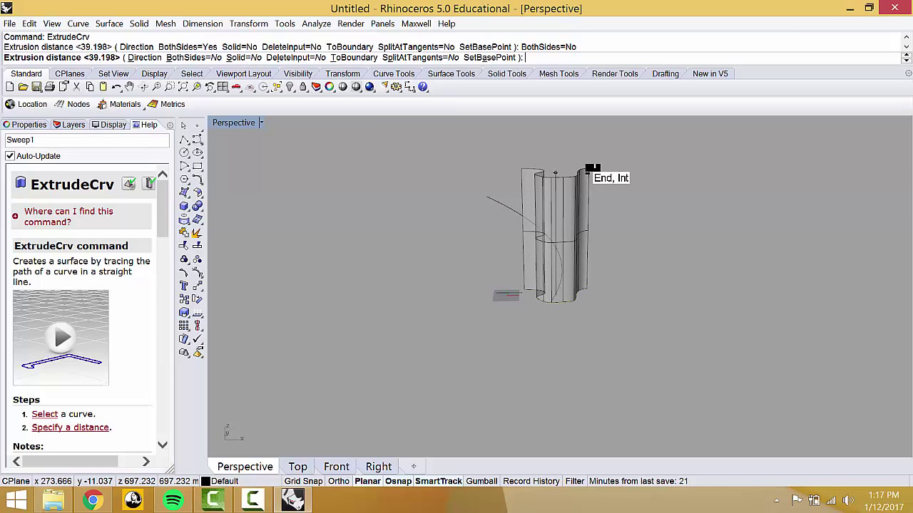
pyautogui.click(589, 175)
# Step: Try to bend the extruded surface along a vertical spine starting at its base, and undo both the bend and the extrusion
pyautogui.click(556, 217)
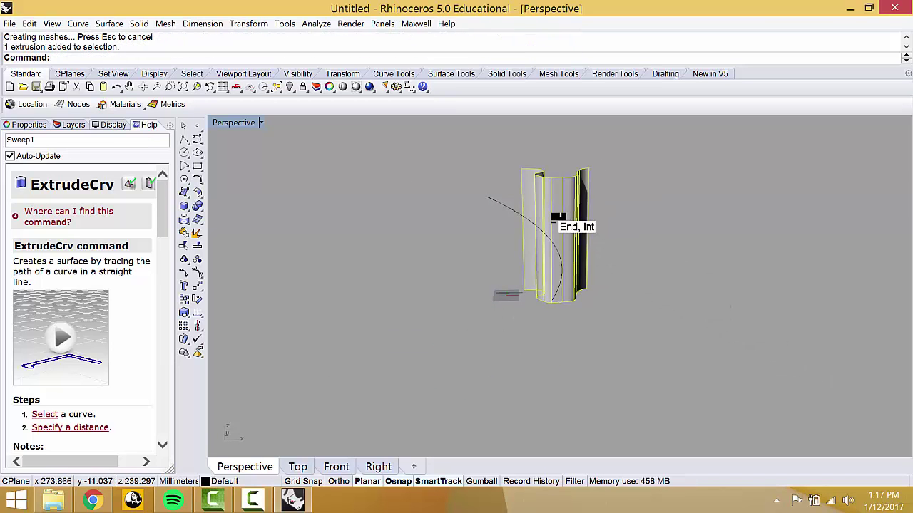
pyautogui.press('Return')
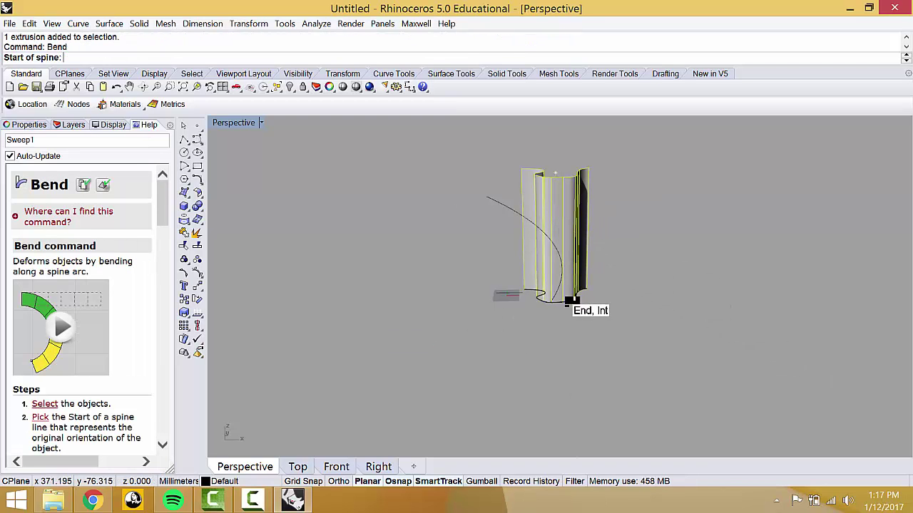
pyautogui.click(555, 296)
pyautogui.click(563, 140)
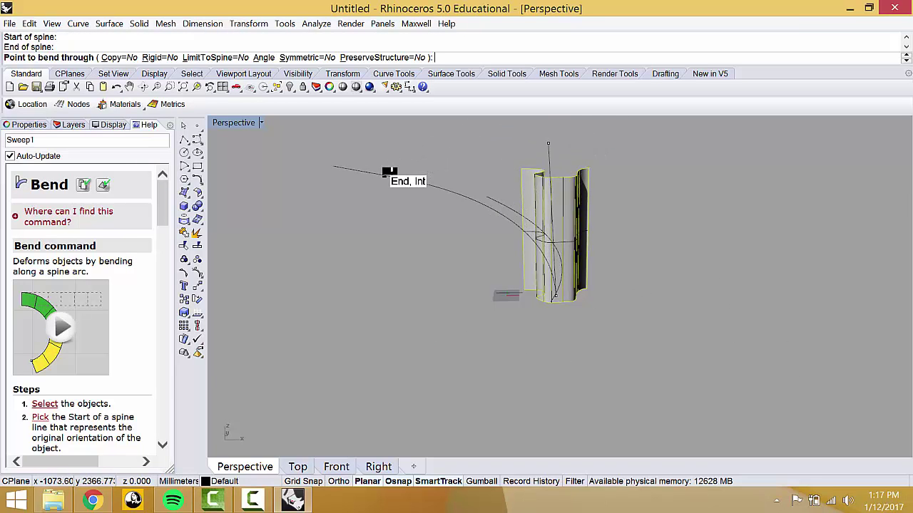
pyautogui.click(550, 214)
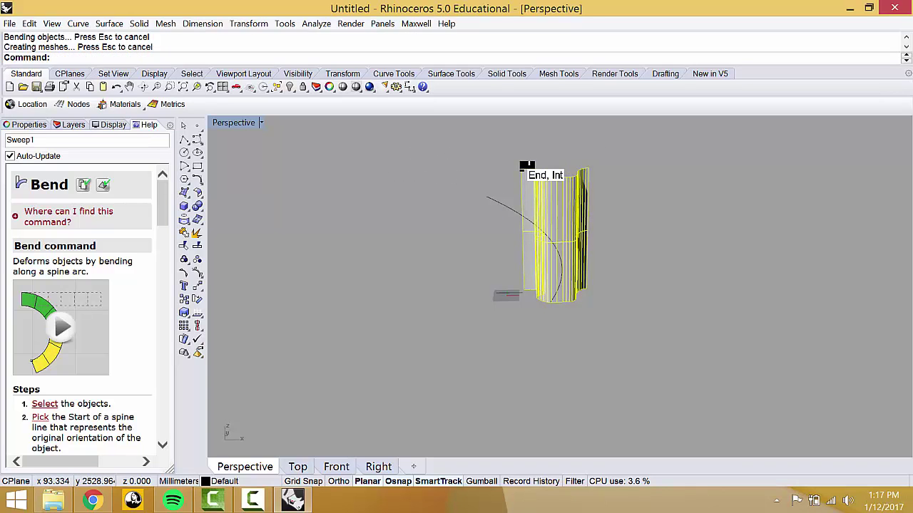
pyautogui.hotkey('ctrl', 'z')
pyautogui.hotkey('ctrl', 'z')
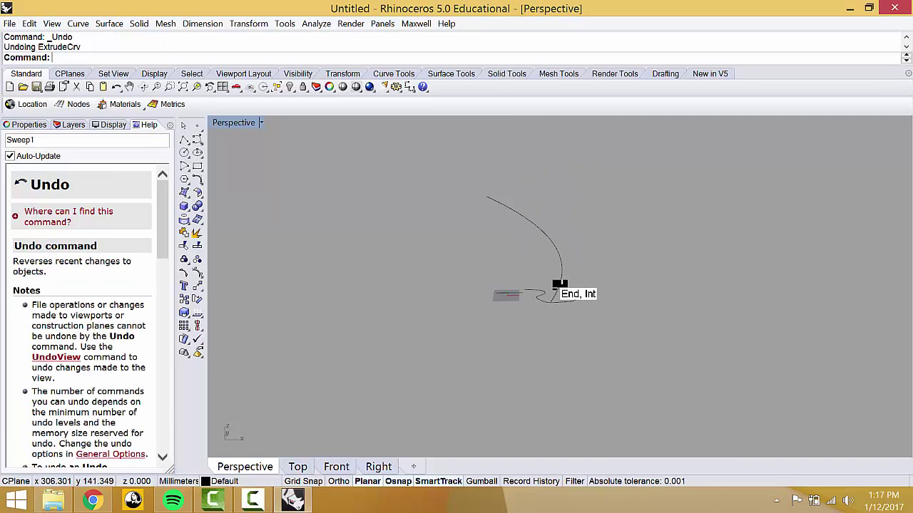
pyautogui.click(563, 294)
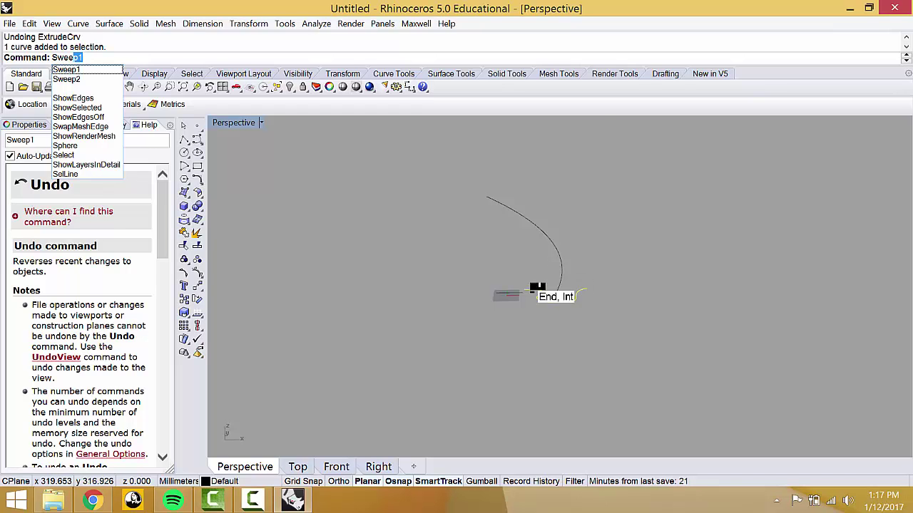
pyautogui.press('Return')
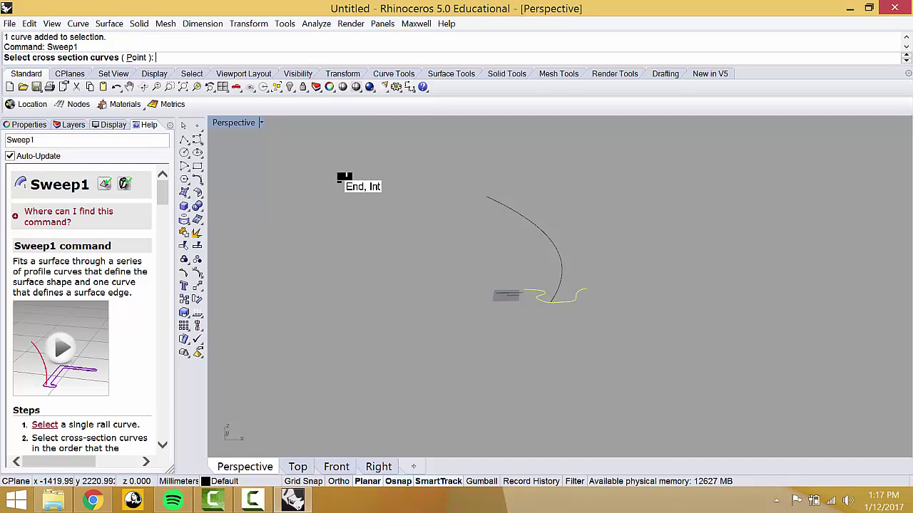
pyautogui.press('Escape')
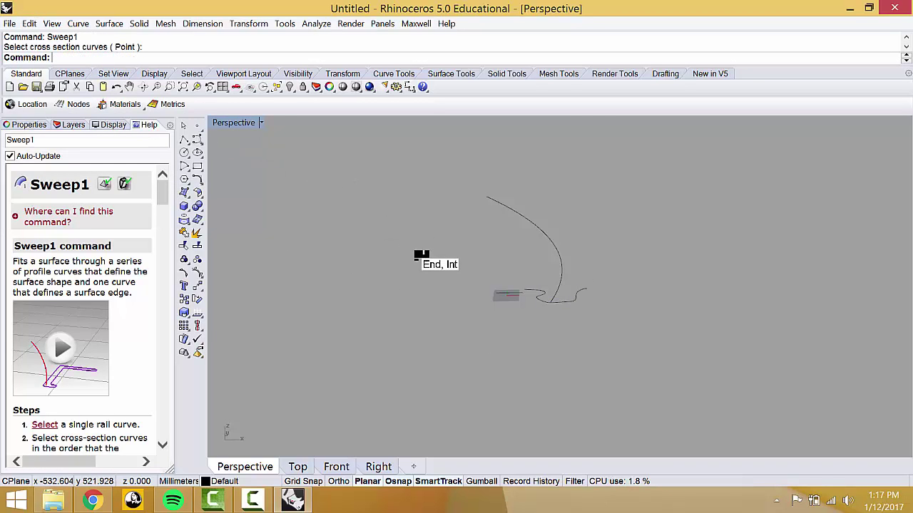
# Step: Sweep the wavy profile along the curved rail with Sweep1, using Freeform style and no cross-section simplification
pyautogui.press('Return')
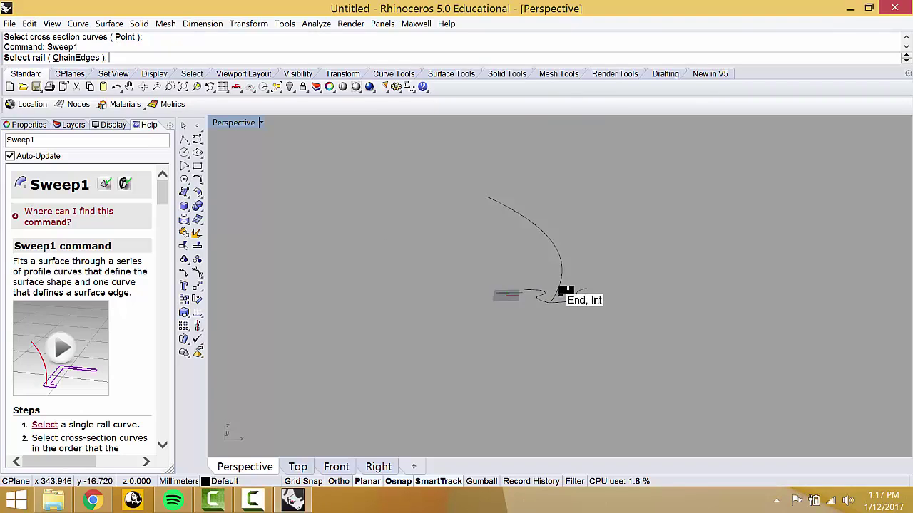
pyautogui.click(530, 222)
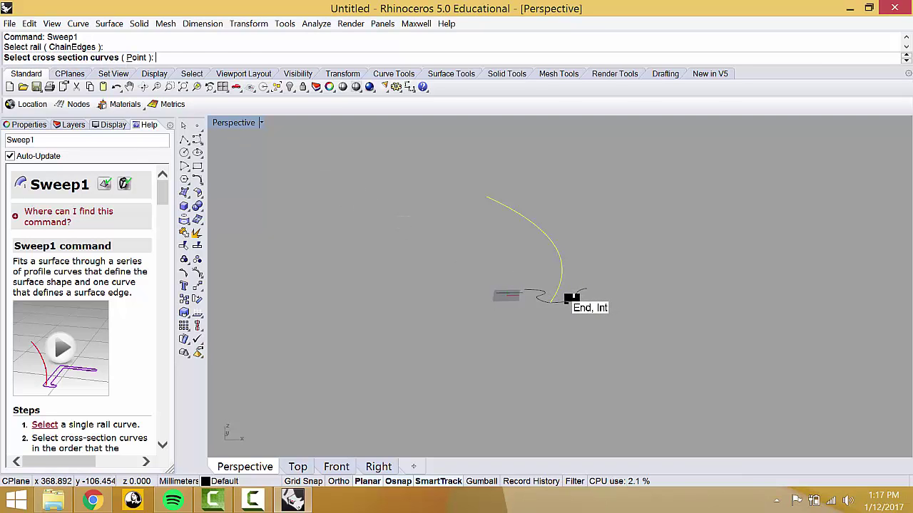
pyautogui.click(571, 298)
pyautogui.press('Return')
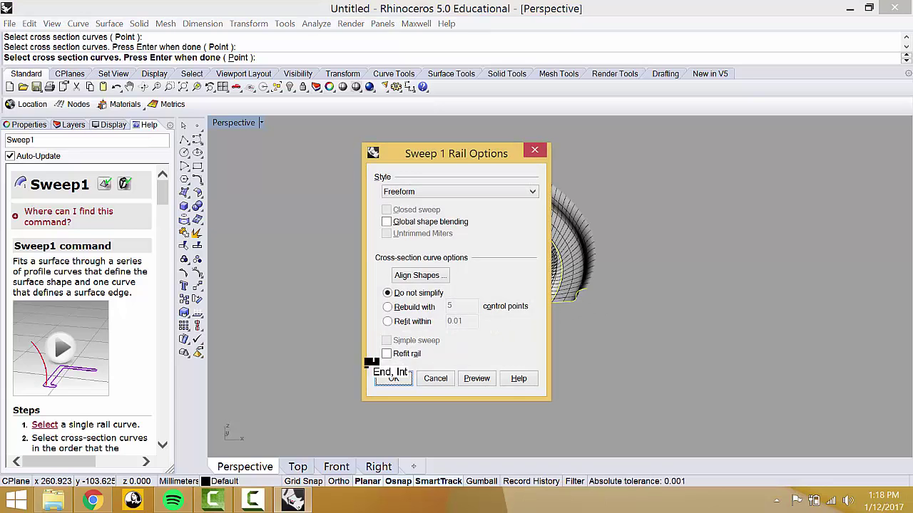
pyautogui.moveTo(433, 137); pyautogui.dragTo(207, 115)
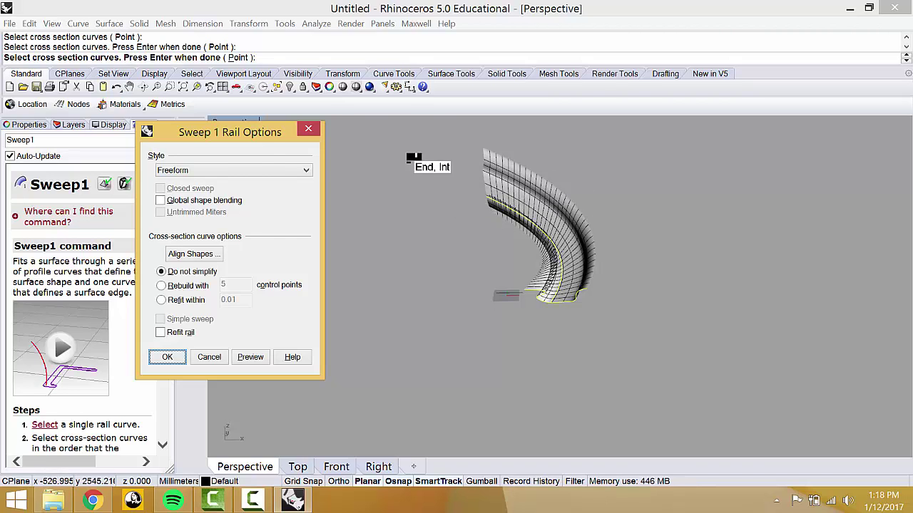
pyautogui.click(257, 170)
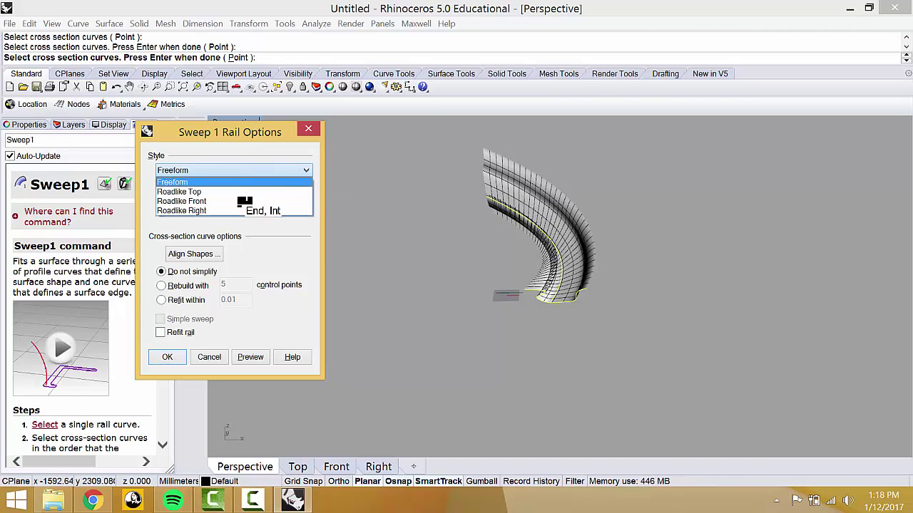
pyautogui.click(275, 238)
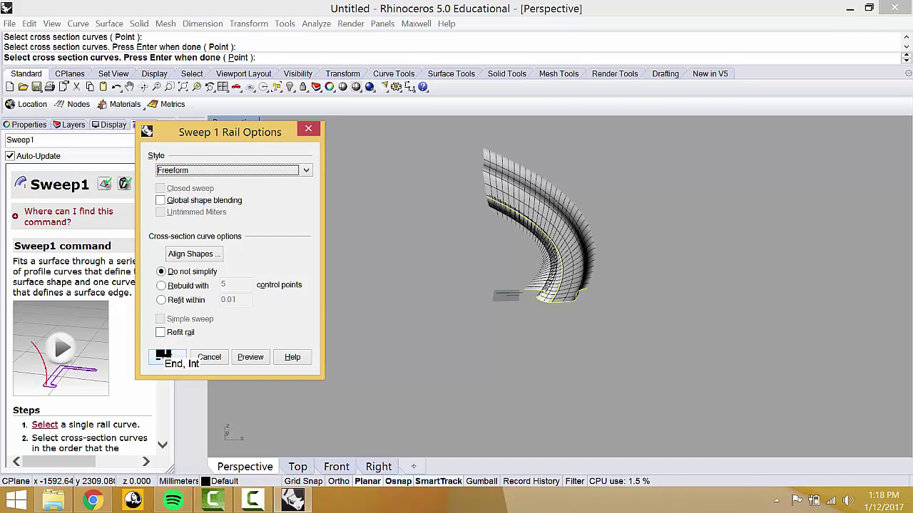
pyautogui.click(169, 358)
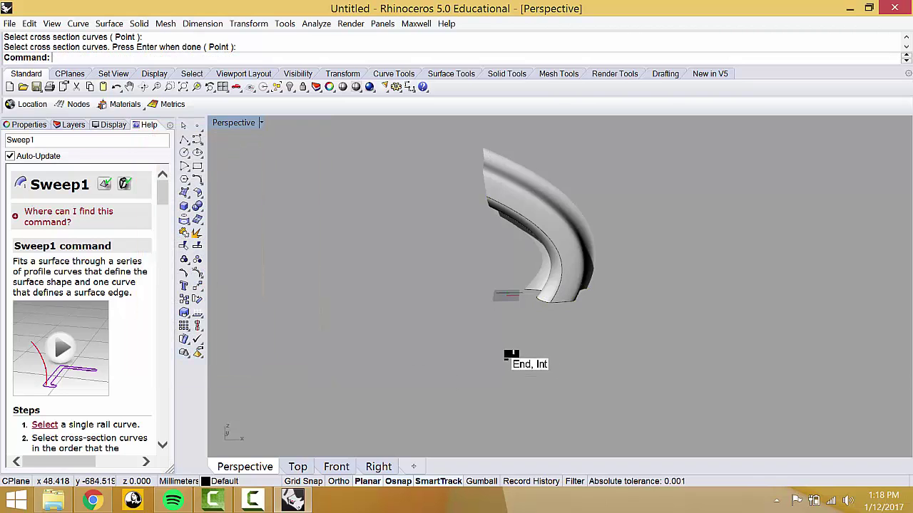
# Step: Copy the rail and profile curves straight down in the Top view to a clear area away from the swept surface
pyautogui.moveTo(452, 358); pyautogui.dragTo(559, 330, button='right')
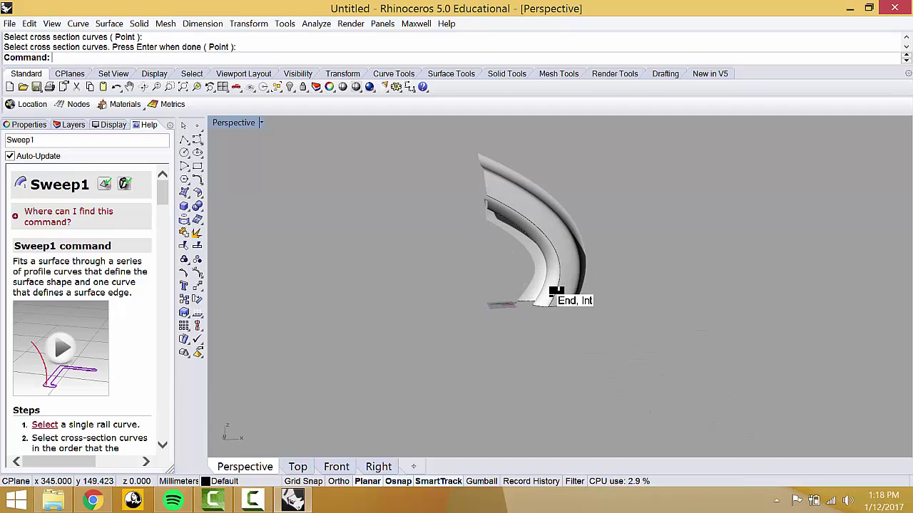
pyautogui.click(563, 253)
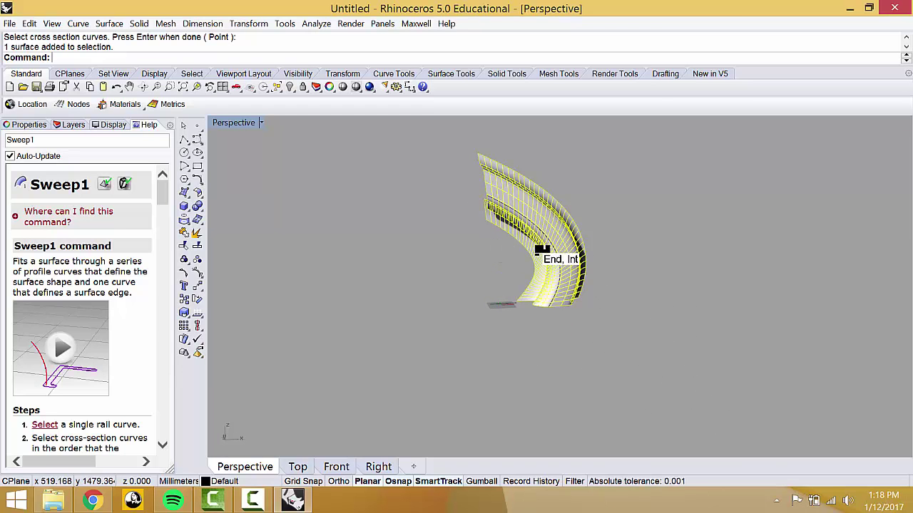
pyautogui.click(548, 241)
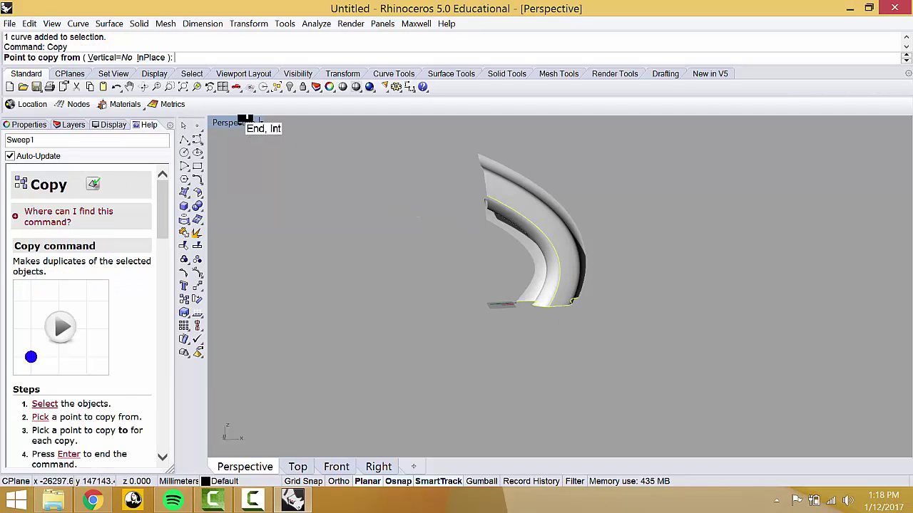
pyautogui.doubleClick(217, 123)
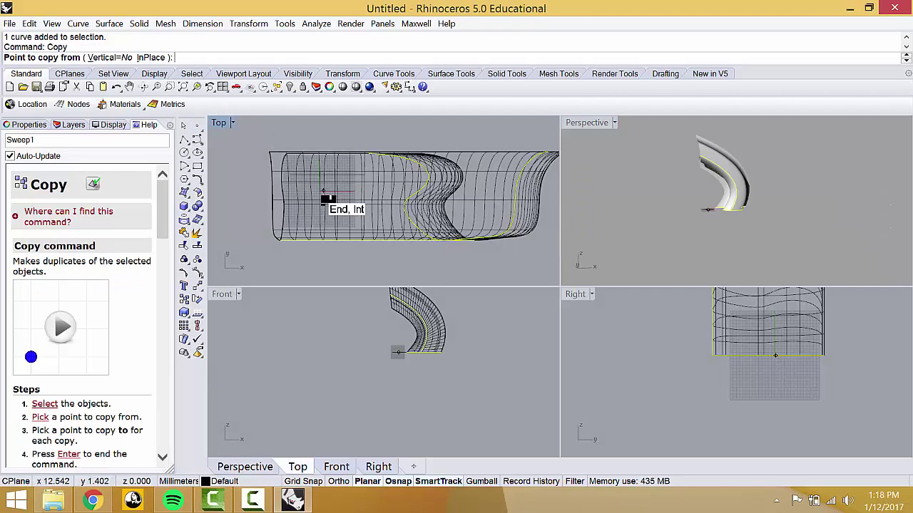
pyautogui.click(337, 164)
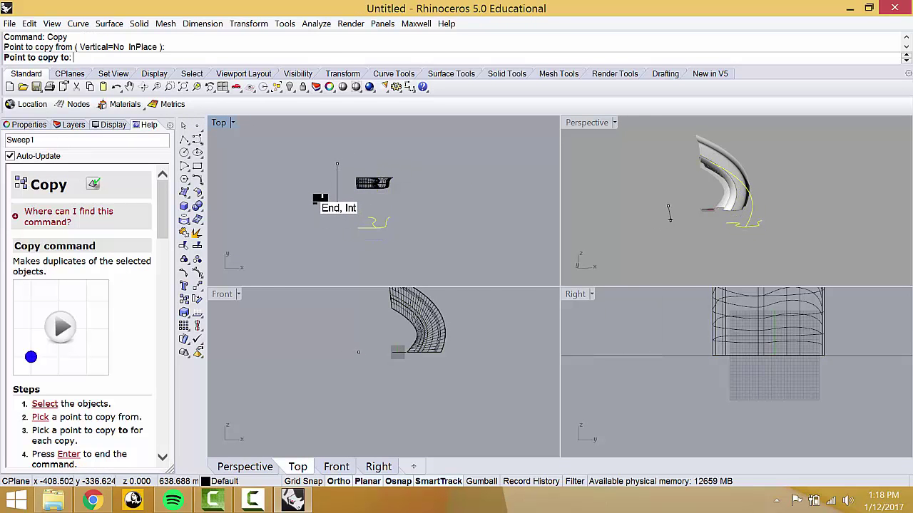
pyautogui.press('Escape')
# Step: Mirror the copied rail curve across a vertical plane through its base end on the profile, keeping the original
pyautogui.scroll(3, 320, 209)
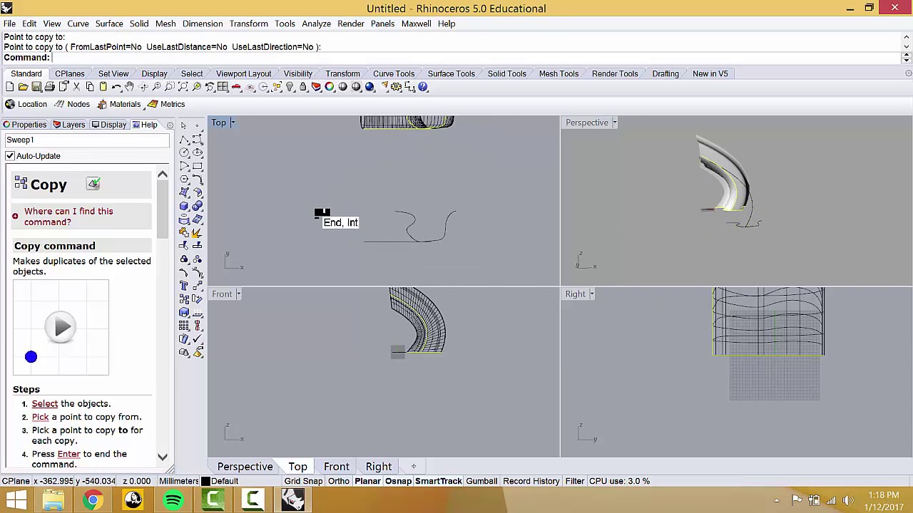
pyautogui.click(389, 239)
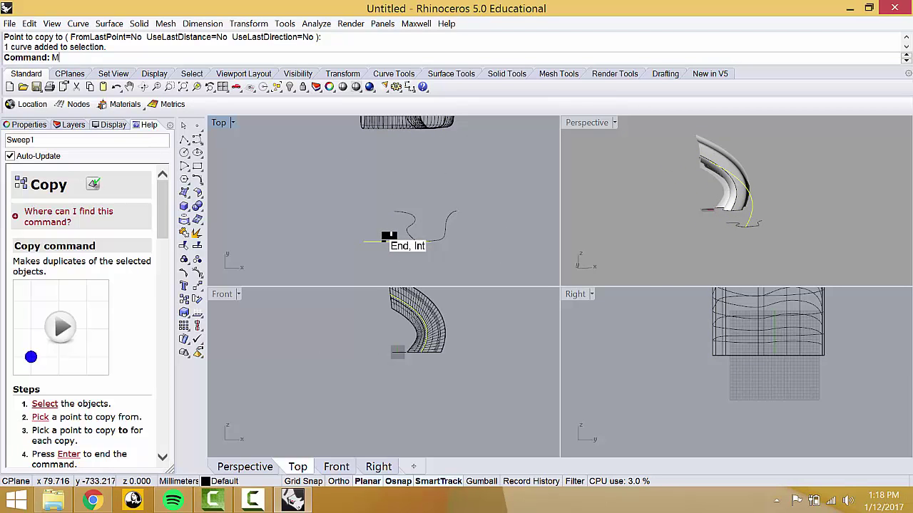
pyautogui.write('Mirror')
pyautogui.press('Return')
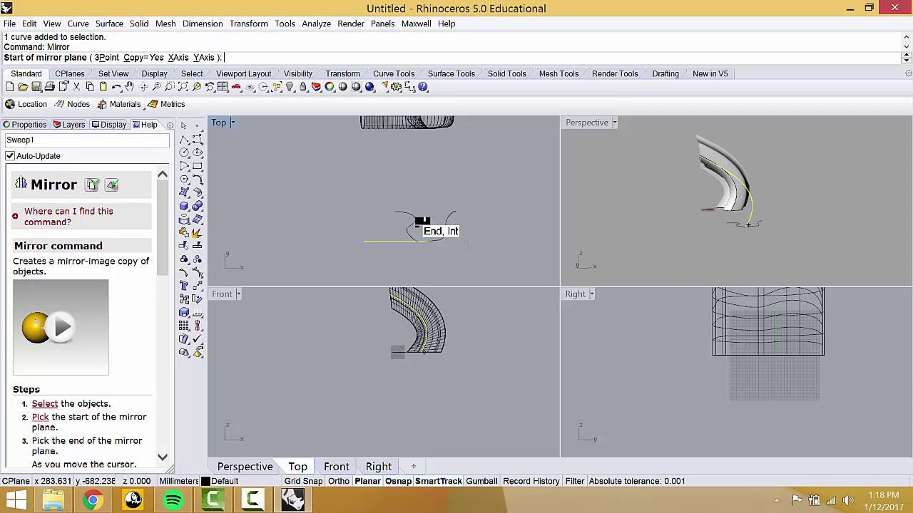
pyautogui.scroll(5, 421, 228)
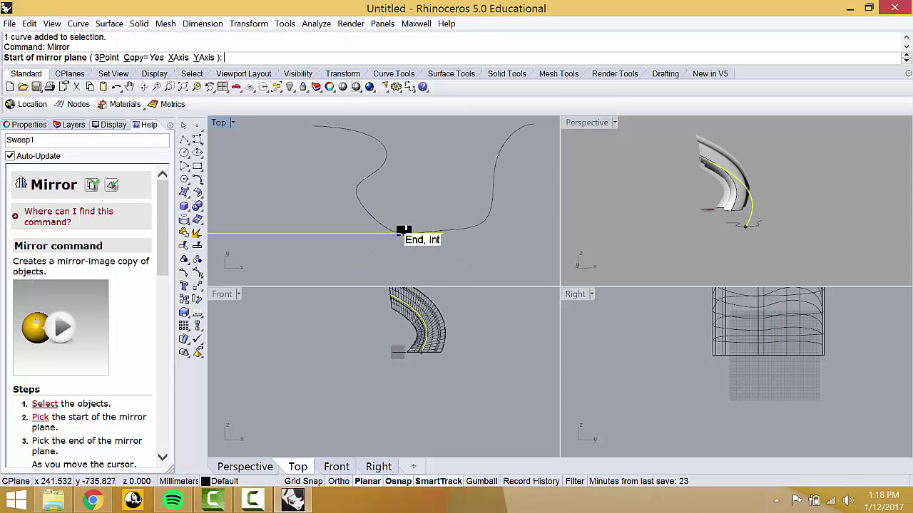
pyautogui.click(403, 232)
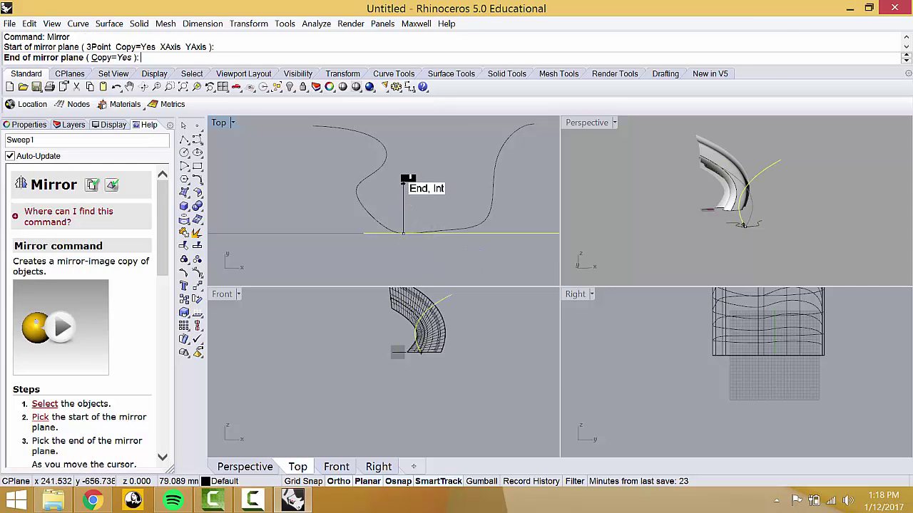
pyautogui.click(403, 179)
# Step: Move the original copied rail from its base end onto the right-hand side of the copied profile, using object snaps
pyautogui.moveTo(636, 204); pyautogui.dragTo(623, 243, button='right')
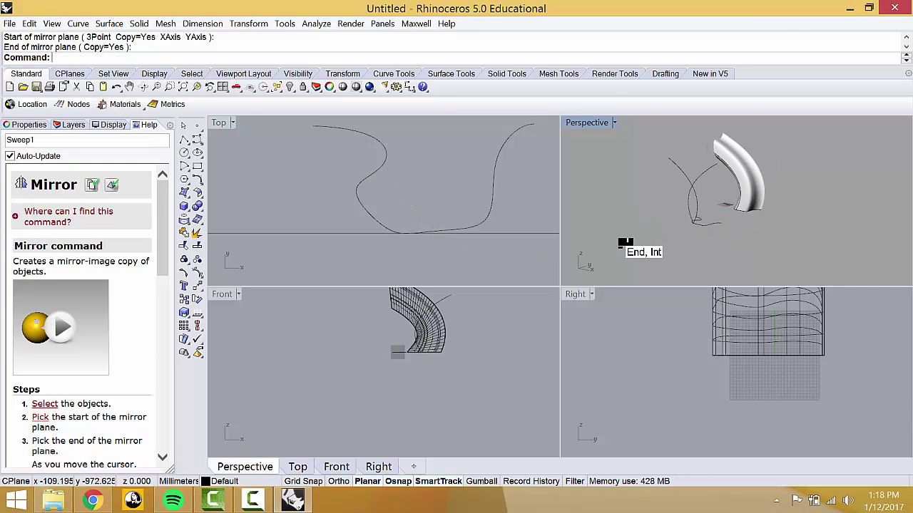
pyautogui.click(692, 214)
pyautogui.click(695, 216)
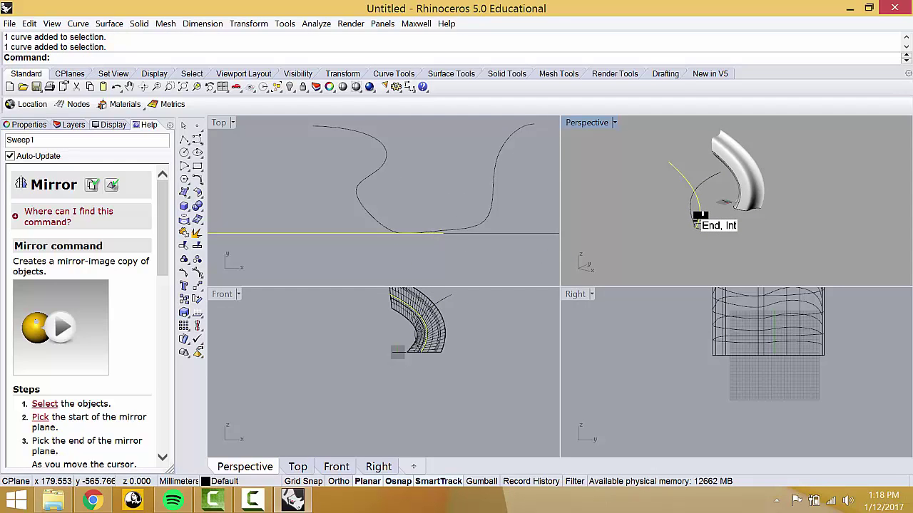
pyautogui.press('Return')
pyautogui.moveTo(695, 242); pyautogui.dragTo(668, 216, button='right')
pyautogui.click(673, 213)
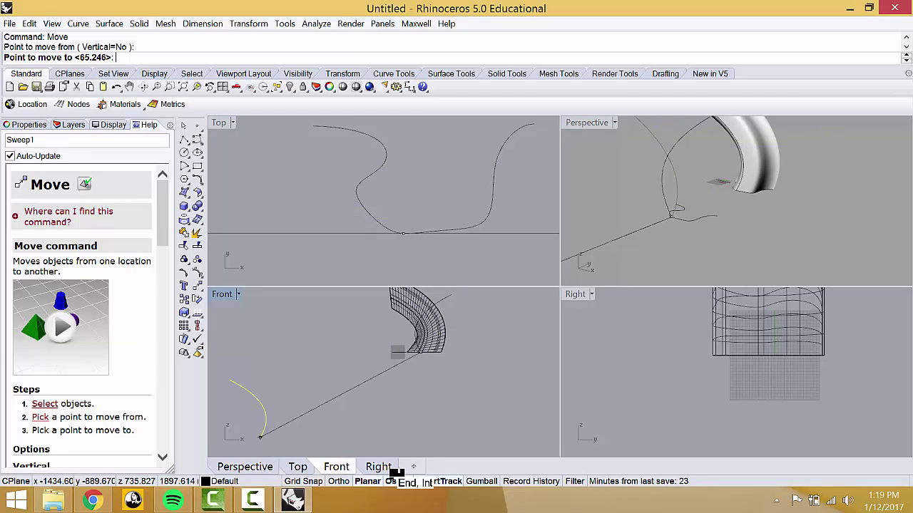
pyautogui.click(392, 478)
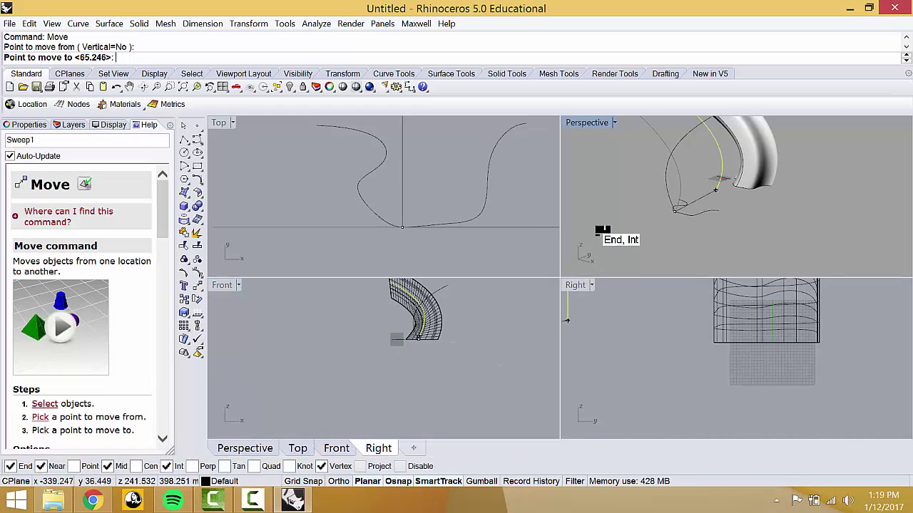
pyautogui.click(485, 199)
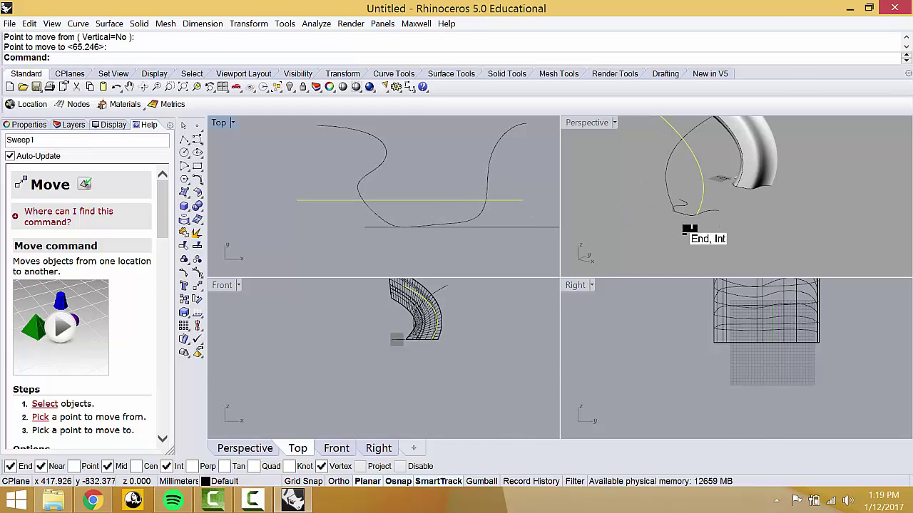
# Step: Rotate the moved rail by about 242 degrees around its base end on the profile so that it leans outward
pyautogui.moveTo(750, 327); pyautogui.dragTo(747, 318, button='right')
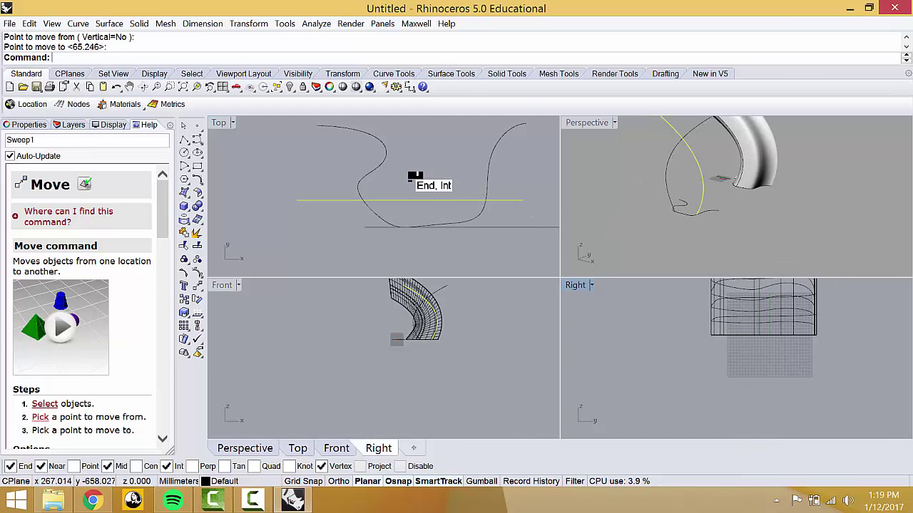
pyautogui.scroll(-3, 399, 187)
pyautogui.moveTo(605, 195); pyautogui.dragTo(744, 167, button='right')
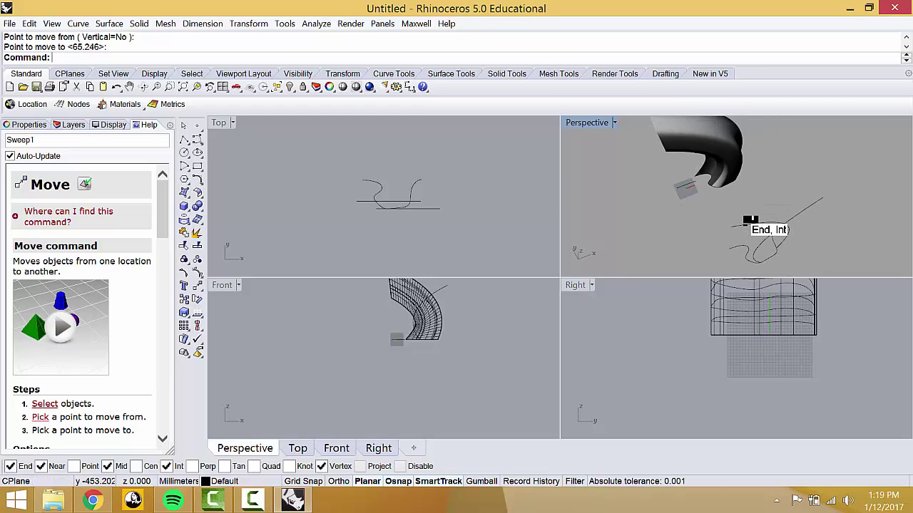
pyautogui.click(749, 220)
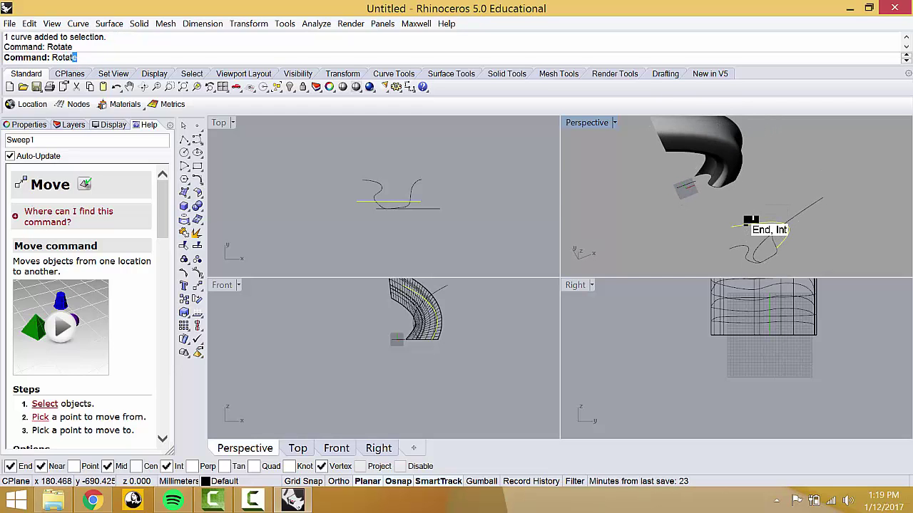
pyautogui.press('Return')
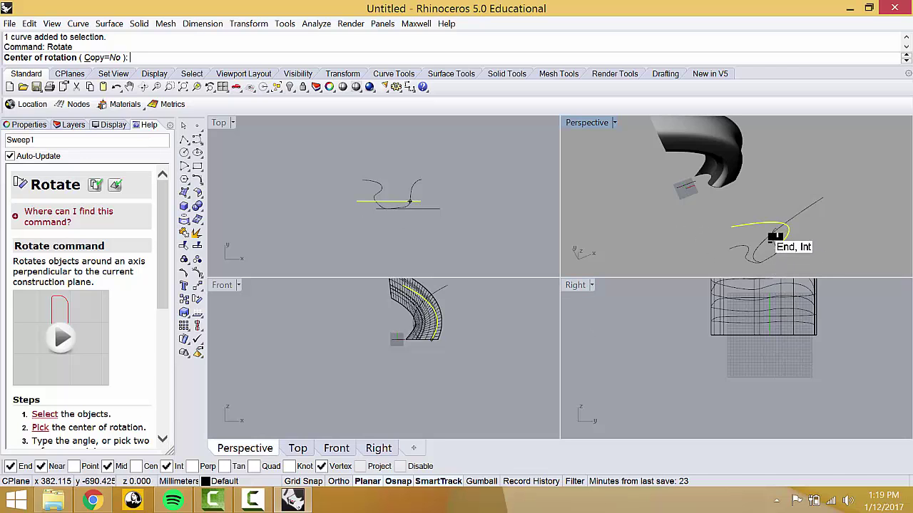
pyautogui.click(773, 240)
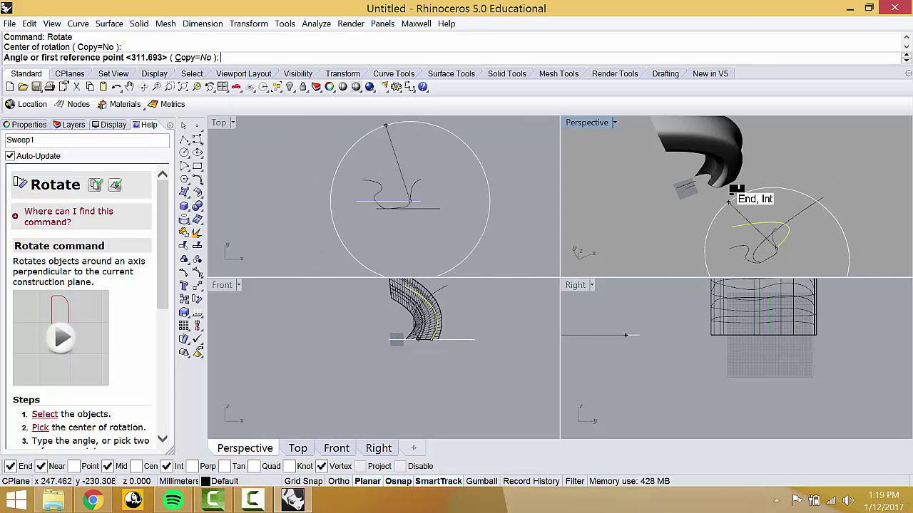
pyautogui.click(707, 267)
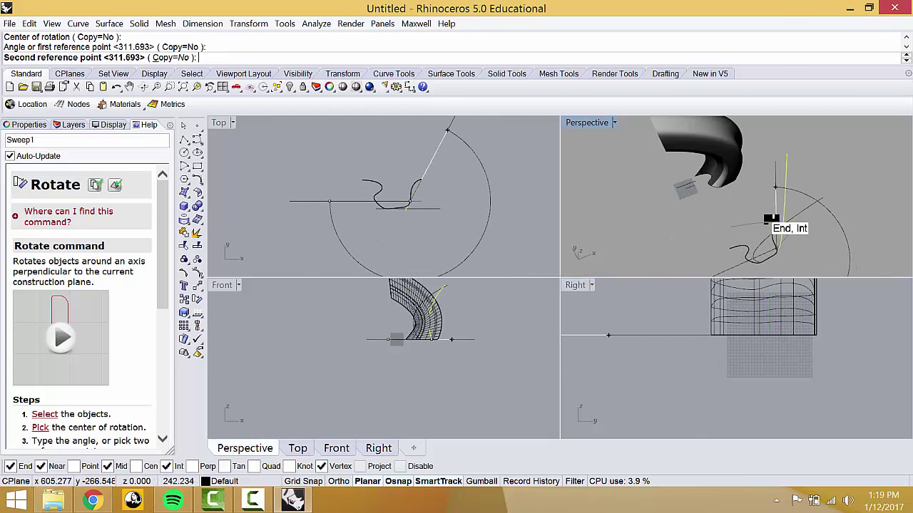
pyautogui.click(776, 222)
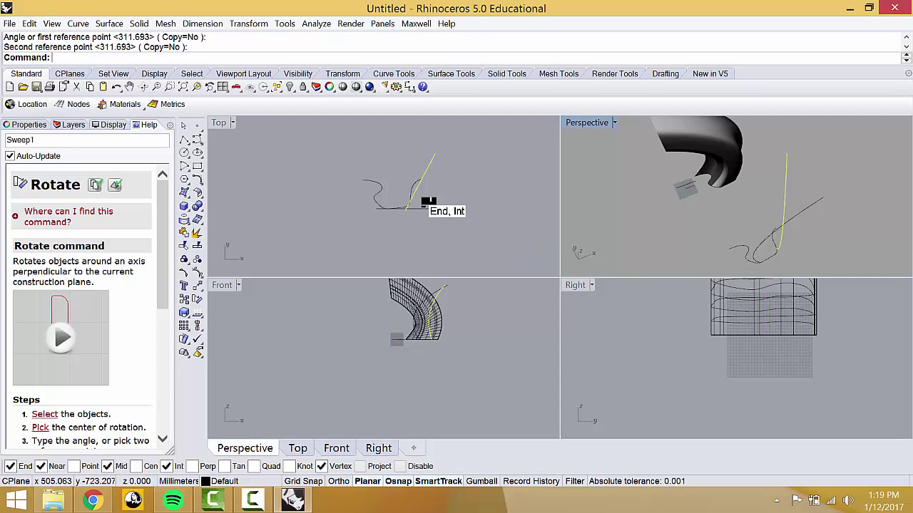
# Step: Rotate the mirrored rail around its base end on the profile so that it leans toward the upper left in the Top view
pyautogui.click(404, 209)
pyautogui.press('Return')
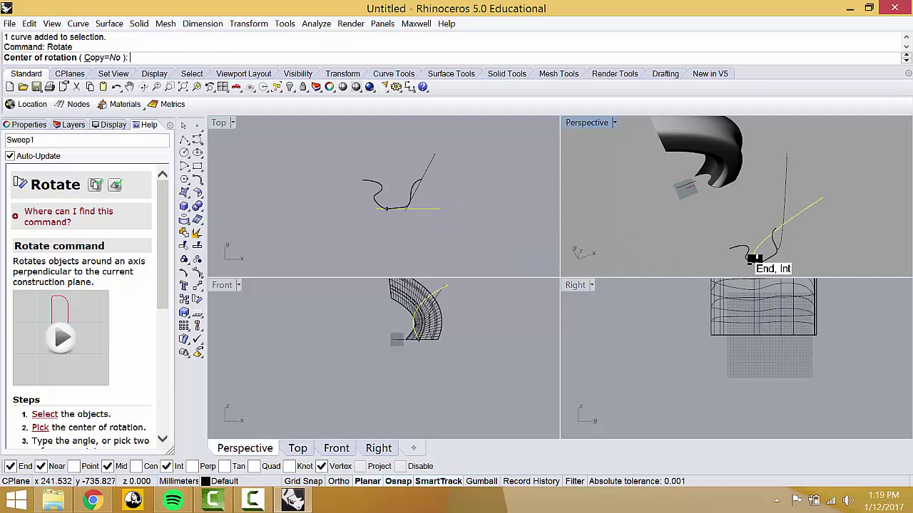
pyautogui.click(758, 259)
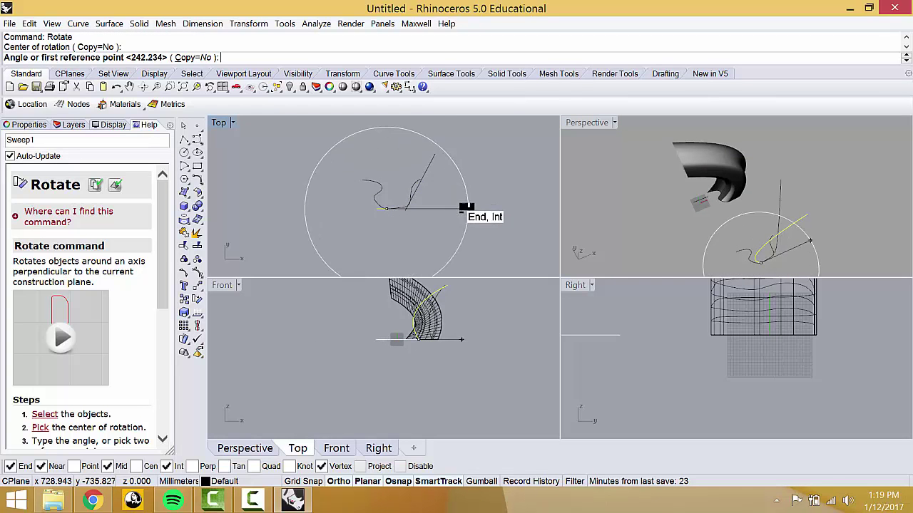
pyautogui.click(468, 208)
pyautogui.click(338, 151)
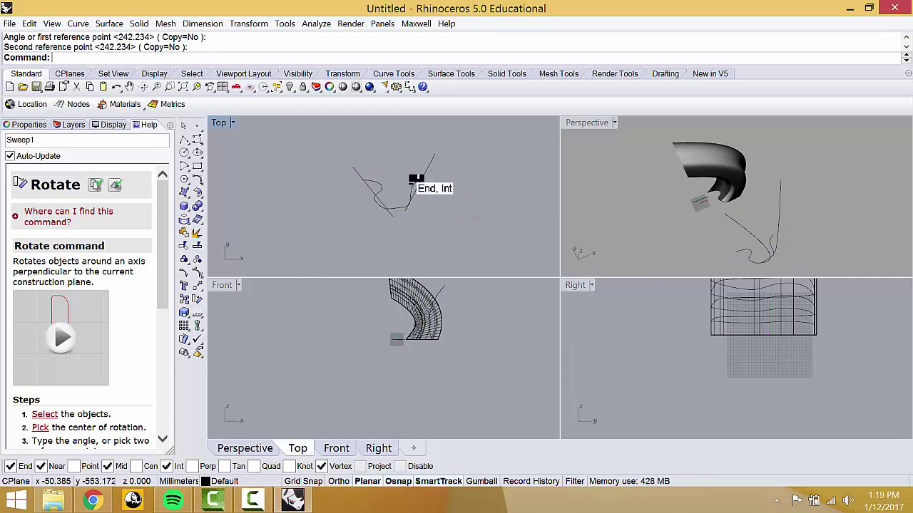
# Step: Try a Sweep2 of the copied profile along the two leaning rails in the Perspective view, and undo it
pyautogui.click(674, 242)
pyautogui.moveTo(676, 241); pyautogui.dragTo(596, 167, button='right')
pyautogui.doubleClick(571, 122)
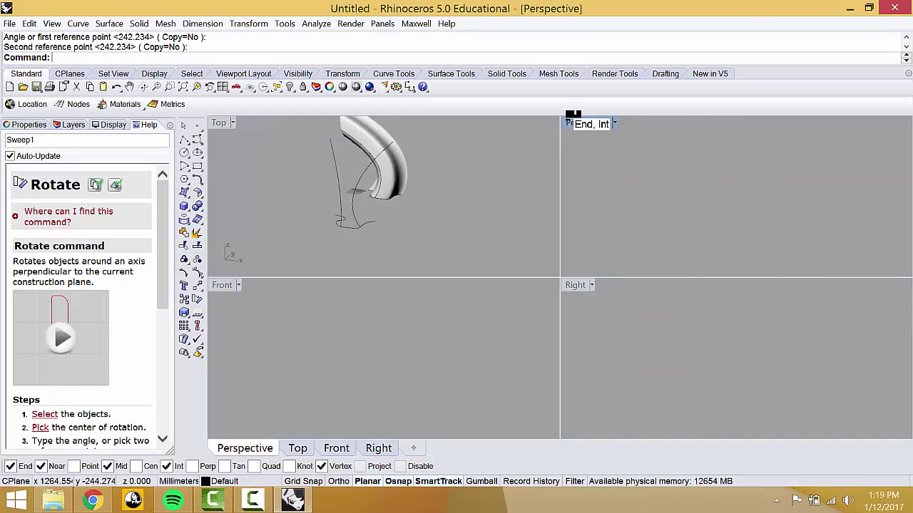
pyautogui.moveTo(512, 225); pyautogui.dragTo(538, 230, button='right')
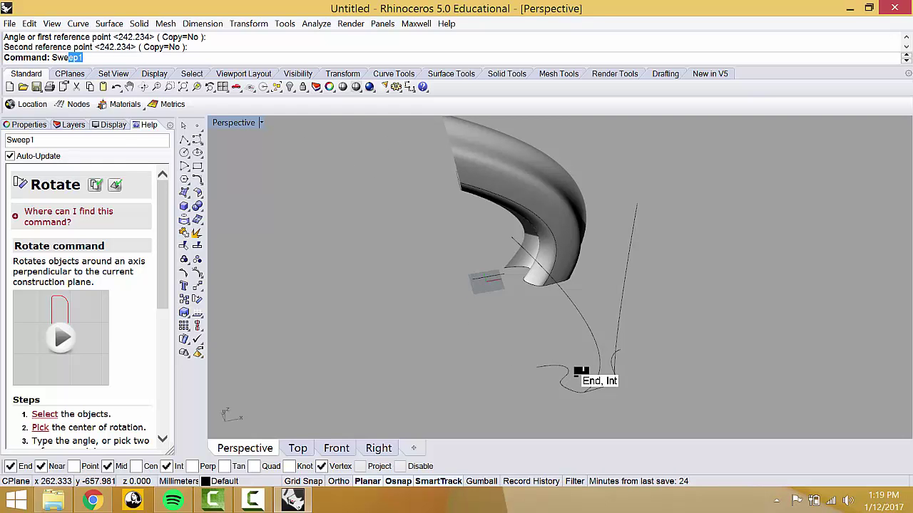
pyautogui.write('p2')
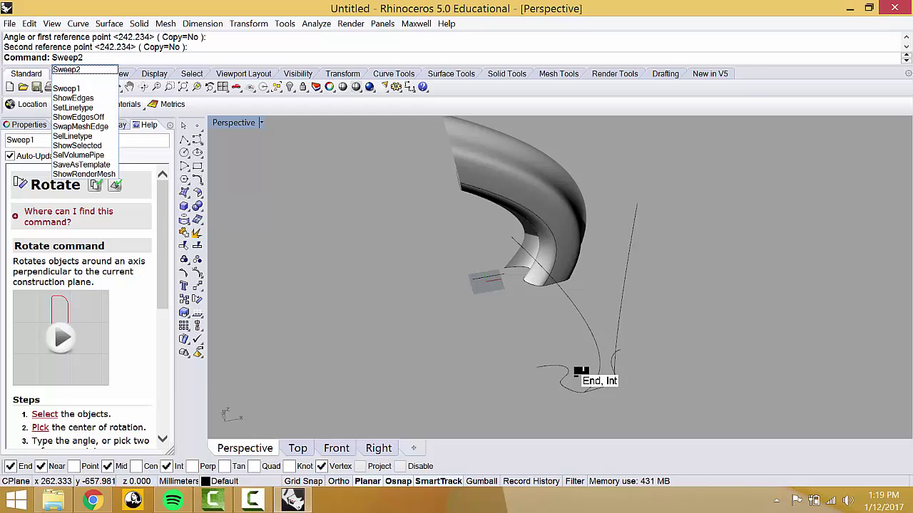
pyautogui.press('Return')
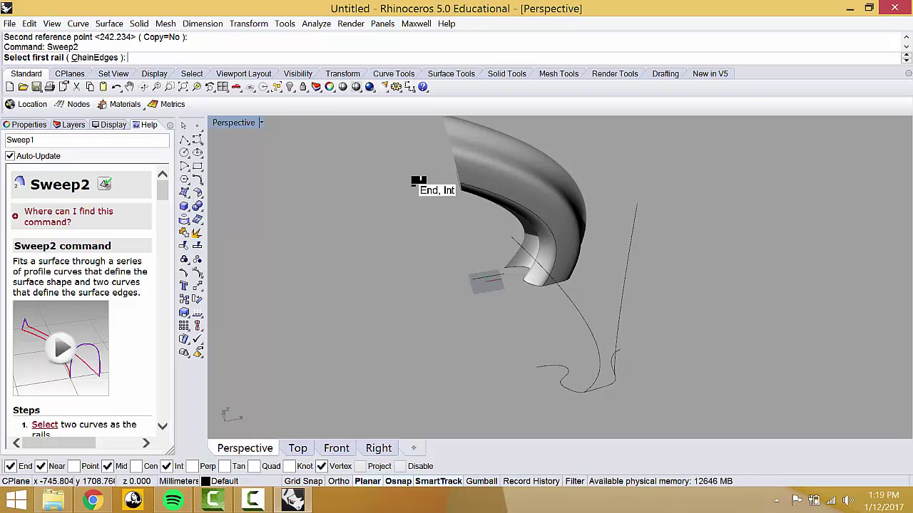
pyautogui.click(583, 309)
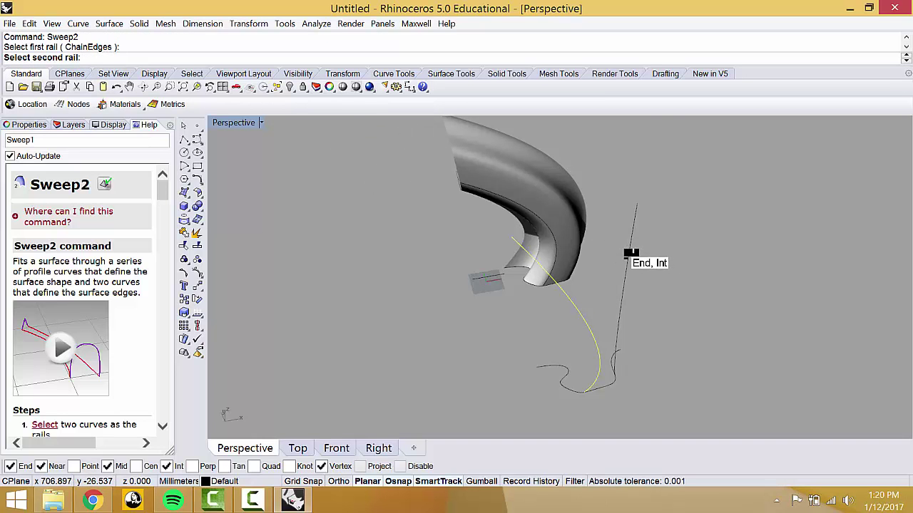
pyautogui.click(628, 251)
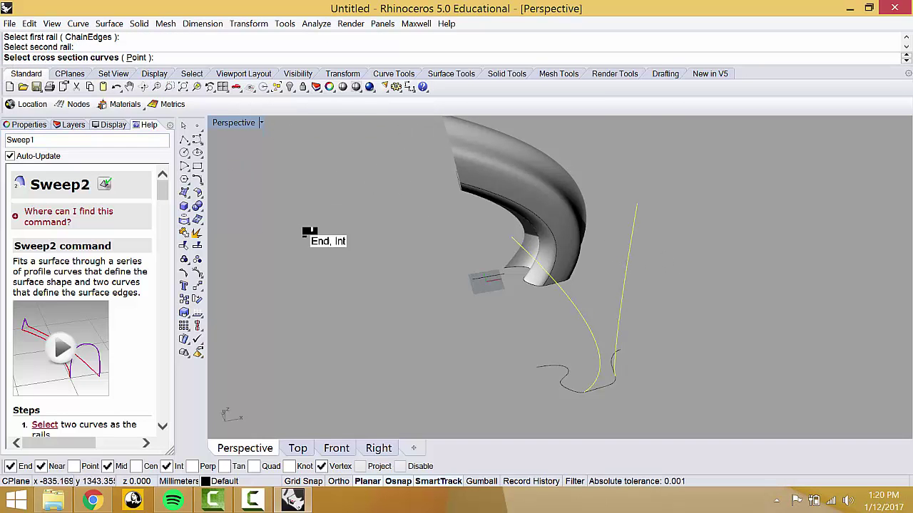
pyautogui.click(555, 365)
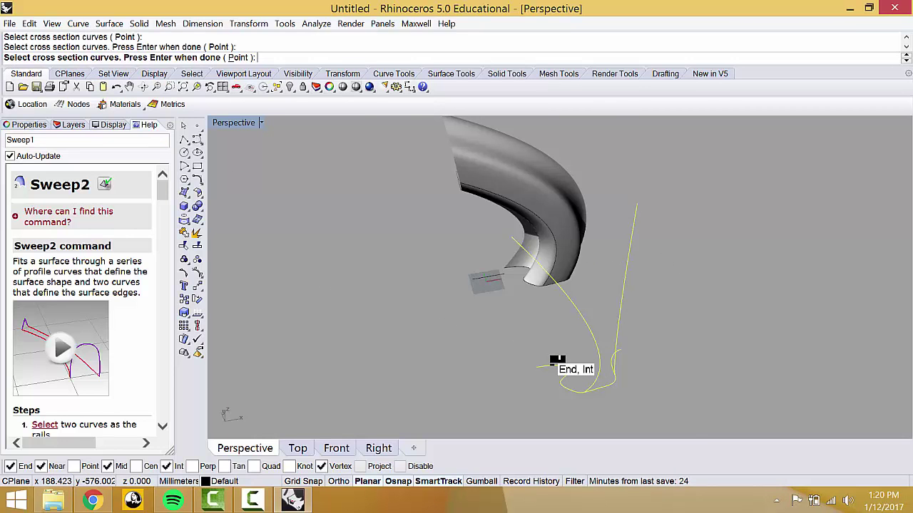
pyautogui.press('Return')
pyautogui.click(392, 356)
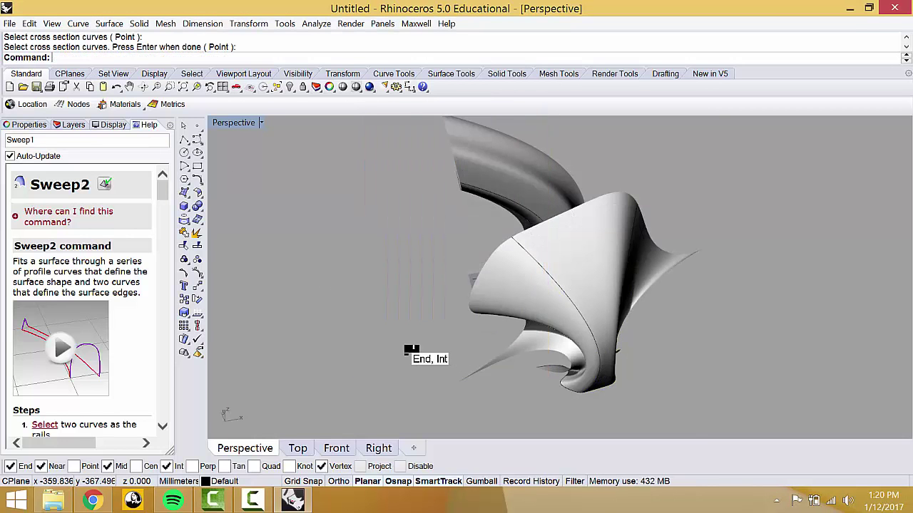
pyautogui.moveTo(495, 366)
pyautogui.mouseDown(button='right')
pyautogui.moveTo(570, 292)
pyautogui.moveTo(488, 246)
pyautogui.moveTo(341, 252)
pyautogui.moveTo(223, 325)
pyautogui.moveTo(264, 271)
pyautogui.moveTo(449, 344)
pyautogui.moveTo(489, 320)
pyautogui.moveTo(475, 325)
pyautogui.moveTo(549, 306)
pyautogui.moveTo(500, 364)
pyautogui.mouseUp(button='right')
pyautogui.hotkey('ctrl', 'z')
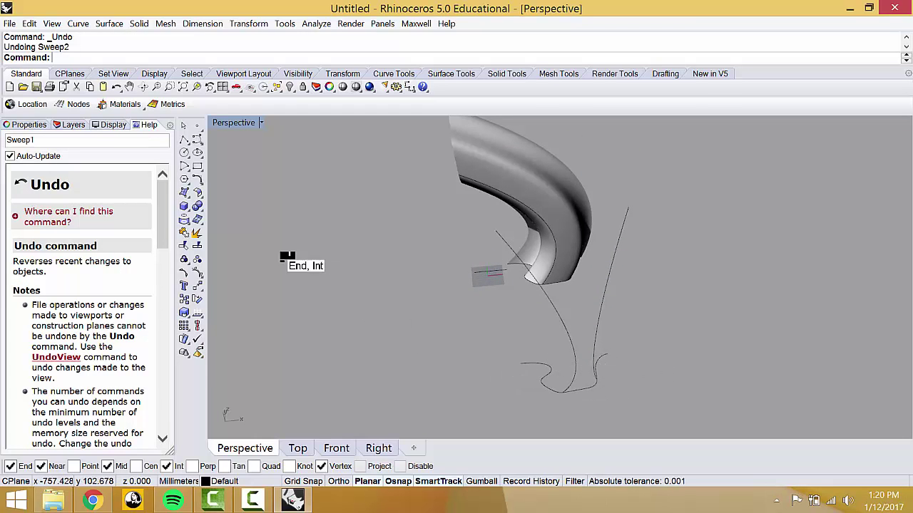
# Step: Draw a straight single-segment polyline connecting the upper ends of the two rails, using end snaps
pyautogui.click(184, 139)
pyautogui.moveTo(434, 247); pyautogui.dragTo(520, 270, button='right')
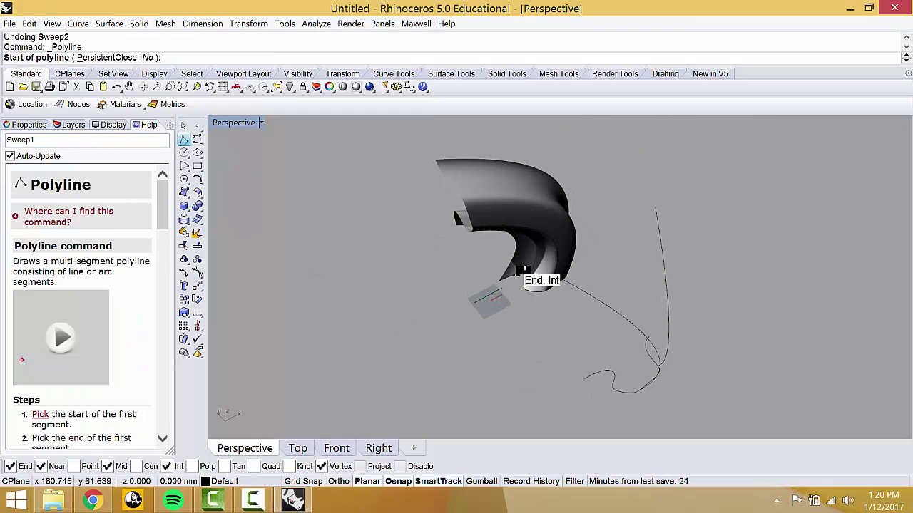
pyautogui.click(564, 277)
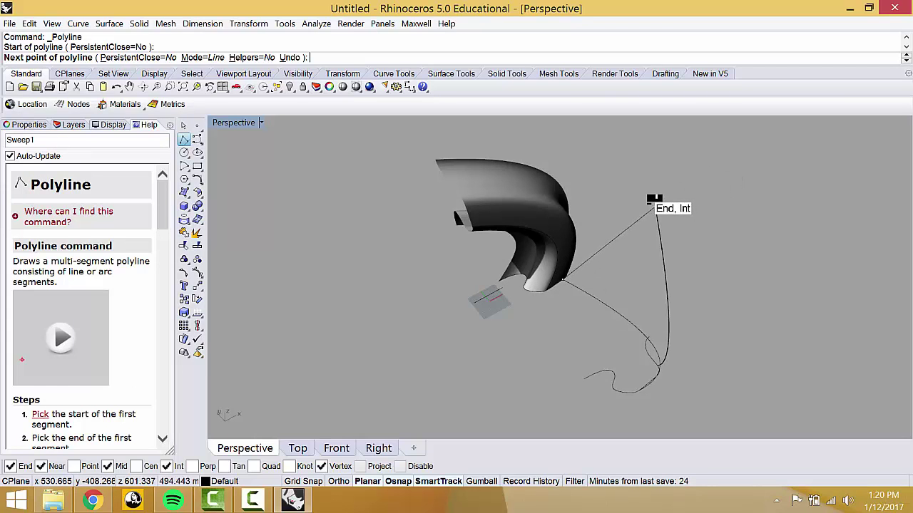
pyautogui.click(655, 201)
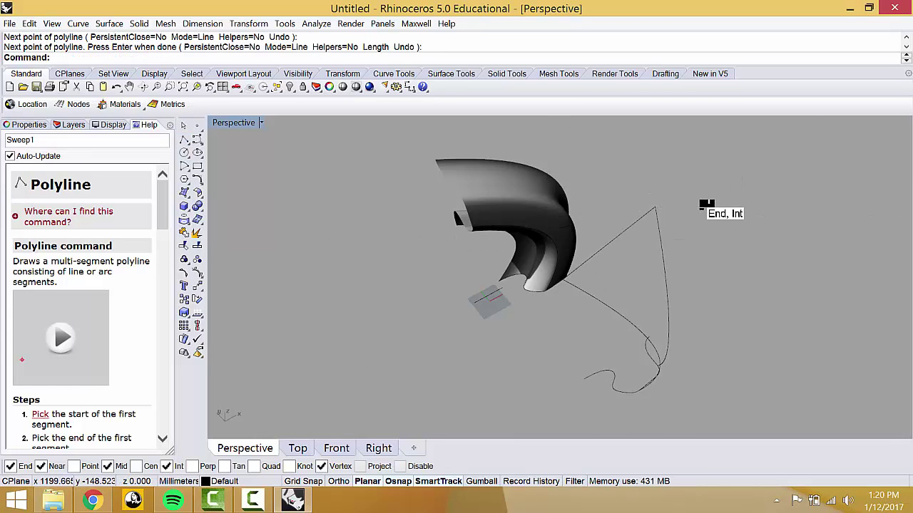
# Step: Create a Sweep2 surface along both rails, using the copied profile and the straight top line as cross sections, with Do not simplify
pyautogui.moveTo(704, 318); pyautogui.dragTo(673, 265, button='right')
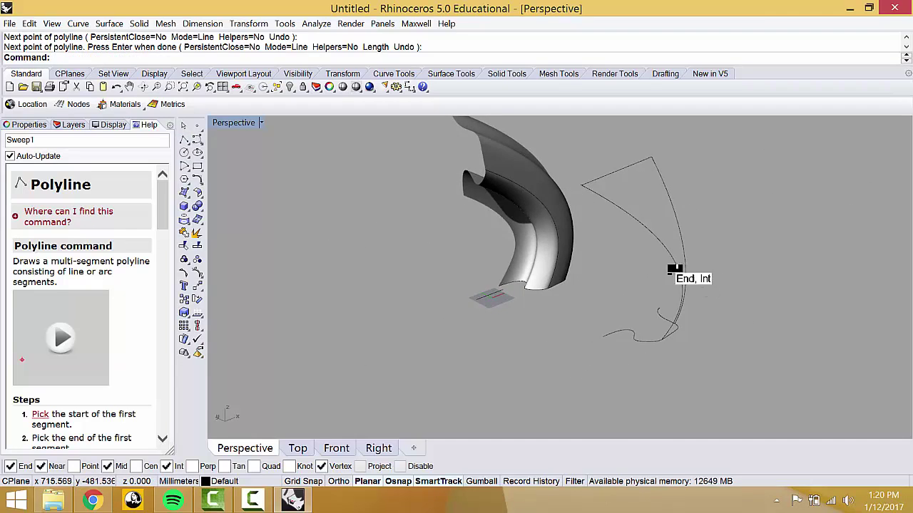
pyautogui.rightClick(642, 258)
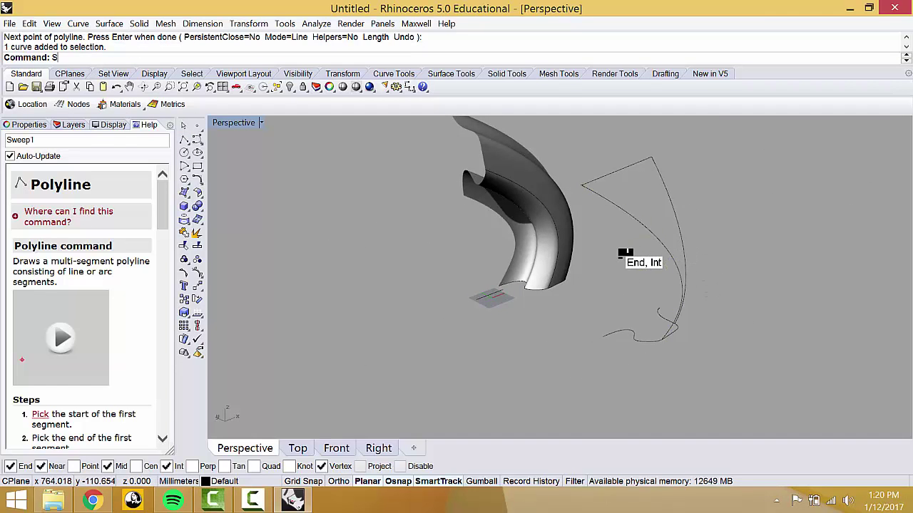
pyautogui.write('2')
pyautogui.press('Return')
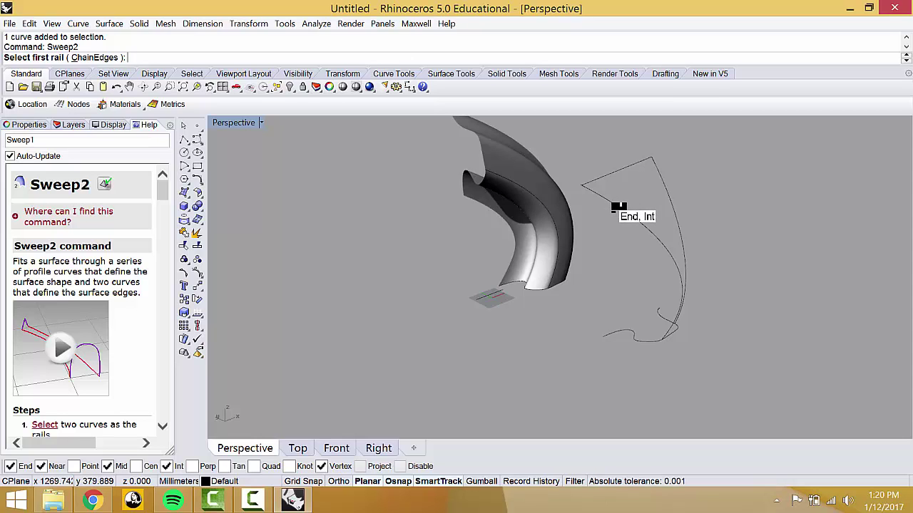
pyautogui.click(613, 206)
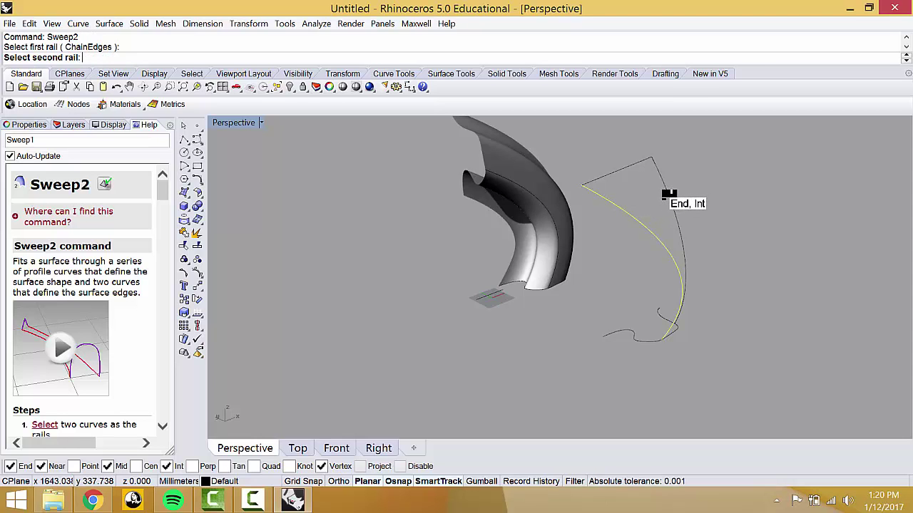
pyautogui.click(666, 195)
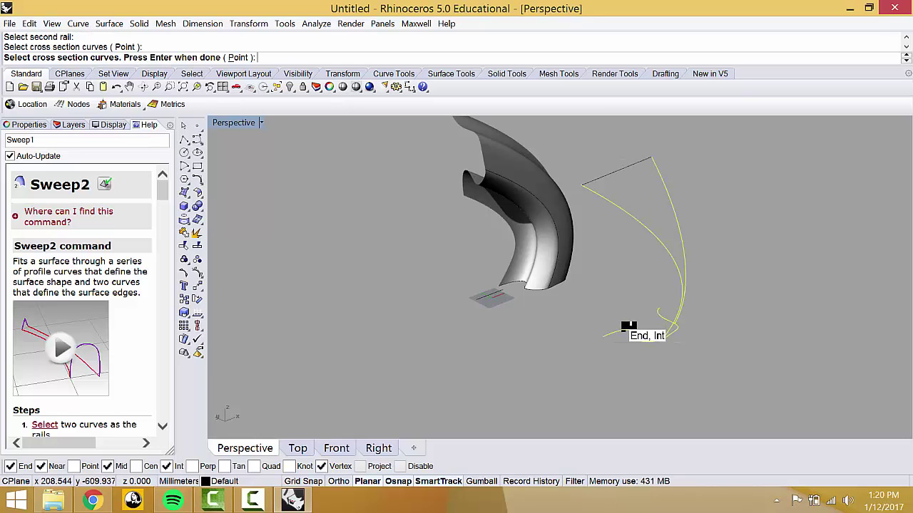
pyautogui.click(594, 173)
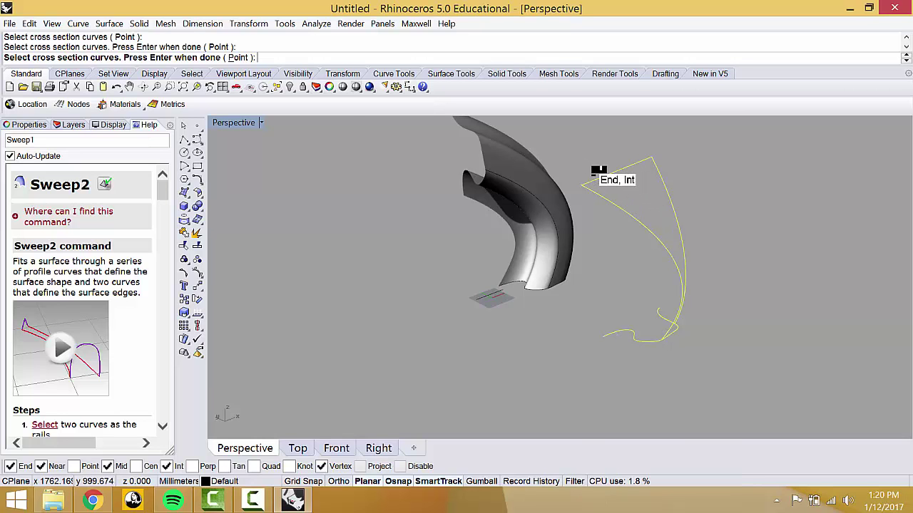
pyautogui.press('Return')
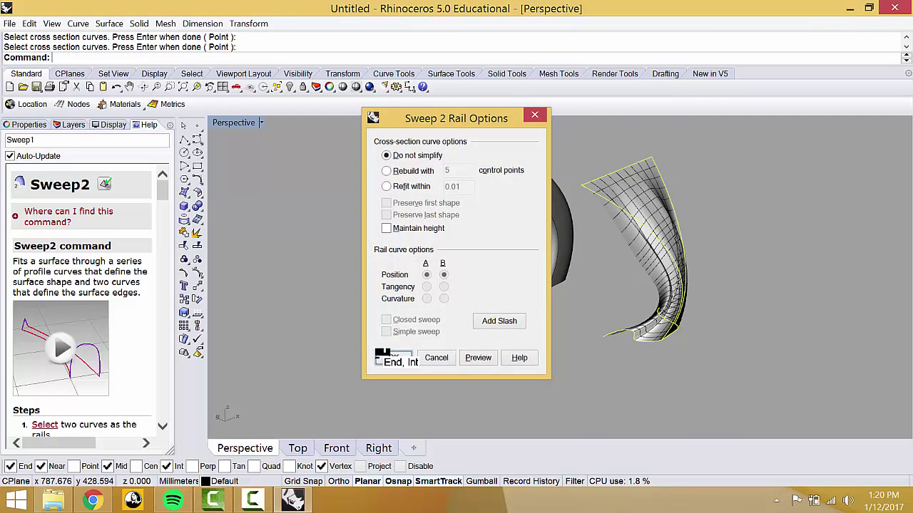
pyautogui.click(382, 357)
# Step: Delete the two-rail swept surface, keeping the rails, the profile and the top line
pyautogui.moveTo(648, 289); pyautogui.dragTo(540, 278, button='right')
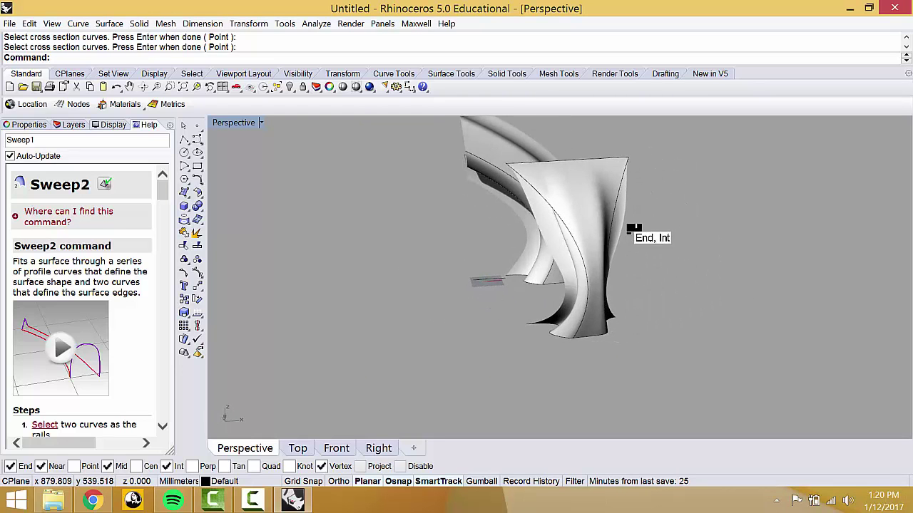
pyautogui.moveTo(636, 230); pyautogui.dragTo(515, 286, button='right')
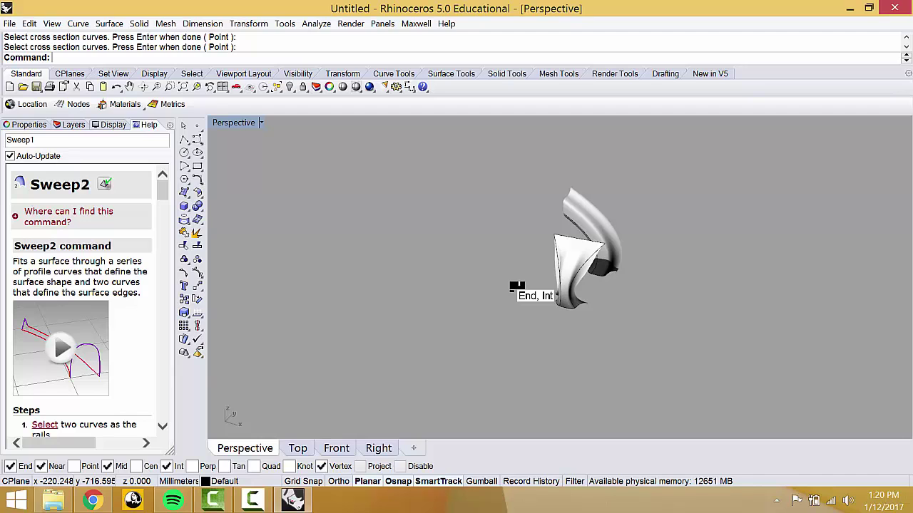
pyautogui.click(567, 255)
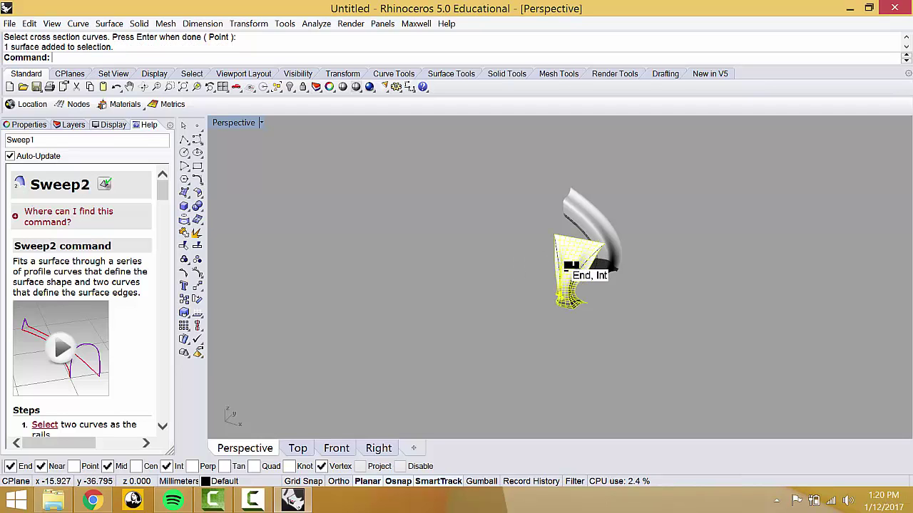
pyautogui.press('Delete')
# Step: Loft a surface between the copied profile and the straight top line, using the Normal style and Do not simplify
pyautogui.scroll(3, 570, 305)
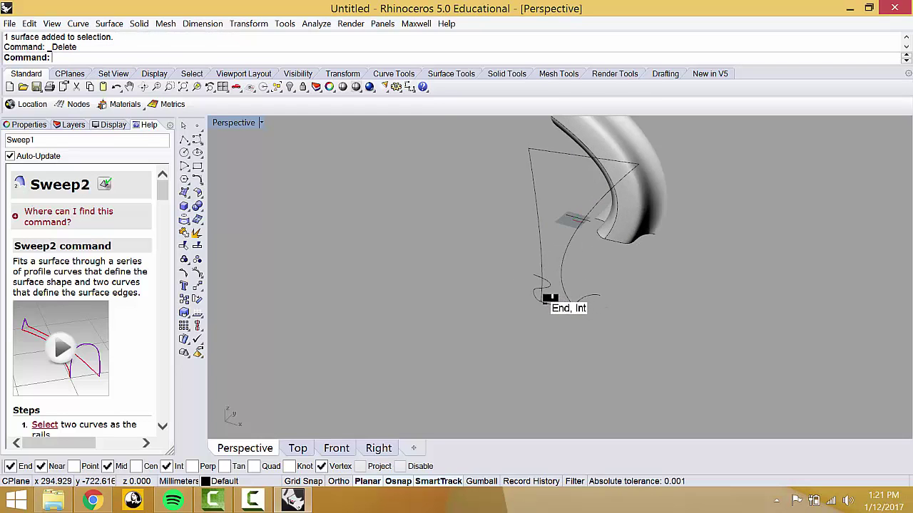
pyautogui.click(548, 299)
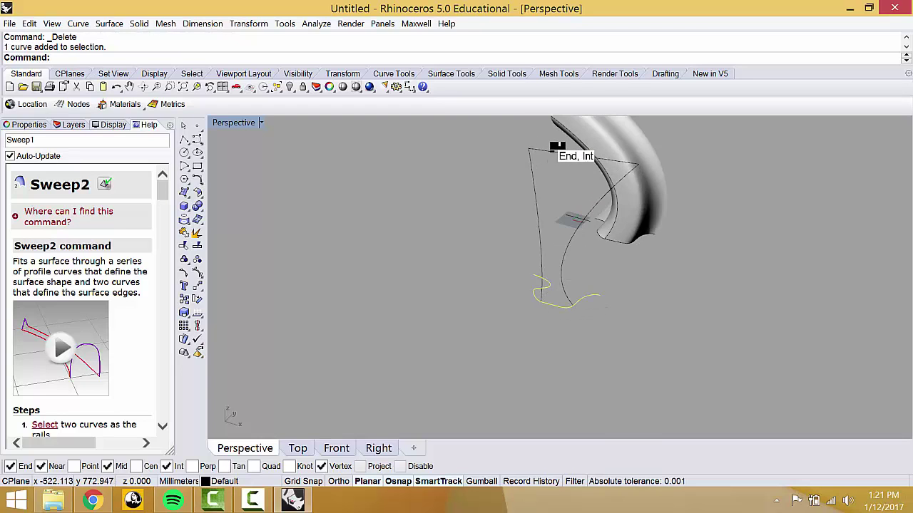
pyautogui.write('of')
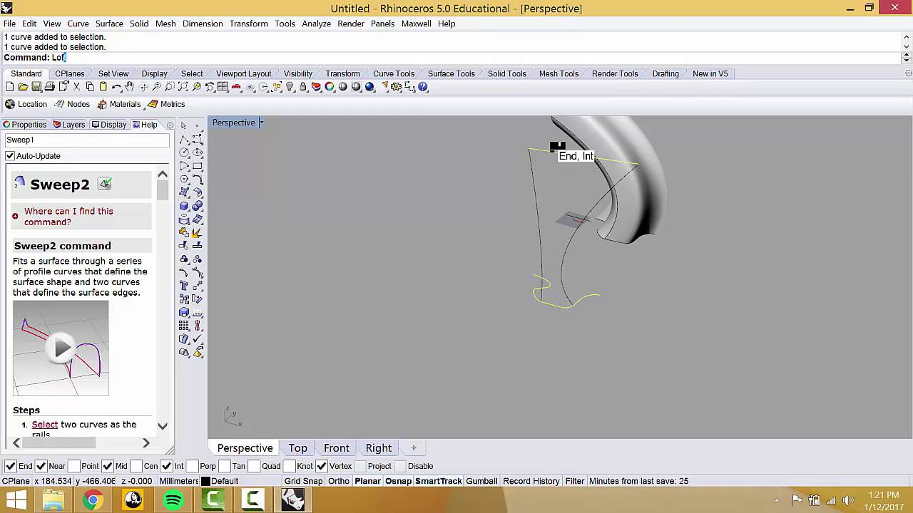
pyautogui.write('t')
pyautogui.press('Return')
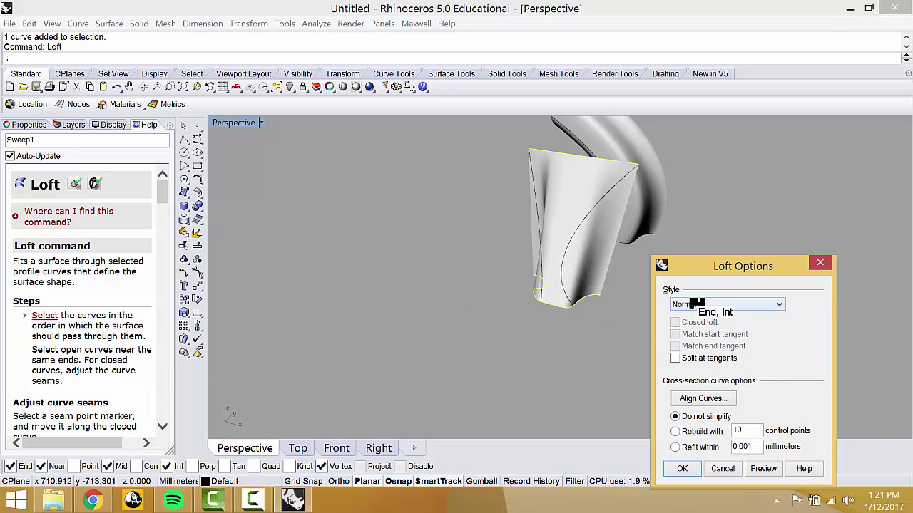
pyautogui.click(678, 303)
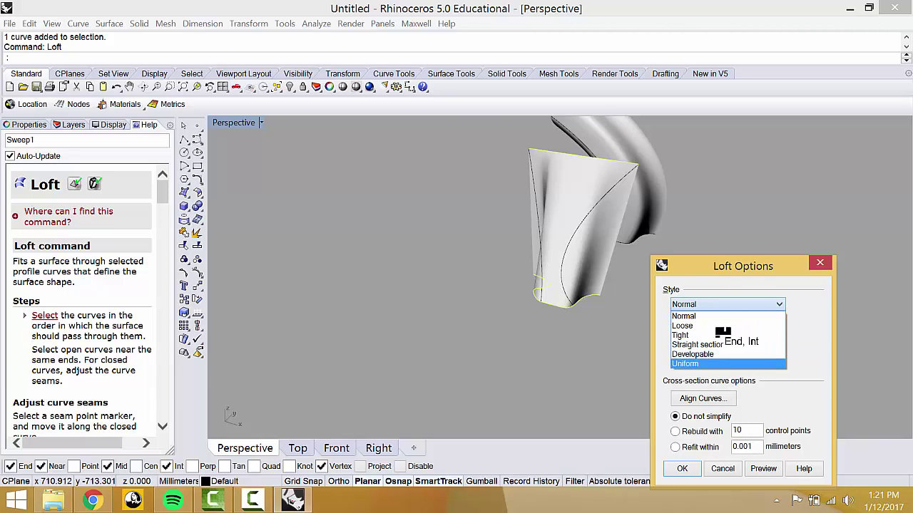
pyautogui.click(696, 344)
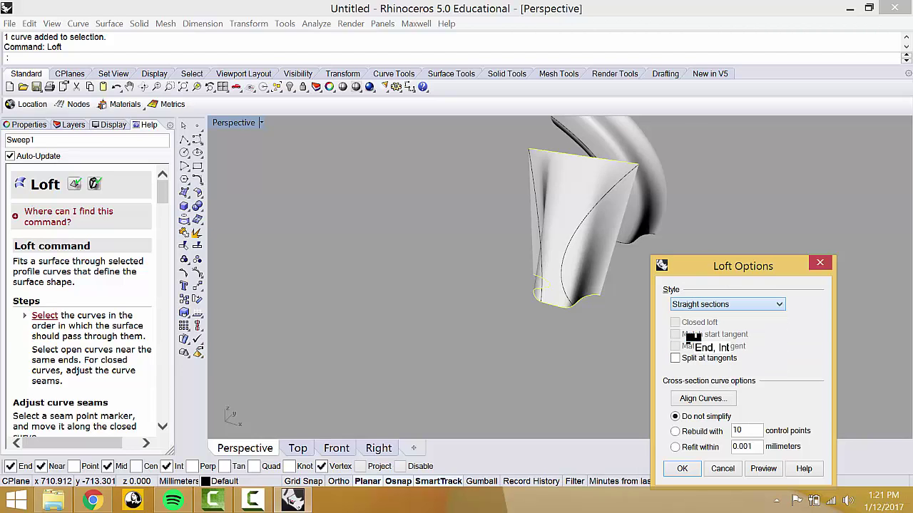
pyautogui.click(681, 306)
pyautogui.click(681, 314)
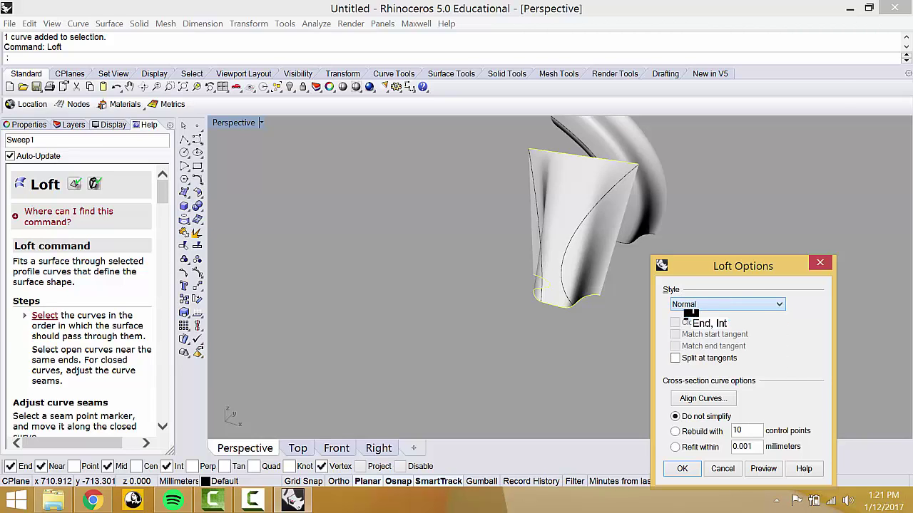
pyautogui.moveTo(667, 266); pyautogui.dragTo(671, 86)
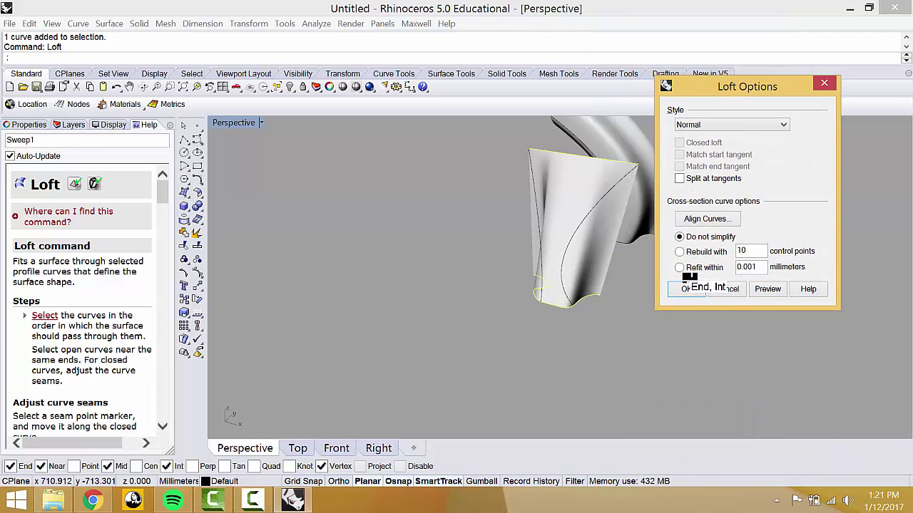
pyautogui.click(688, 289)
# Step: Create a flat-capped pipe along the curved rail beside the loft, with a start radius of about 58.4 mm and only end radii
pyautogui.moveTo(668, 336); pyautogui.dragTo(554, 309, button='right')
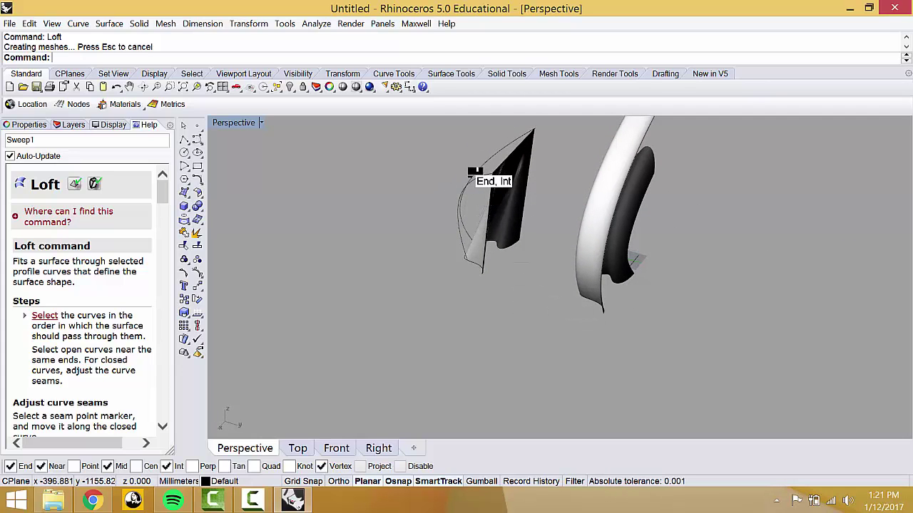
pyautogui.click(474, 176)
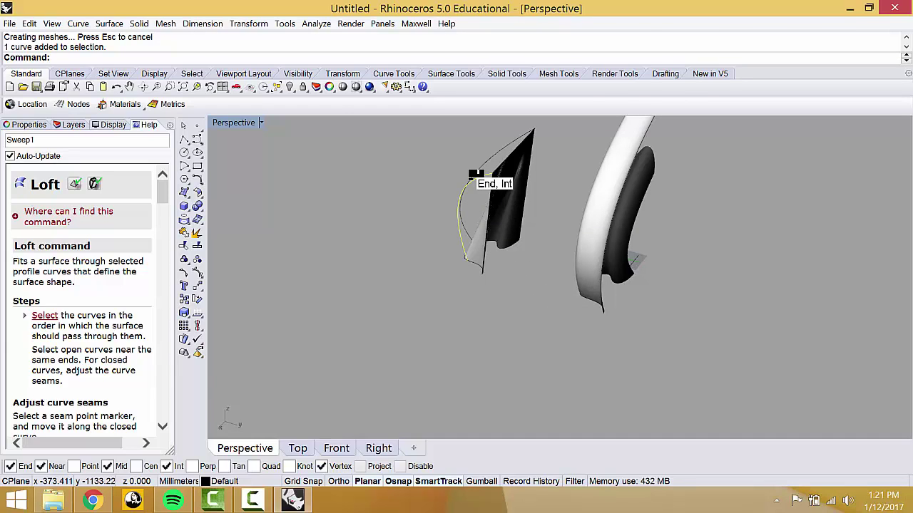
pyautogui.write('Pipe')
pyautogui.press('Return')
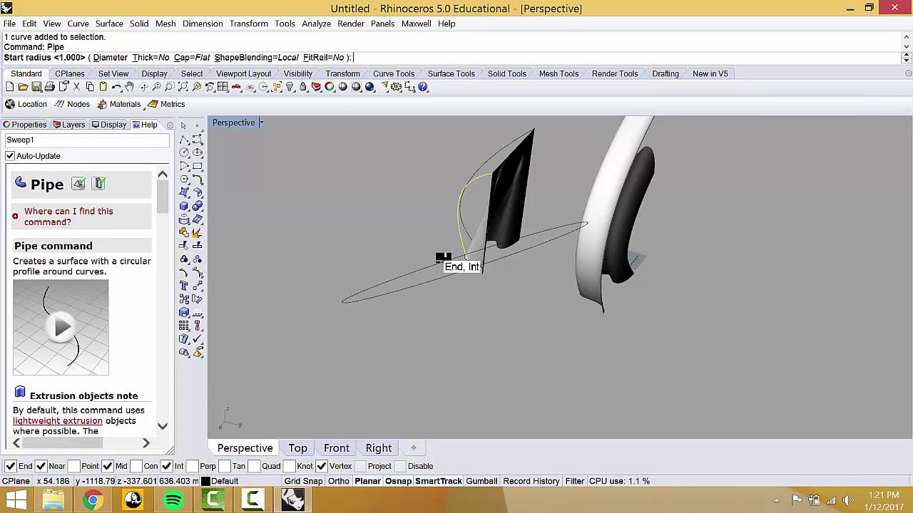
pyautogui.scroll(4, 460, 265)
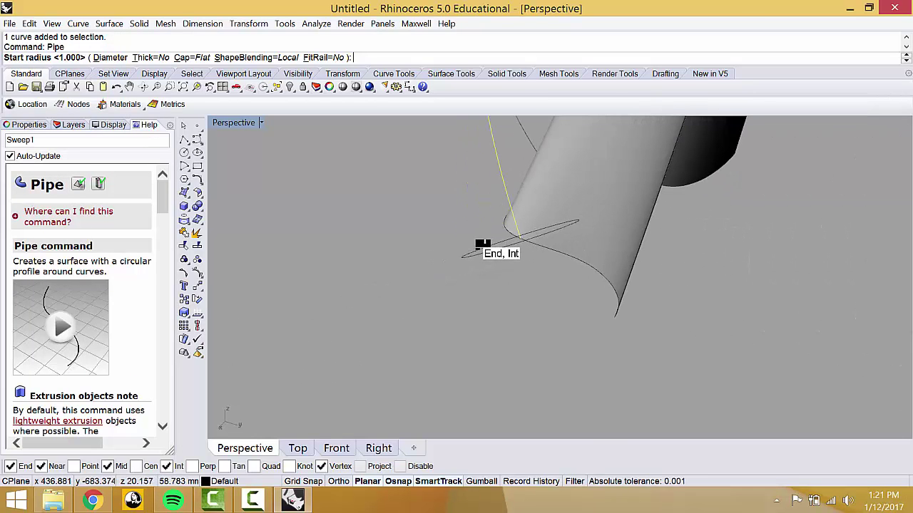
pyautogui.click(482, 249)
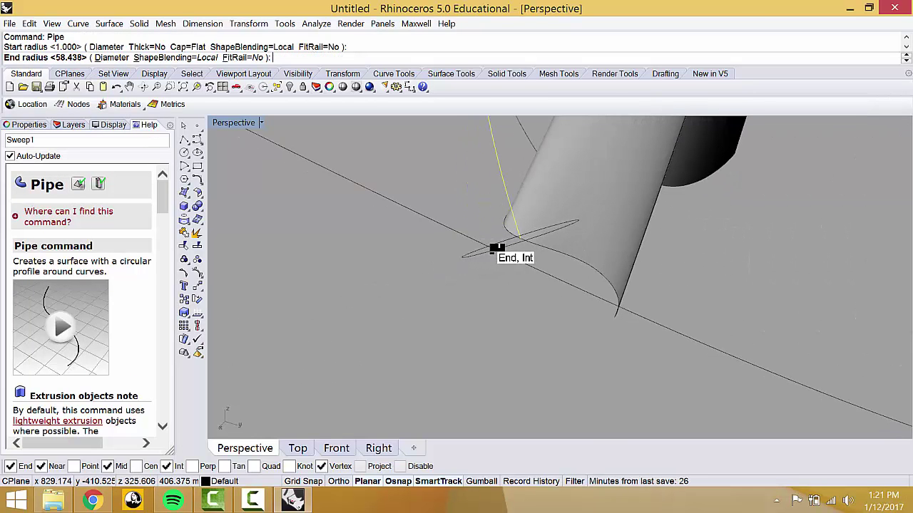
pyautogui.scroll(-2, 473, 247)
pyautogui.click(473, 248)
pyautogui.scroll(-3, 475, 251)
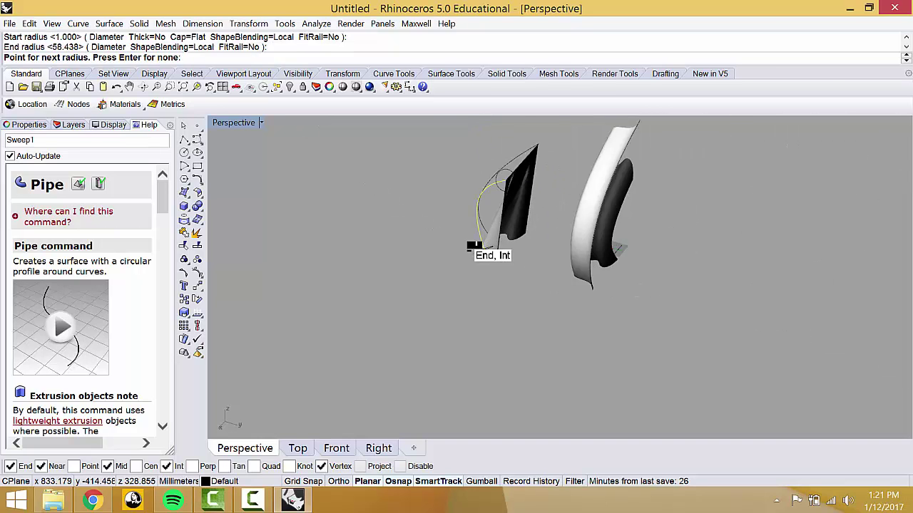
pyautogui.press('Return')
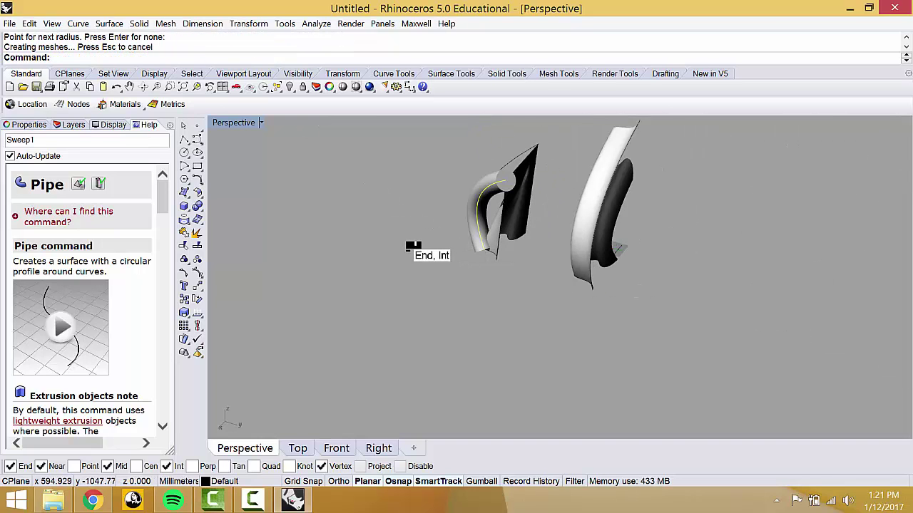
pyautogui.moveTo(366, 242); pyautogui.dragTo(376, 270, button='right')
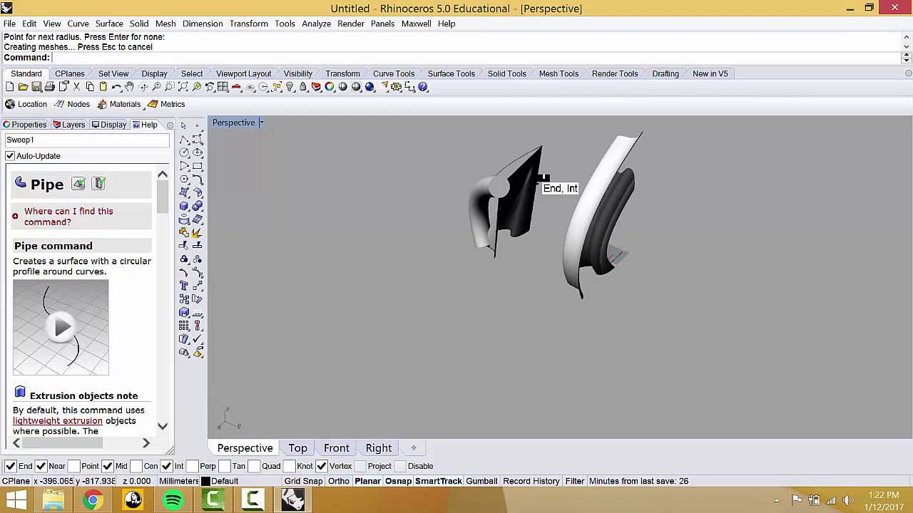
# Step: Create a solid sphere in the empty space beside the existing surfaces, much larger than them, by picking its centre and radius
pyautogui.scroll(-5, 571, 181)
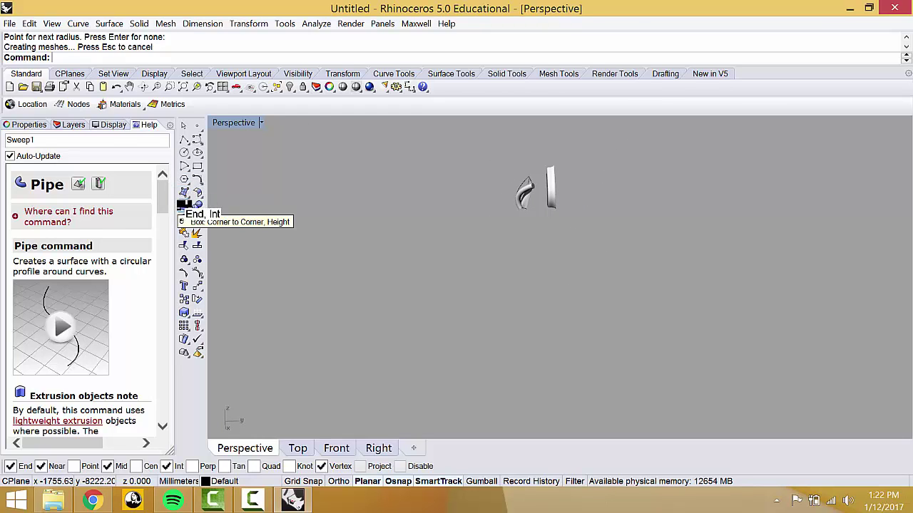
pyautogui.click(184, 206)
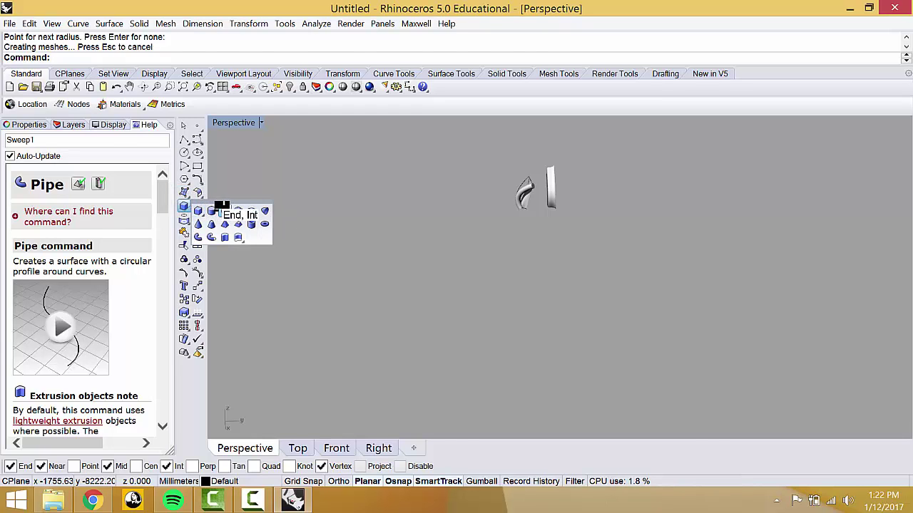
pyautogui.click(212, 211)
pyautogui.click(699, 212)
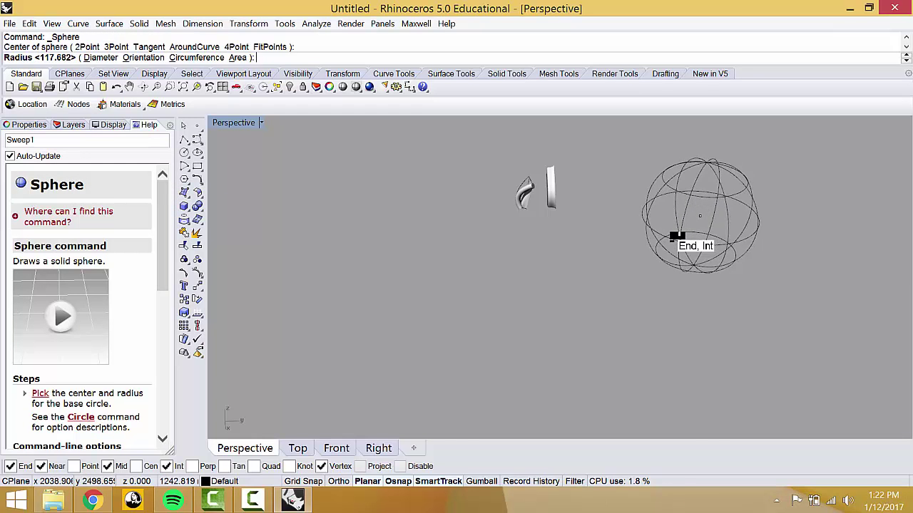
pyautogui.click(674, 237)
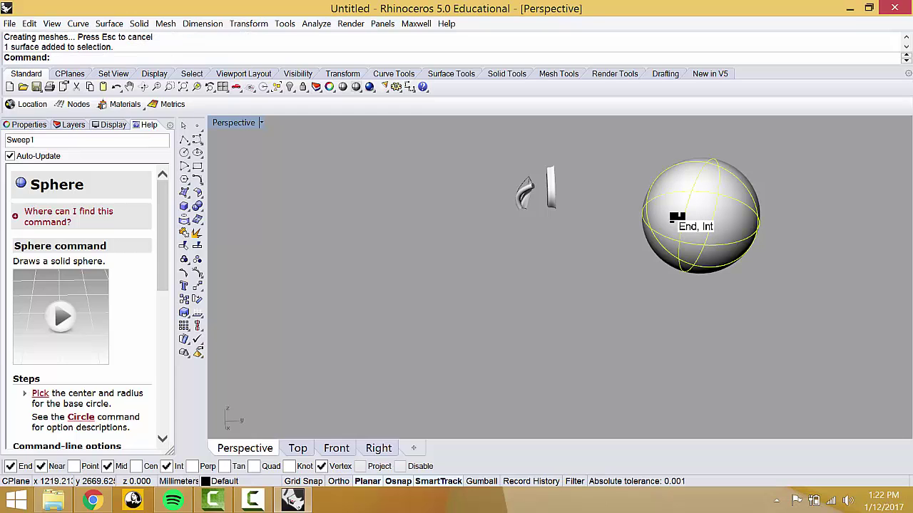
# Step: Twist the sphere around a vertical axis drawn from below to above it in the Right view, setting the angle with two reference points
pyautogui.write('Tw')
pyautogui.write('ist')
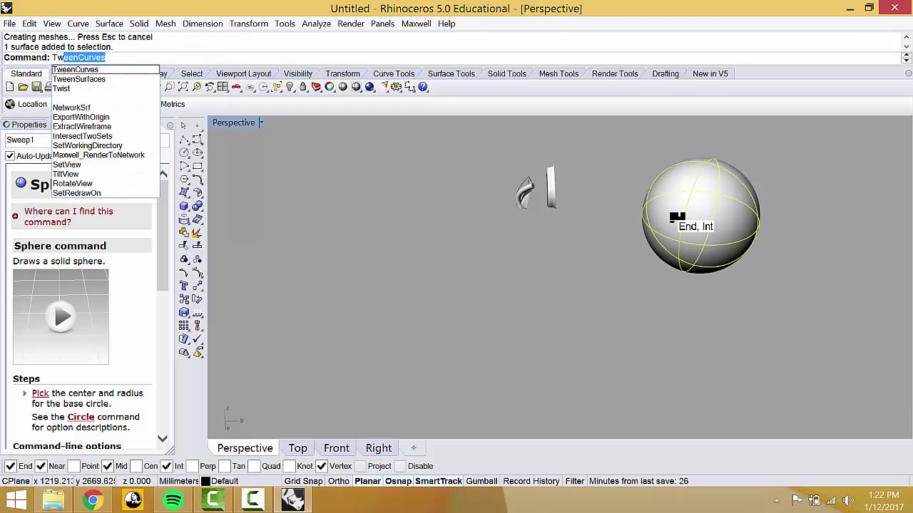
pyautogui.press('Return')
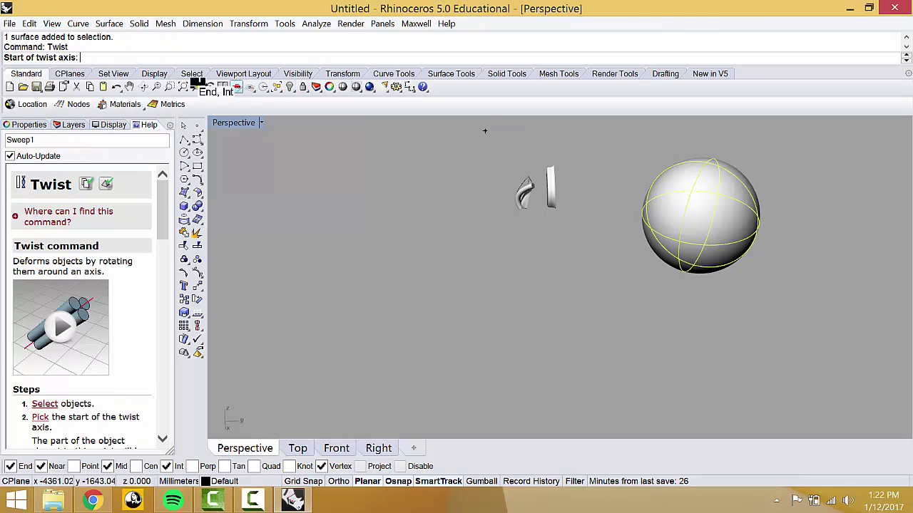
pyautogui.doubleClick(231, 123)
pyautogui.scroll(-4, 421, 314)
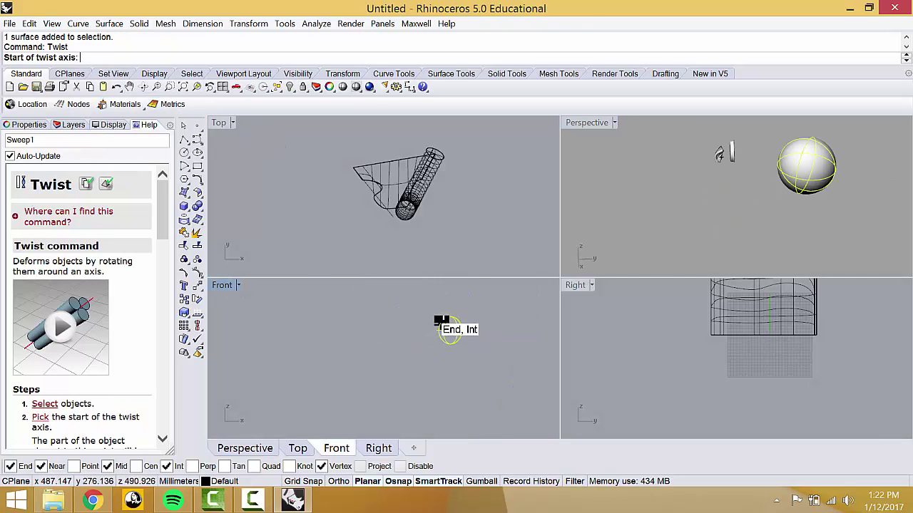
pyautogui.scroll(-4, 642, 342)
pyautogui.scroll(-4, 650, 354)
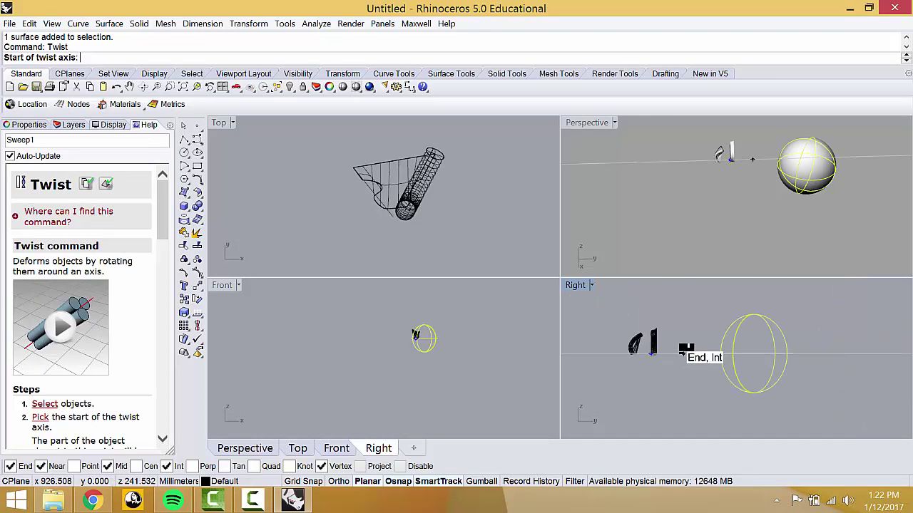
pyautogui.moveTo(683, 350); pyautogui.dragTo(644, 348, button='right')
pyautogui.click(714, 405)
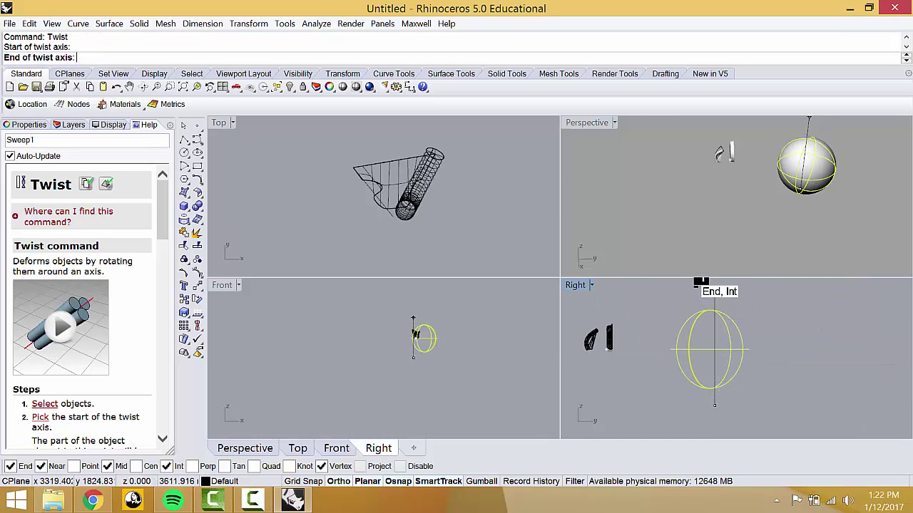
pyautogui.click(714, 288)
pyautogui.click(730, 355)
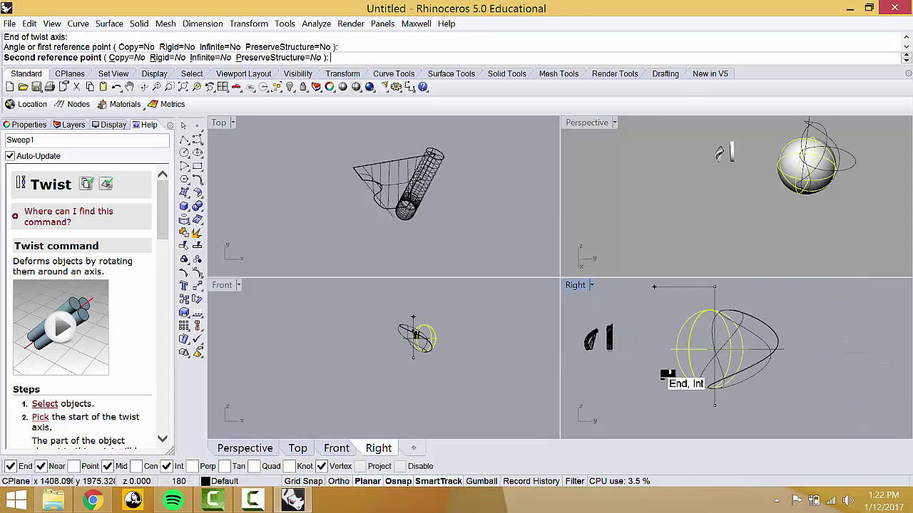
pyautogui.click(715, 352)
pyautogui.press('Escape')
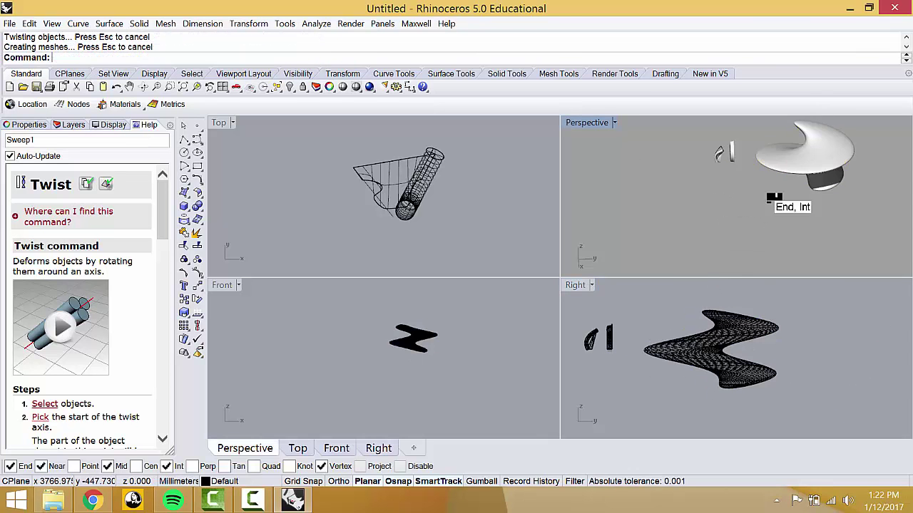
pyautogui.moveTo(785, 198)
pyautogui.mouseDown(button='right')
pyautogui.moveTo(717, 255)
pyautogui.moveTo(575, 151)
pyautogui.moveTo(566, 173)
pyautogui.moveTo(564, 195)
pyautogui.moveTo(678, 200)
pyautogui.mouseUp(button='right')
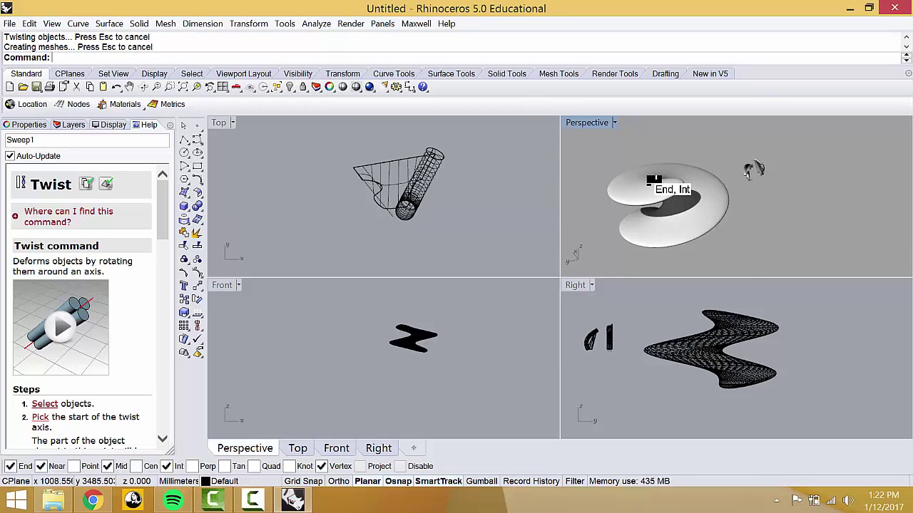
pyautogui.click(649, 187)
pyautogui.click(598, 192)
pyautogui.click(645, 185)
pyautogui.click(766, 200)
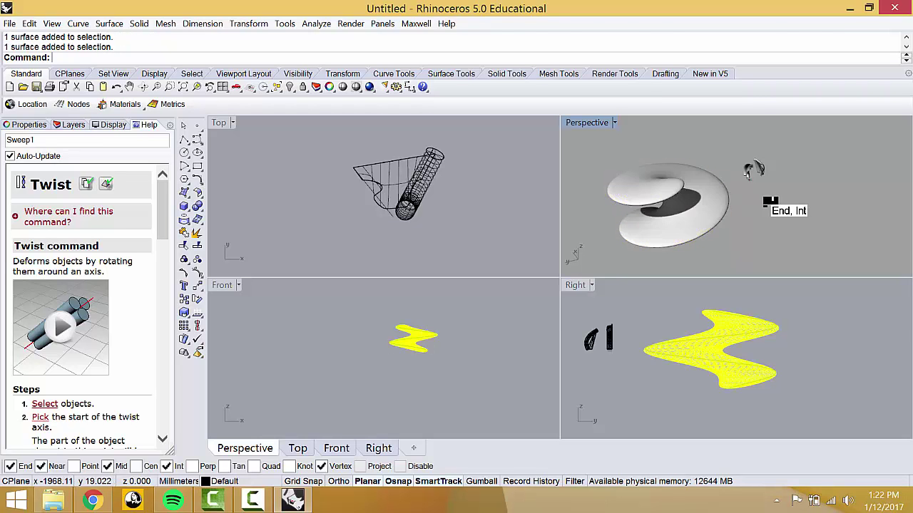
pyautogui.click(624, 178)
pyautogui.click(622, 182)
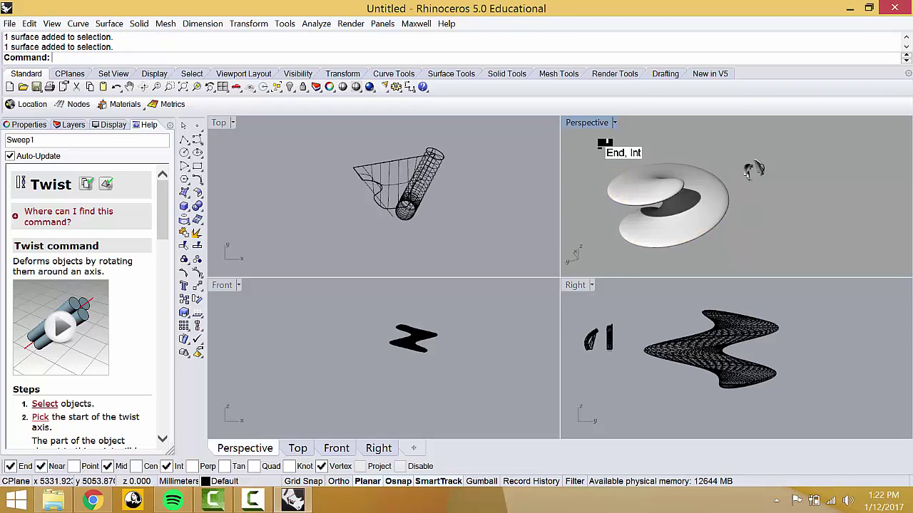
# Step: Apply CageEdit to the twisted surface with a World bounding box, 4 points and degree 3 in each direction, and a Global edit region
pyautogui.click(646, 171)
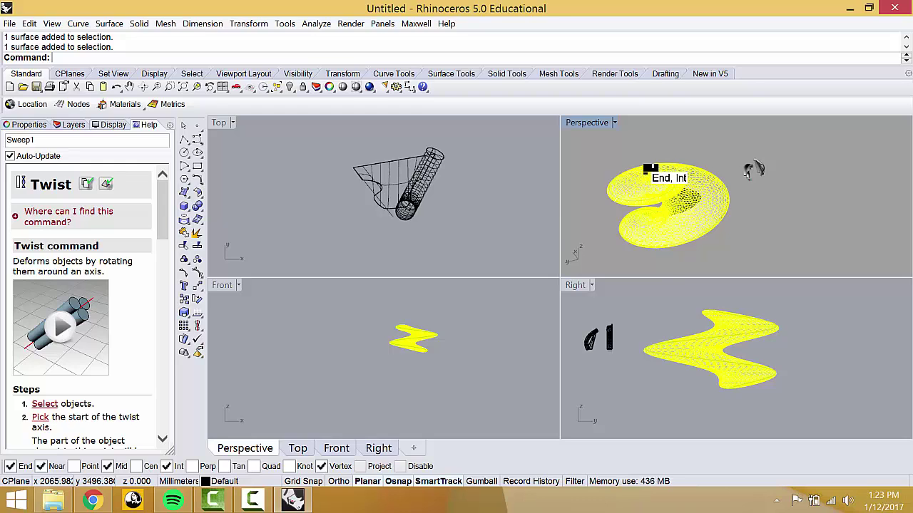
pyautogui.write('Cage')
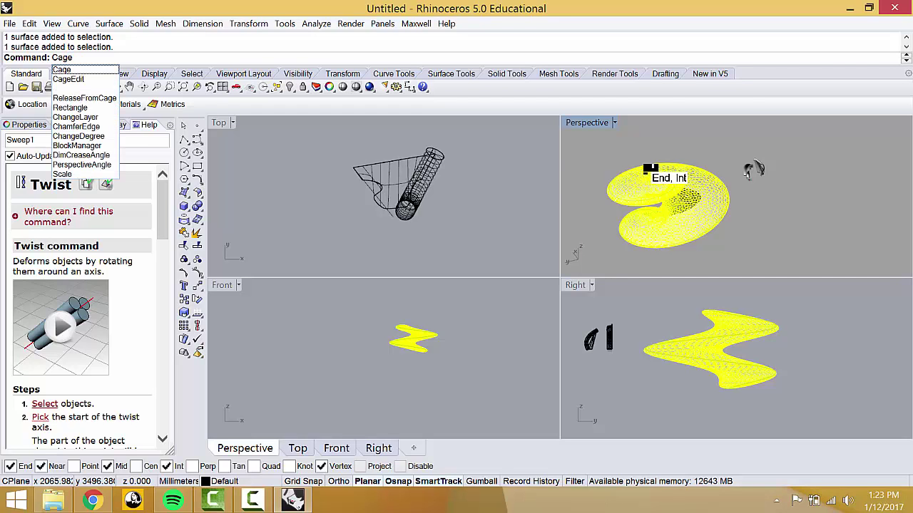
pyautogui.write('Edit')
pyautogui.press('Return')
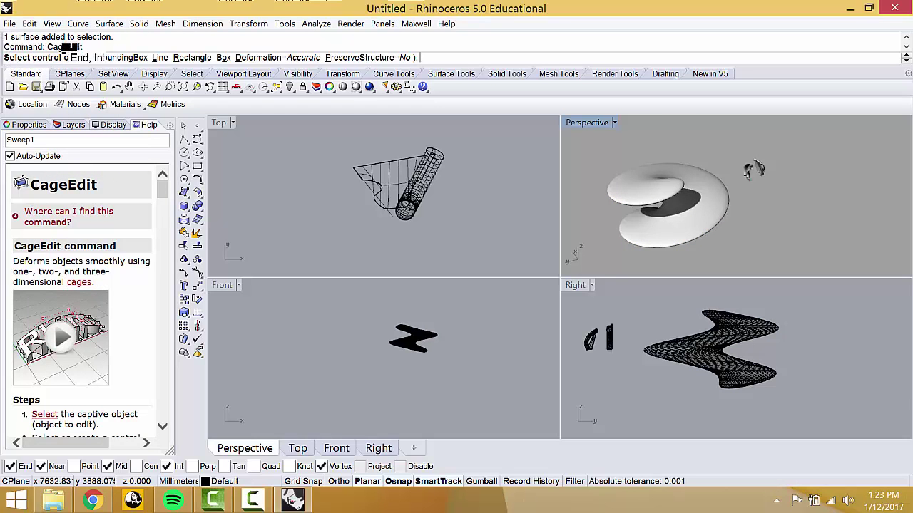
pyautogui.click(115, 56)
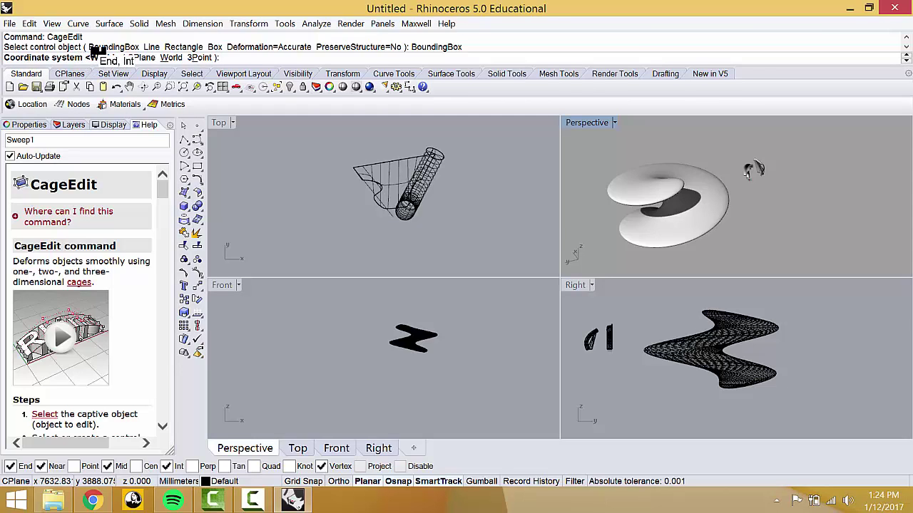
pyautogui.press('Return')
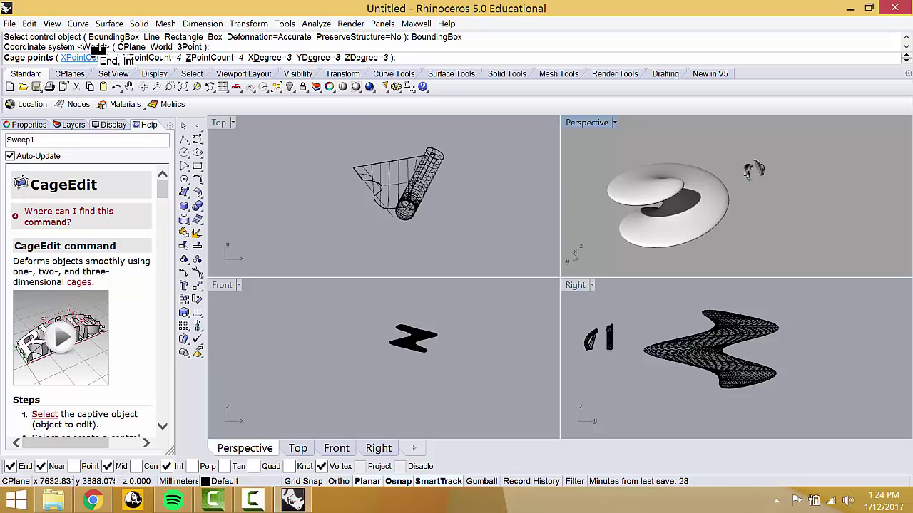
pyautogui.press('Return')
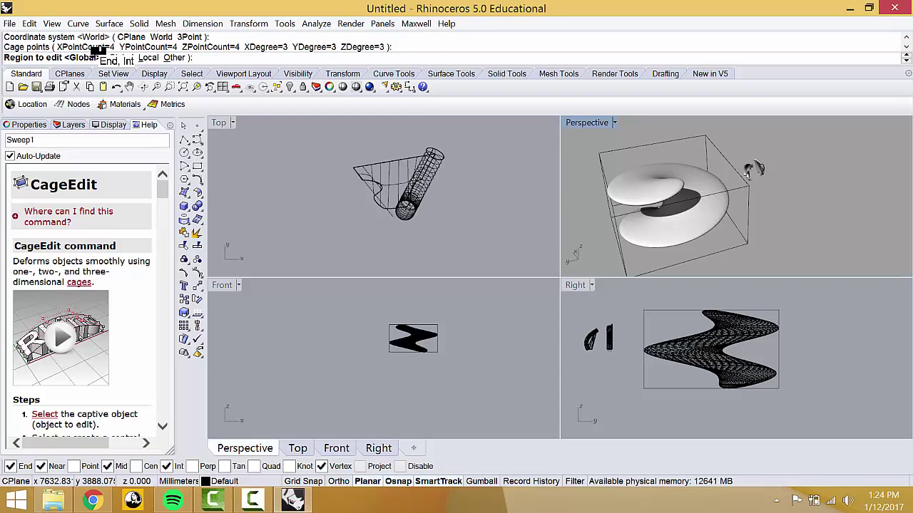
pyautogui.press('Return')
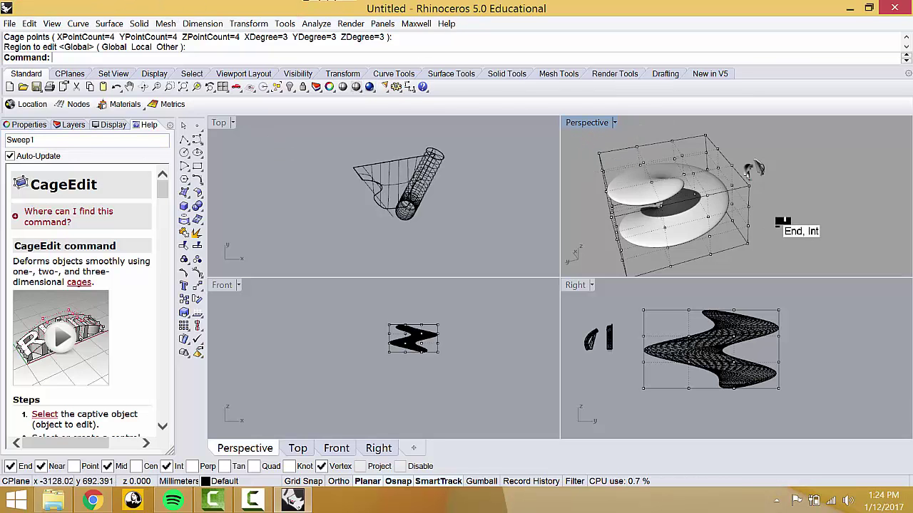
# Step: Maximize the Perspective viewport and move five cage points from one upper corner area far outward, stretching the twisted surface into a spike
pyautogui.moveTo(767, 193); pyautogui.dragTo(860, 173, button='right')
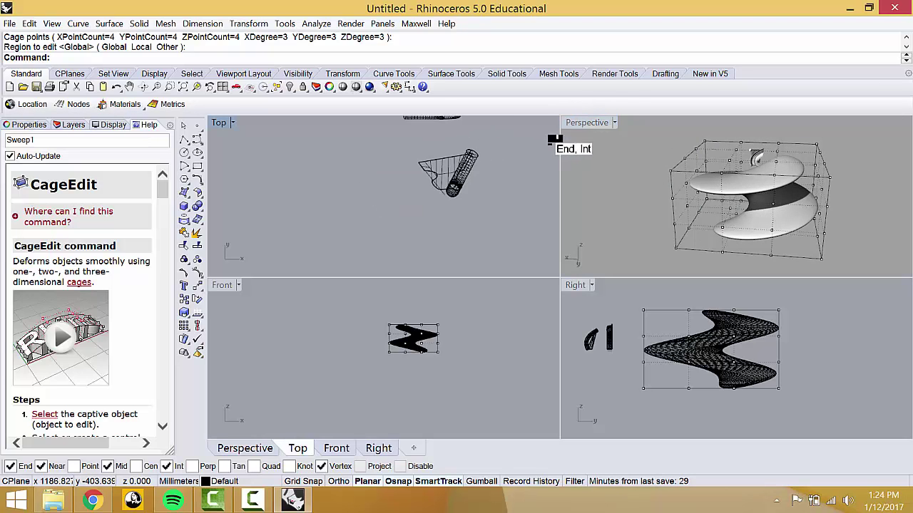
pyautogui.doubleClick(587, 118)
pyautogui.scroll(-3, 570, 200)
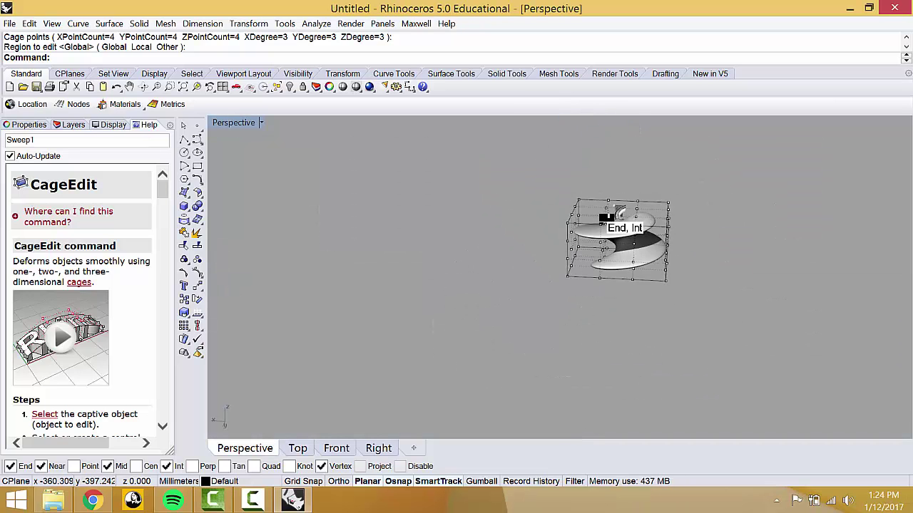
pyautogui.moveTo(594, 220); pyautogui.dragTo(474, 248, button='right')
pyautogui.moveTo(575, 273); pyautogui.dragTo(608, 228, button='right')
pyautogui.moveTo(386, 184); pyautogui.dragTo(448, 179, button='right')
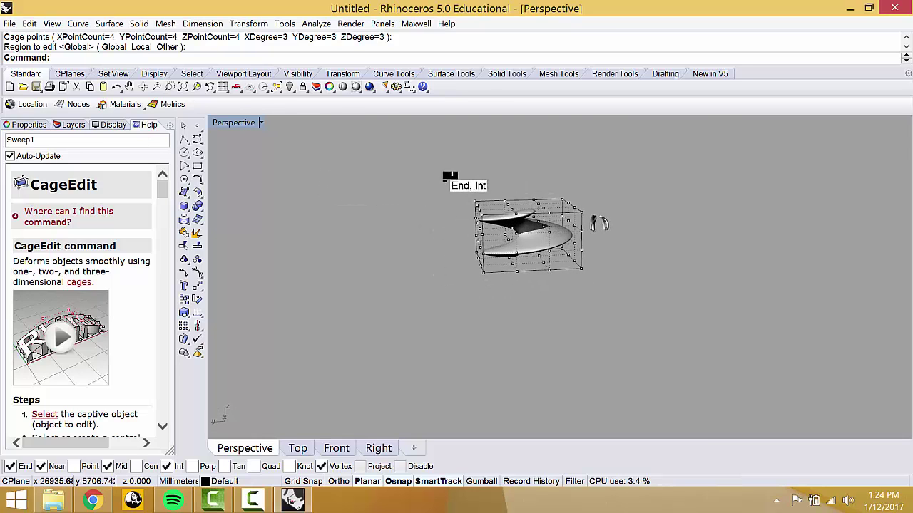
pyautogui.moveTo(449, 179); pyautogui.dragTo(476, 212)
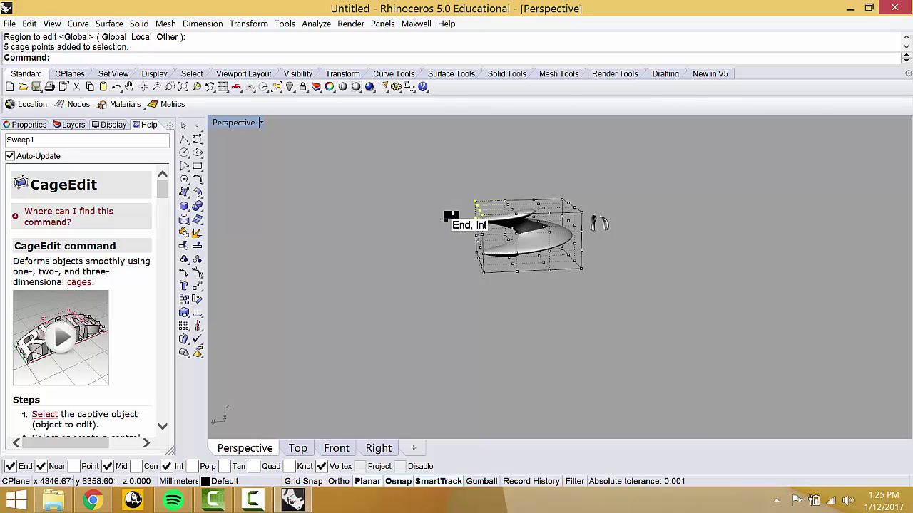
pyautogui.press('Return')
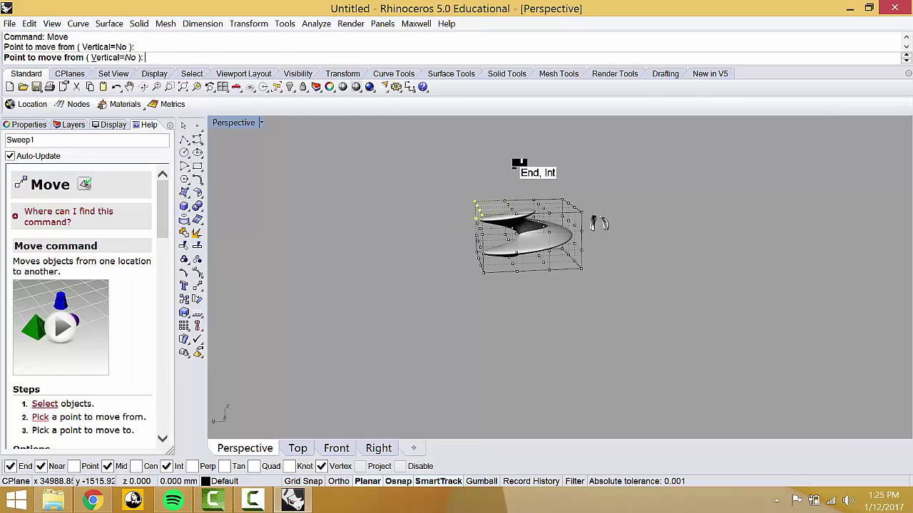
pyautogui.click(524, 168)
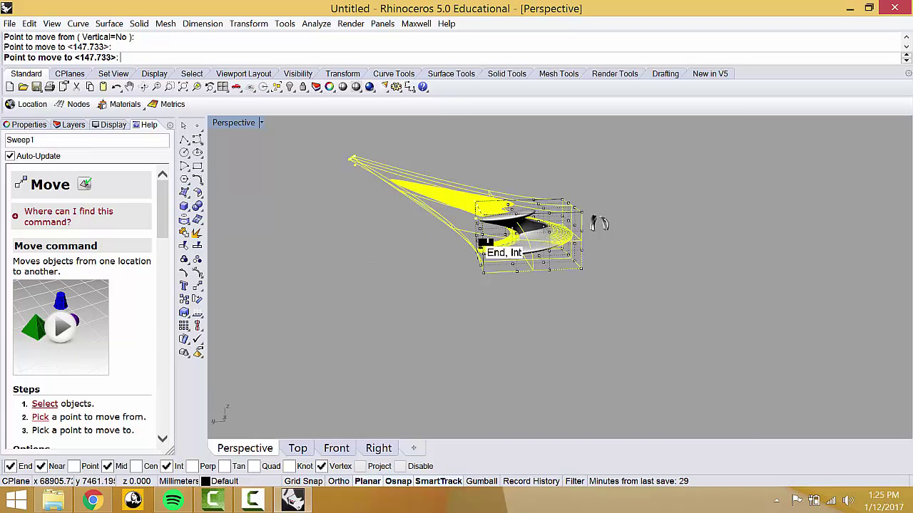
pyautogui.click(239, 117)
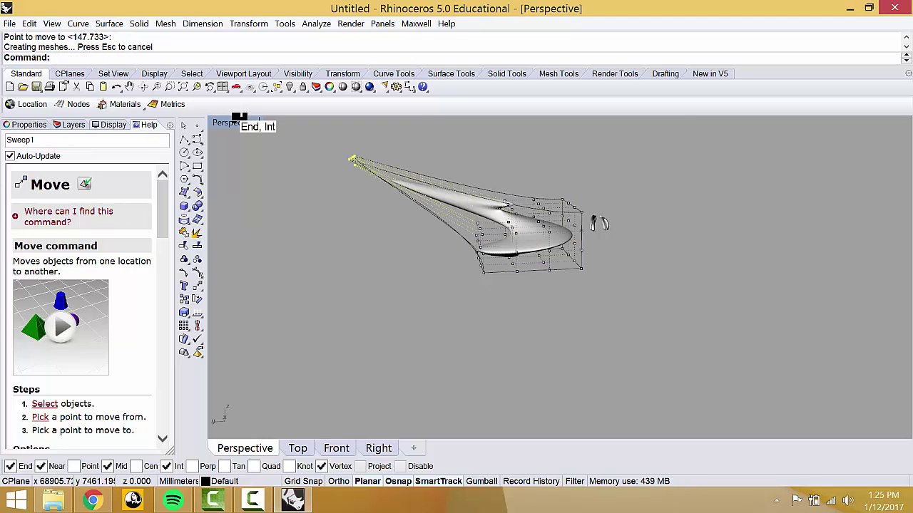
# Step: Set the Perspective viewport's display mode to Shaded
pyautogui.click(239, 117)
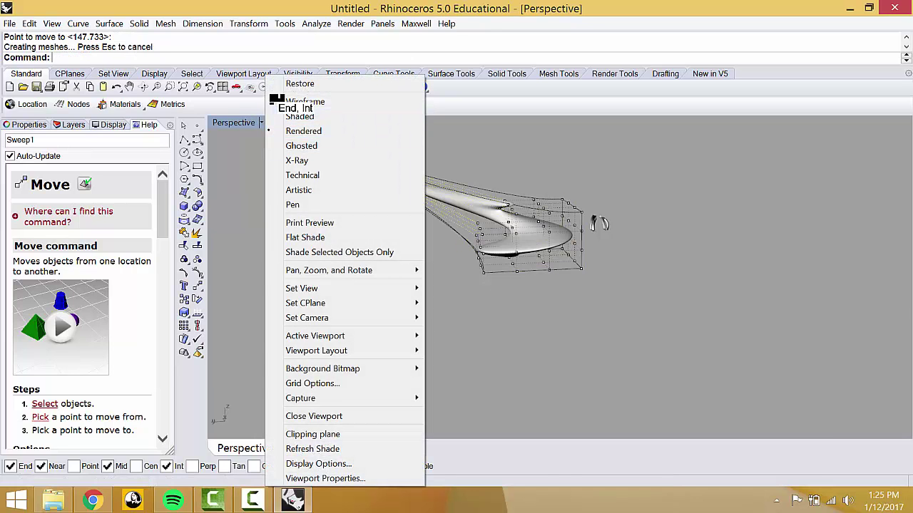
pyautogui.click(293, 114)
pyautogui.moveTo(301, 126)
pyautogui.mouseDown(button='right')
pyautogui.moveTo(363, 249)
pyautogui.moveTo(338, 283)
pyautogui.moveTo(251, 281)
pyautogui.moveTo(880, 289)
pyautogui.moveTo(810, 243)
pyautogui.moveTo(744, 236)
pyautogui.moveTo(668, 245)
pyautogui.moveTo(617, 303)
pyautogui.moveTo(603, 295)
pyautogui.moveTo(625, 255)
pyautogui.moveTo(669, 262)
pyautogui.moveTo(729, 302)
pyautogui.moveTo(706, 259)
pyautogui.mouseUp(button='right')
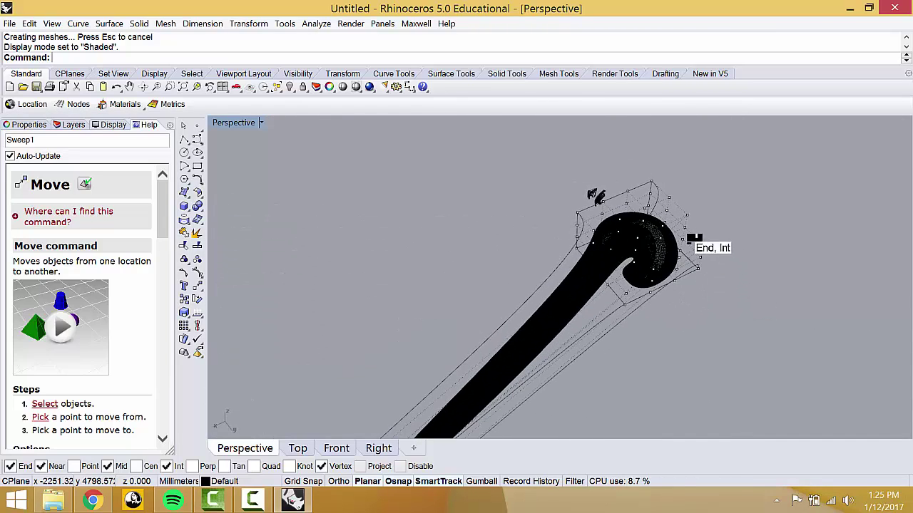
# Step: Move the single topmost corner cage point on the bulbous end of the stretched form by picking two reference points
pyautogui.click(648, 175)
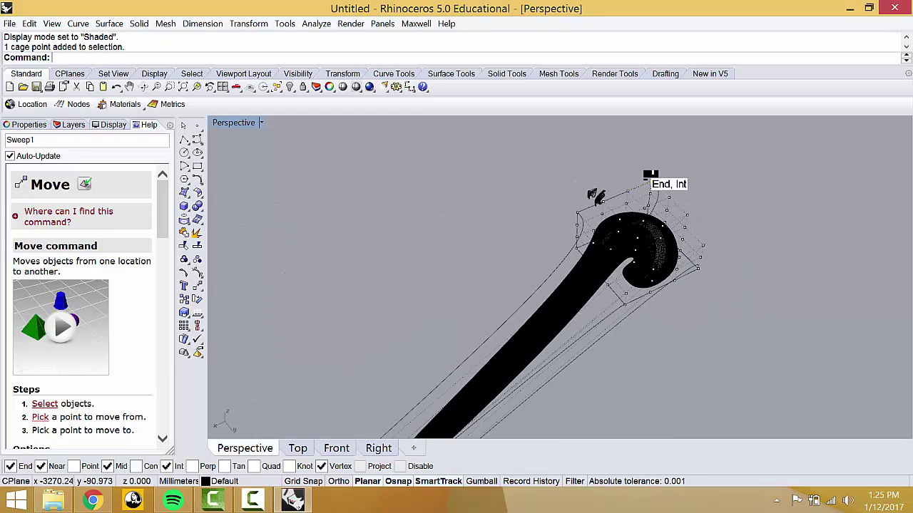
pyautogui.write('Move')
pyautogui.press('Return')
pyautogui.click(713, 172)
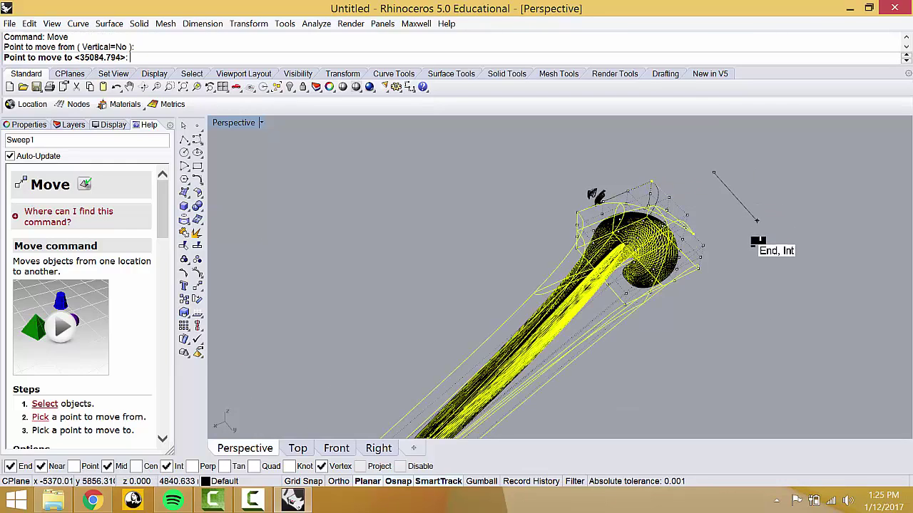
pyautogui.click(764, 193)
# Step: Select the four cage points along one vertical corner edge of the cage and restore the four-viewport layout
pyautogui.moveTo(764, 194); pyautogui.dragTo(666, 203, button='right')
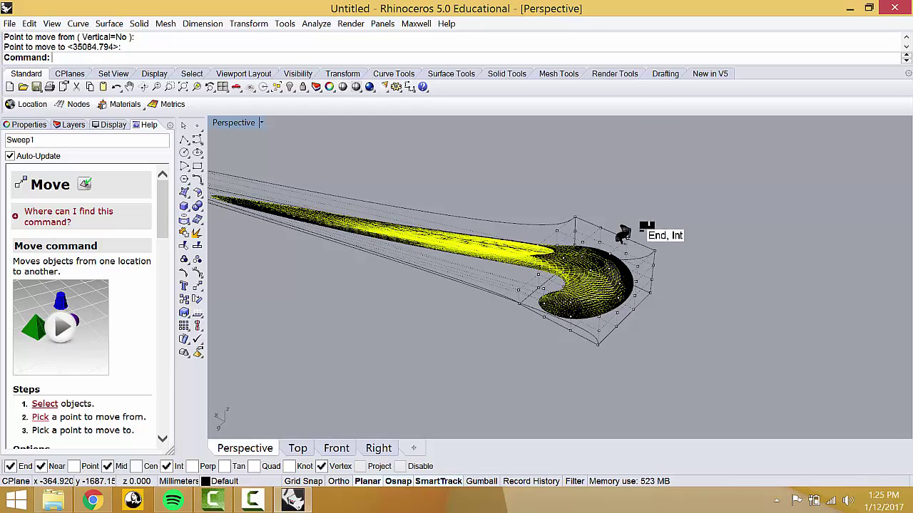
pyautogui.moveTo(670, 298); pyautogui.dragTo(671, 300)
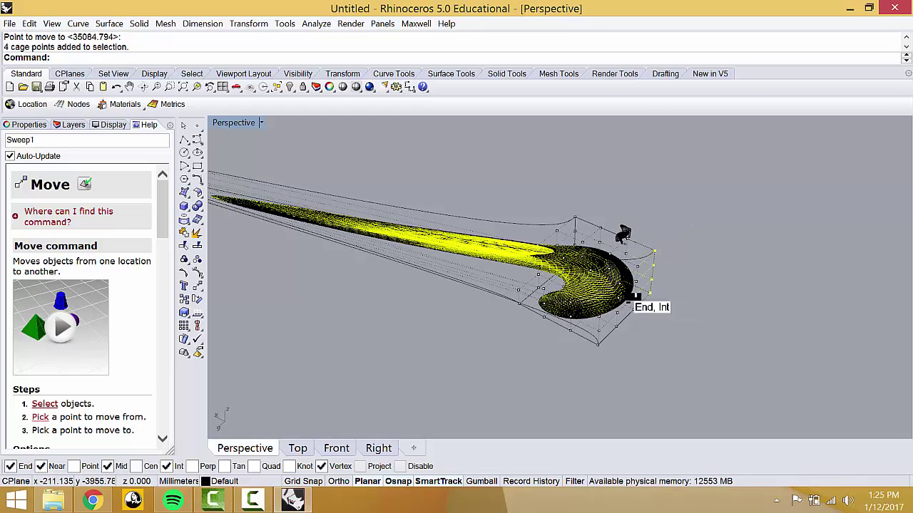
pyautogui.moveTo(641, 297); pyautogui.dragTo(624, 258, button='right')
pyautogui.doubleClick(228, 124)
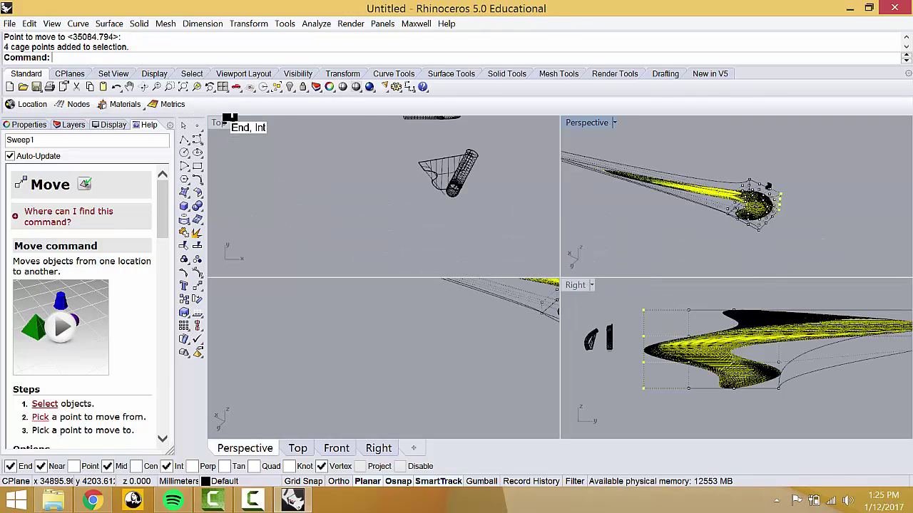
pyautogui.scroll(4, 436, 200)
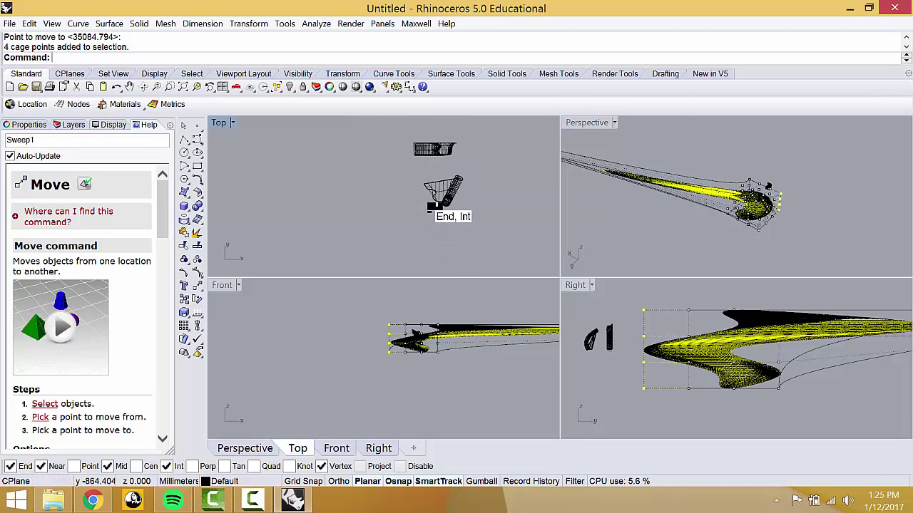
pyautogui.scroll(-2, 414, 206)
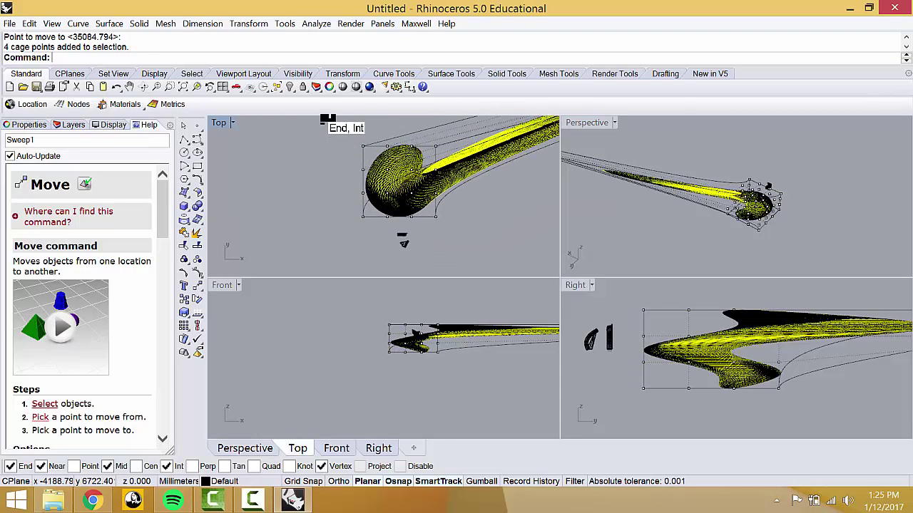
# Step: Compress the cage's outer face at the bulbous end along the Y direction in the Top view using Scale1D with reference points
pyautogui.moveTo(328, 117); pyautogui.dragTo(369, 241)
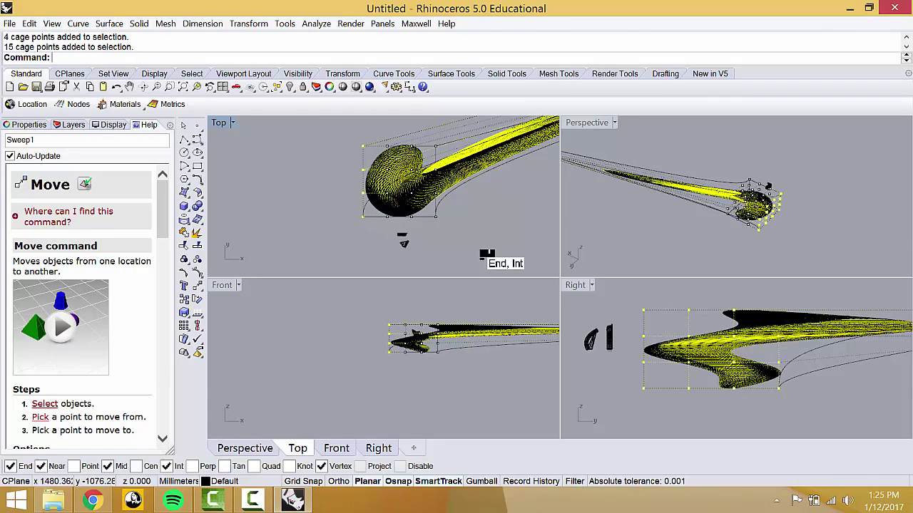
pyautogui.scroll(-2, 745, 196)
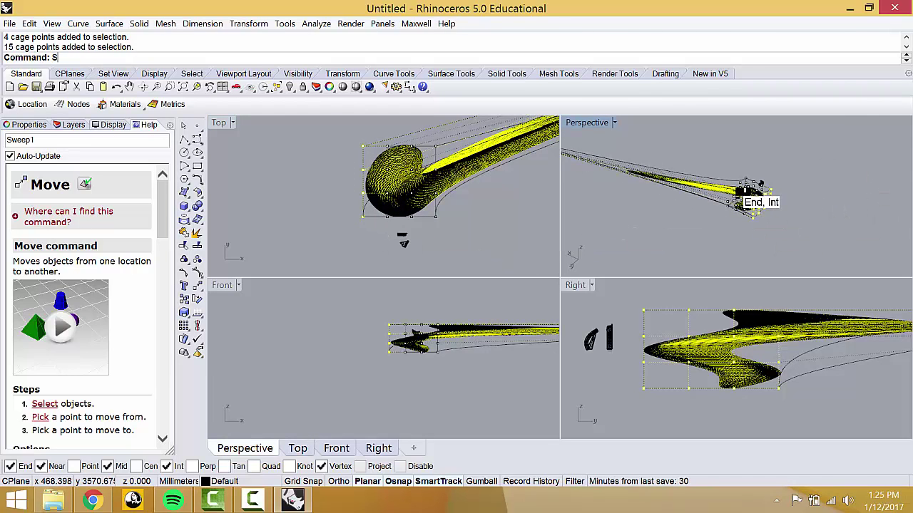
pyautogui.write('Scale1D')
pyautogui.press('Return')
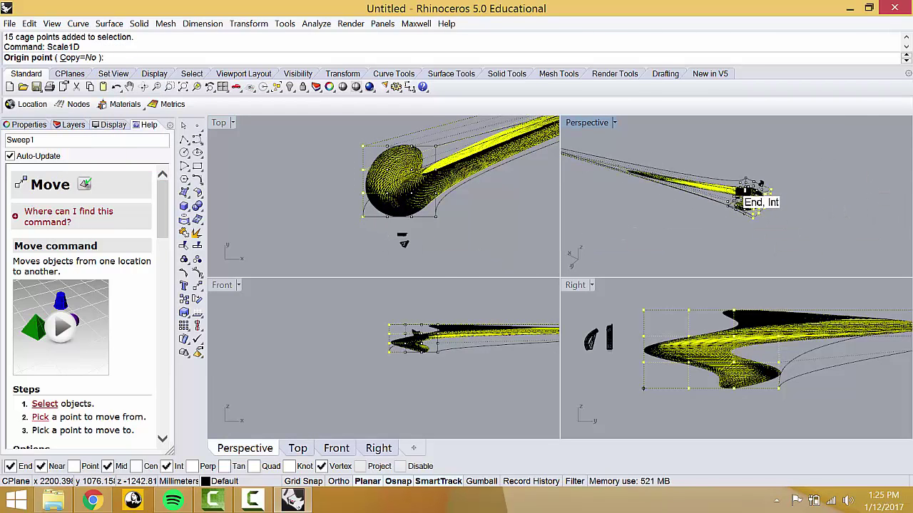
pyautogui.click(344, 218)
pyautogui.click(341, 137)
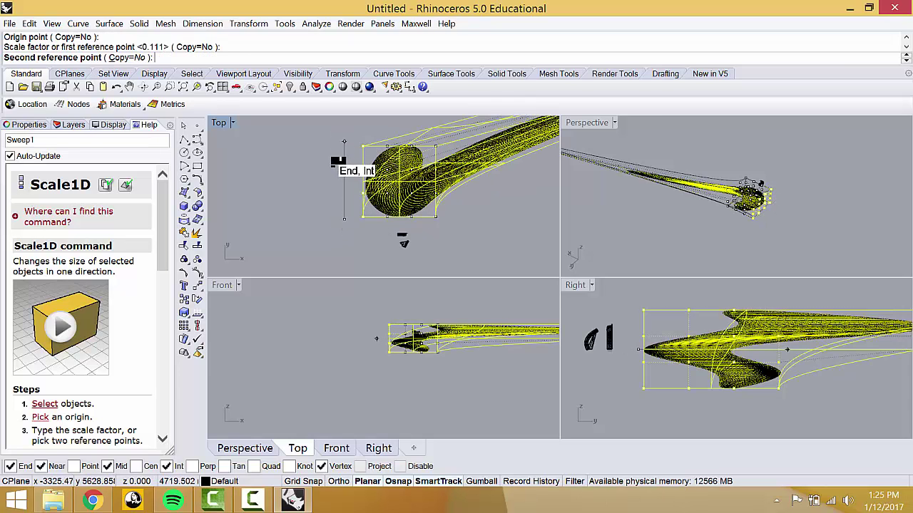
pyautogui.click(332, 204)
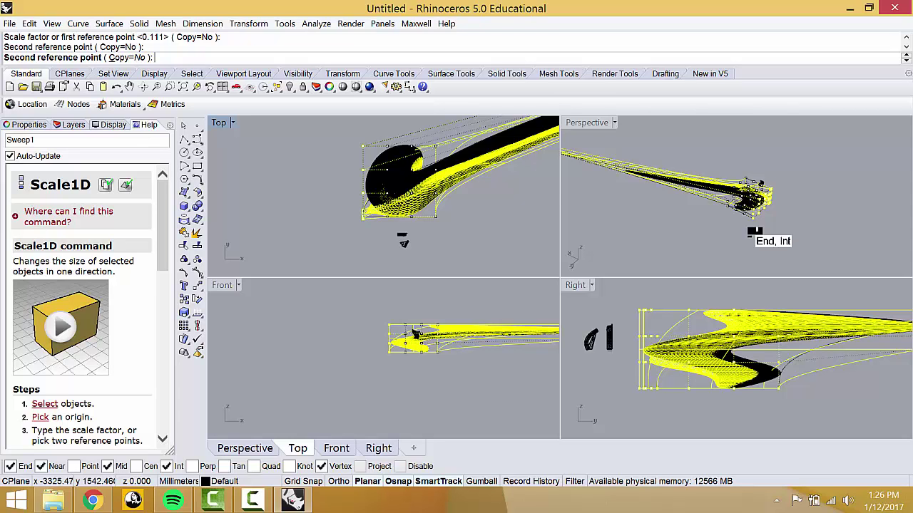
pyautogui.click(603, 215)
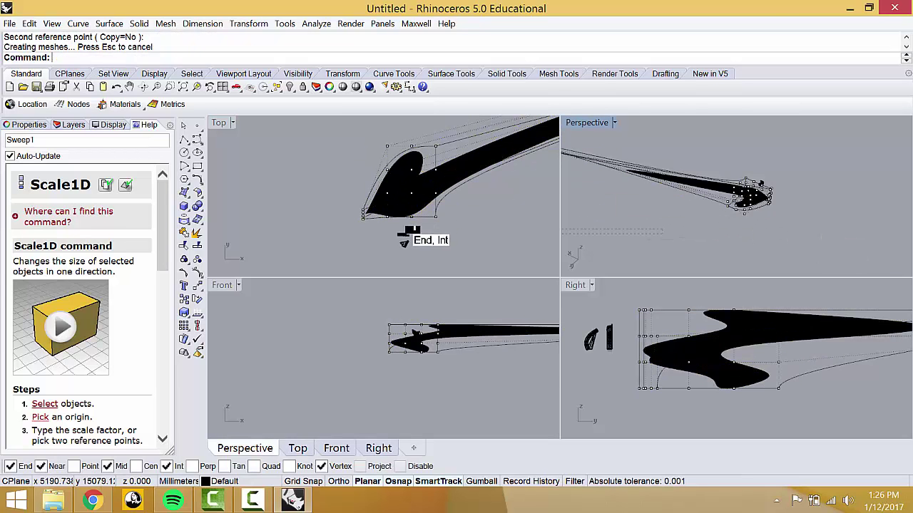
# Step: Delete the control cage together with the small surfaces, polysurface and curves beside the deformed form
pyautogui.moveTo(769, 237); pyautogui.dragTo(468, 153, button='right')
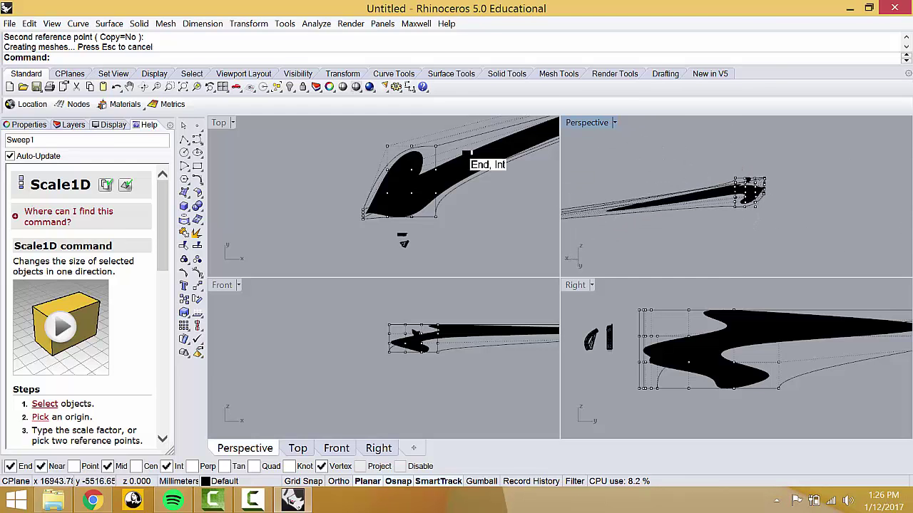
pyautogui.scroll(-3, 528, 196)
pyautogui.moveTo(536, 193); pyautogui.dragTo(388, 205, button='right')
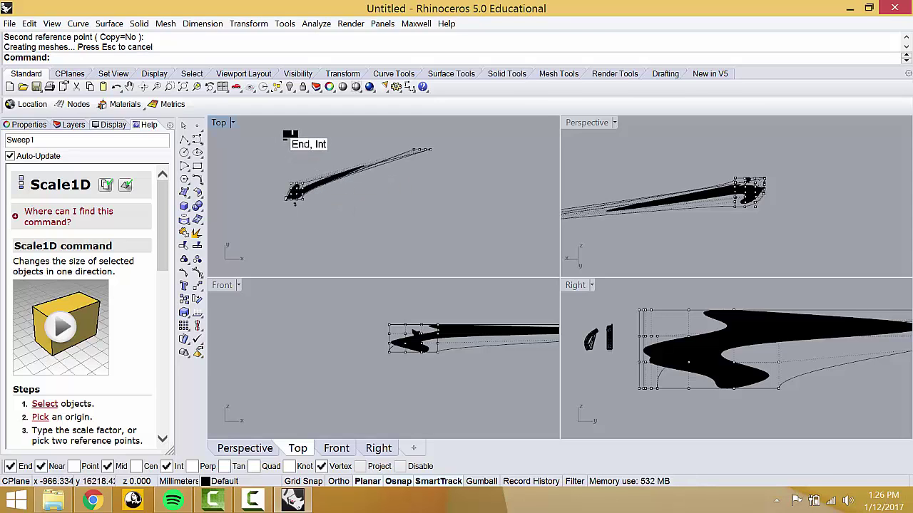
pyautogui.moveTo(248, 131); pyautogui.dragTo(520, 224)
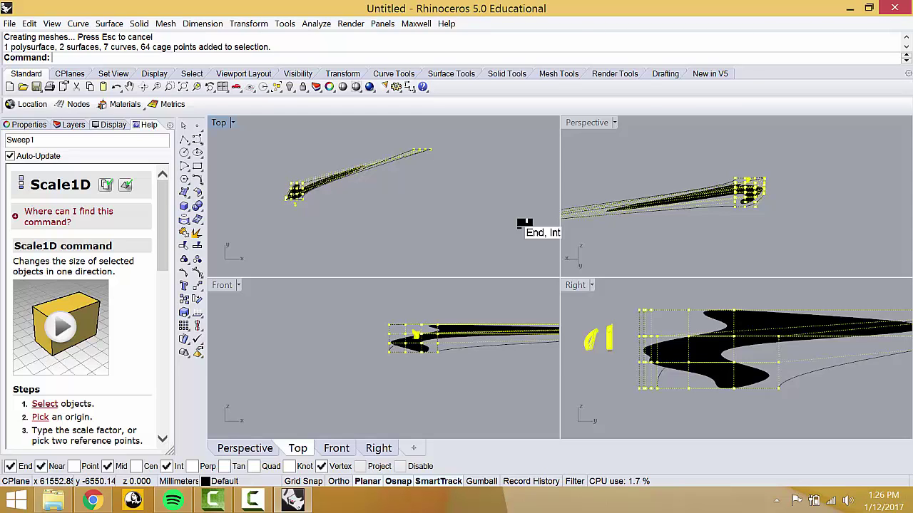
pyautogui.press('Delete')
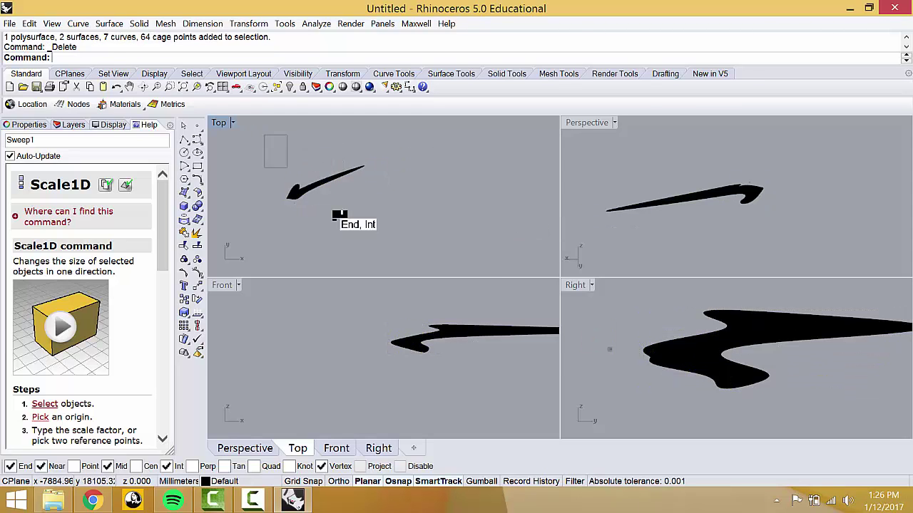
pyautogui.moveTo(335, 216); pyautogui.dragTo(455, 274)
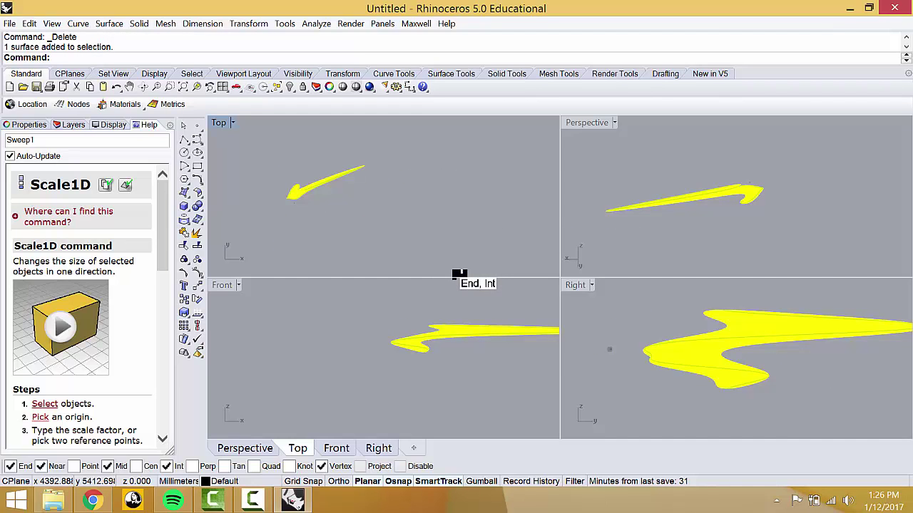
pyautogui.press('Escape')
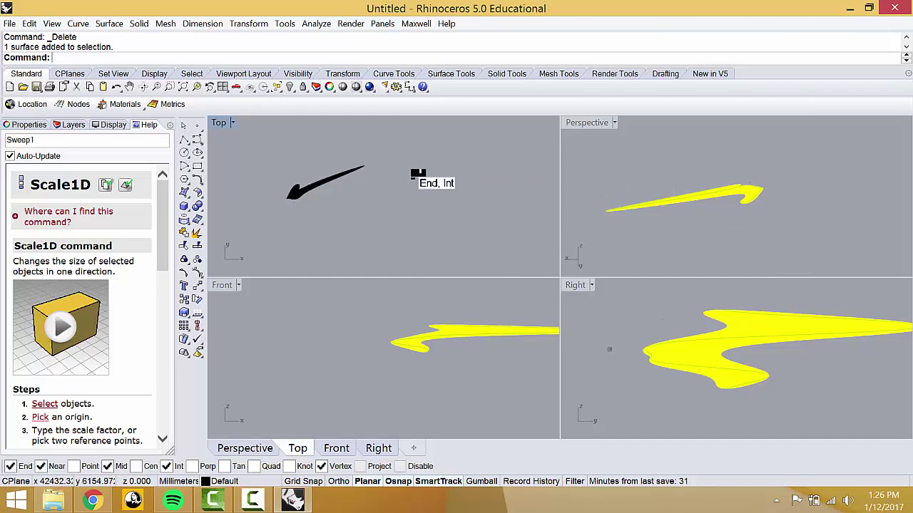
pyautogui.click(290, 184)
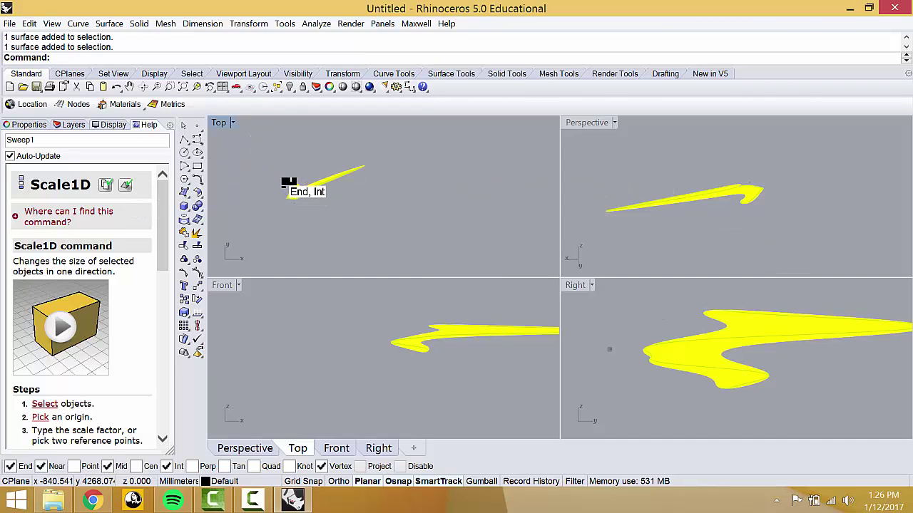
pyautogui.write('scale1d')
pyautogui.press('Return')
pyautogui.press('Escape')
pyautogui.press('Escape')
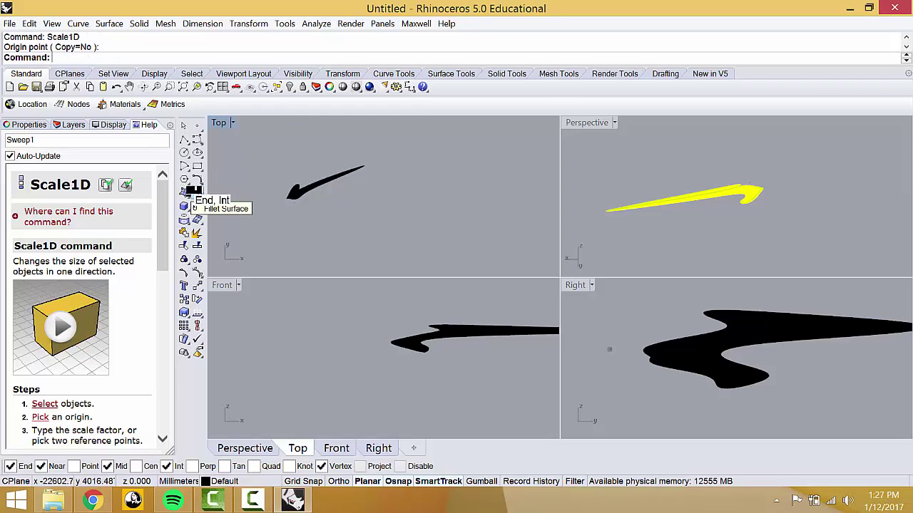
# Step: Delete the remaining deformed surface and maximize the Top viewport
pyautogui.click(297, 184)
pyautogui.press('Delete')
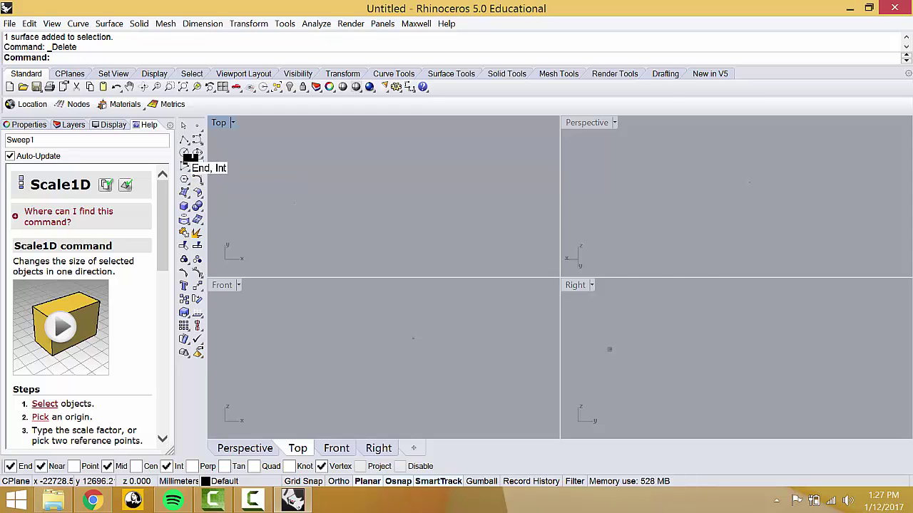
pyautogui.doubleClick(214, 122)
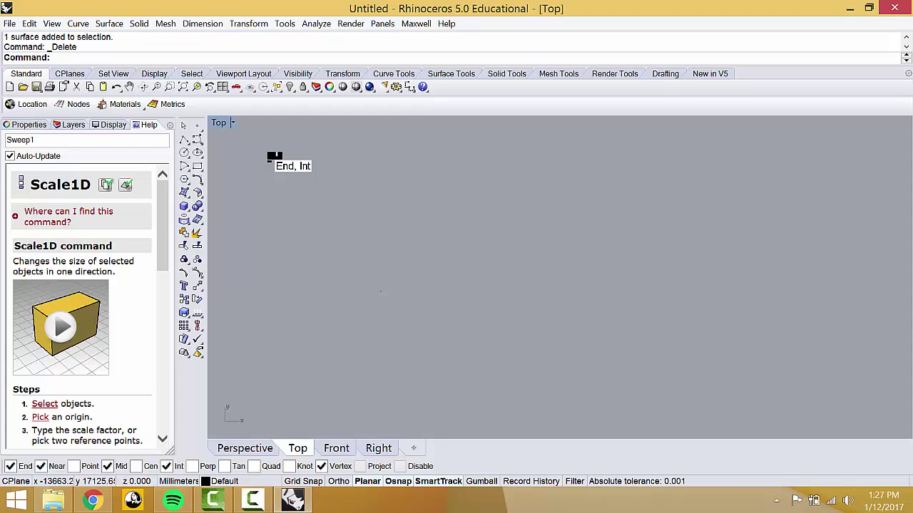
pyautogui.write('Surface')
pyautogui.press('Return')
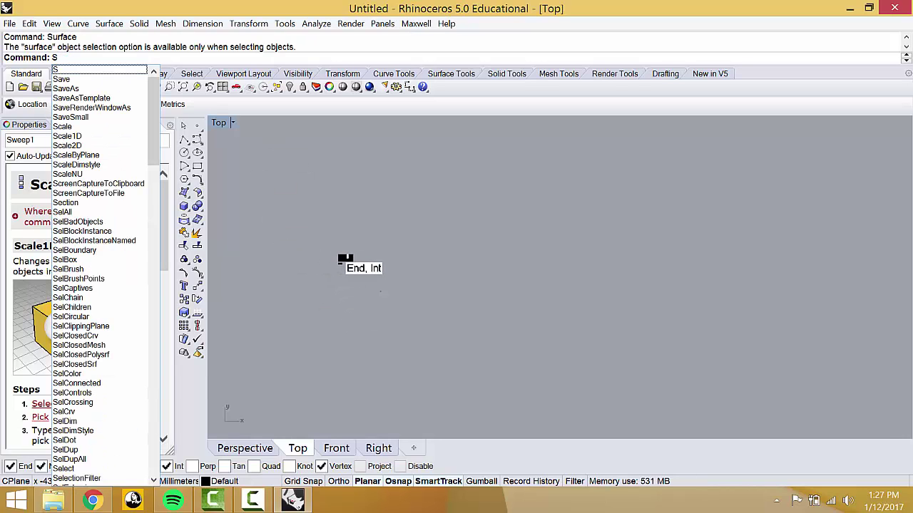
pyautogui.write('Srf')
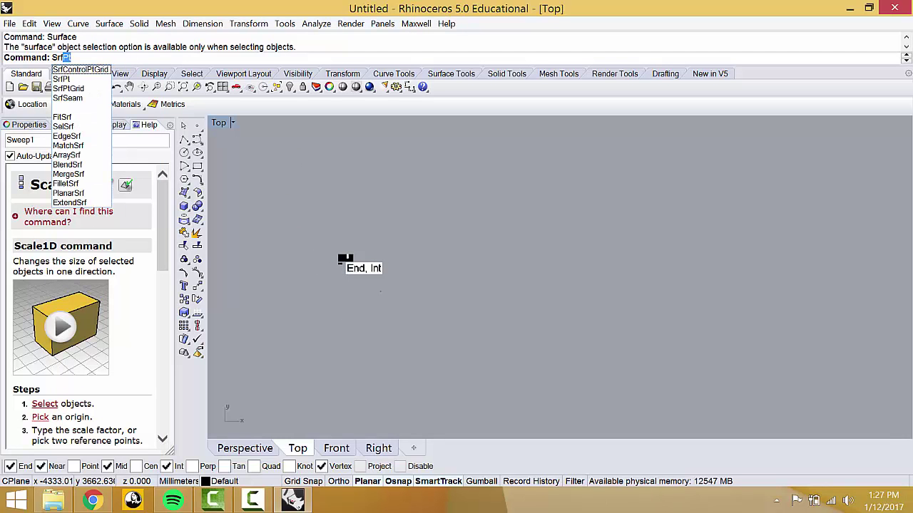
pyautogui.press('Escape')
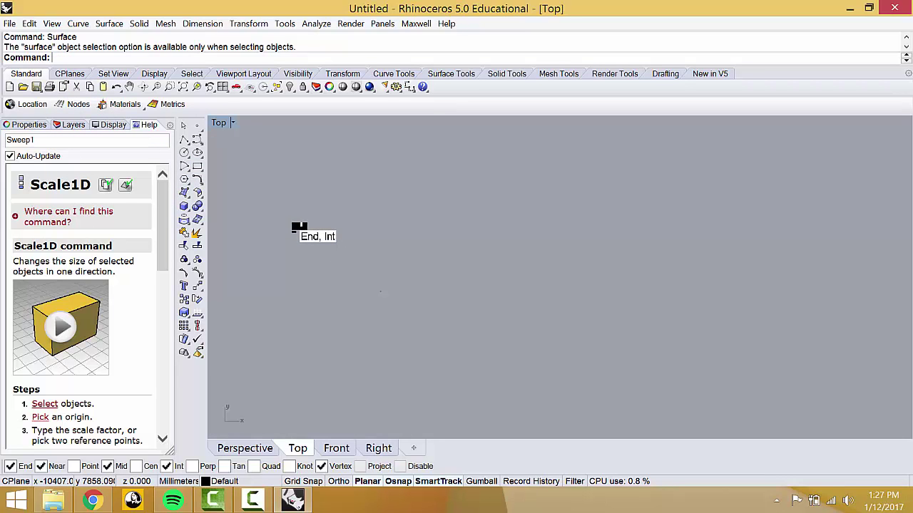
# Step: Draw a rectangular planar surface in the Top viewport with the Plane command
pyautogui.write('Plane')
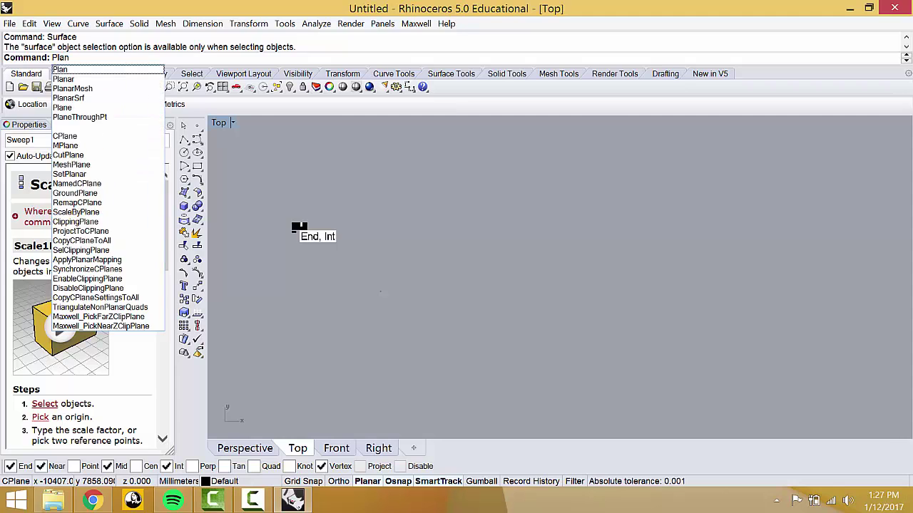
pyautogui.press('Return')
pyautogui.click(423, 201)
pyautogui.click(702, 375)
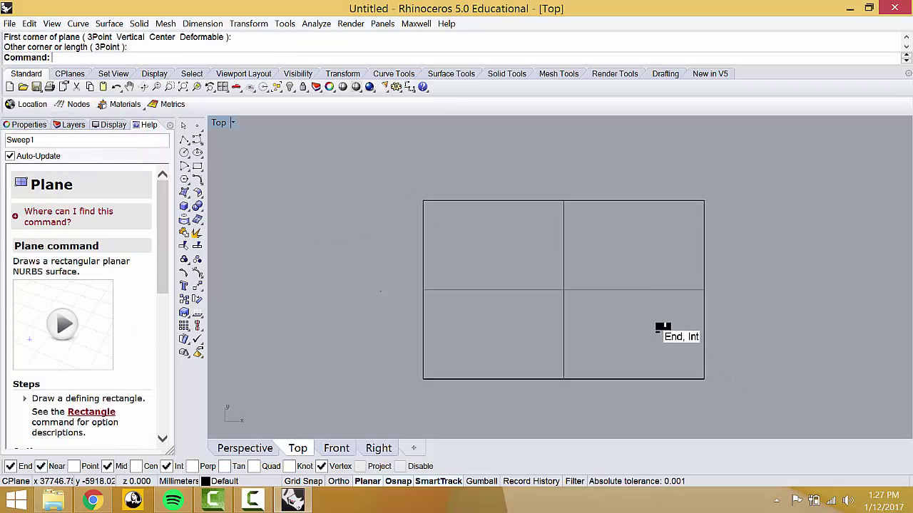
pyautogui.click(626, 285)
pyautogui.scroll(1, 624, 282)
pyautogui.scroll(-8, 606, 289)
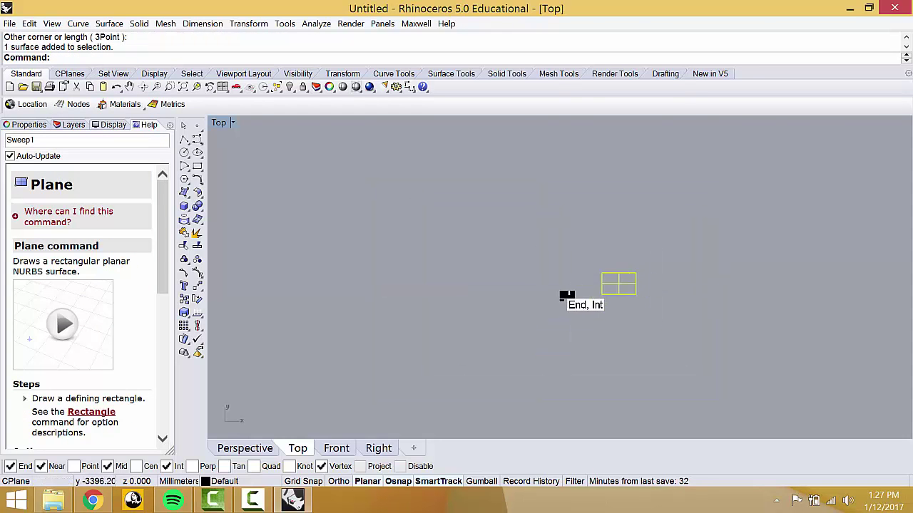
pyautogui.click(183, 271)
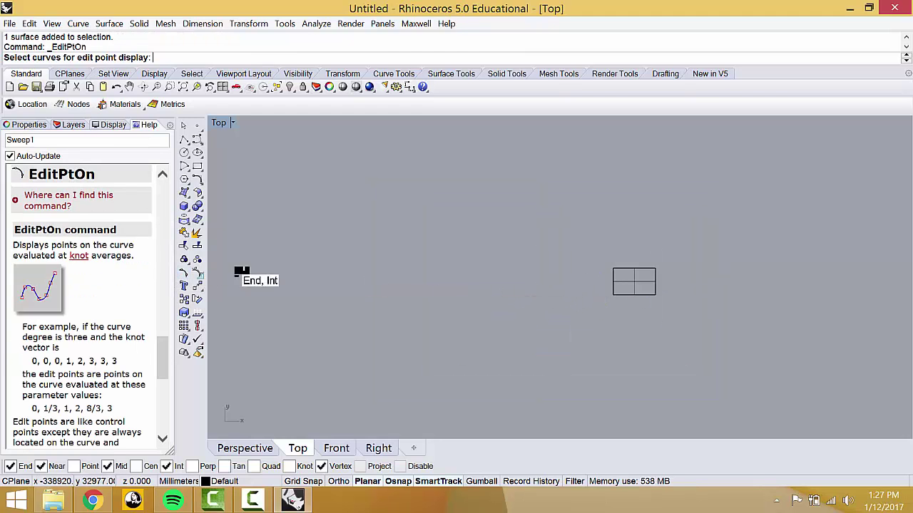
pyautogui.scroll(1, 664, 273)
# Step: Bend the plane upward into an arc in the Right viewport, with the spine running from one edge to the opposite edge
pyautogui.click(625, 275)
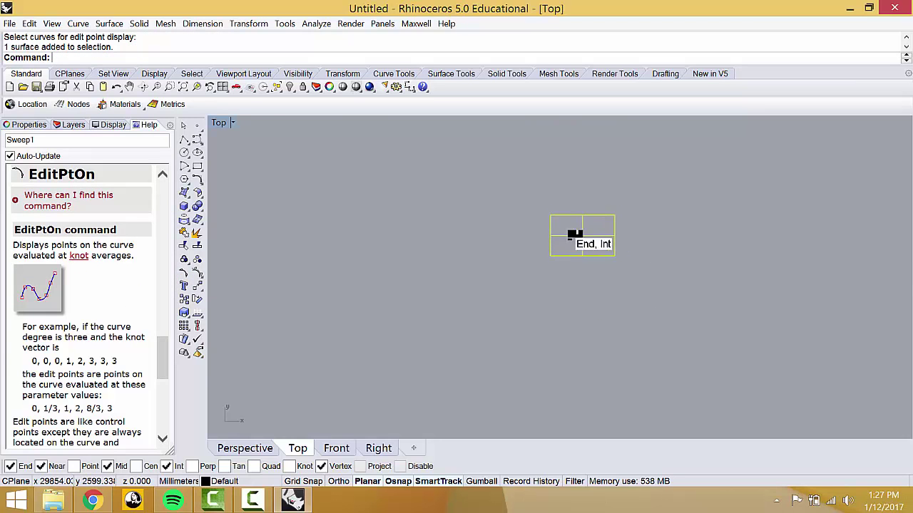
pyautogui.doubleClick(218, 123)
pyautogui.scroll(-3, 595, 255)
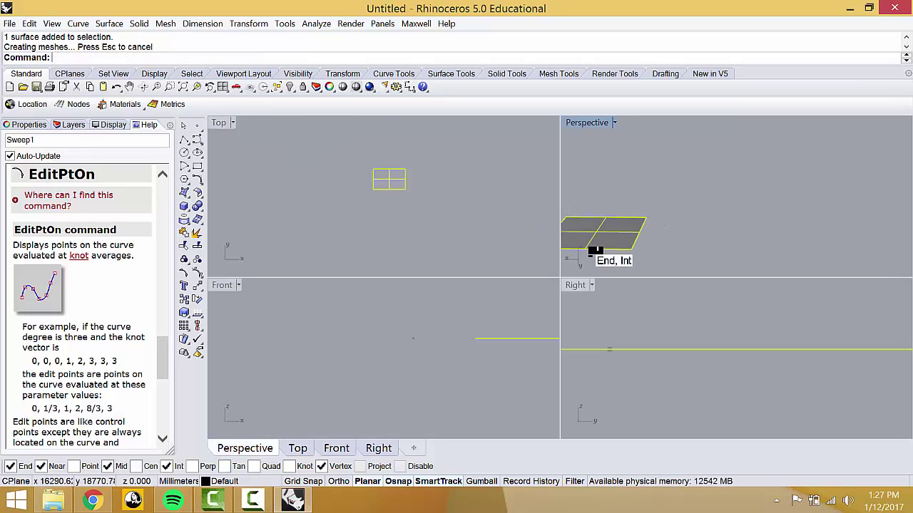
pyautogui.scroll(-3, 673, 353)
pyautogui.write('Bend')
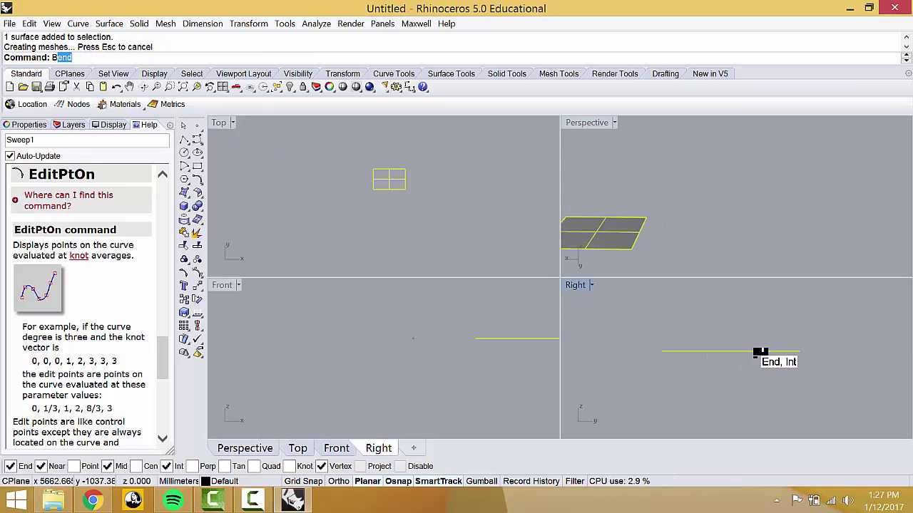
pyautogui.press('Return')
pyautogui.click(662, 351)
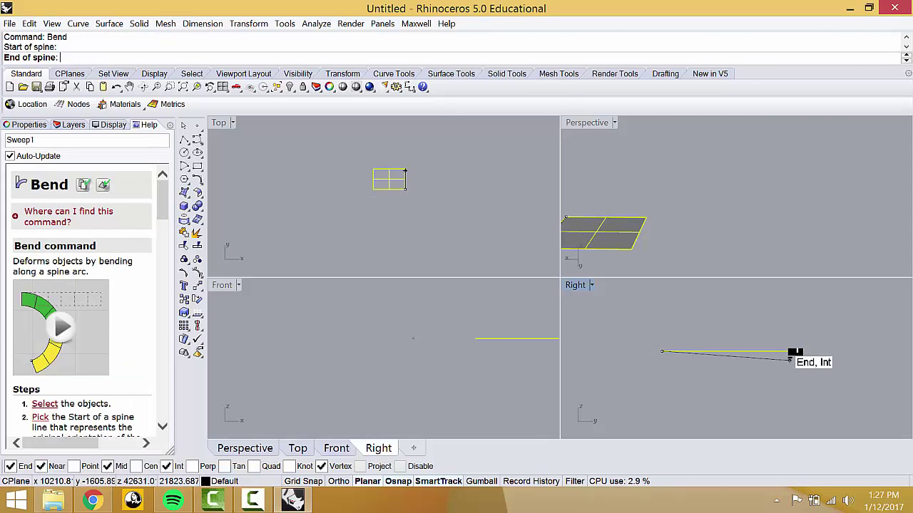
pyautogui.click(799, 352)
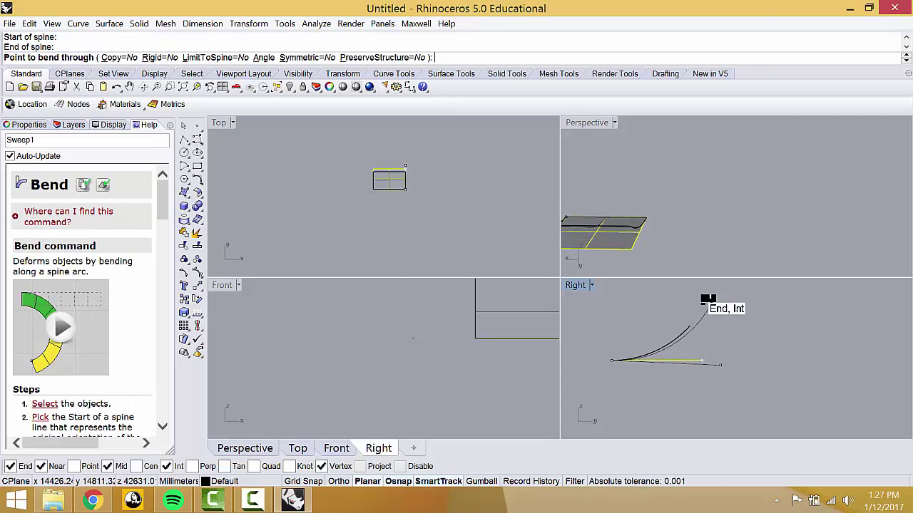
pyautogui.click(686, 282)
# Step: Bend the arched surface a second time in the Top viewport, using a diagonal spine across it
pyautogui.rightClick(361, 198)
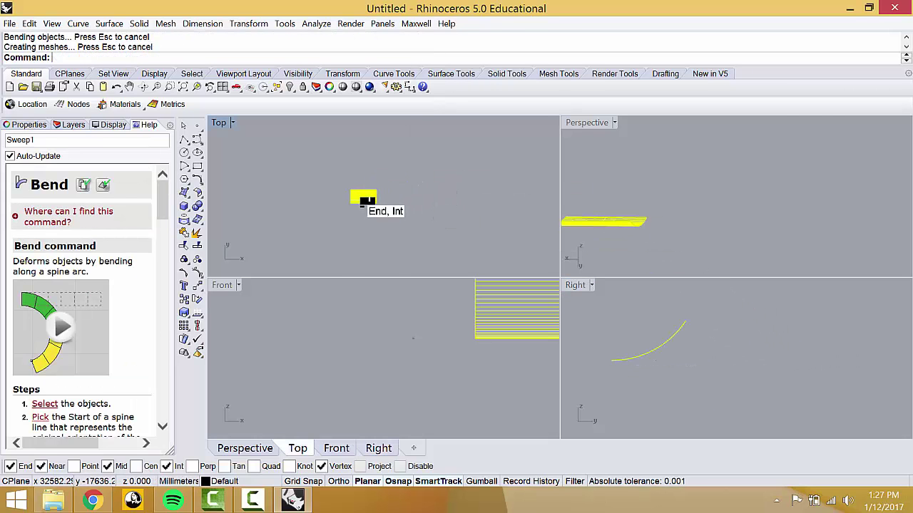
pyautogui.click(351, 176)
pyautogui.click(437, 228)
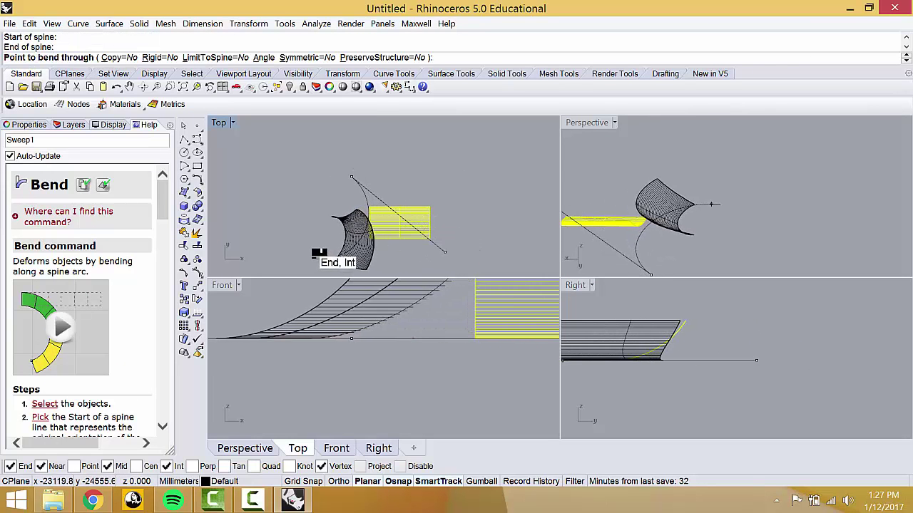
pyautogui.click(312, 250)
pyautogui.moveTo(639, 215); pyautogui.dragTo(558, 208, button='right')
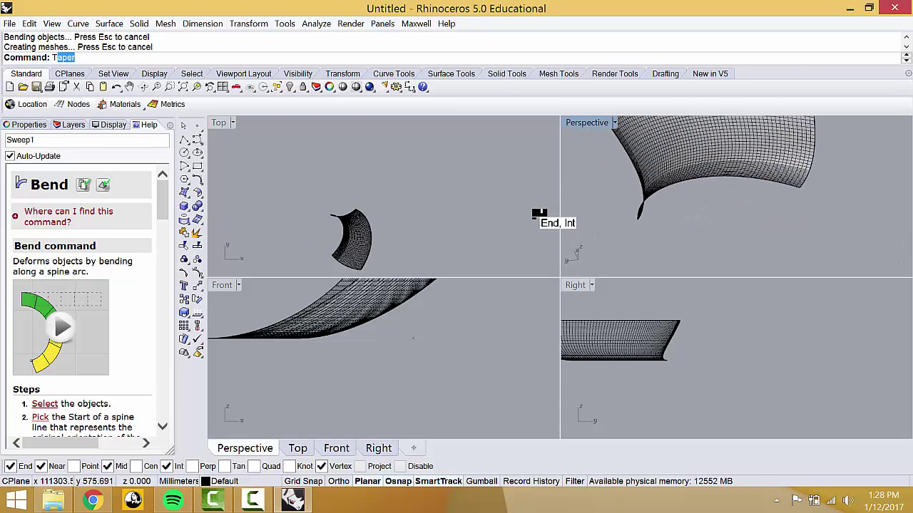
# Step: Compress the twice-bent surface with Stretch along a near-vertical axis in the Top viewport, and maximize the Perspective viewport
pyautogui.click(339, 218)
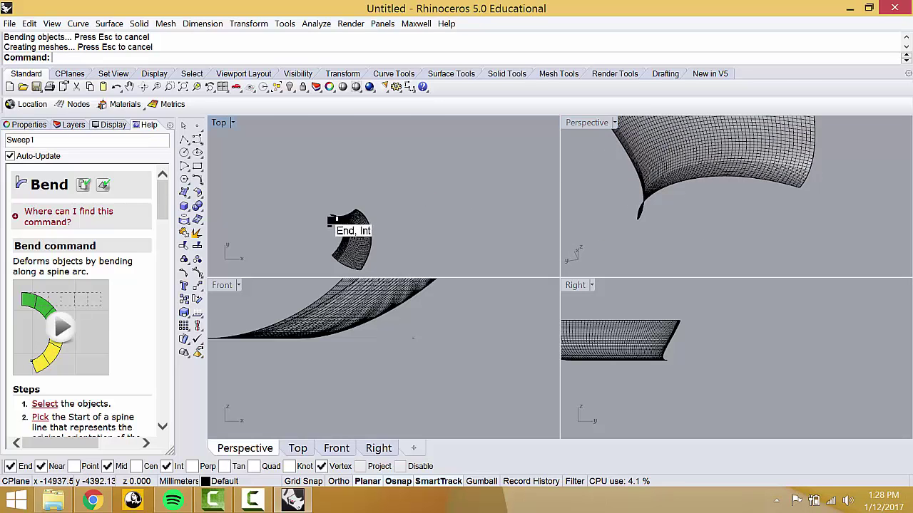
pyautogui.press('Return')
pyautogui.click(320, 200)
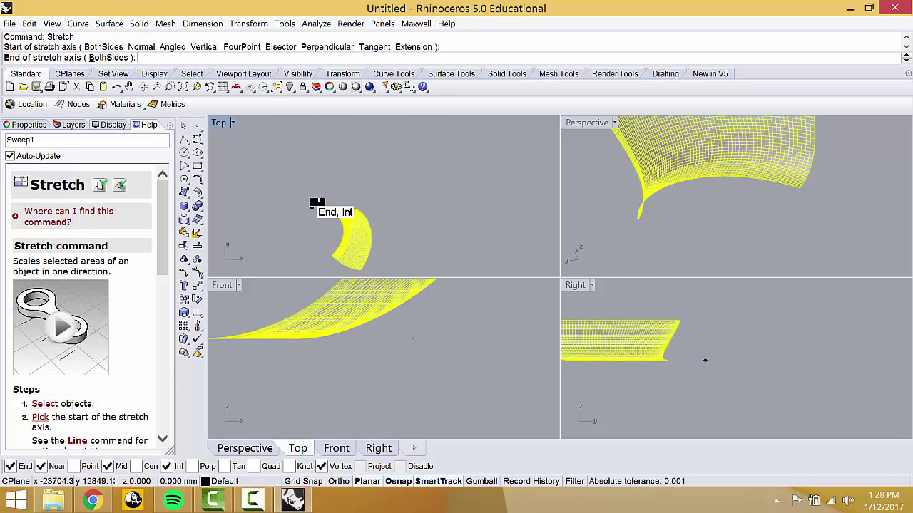
pyautogui.click(311, 266)
pyautogui.click(298, 224)
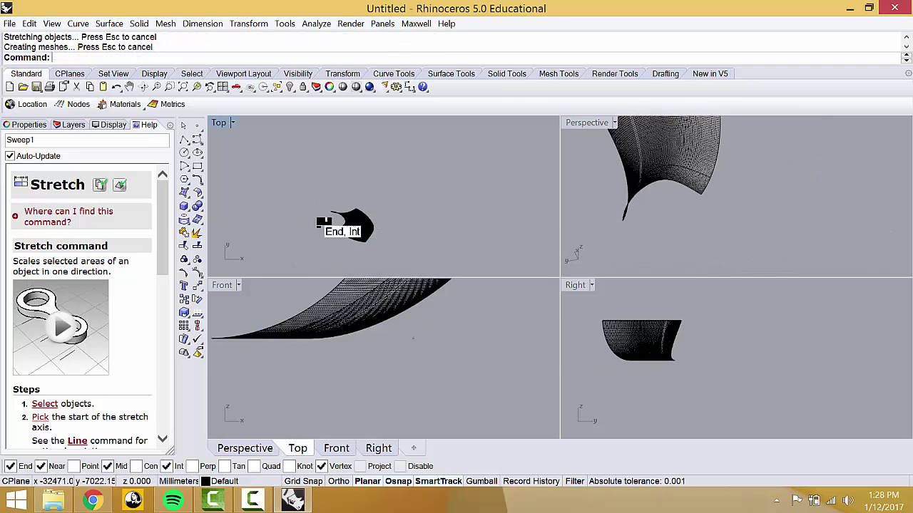
pyautogui.click(563, 206)
pyautogui.moveTo(563, 207); pyautogui.dragTo(573, 130, button='right')
pyautogui.doubleClick(573, 122)
pyautogui.moveTo(549, 163); pyautogui.dragTo(448, 310, button='right')
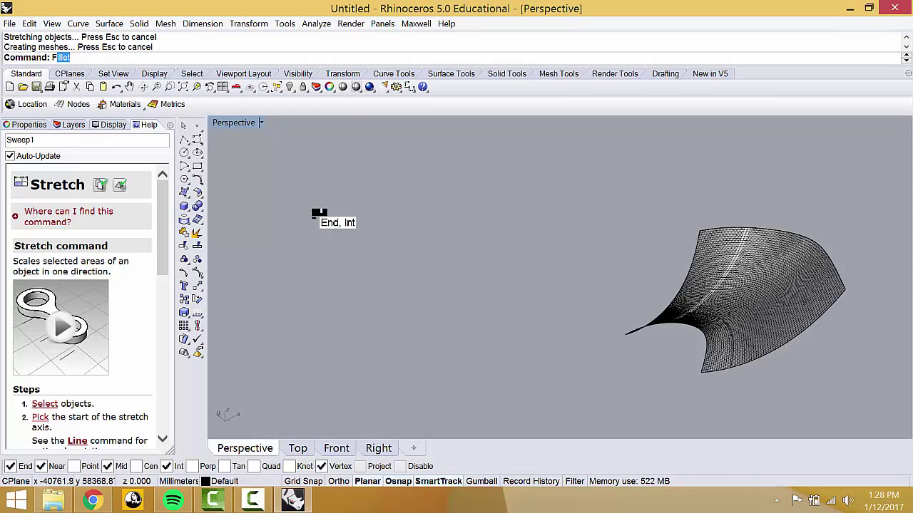
# Step: Start FlowAlongSrf, examine the steps and options in its help page, and leave the command
pyautogui.write('owAlongSrf')
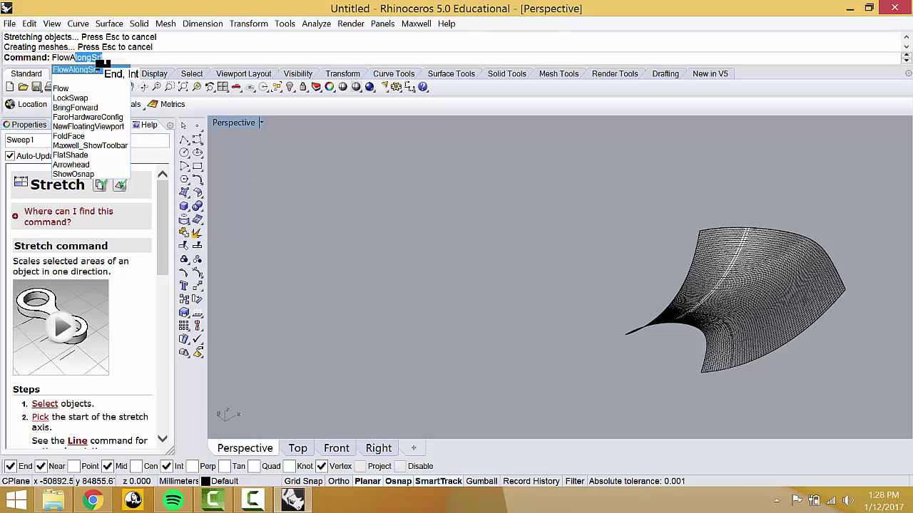
pyautogui.click(79, 69)
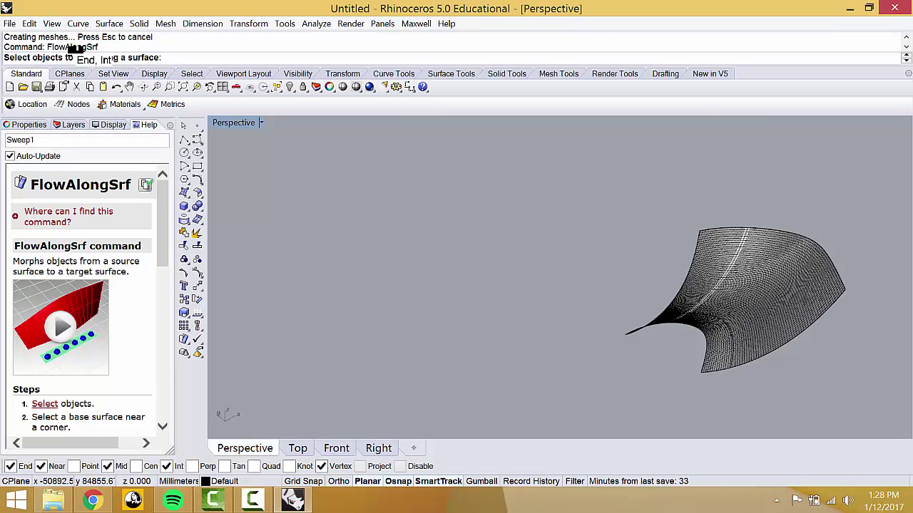
pyautogui.scroll(-3, 146, 243)
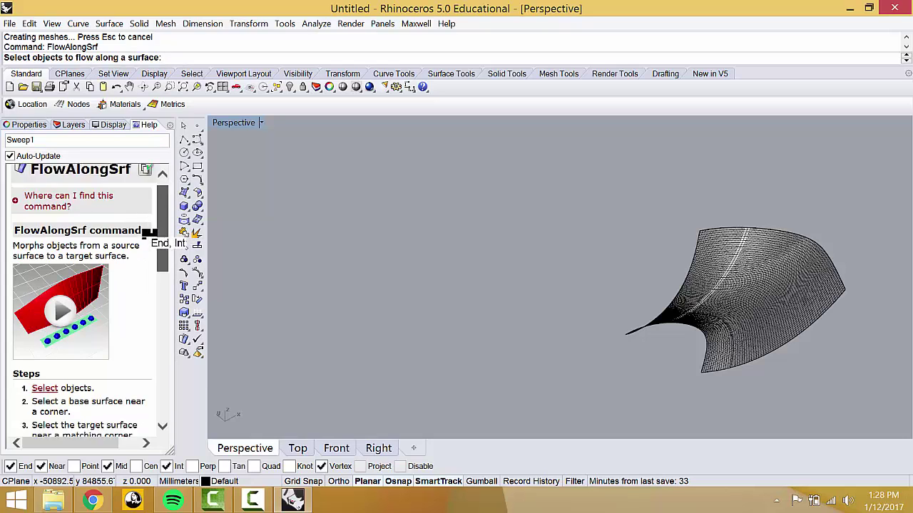
pyautogui.scroll(-3, 141, 250)
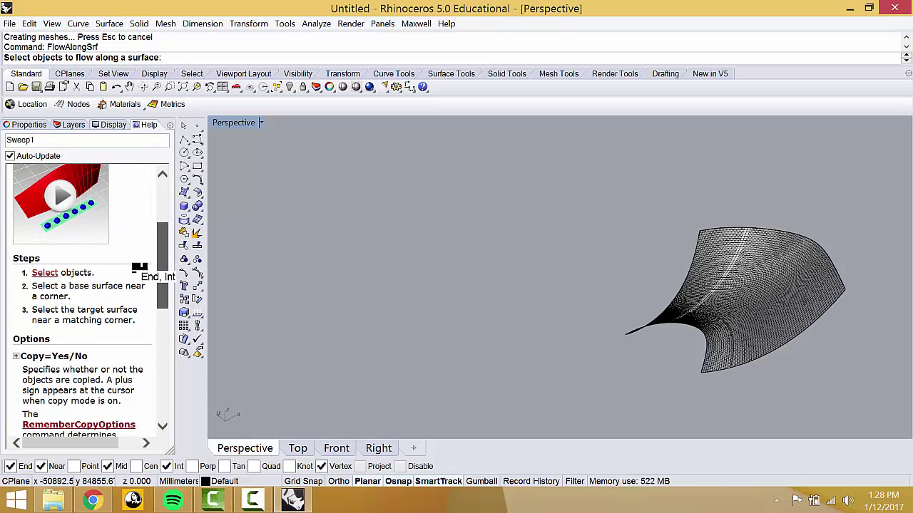
pyautogui.scroll(-2, 138, 269)
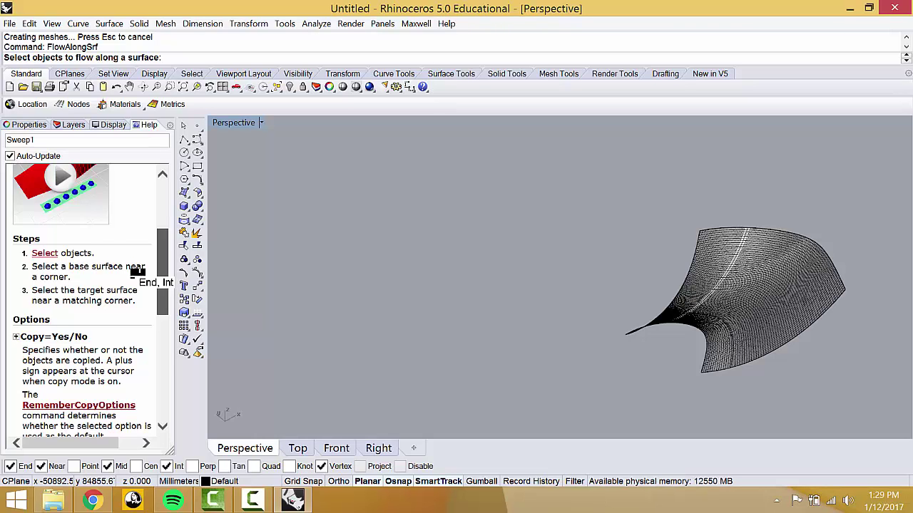
pyautogui.scroll(-2, 132, 273)
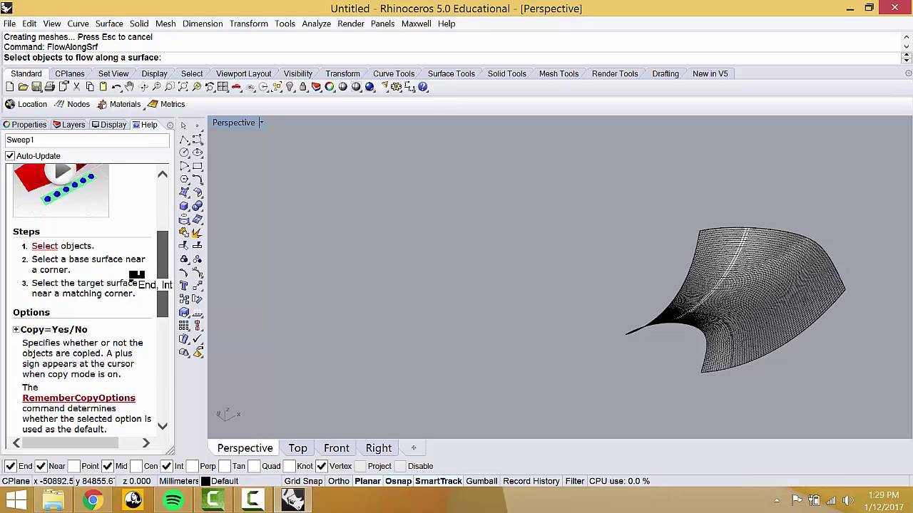
pyautogui.scroll(-1, 136, 282)
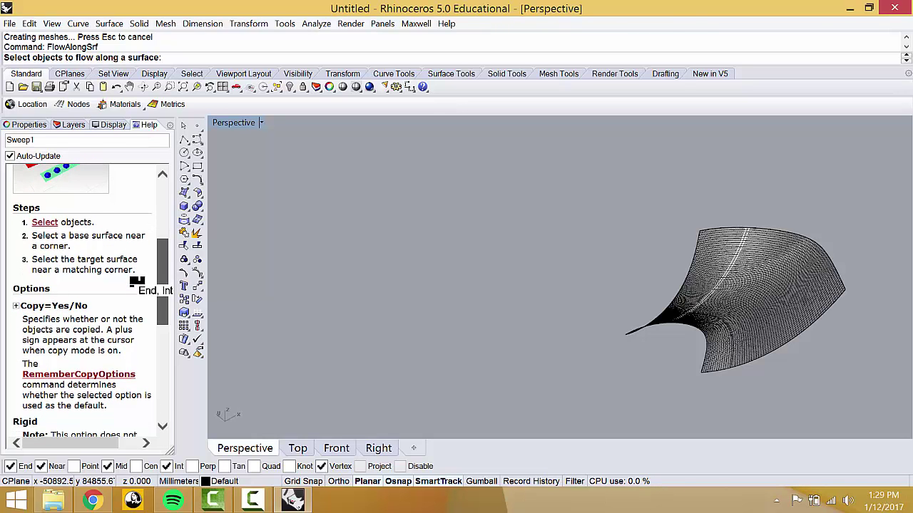
pyautogui.scroll(6, 142, 261)
pyautogui.hscroll(1, 150, 226)
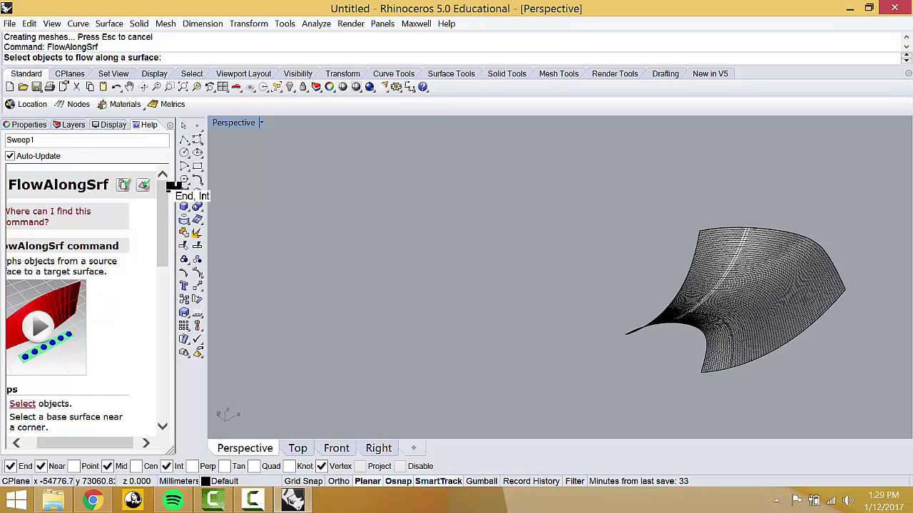
pyautogui.press('Escape')
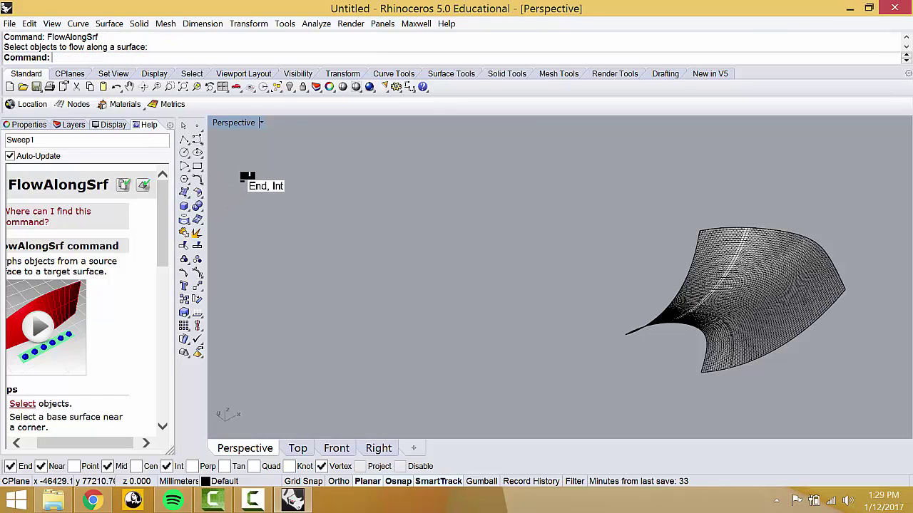
# Step: Draw a small sphere in the Perspective viewport, well away from the curved surface
pyautogui.write('Sphere')
pyautogui.press('Return')
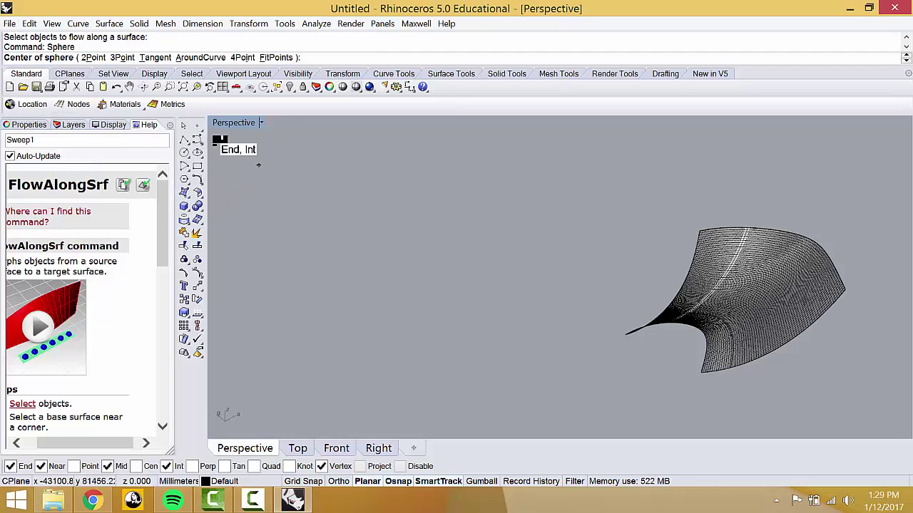
pyautogui.click(295, 199)
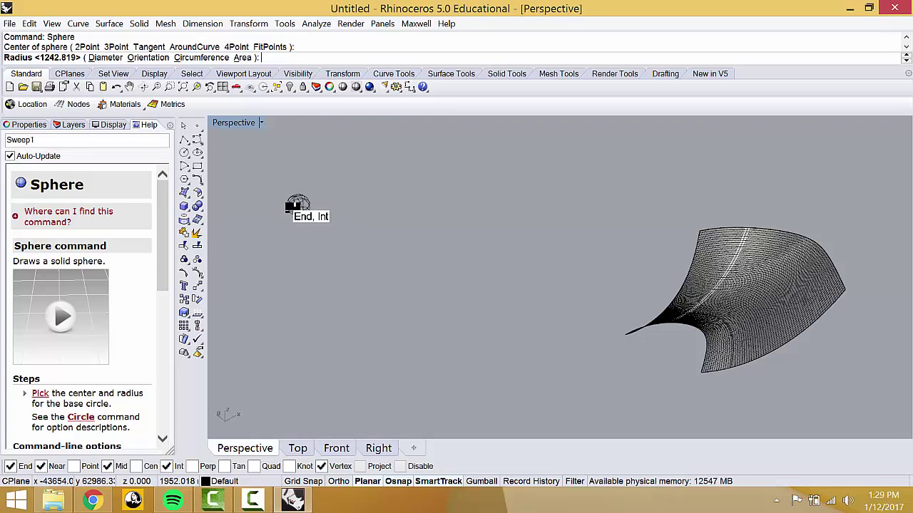
pyautogui.click(288, 207)
pyautogui.click(292, 205)
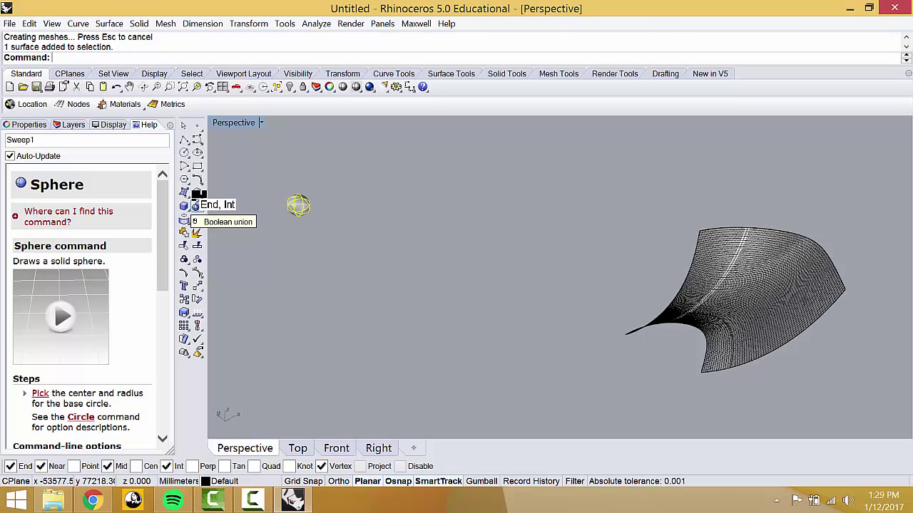
pyautogui.click(261, 231)
# Step: Array the sphere with 10 copies in X, 10 in Y and 1 in Z, working in the Top viewport
pyautogui.doubleClick(225, 123)
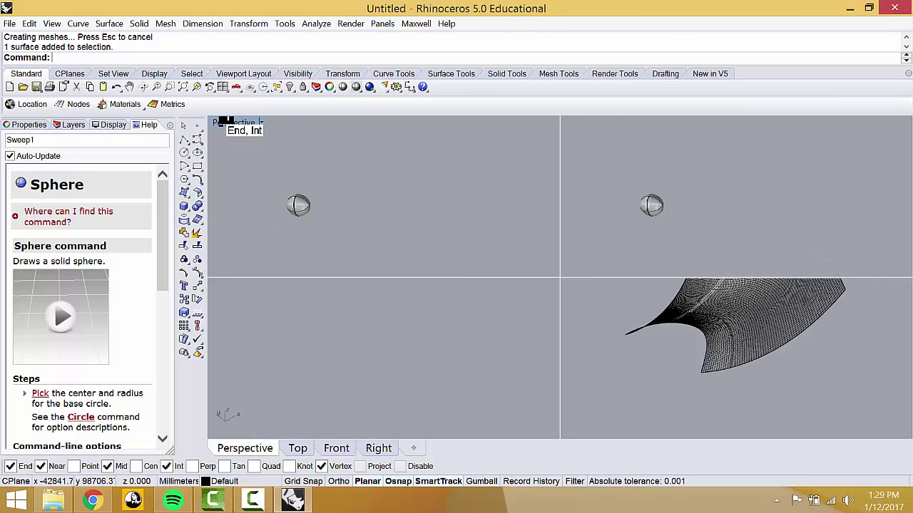
pyautogui.click(285, 194)
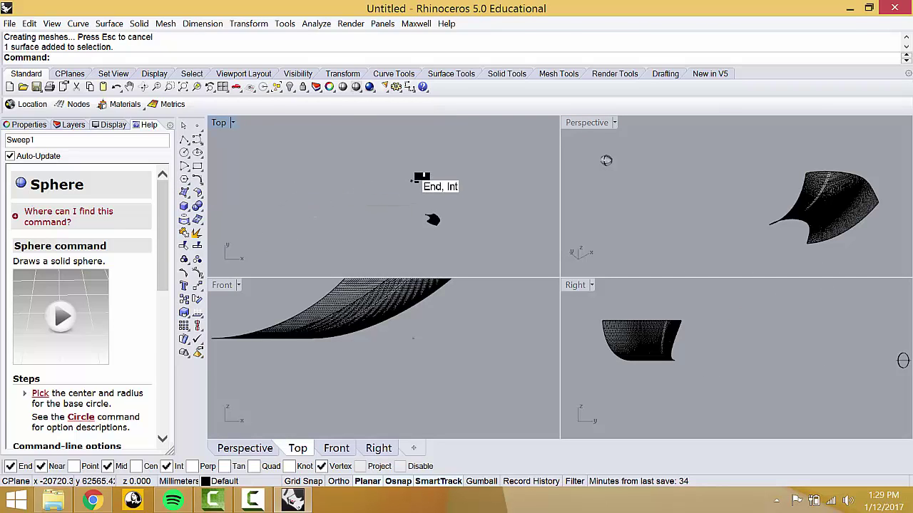
pyautogui.click(303, 157)
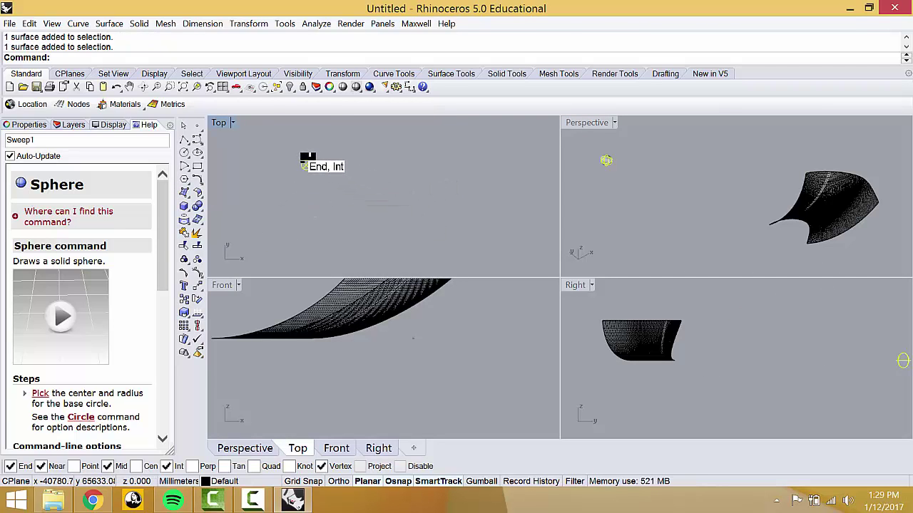
pyautogui.write('Array')
pyautogui.press('Return')
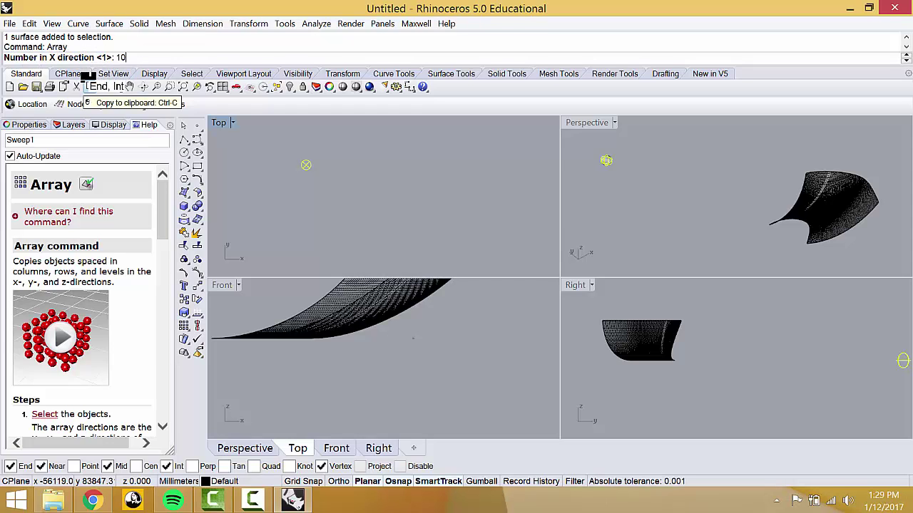
pyautogui.press('Return')
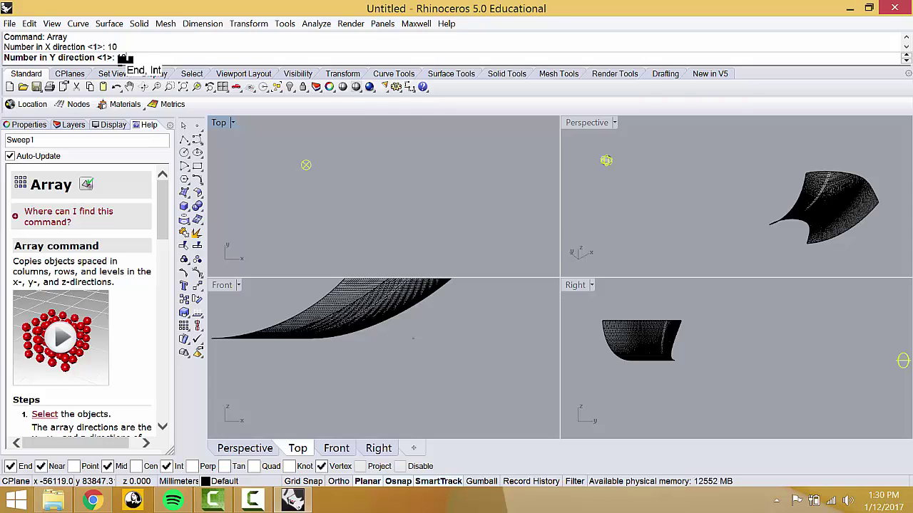
pyautogui.write('10')
pyautogui.press('Return')
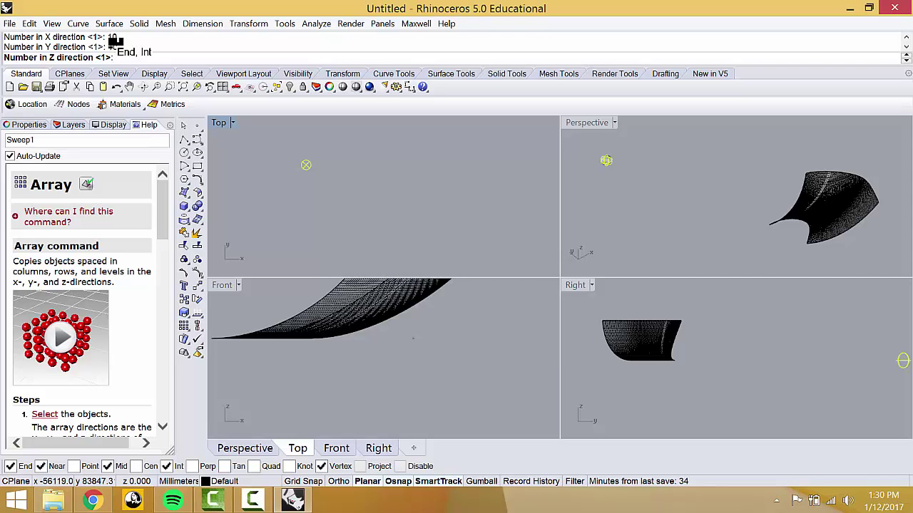
pyautogui.press('Return')
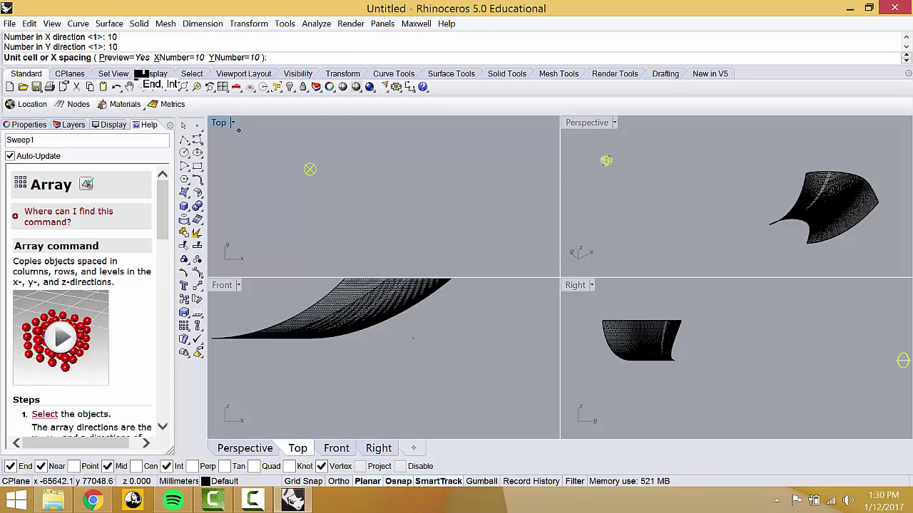
# Step: Define the array's unit cell from the sphere's center, spacing overlapping copies about 2732 mm in X and -2585 mm in Y, and accept it
pyautogui.doubleClick(217, 121)
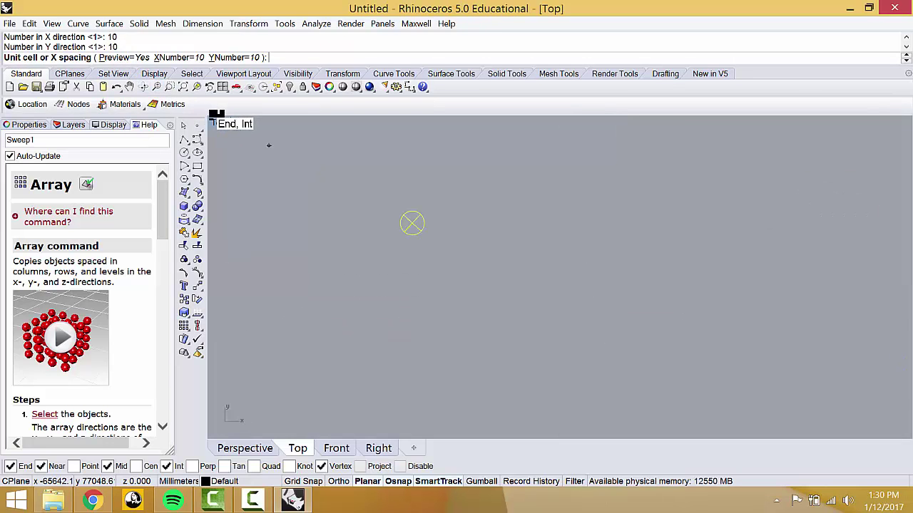
pyautogui.click(407, 221)
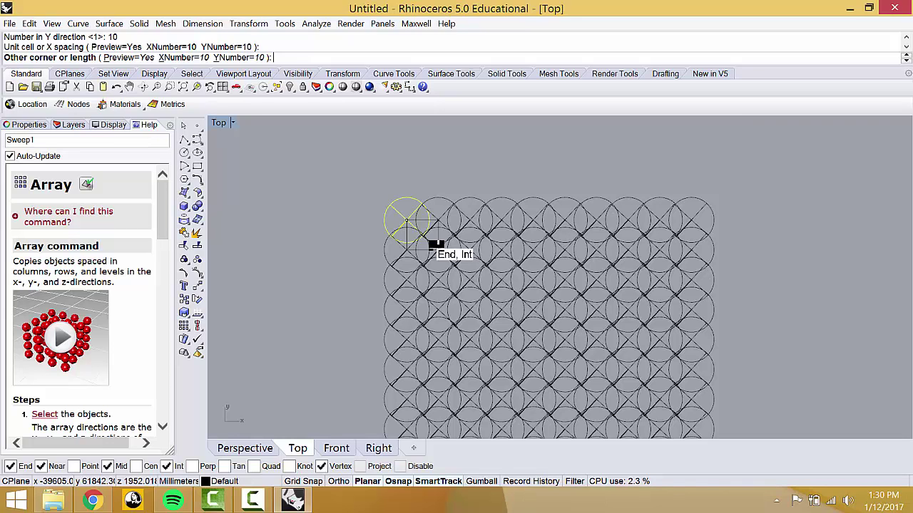
pyautogui.click(435, 245)
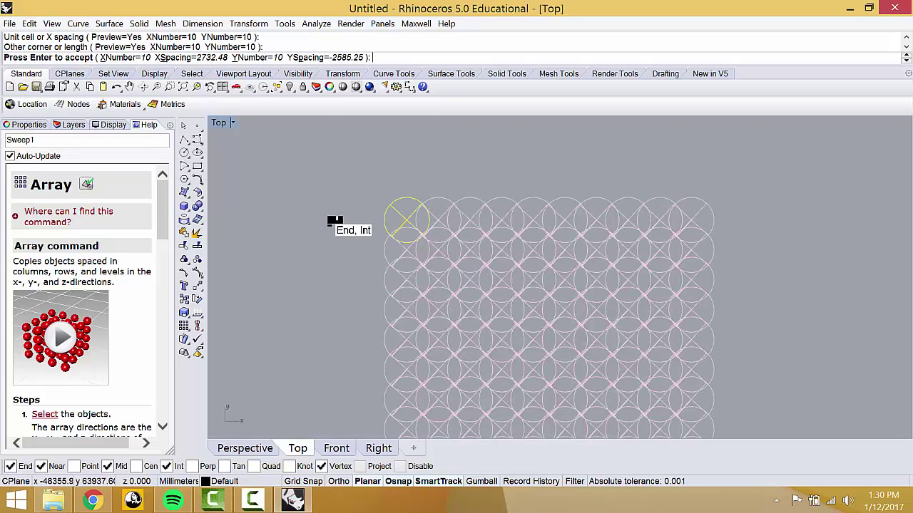
pyautogui.press('Return')
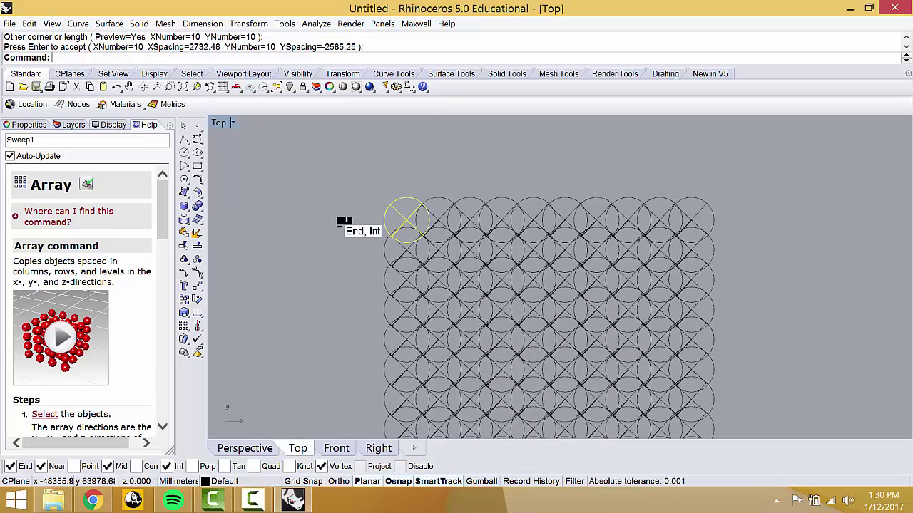
pyautogui.doubleClick(217, 123)
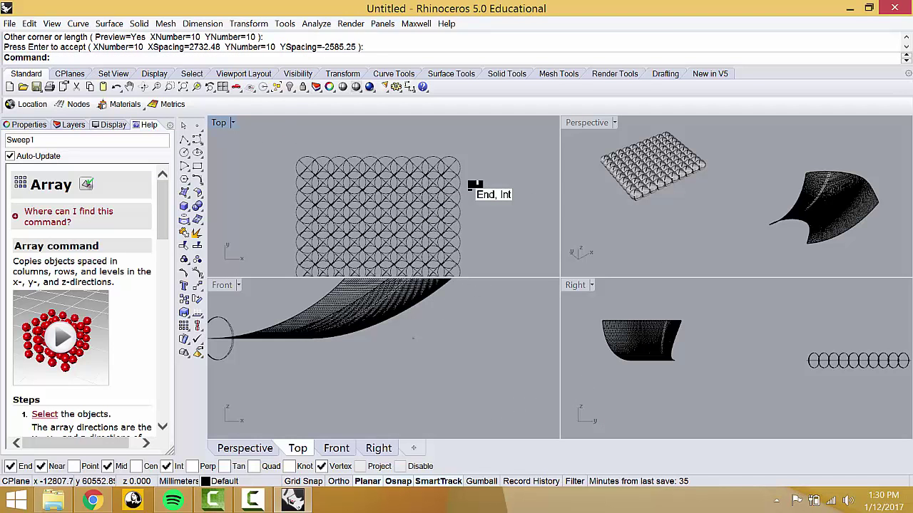
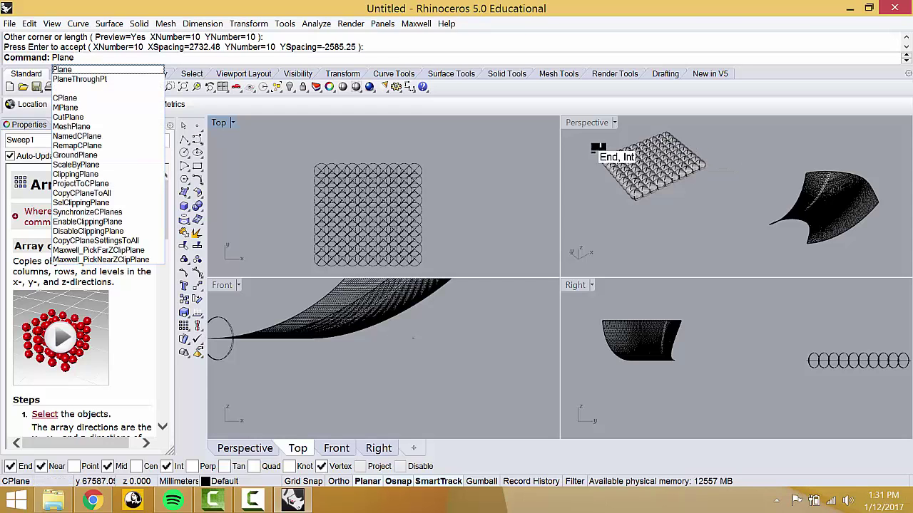
# Step: Draw a rectangular plane in the Top viewport from corner to corner, just enclosing the whole grid of spheres
pyautogui.press('Return')
pyautogui.scroll(5, 314, 176)
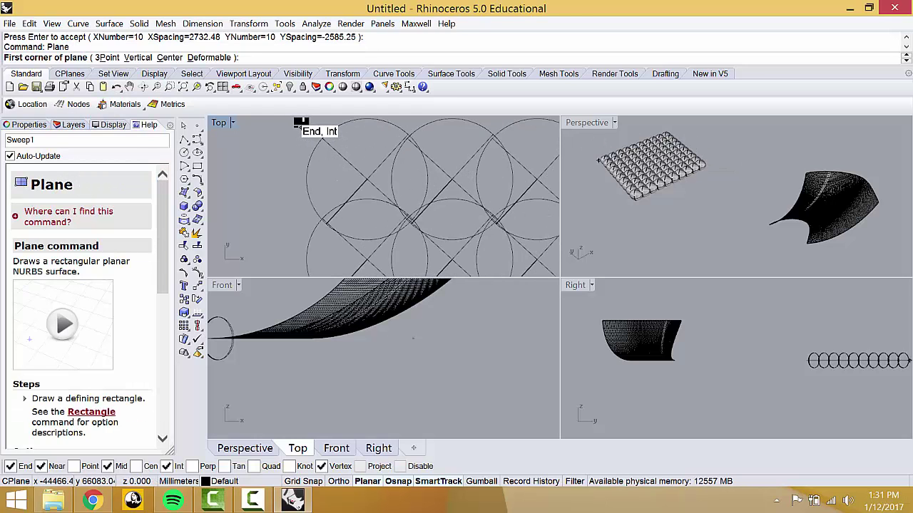
pyautogui.click(293, 147)
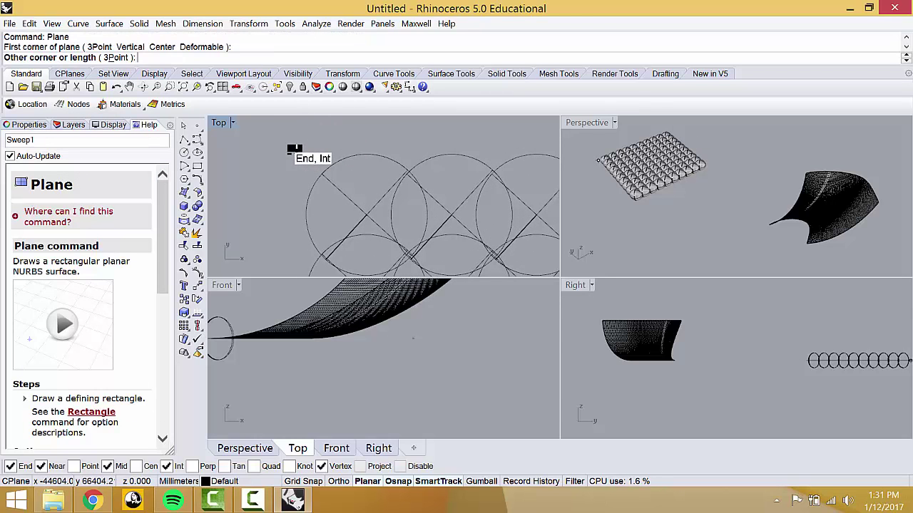
pyautogui.scroll(-5, 342, 189)
pyautogui.scroll(5, 423, 214)
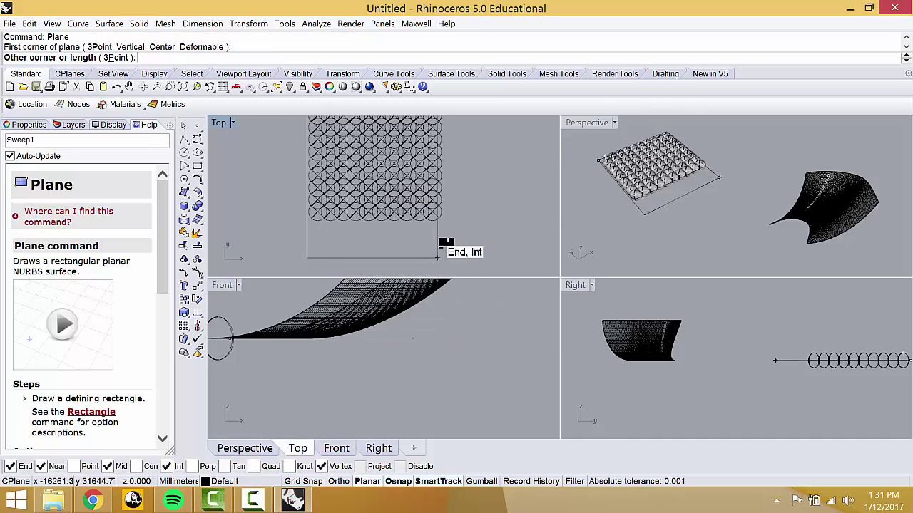
pyautogui.scroll(4, 426, 183)
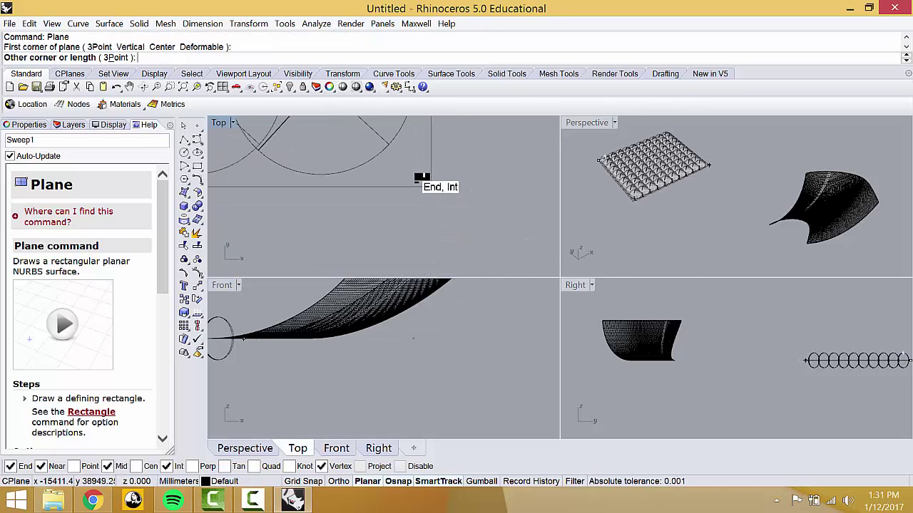
pyautogui.click(417, 172)
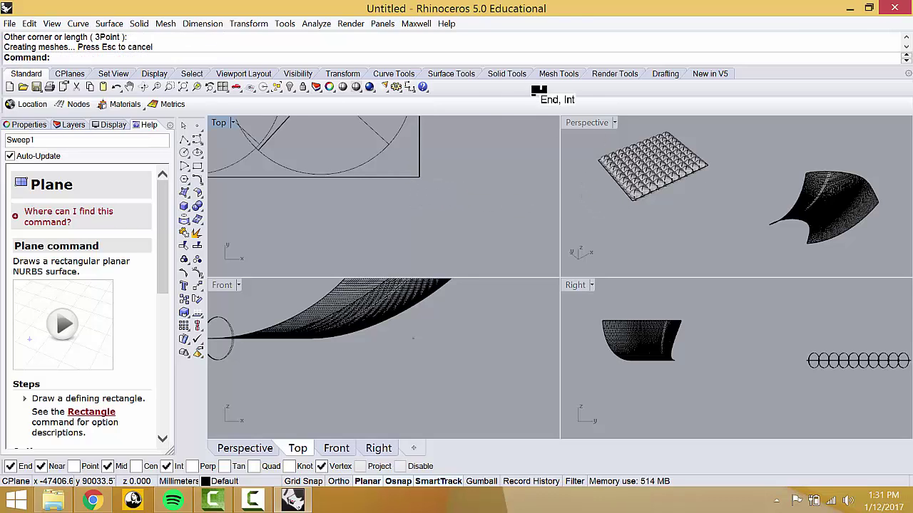
# Step: Move the plane straight down in the Right viewport so it cuts through the lower part of the spheres
pyautogui.doubleClick(588, 123)
pyautogui.scroll(4, 349, 263)
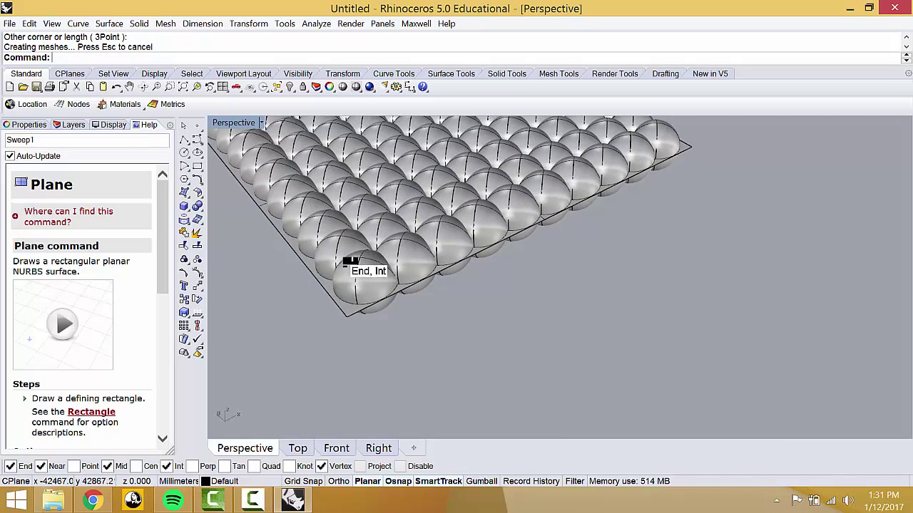
pyautogui.moveTo(360, 245); pyautogui.dragTo(315, 389, button='right')
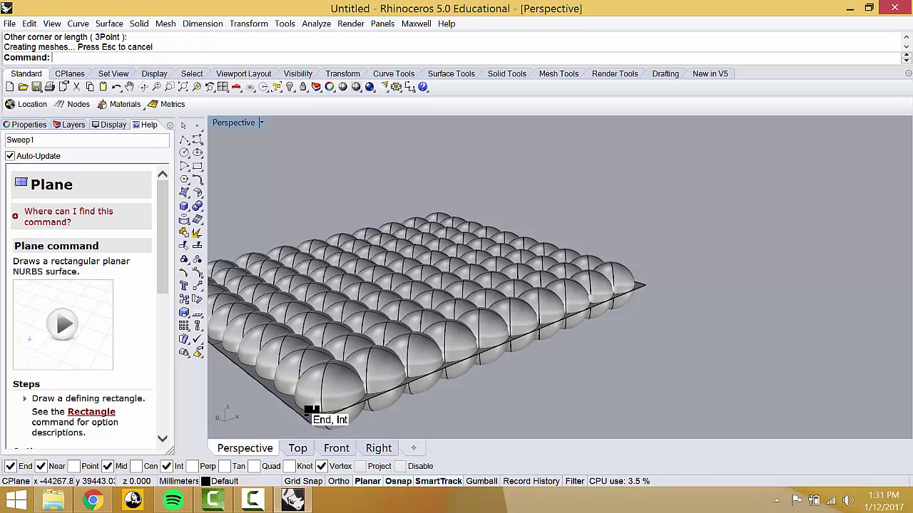
pyautogui.moveTo(312, 413); pyautogui.dragTo(317, 411, button='right')
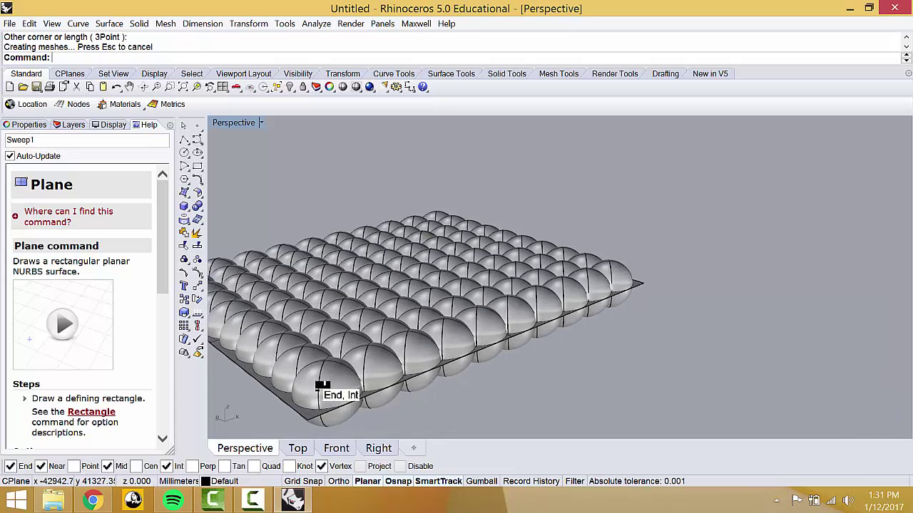
pyautogui.scroll(-3, 333, 378)
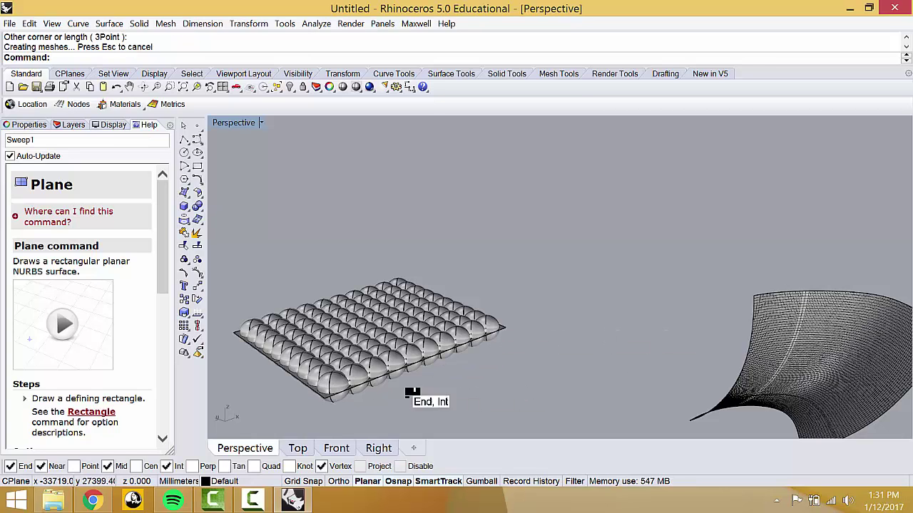
pyautogui.click(316, 391)
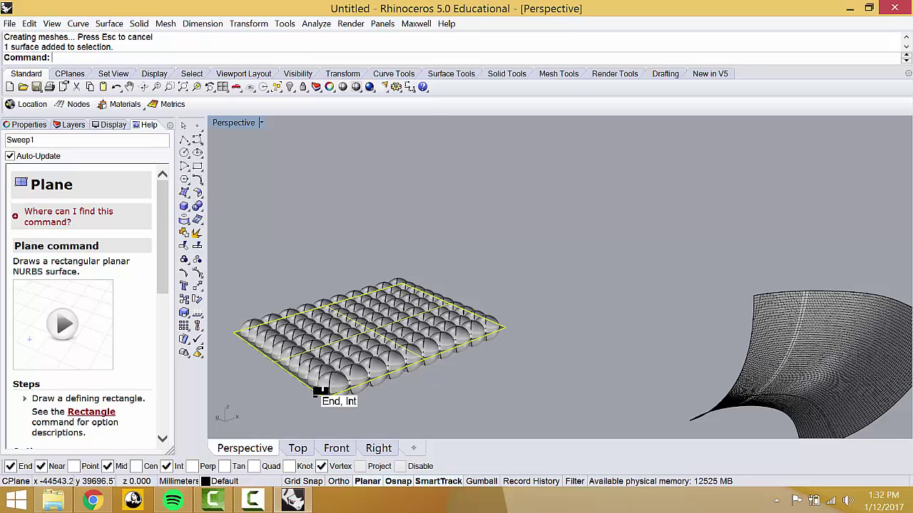
pyautogui.press('Return')
pyautogui.doubleClick(233, 123)
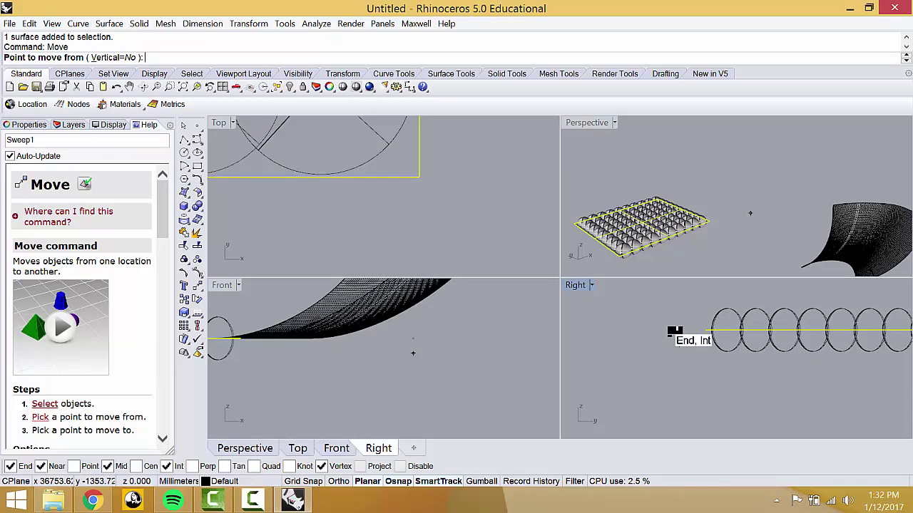
pyautogui.click(678, 331)
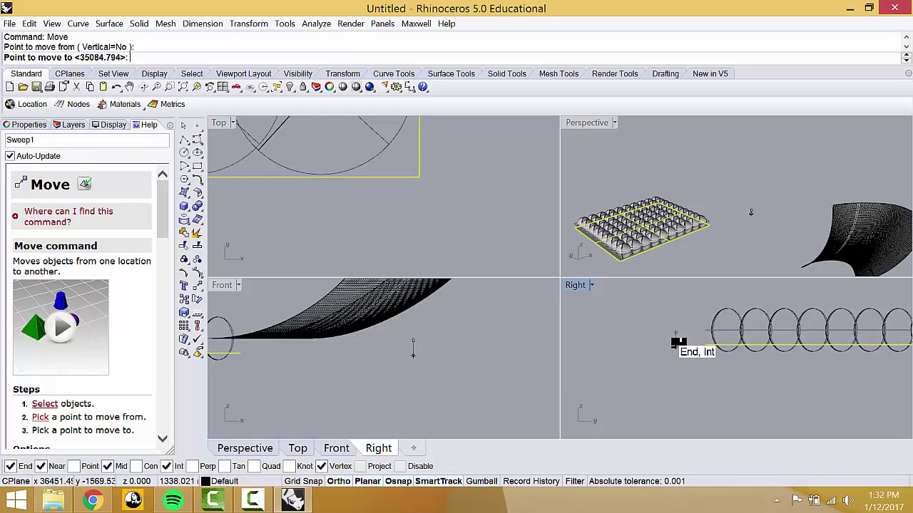
pyautogui.click(675, 343)
pyautogui.press('Escape')
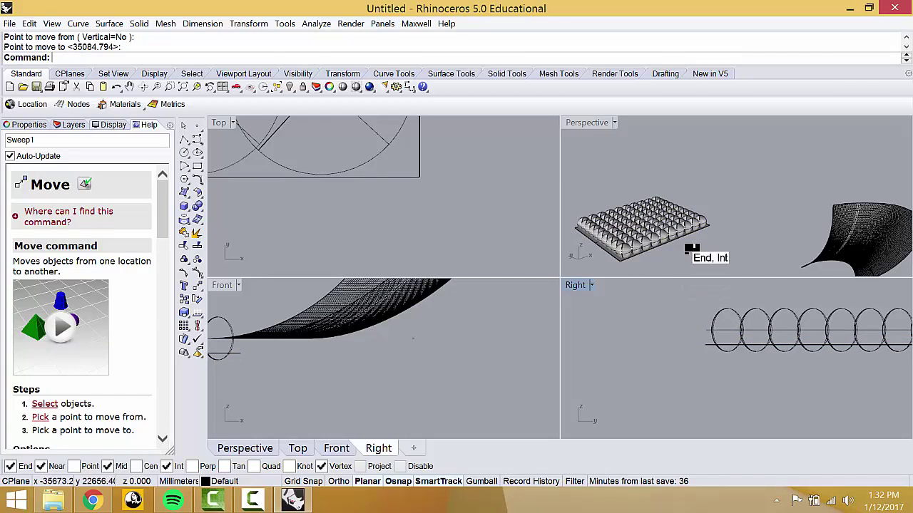
pyautogui.scroll(4, 689, 248)
pyautogui.scroll(-2, 725, 260)
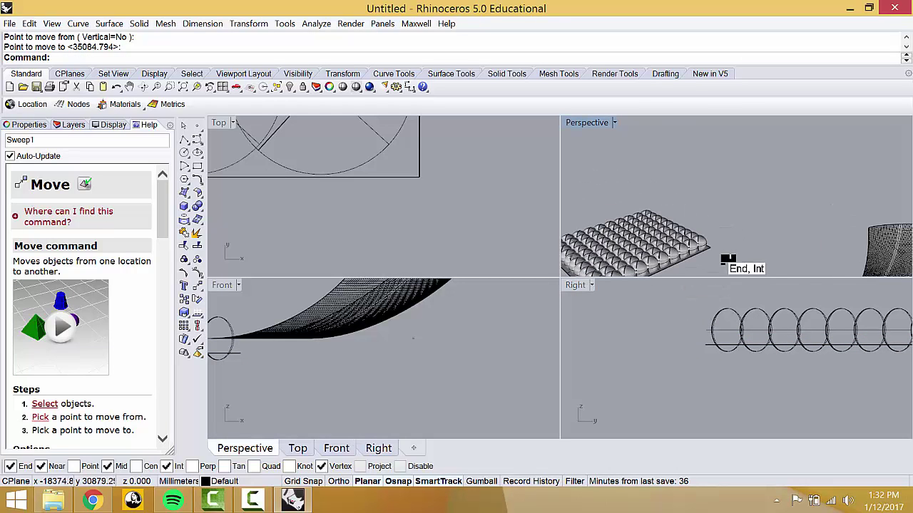
pyautogui.scroll(-3, 721, 317)
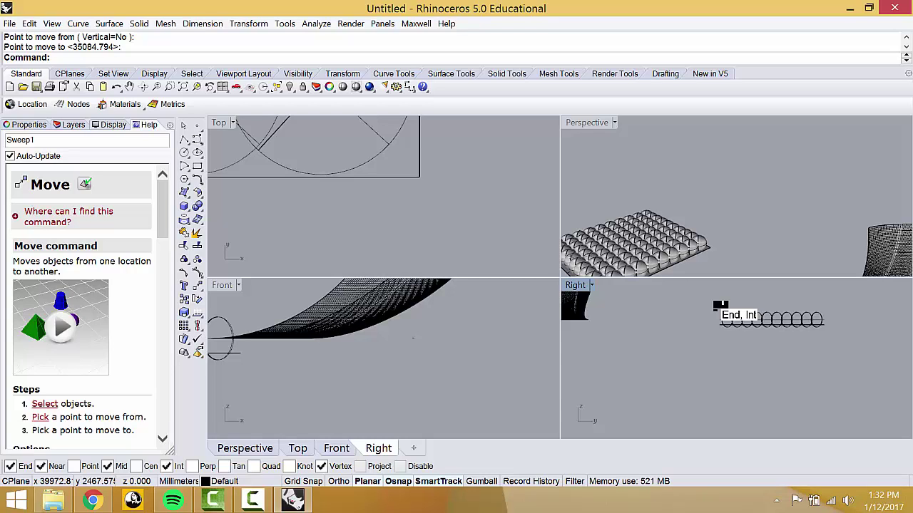
# Step: Save the model to the Desktop as a Rhino 5 3D model named "rhino Vocab.3dm"
pyautogui.click(8, 22)
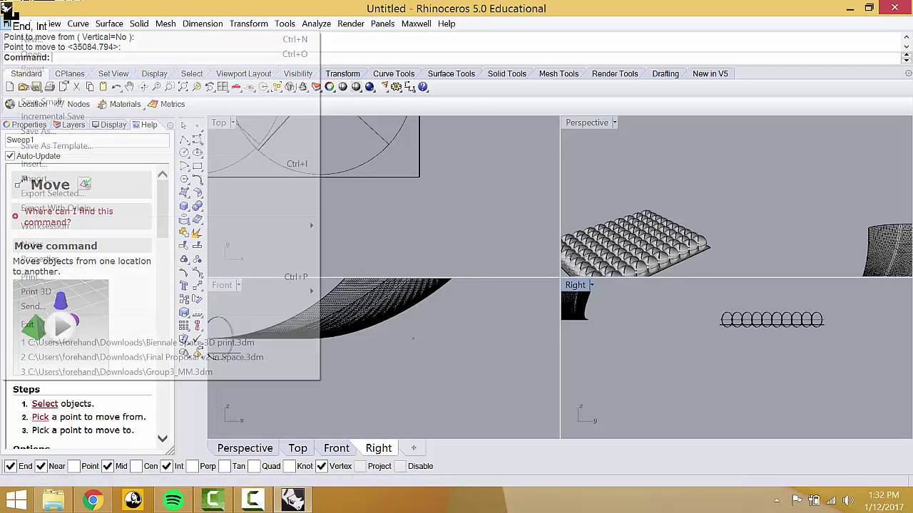
pyautogui.moveTo(402, 20)
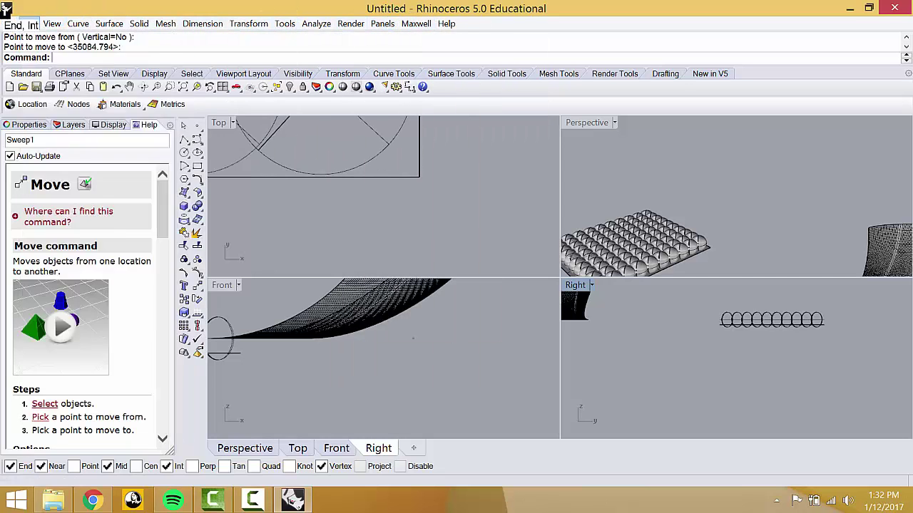
pyautogui.moveTo(9, 24)
pyautogui.click(31, 87)
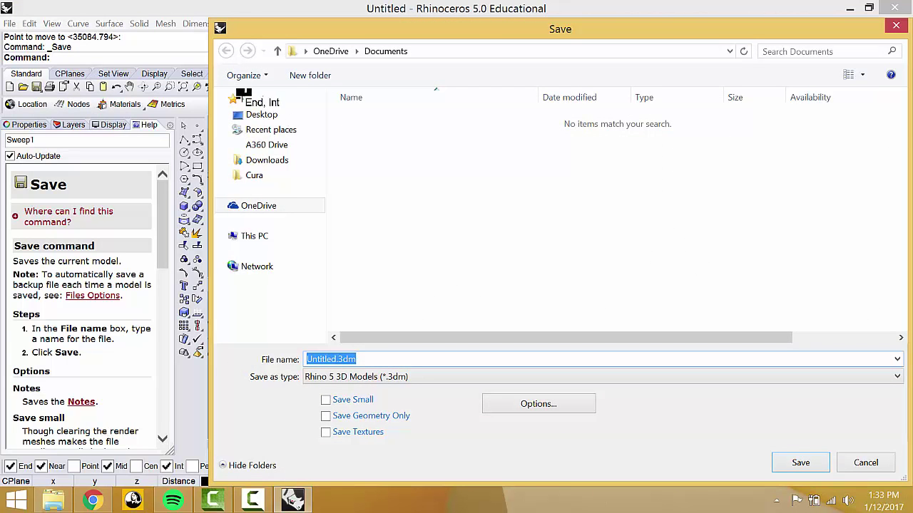
pyautogui.click(260, 115)
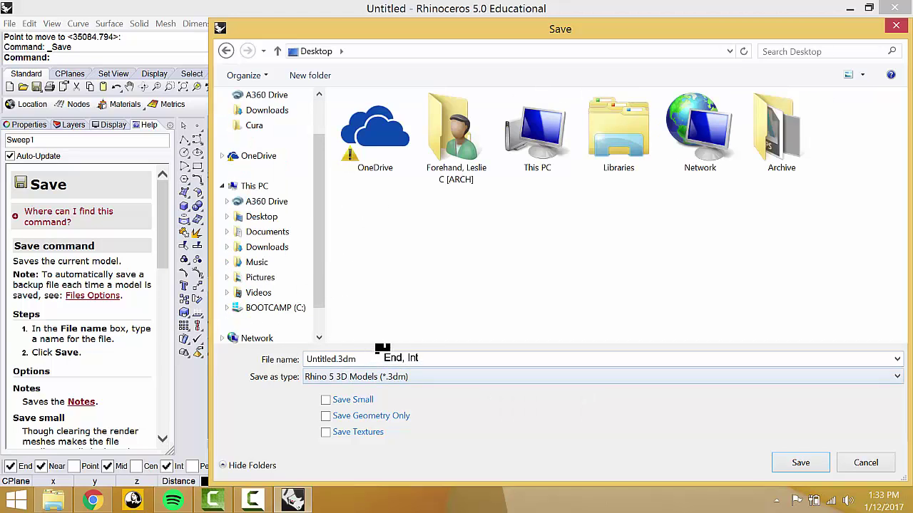
pyautogui.doubleClick(330, 357)
pyautogui.click(333, 356)
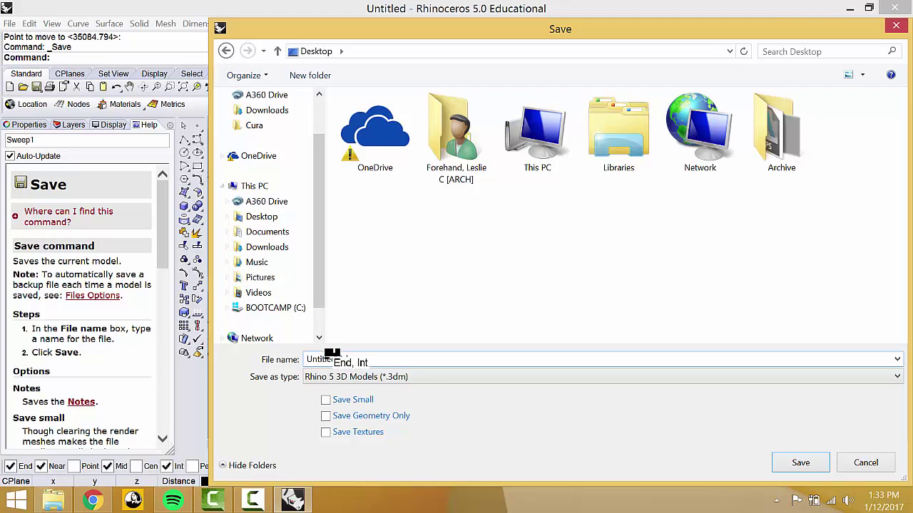
pyautogui.doubleClick(331, 359)
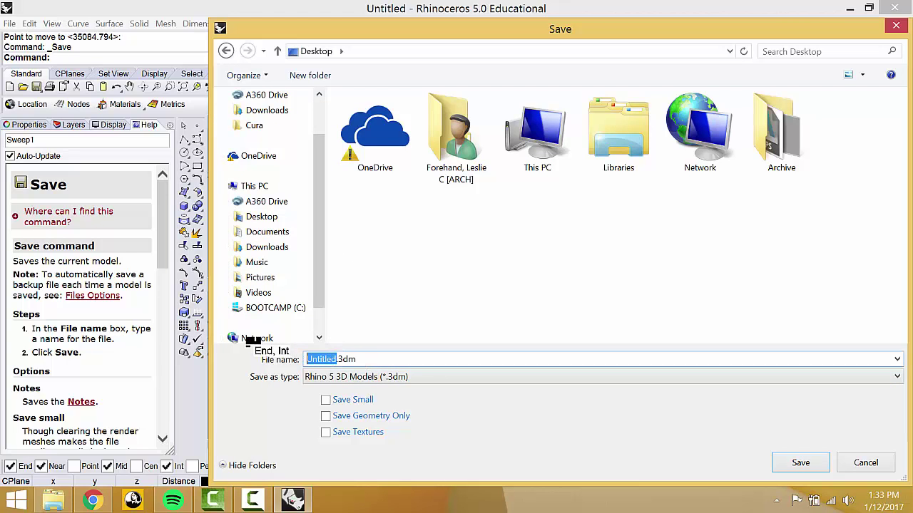
pyautogui.write('rhi')
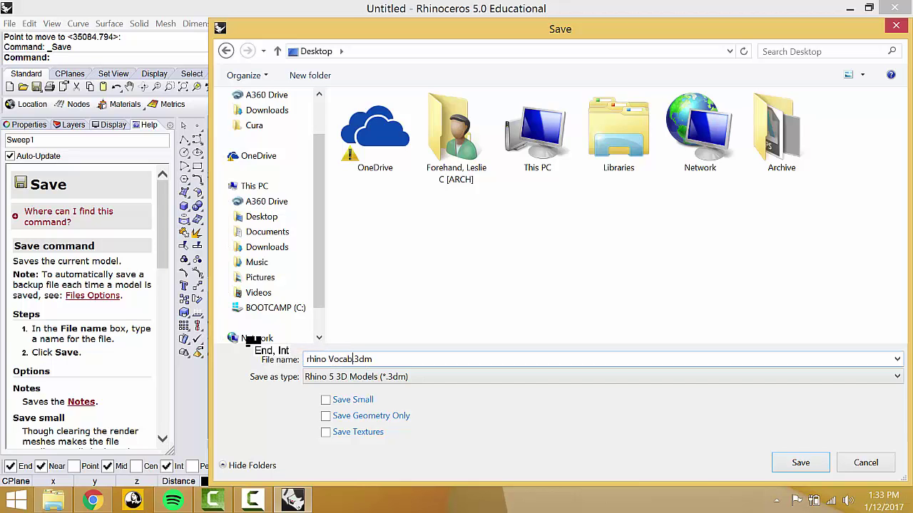
pyautogui.write('no Vocab')
pyautogui.press('Return')
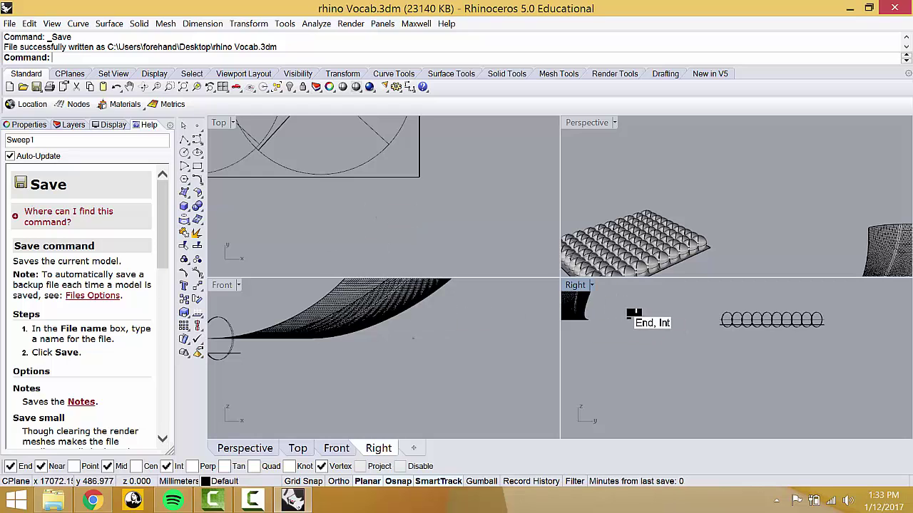
# Step: Select a few individual spheres of the array in the Perspective viewport, and deselect them in the maximized Right viewport
pyautogui.moveTo(676, 348); pyautogui.dragTo(642, 368, button='right')
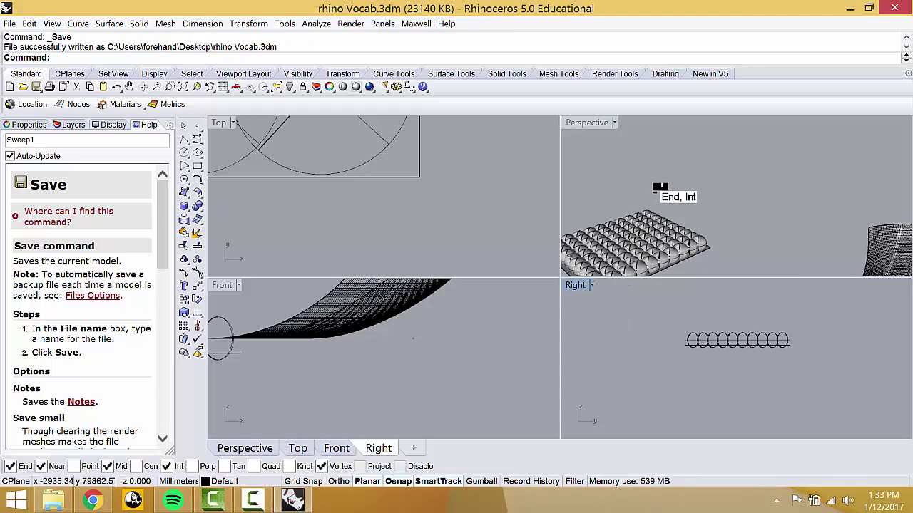
pyautogui.moveTo(657, 189); pyautogui.dragTo(698, 179, button='right')
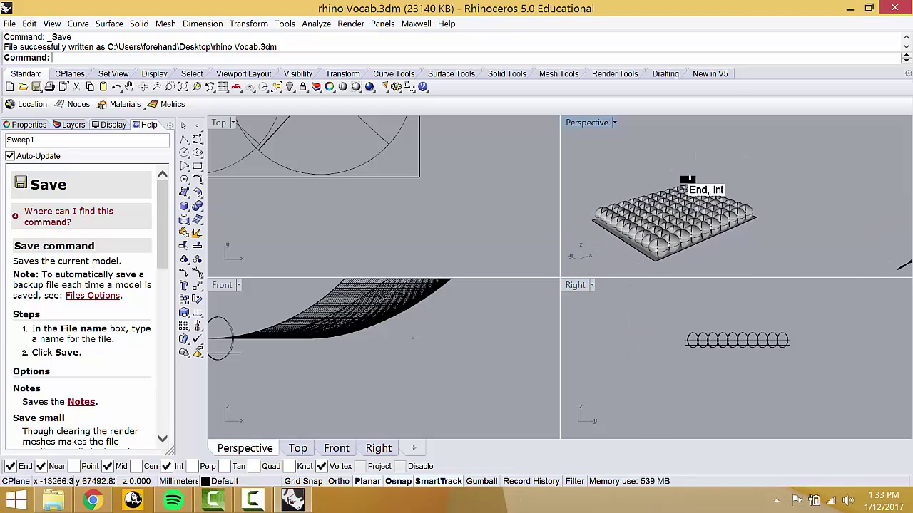
pyautogui.click(677, 187)
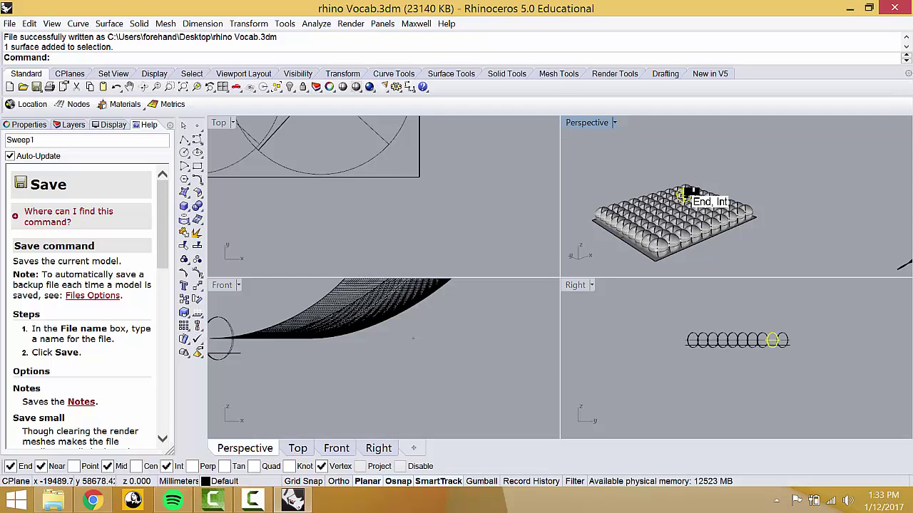
pyautogui.click(684, 194)
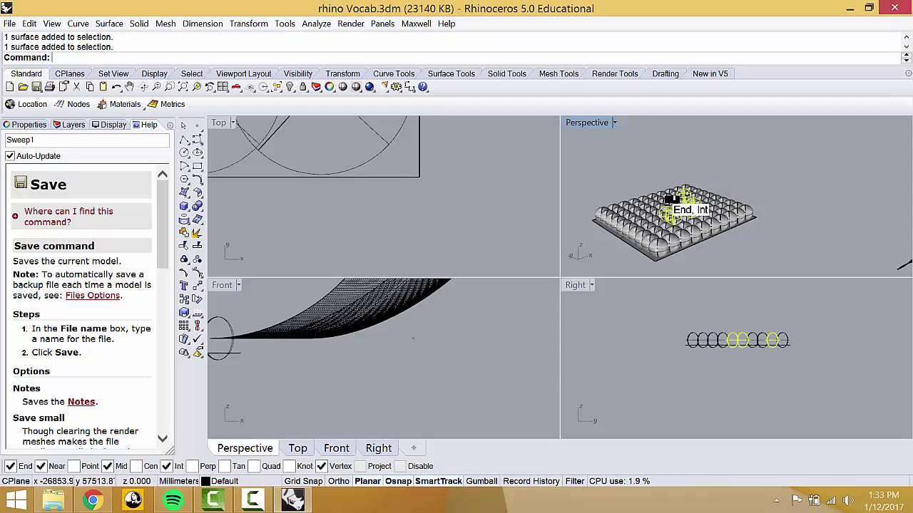
pyautogui.doubleClick(575, 284)
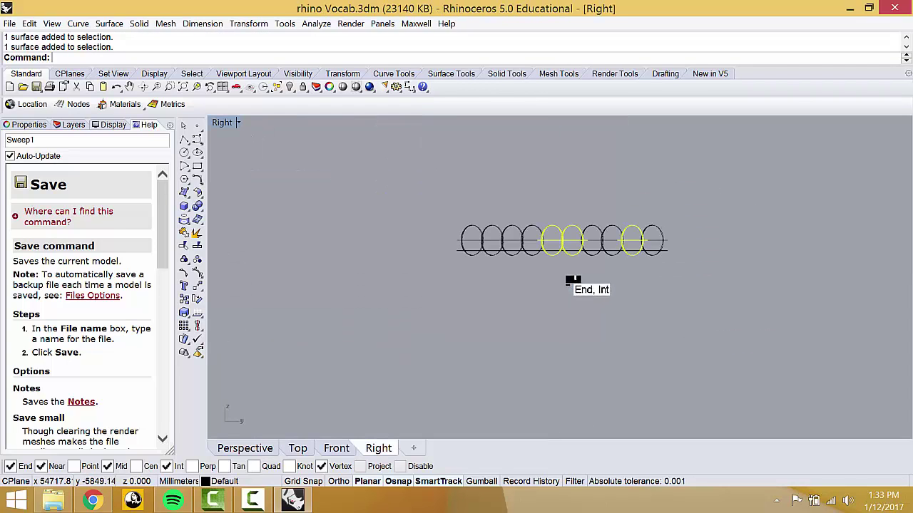
pyautogui.click(421, 262)
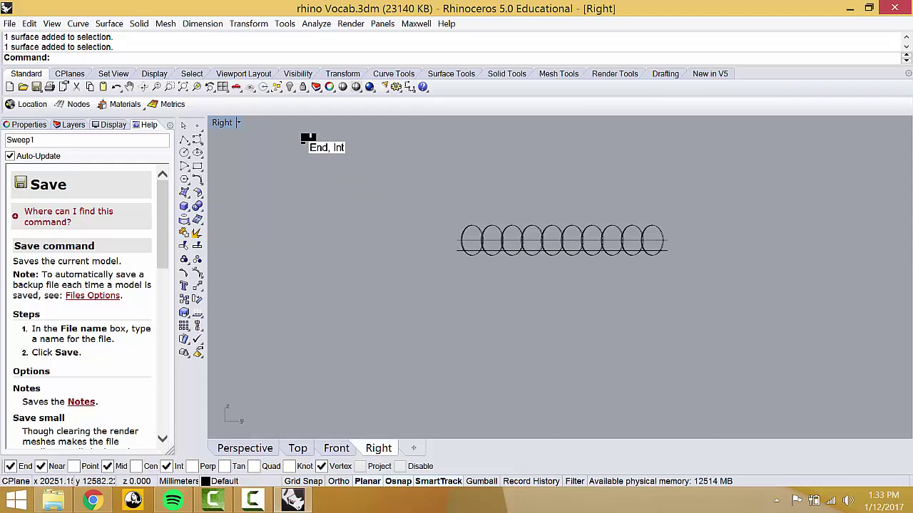
# Step: Window-select only the fully enclosed spheres in the Right viewport, leaving out the last row, and clear the selection
pyautogui.moveTo(310, 143); pyautogui.dragTo(620, 276)
pyautogui.click(444, 202)
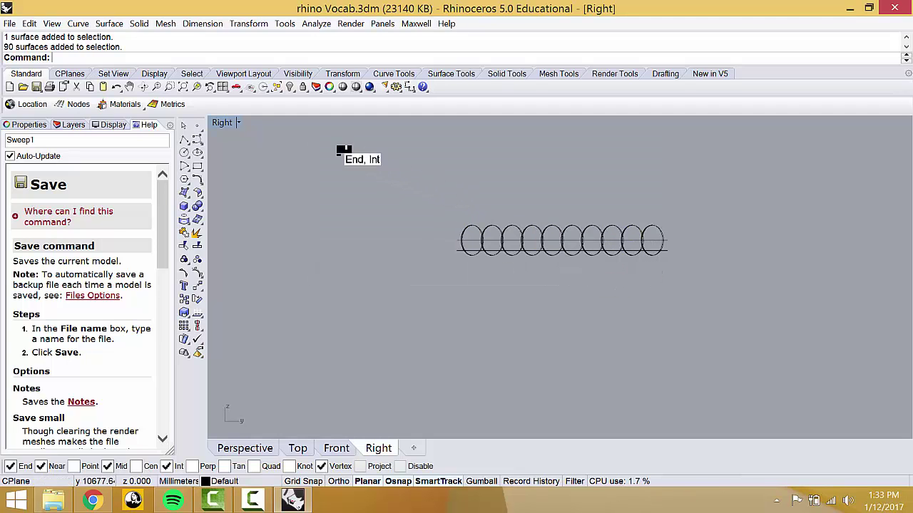
pyautogui.moveTo(346, 154); pyautogui.dragTo(652, 291)
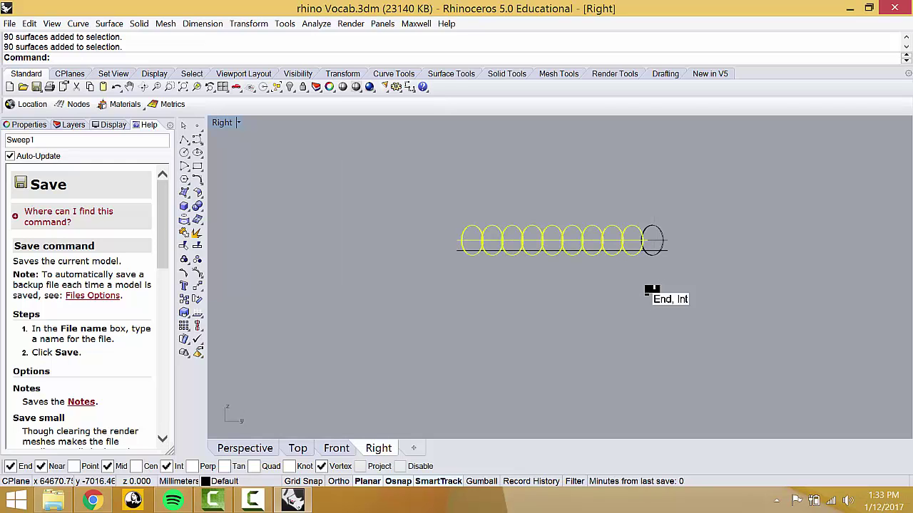
pyautogui.click(652, 291)
# Step: Compare crossing and window selections on the whole array and its first rows in the Right viewport, leaving everything deselected
pyautogui.moveTo(825, 149); pyautogui.dragTo(722, 182)
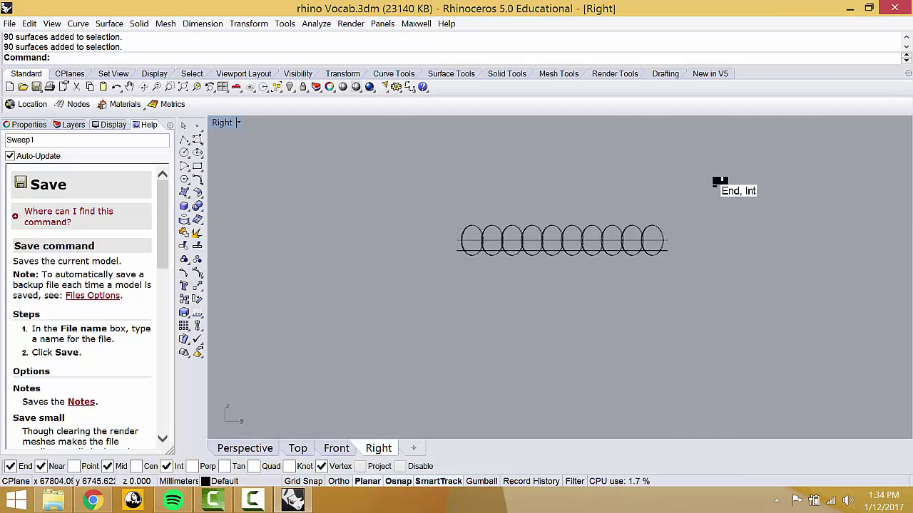
pyautogui.moveTo(778, 192); pyautogui.dragTo(405, 231)
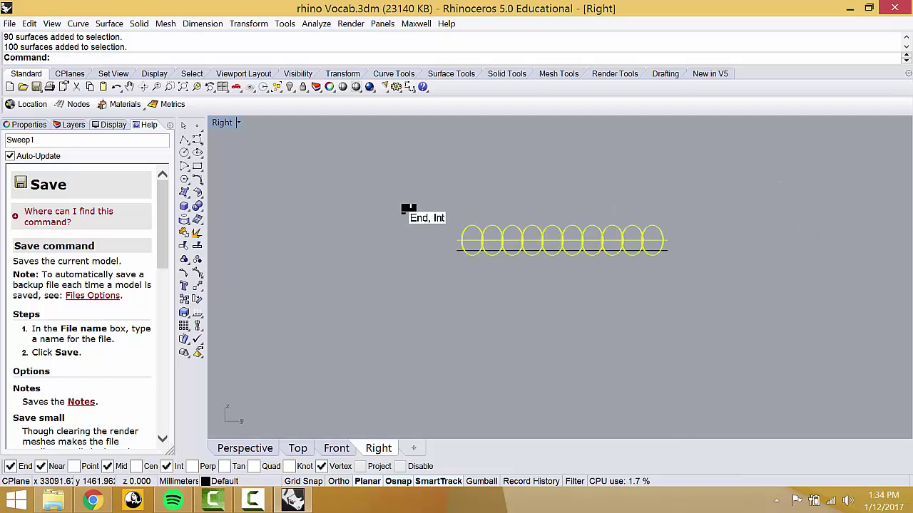
pyautogui.moveTo(365, 186); pyautogui.dragTo(492, 264)
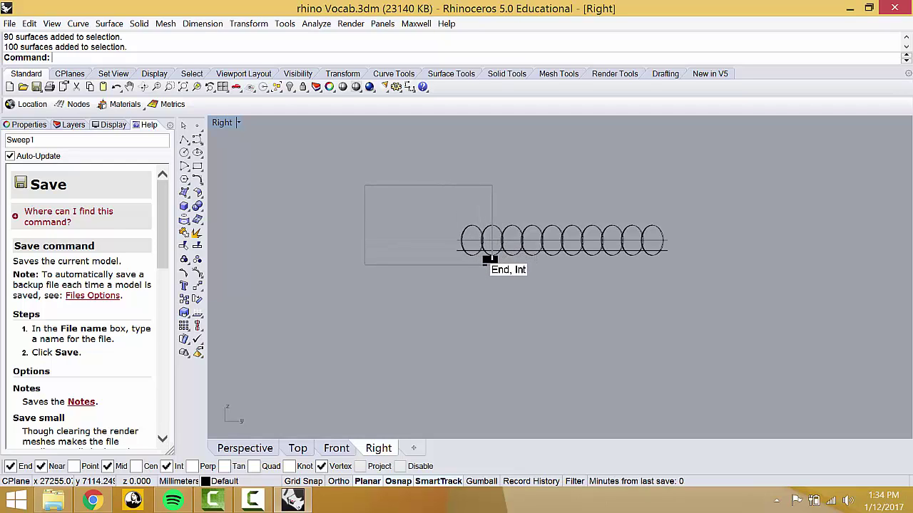
pyautogui.moveTo(490, 261); pyautogui.dragTo(483, 261)
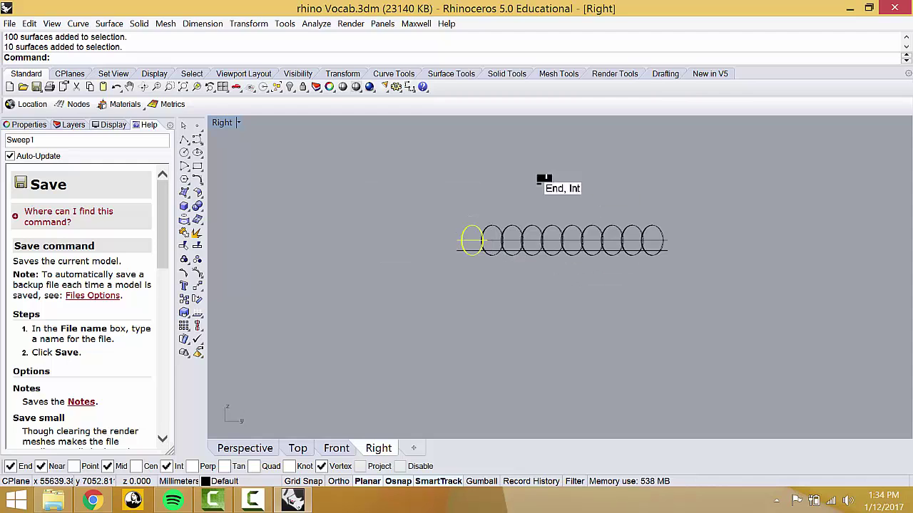
pyautogui.moveTo(492, 187); pyautogui.dragTo(463, 228)
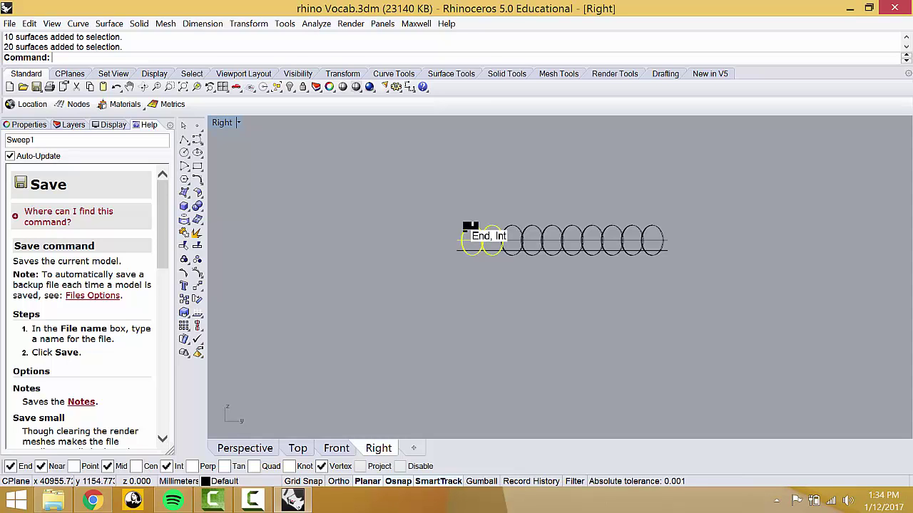
pyautogui.click(458, 210)
pyautogui.click(465, 221)
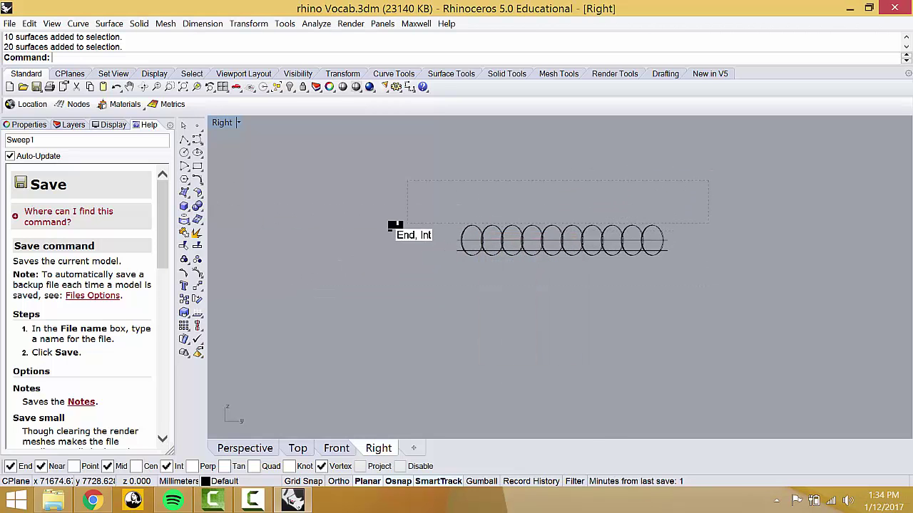
pyautogui.moveTo(484, 181); pyautogui.dragTo(499, 180)
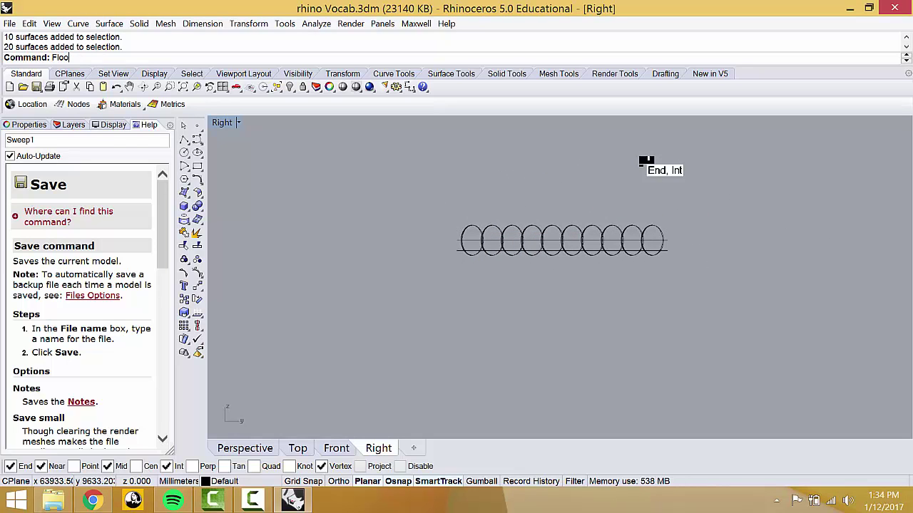
# Step: Start FlowAlongSrf and choose all the spheres, without the base plane, as the objects to flow
pyautogui.press('BackSpace')
pyautogui.write('w')
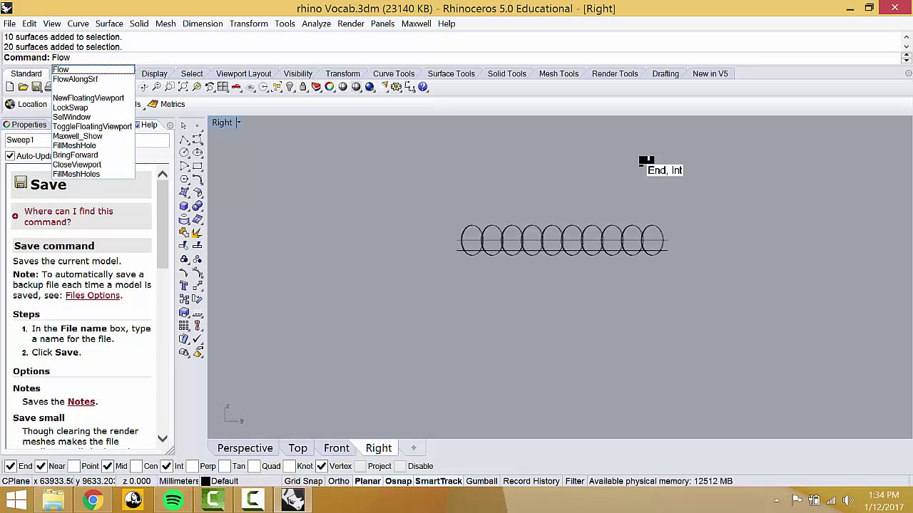
pyautogui.press('Down')
pyautogui.press('Return')
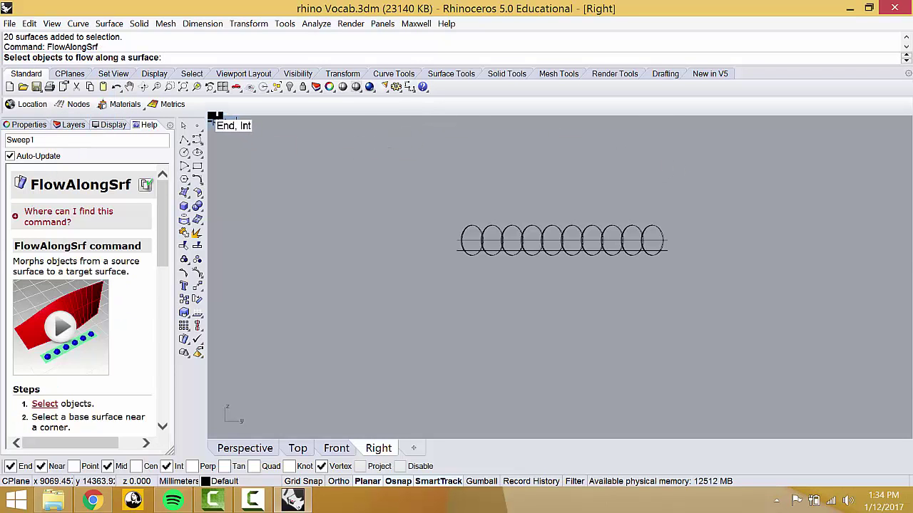
pyautogui.doubleClick(216, 120)
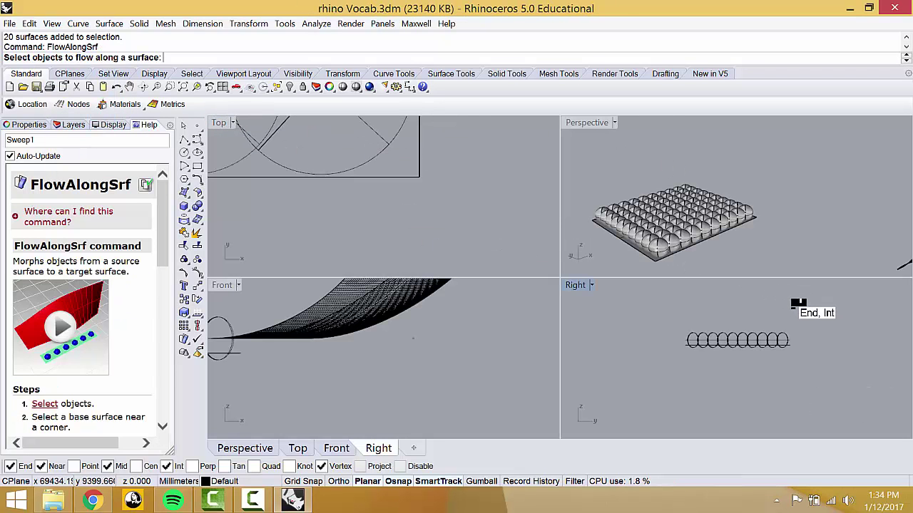
pyautogui.moveTo(797, 311); pyautogui.dragTo(624, 334)
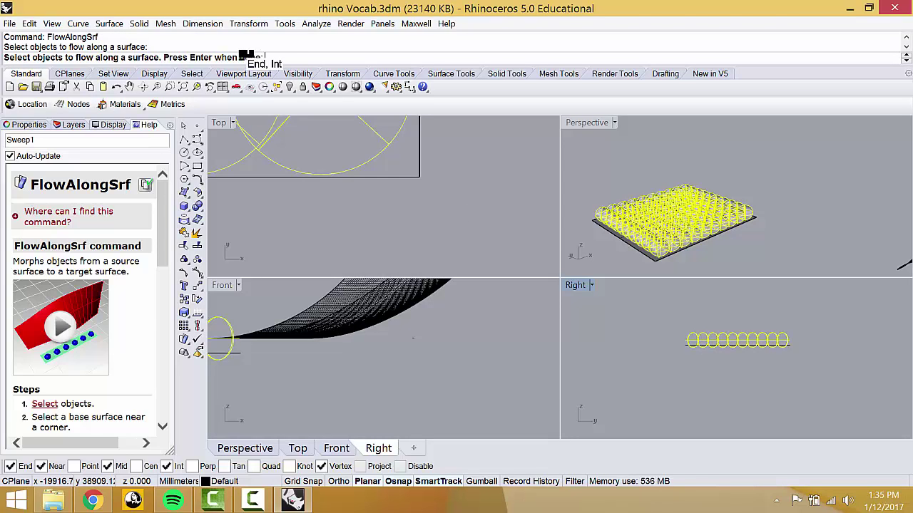
pyautogui.press('Return')
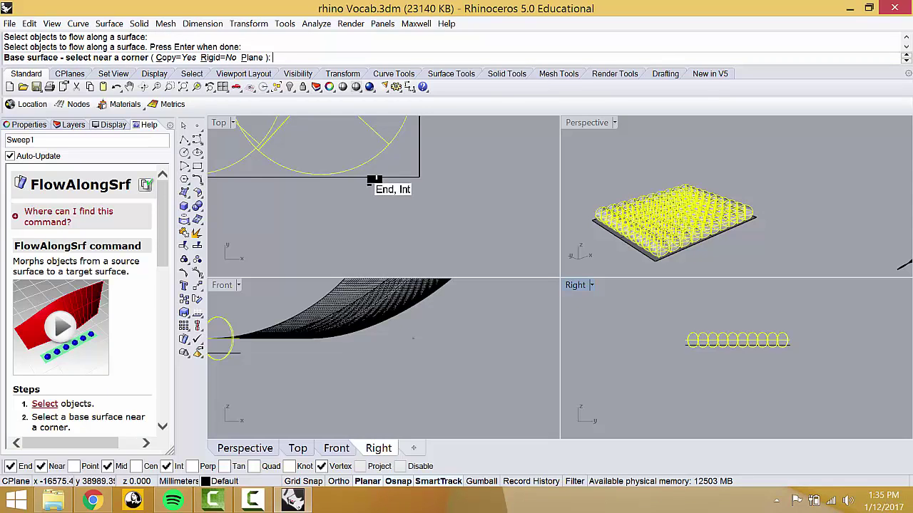
# Step: Flow the spheres from the plane, picked near its lower-right corner in Top, onto the curved surface near its matching corner, and maximize the Perspective viewport
pyautogui.scroll(-5, 378, 178)
pyautogui.scroll(5, 384, 173)
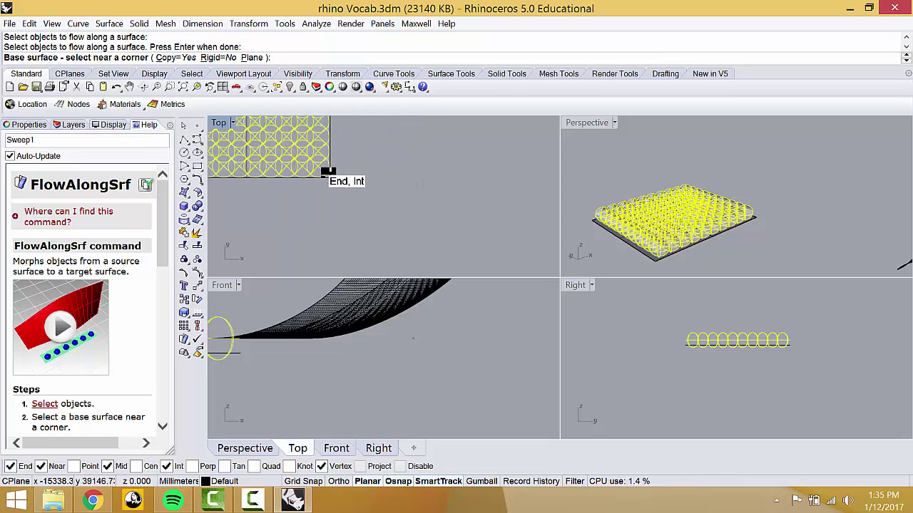
pyautogui.click(328, 176)
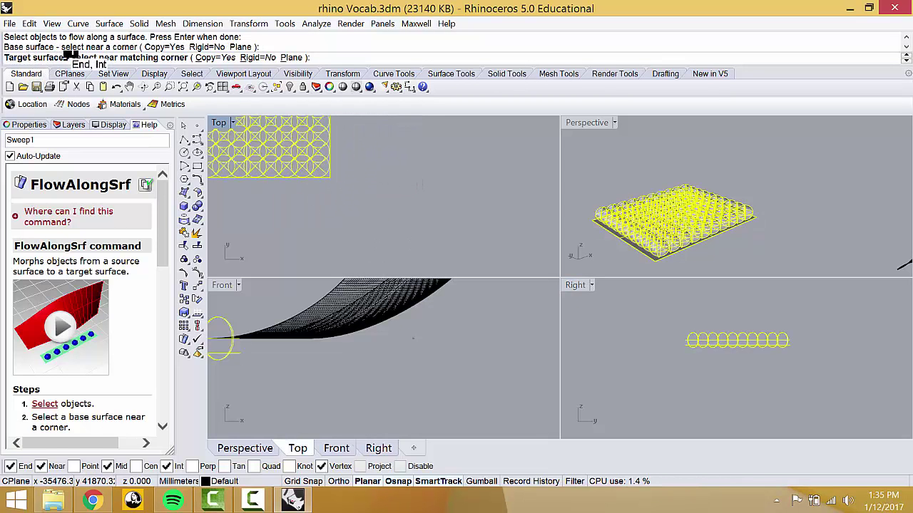
pyautogui.scroll(-4, 389, 167)
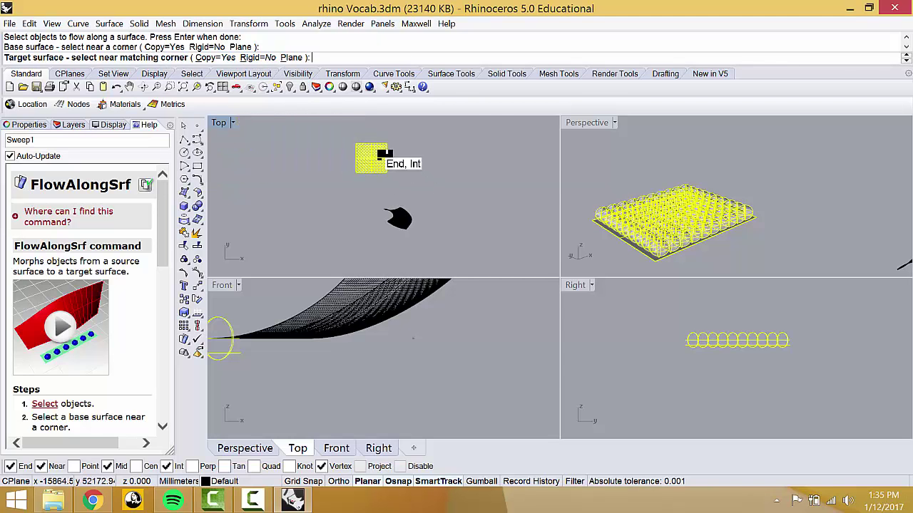
pyautogui.moveTo(433, 216); pyautogui.dragTo(521, 196, button='right')
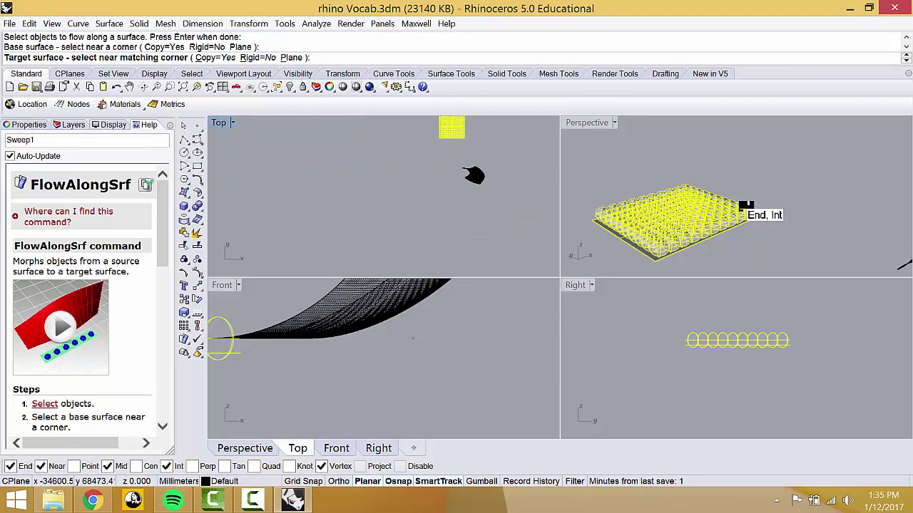
pyautogui.moveTo(837, 199); pyautogui.dragTo(882, 207, button='right')
pyautogui.scroll(3, 882, 208)
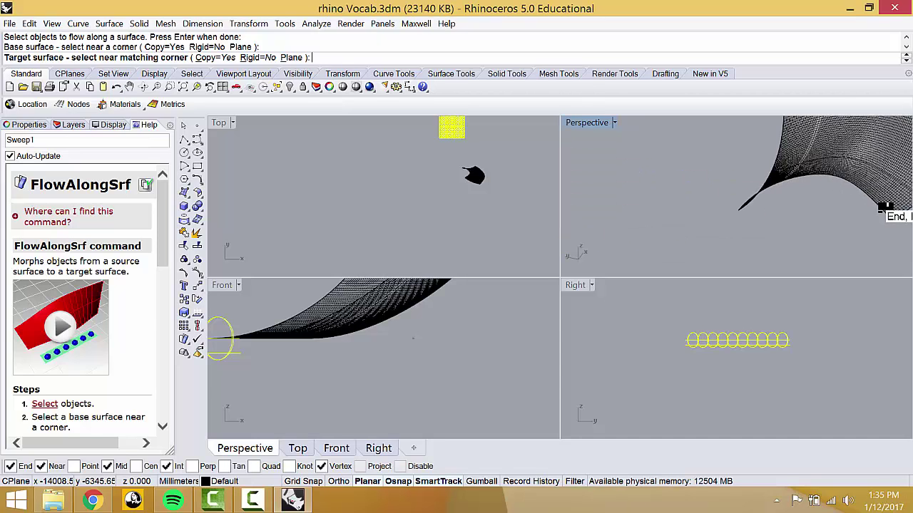
pyautogui.click(890, 215)
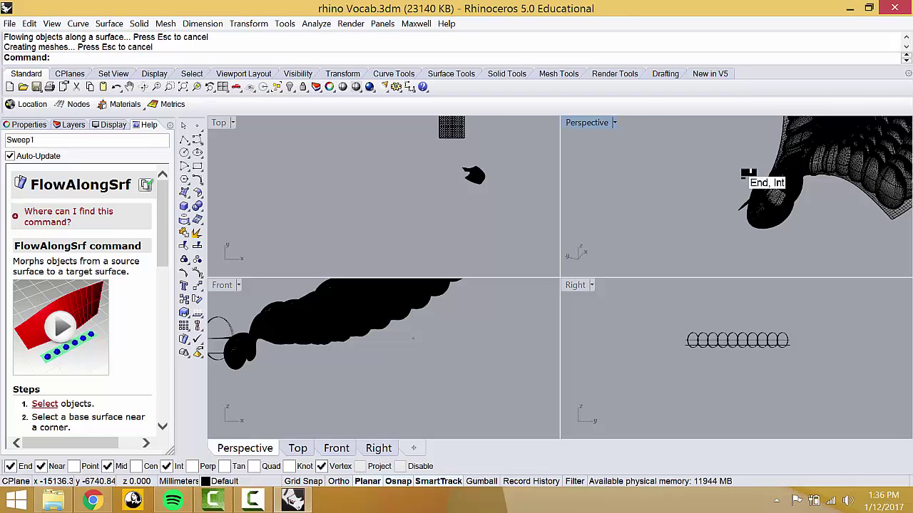
pyautogui.doubleClick(574, 123)
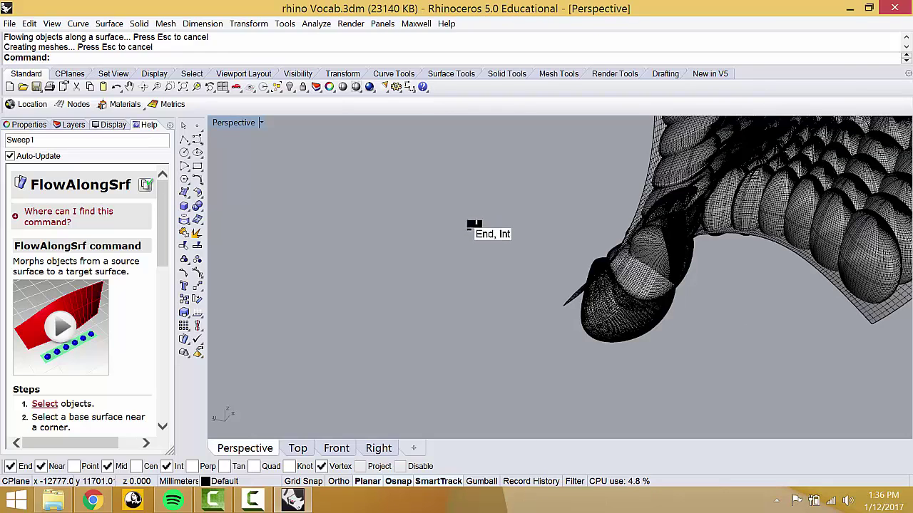
# Step: Hide the curved target surface so that only the flowed spheres are displayed
pyautogui.moveTo(472, 226); pyautogui.dragTo(613, 222, button='right')
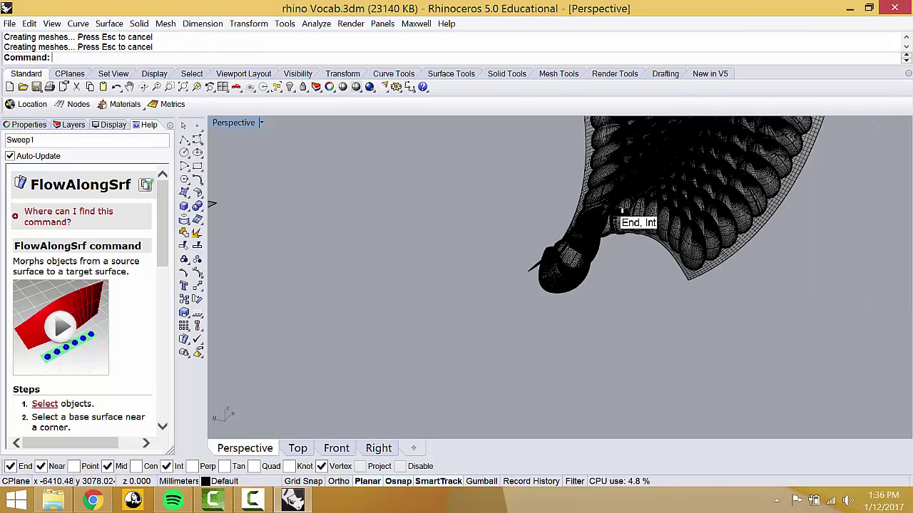
pyautogui.click(703, 262)
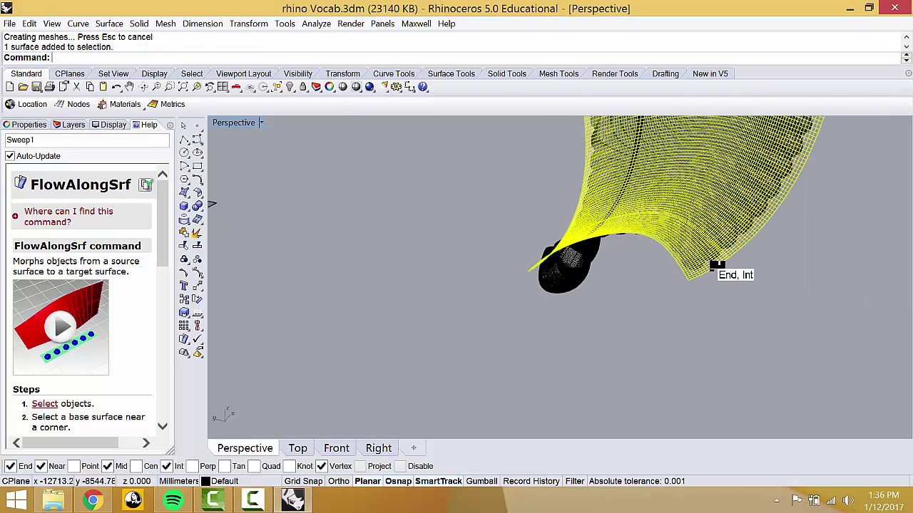
pyautogui.write('Hide')
pyautogui.press('Return')
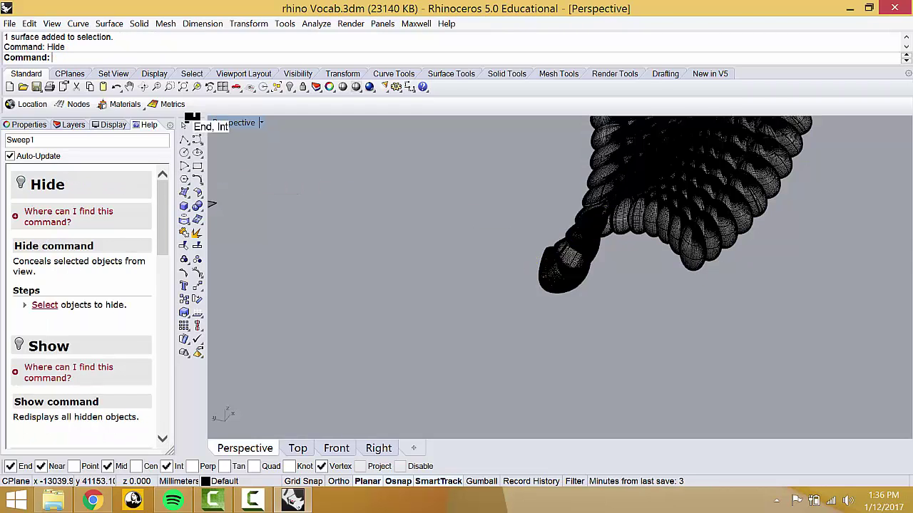
# Step: Toggle the viewport layout back to a maximized Perspective view and set its display mode to Rendered
pyautogui.doubleClick(235, 122)
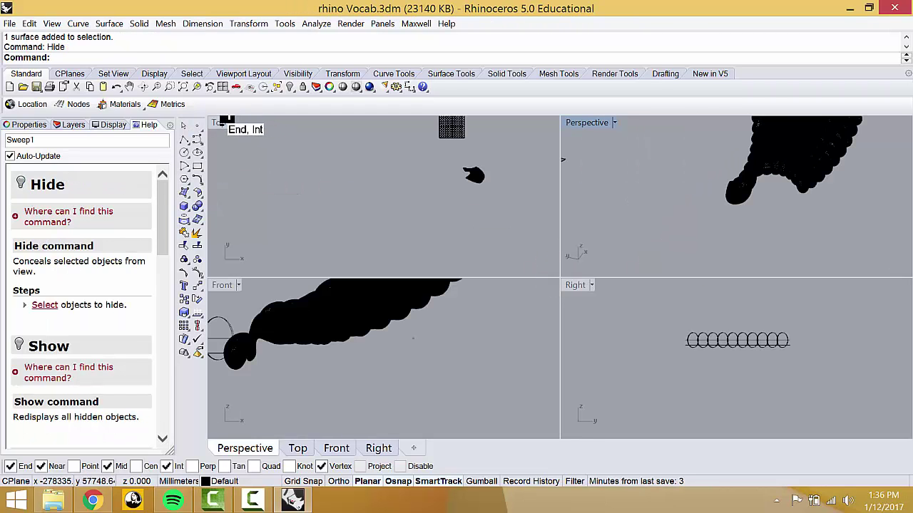
pyautogui.doubleClick(581, 123)
pyautogui.moveTo(574, 127); pyautogui.dragTo(409, 376, button='right')
pyautogui.click(261, 123)
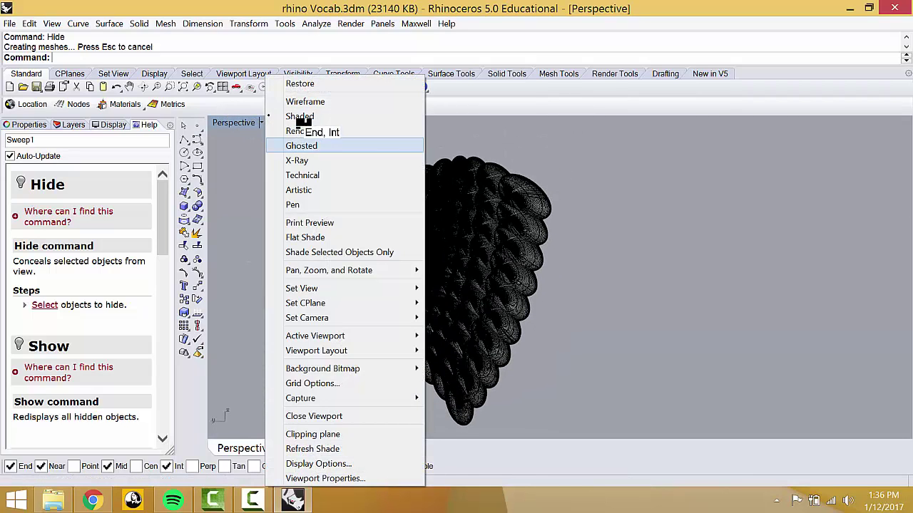
pyautogui.click(313, 131)
pyautogui.moveTo(556, 303); pyautogui.dragTo(345, 299, button='right')
pyautogui.click(344, 300)
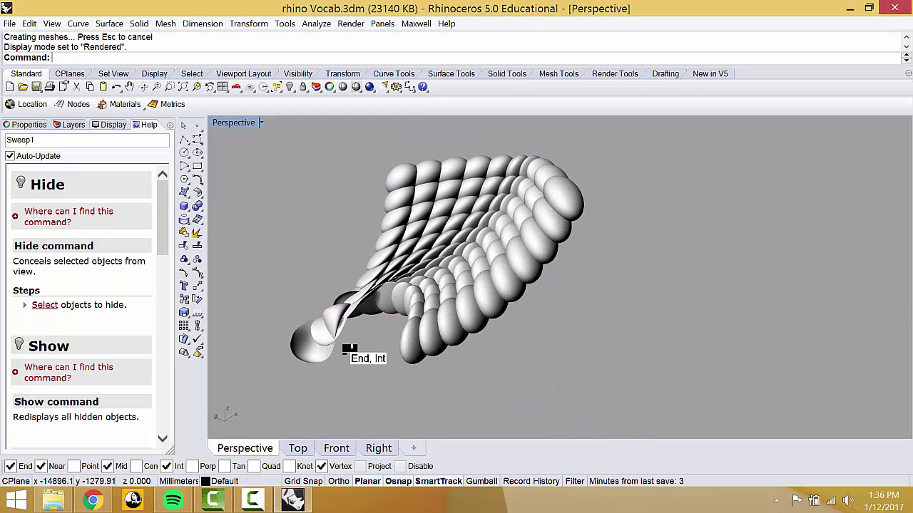
# Step: Compare the flowed spheres with the flat source array from several angles, window-selecting a few flat-array spheres and clearing the selection
pyautogui.moveTo(337, 376); pyautogui.dragTo(367, 224, button='right')
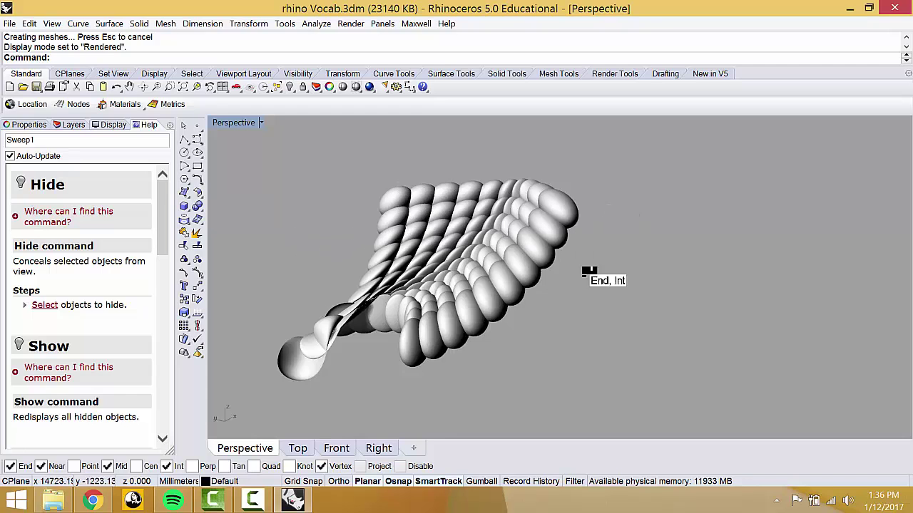
pyautogui.moveTo(465, 308); pyautogui.dragTo(434, 287, button='right')
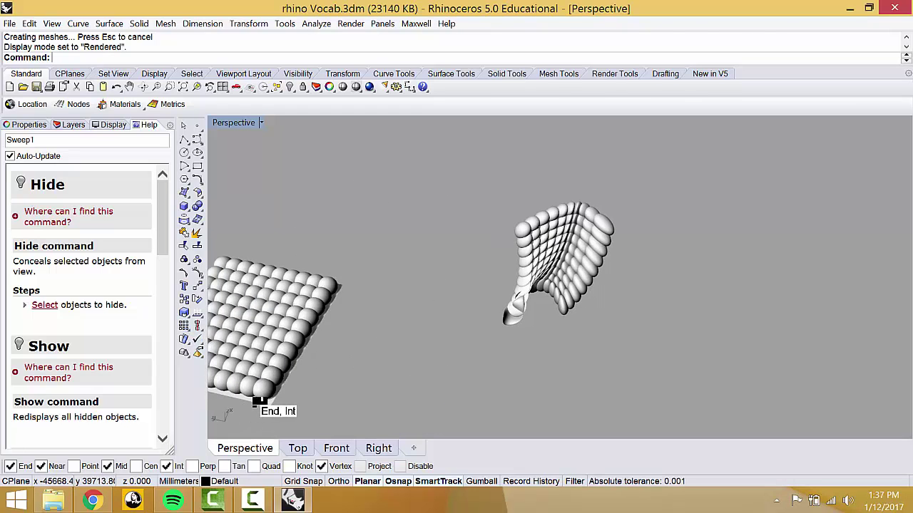
pyautogui.scroll(6, 551, 297)
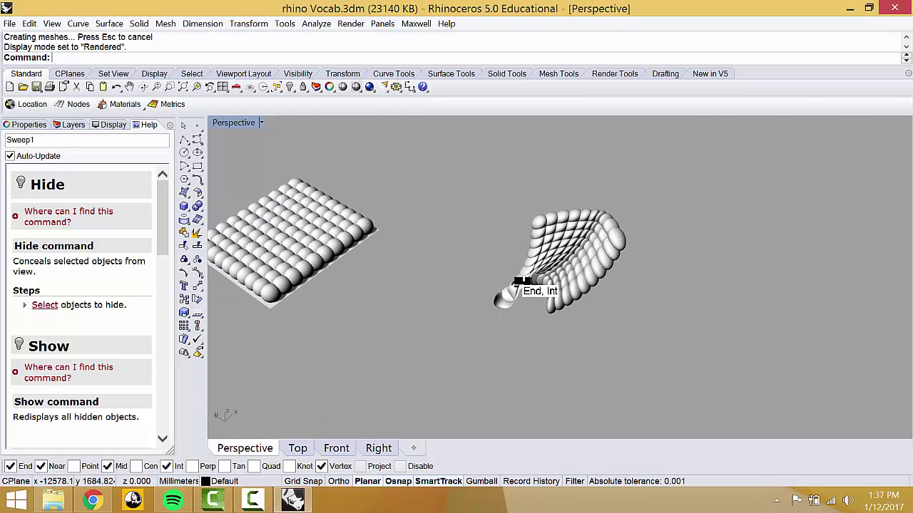
pyautogui.scroll(-10, 517, 230)
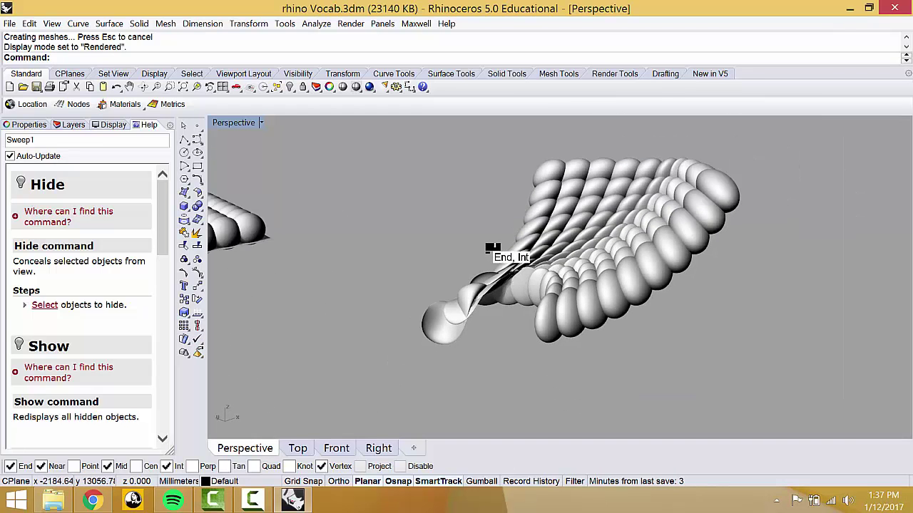
pyautogui.moveTo(555, 280); pyautogui.dragTo(424, 194, button='right')
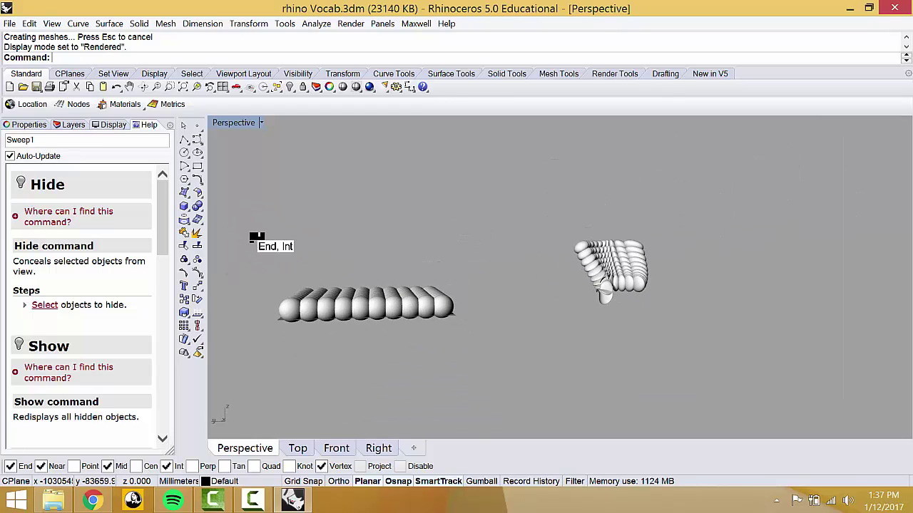
pyautogui.moveTo(253, 238); pyautogui.dragTo(468, 306)
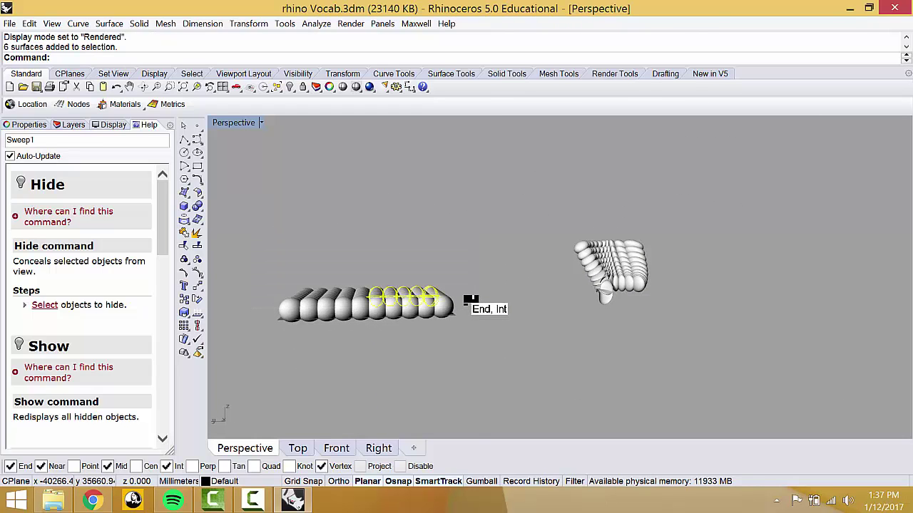
pyautogui.click(556, 322)
pyautogui.moveTo(557, 322); pyautogui.dragTo(784, 230, button='right')
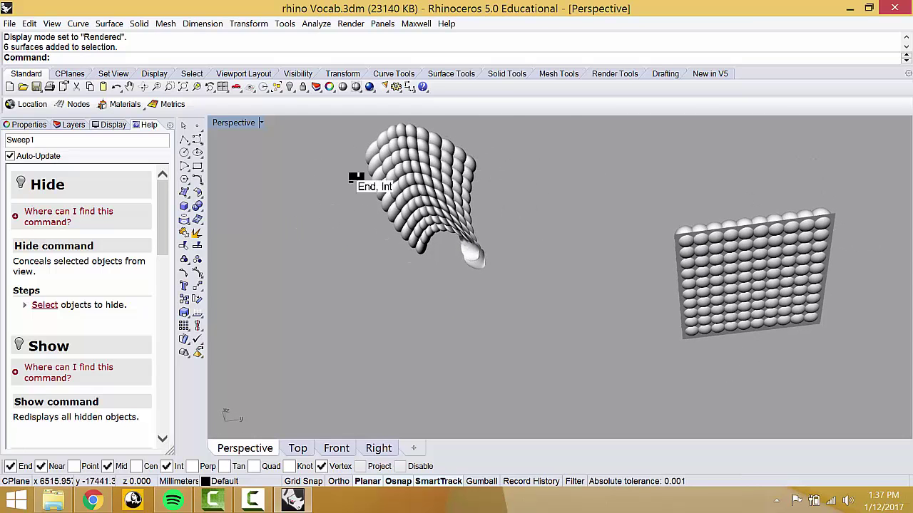
pyautogui.scroll(-3, 410, 207)
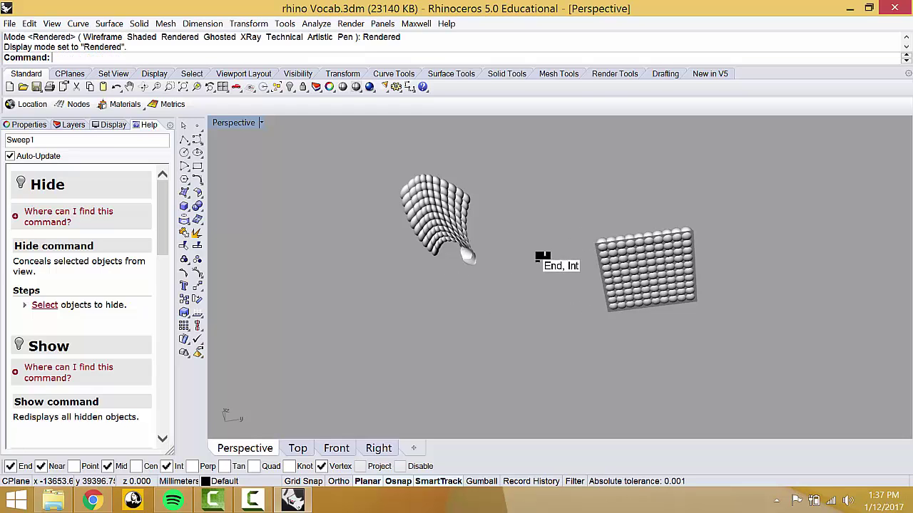
# Step: Examine up close how the spheres stretch and pinch along the curved form, ending with the whole flowed array framed
pyautogui.moveTo(542, 257); pyautogui.dragTo(790, 319, button='right')
pyautogui.scroll(8, 713, 285)
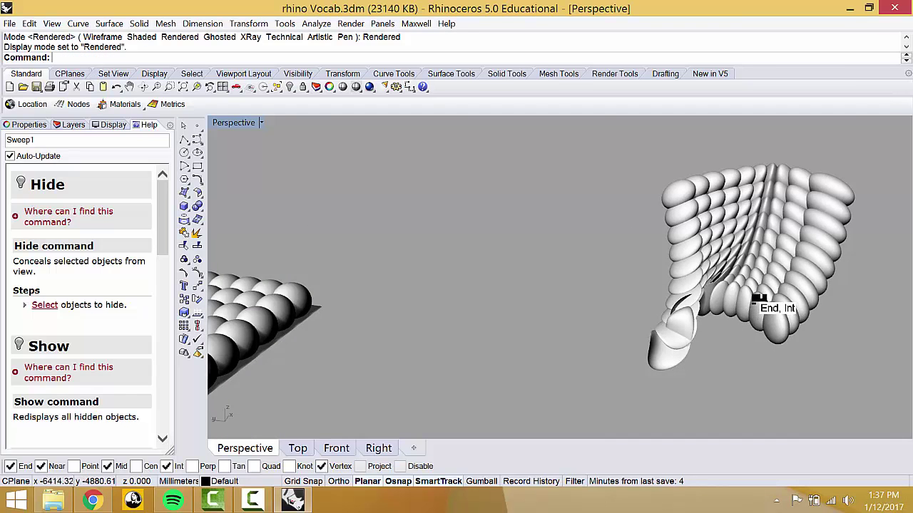
pyautogui.moveTo(753, 297)
pyautogui.mouseDown(button='right')
pyautogui.moveTo(666, 295)
pyautogui.moveTo(737, 297)
pyautogui.mouseUp(button='right')
pyautogui.scroll(5, 628, 278)
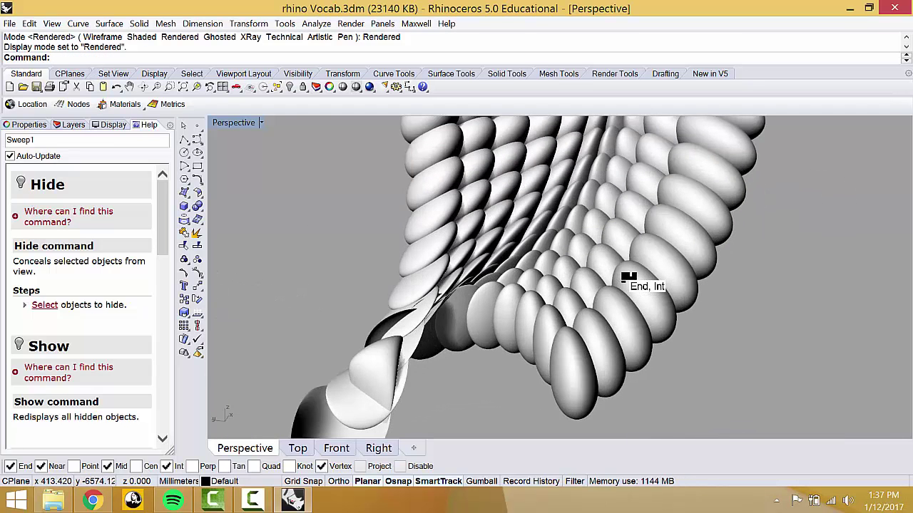
pyautogui.scroll(-2, 628, 278)
pyautogui.moveTo(624, 277); pyautogui.dragTo(579, 297, button='right')
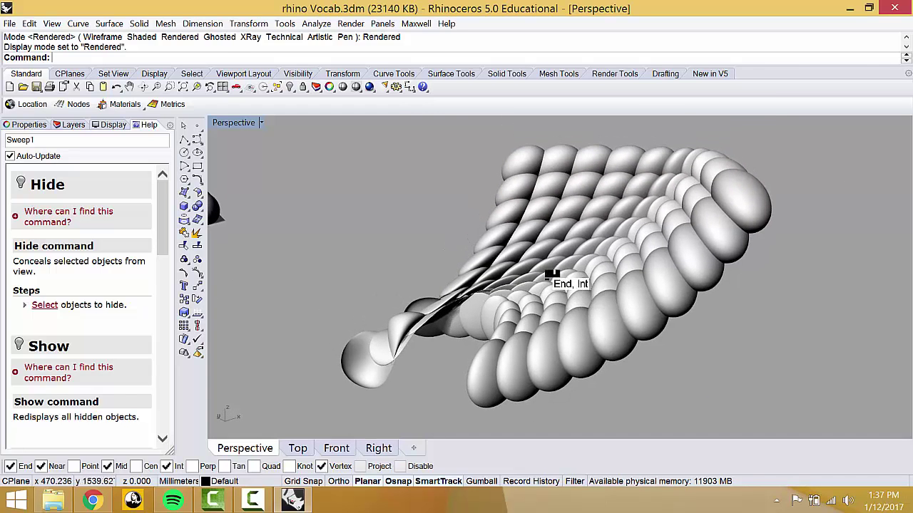
pyautogui.moveTo(473, 264)
pyautogui.mouseDown(button='right')
pyautogui.moveTo(483, 268)
pyautogui.moveTo(474, 270)
pyautogui.mouseUp(button='right')
pyautogui.moveTo(520, 278); pyautogui.dragTo(554, 279, button='right')
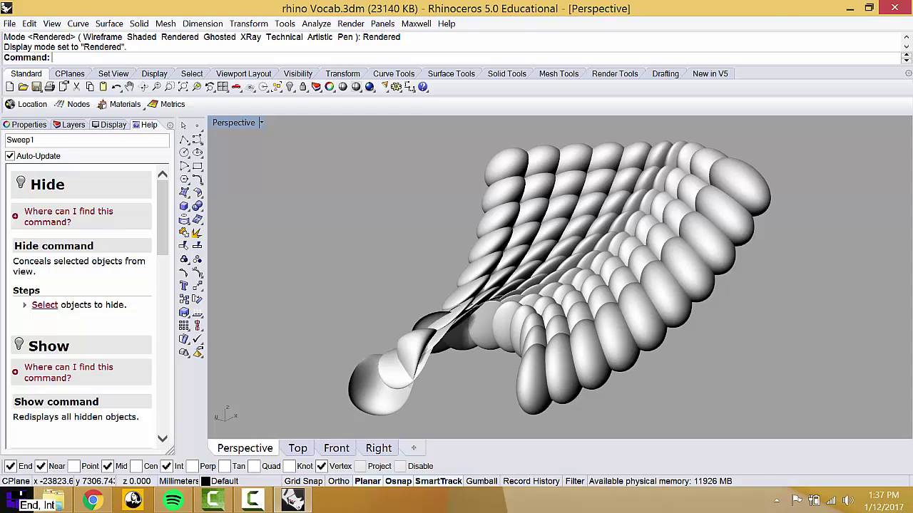
# Step: Open the Snipping Tool and move its window clear of the Perspective viewport
pyautogui.click(14, 501)
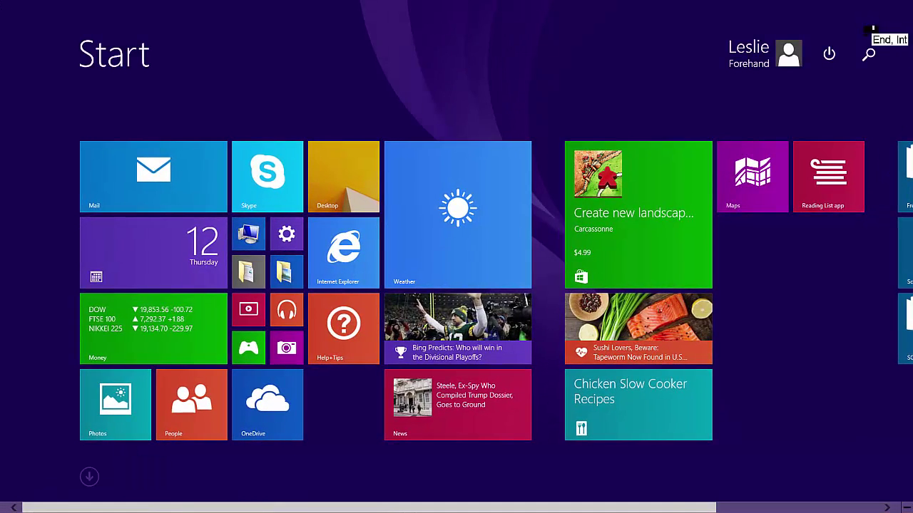
pyautogui.write('snipping Tool')
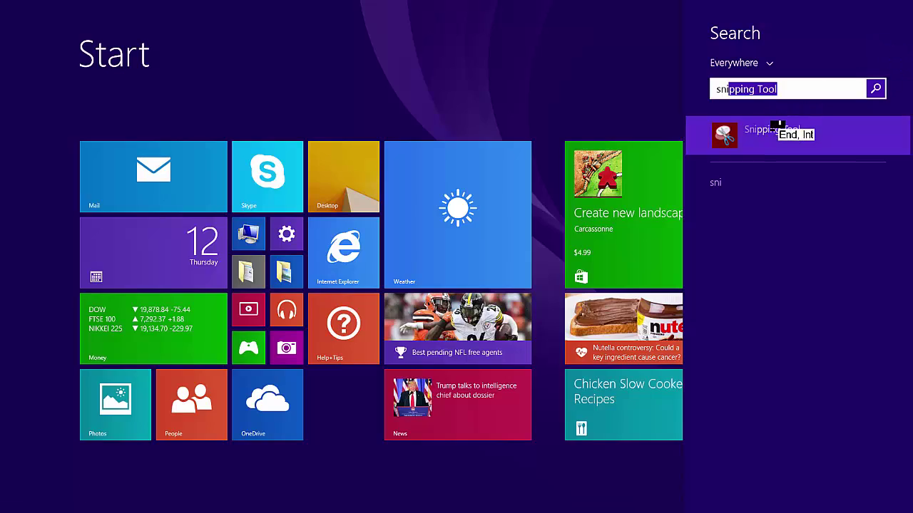
pyautogui.click(778, 127)
pyautogui.moveTo(752, 318); pyautogui.dragTo(66, 28)
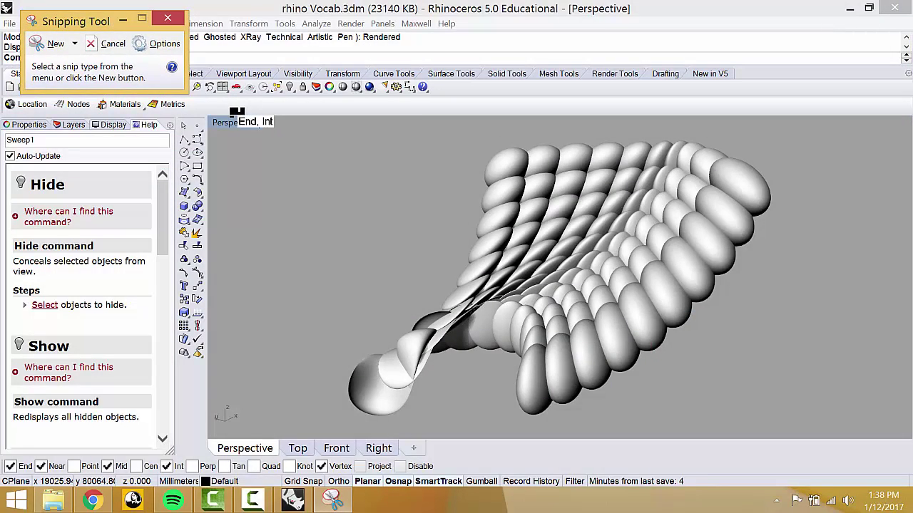
# Step: Try the X-Ray and Technical display modes on the flowed spheres in Perspective, and return the viewport to Rendered
pyautogui.click(237, 120)
pyautogui.press('ctrl+Print')
pyautogui.click(342, 160)
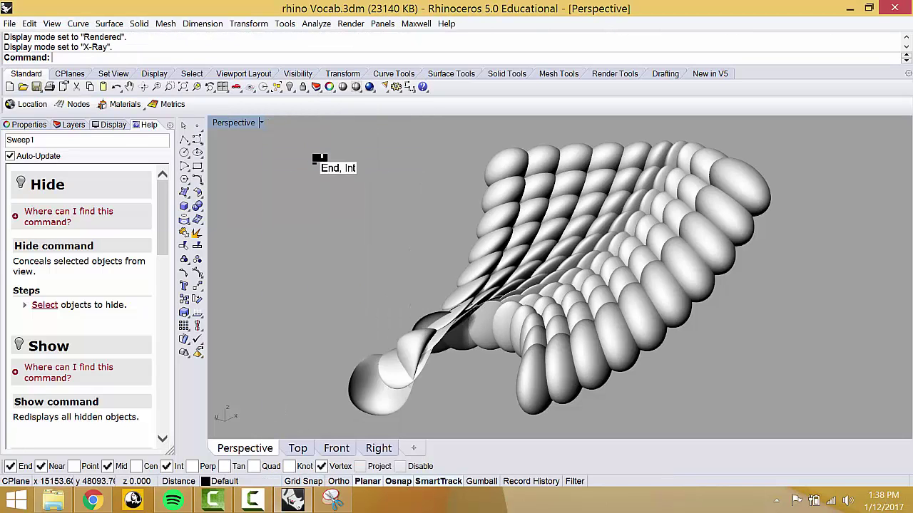
pyautogui.click(221, 123)
pyautogui.press('ctrl+Print')
pyautogui.click(307, 175)
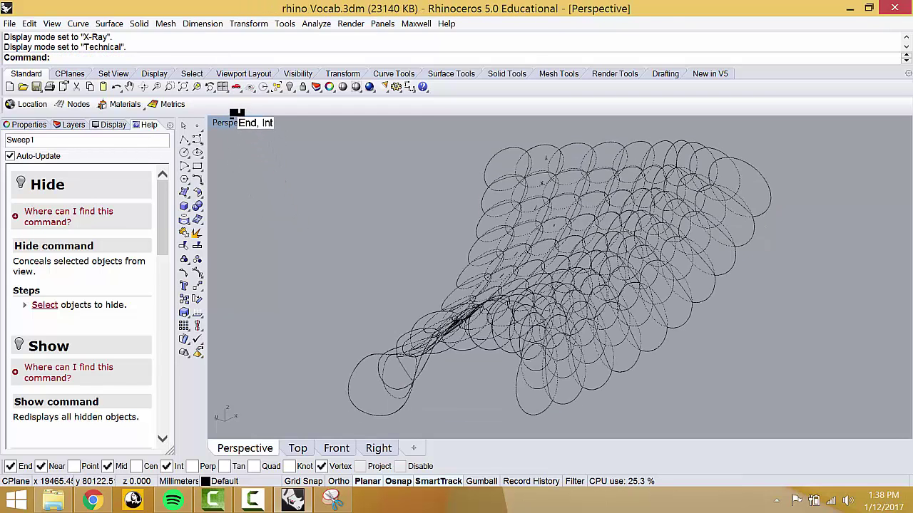
pyautogui.click(254, 127)
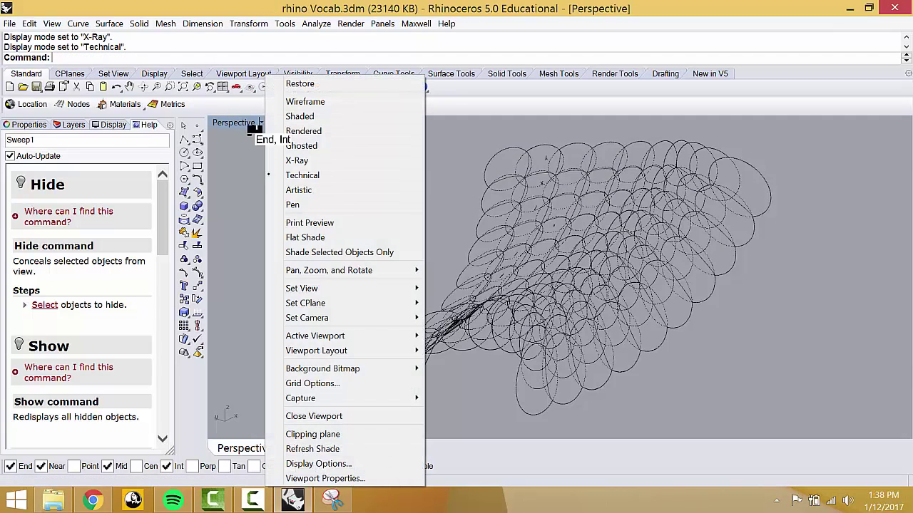
pyautogui.click(304, 129)
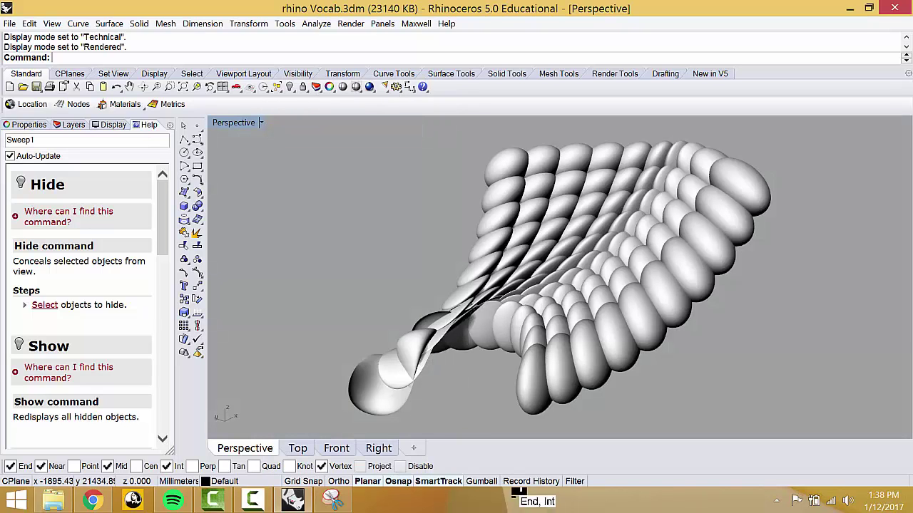
# Step: Switch to the Snipping Tool and capture a rectangular snip of the rendered flowed spheres in the Perspective viewport
pyautogui.click(329, 499)
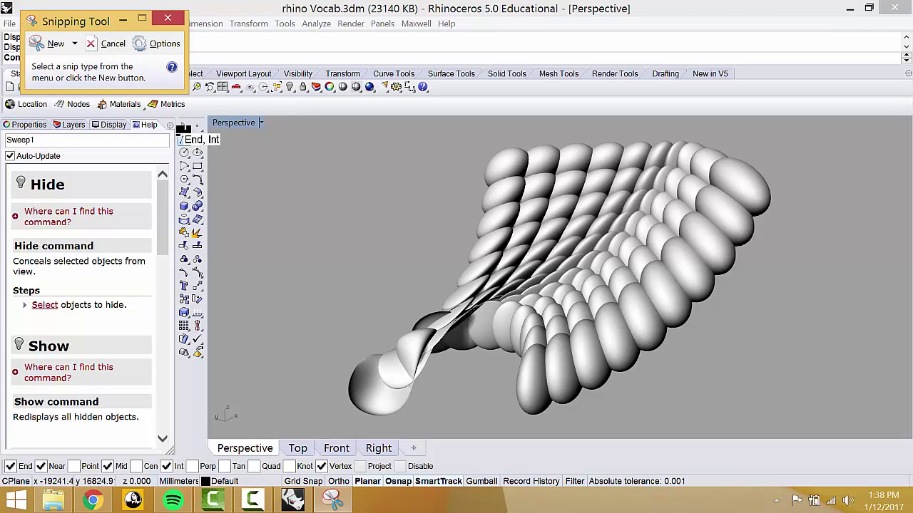
pyautogui.click(52, 42)
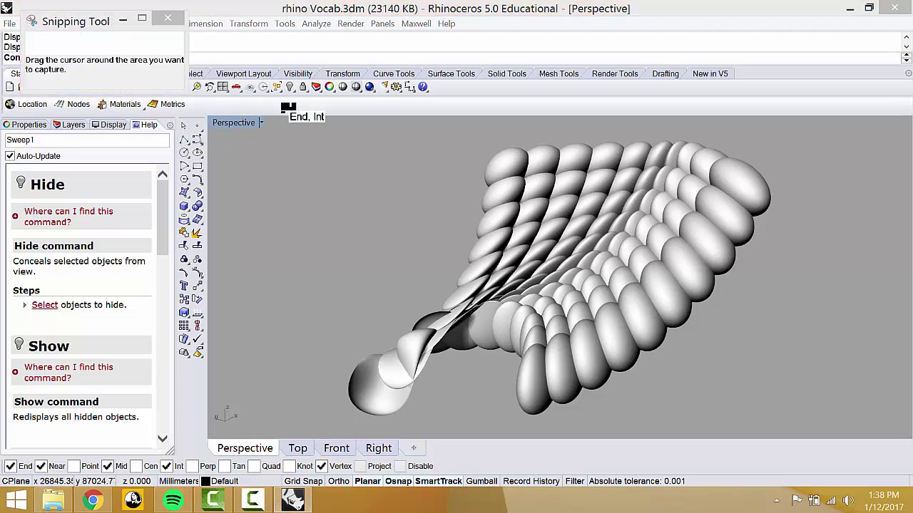
pyautogui.moveTo(269, 119); pyautogui.dragTo(814, 432)
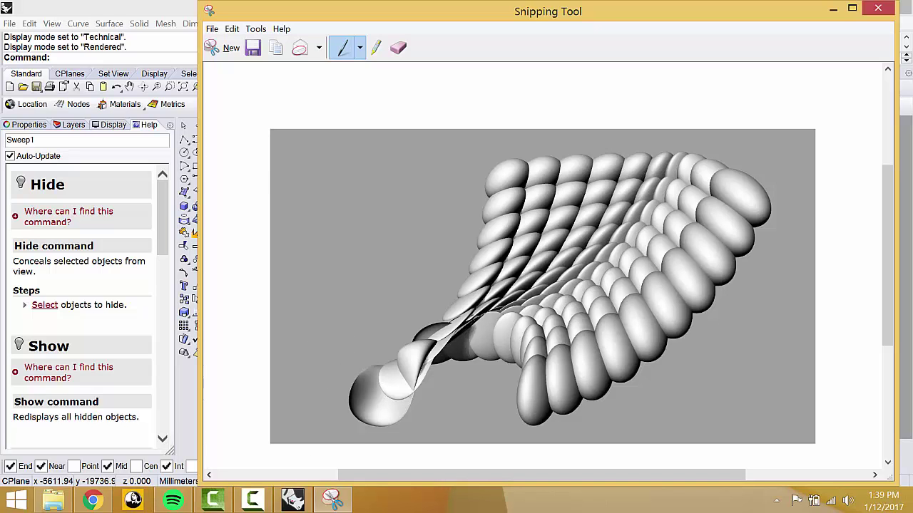
pyautogui.click(214, 499)
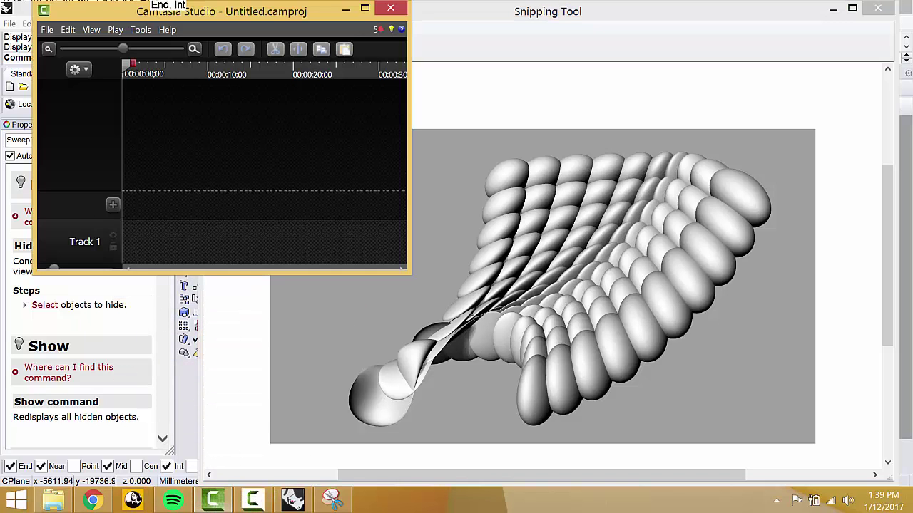